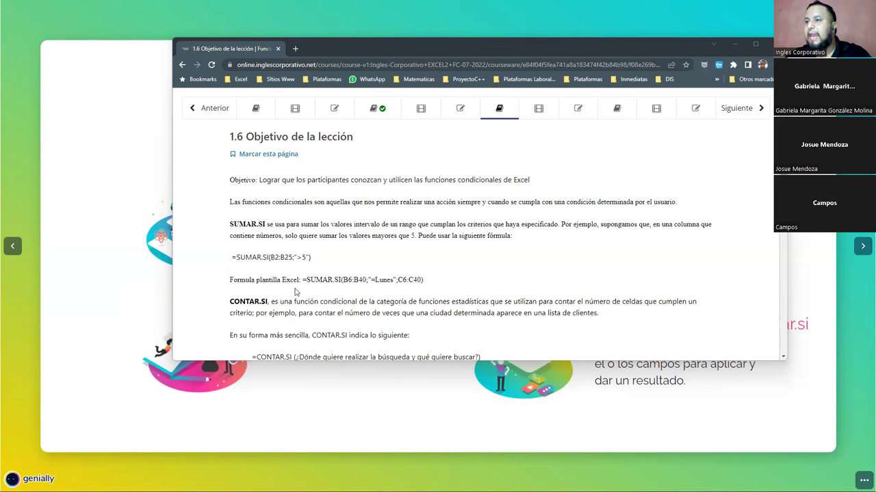
Examine the range and the ">5" criterion in the lesson's example formula =SUMAR.SI(B2:B25;">5").
{"action": "left_click_drag", "start_coordinate": [232, 258], "coordinate": [311, 257]}
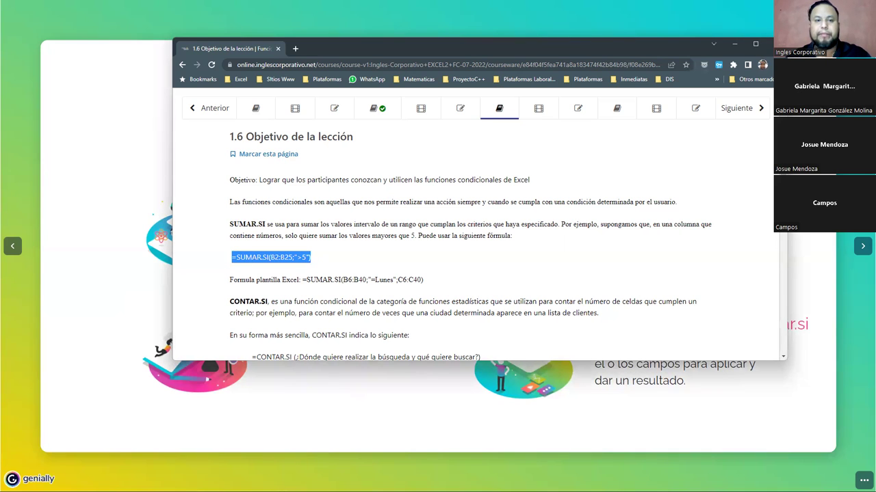
{"action": "key", "text": "alt+Tab"}
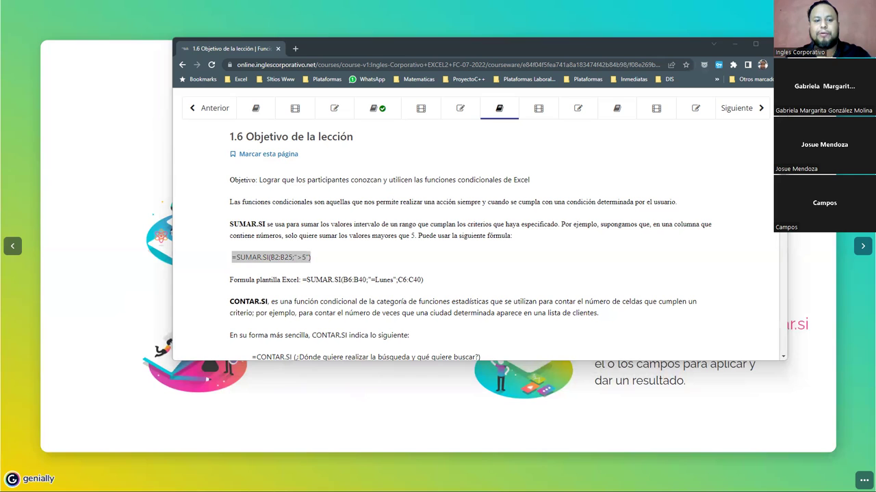
{"action": "left_click", "coordinate": [273, 260]}
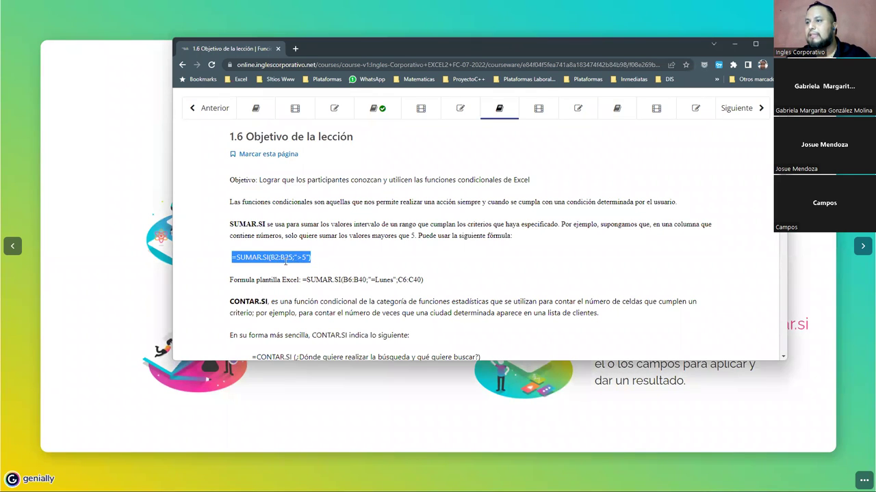
{"action": "left_click", "coordinate": [274, 258]}
{"action": "left_click_drag", "start_coordinate": [273, 258], "coordinate": [307, 258]}
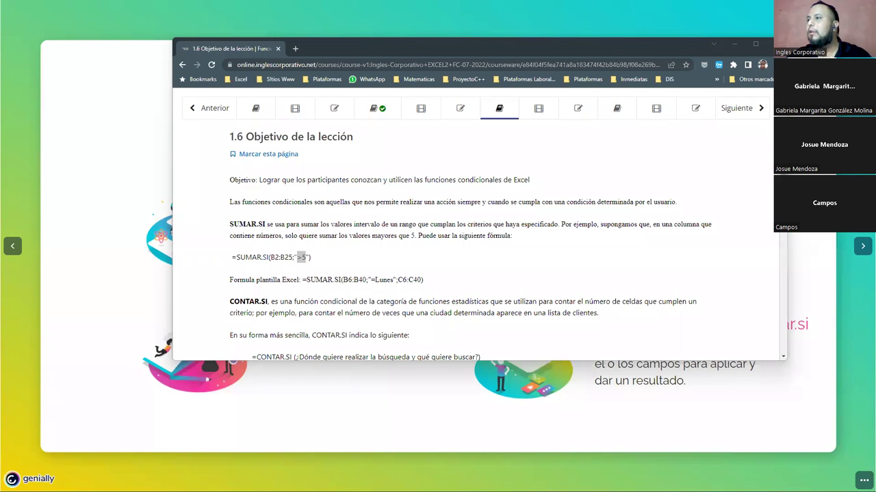
Switch to the Excel workbook Sesion3 - CONTAR.SI, enlarge its window and sheet view, and place it below the lesson's SUMAR.SI example.
{"action": "key", "text": "alt+Tab"}
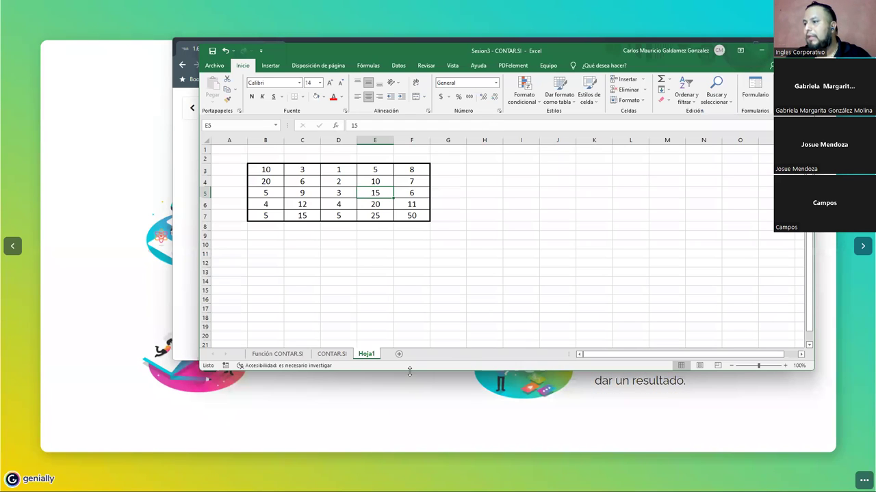
{"action": "left_click_drag", "start_coordinate": [409, 372], "coordinate": [409, 441]}
{"action": "scroll", "coordinate": [420, 339], "scroll_direction": "up", "scroll_amount": 3}
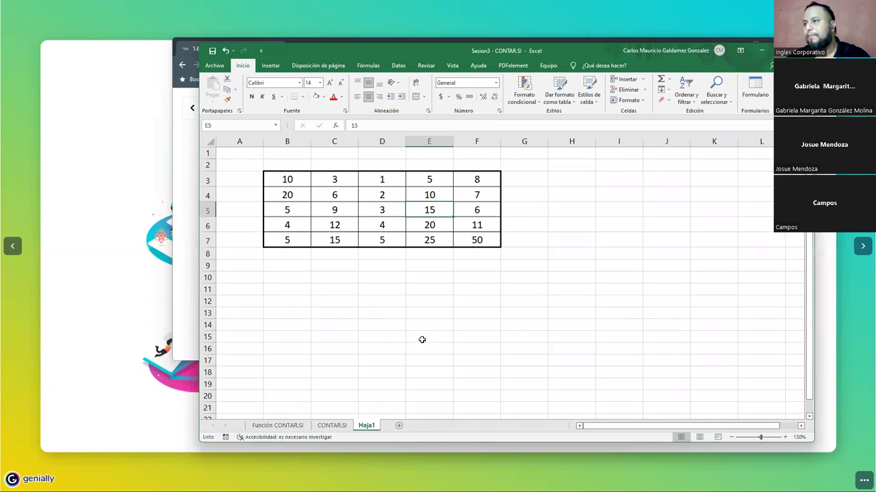
{"action": "scroll", "coordinate": [424, 288], "scroll_direction": "up", "scroll_amount": 1}
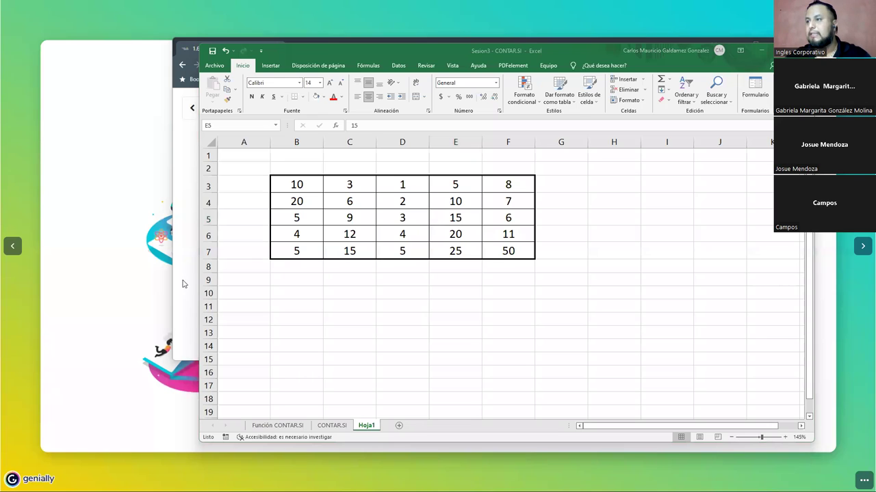
{"action": "left_click", "coordinate": [601, 201]}
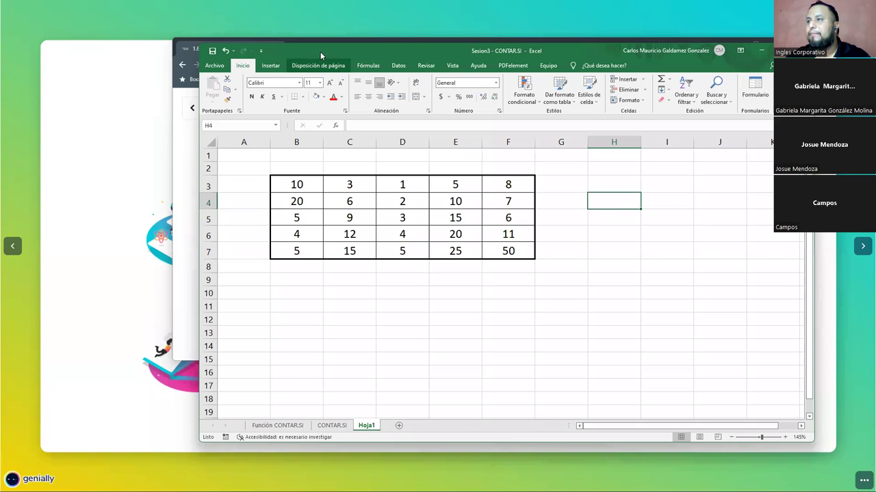
{"action": "left_click_drag", "start_coordinate": [320, 51], "coordinate": [295, 228]}
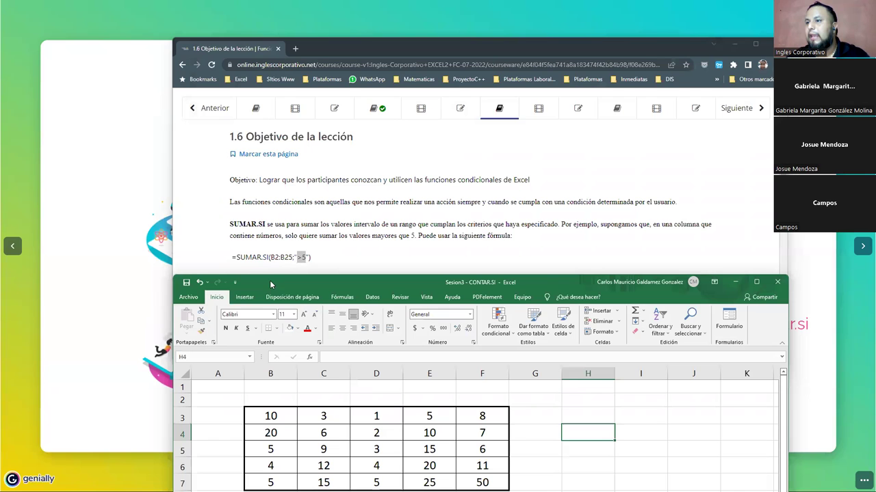
Copy the lesson's formula =SUMAR.SI(B2:B25;">5") and paste it into cell H4 of Hoja1 in Excel.
{"action": "left_click", "coordinate": [233, 257]}
{"action": "left_click_drag", "start_coordinate": [233, 258], "coordinate": [312, 260]}
{"action": "key", "text": "ctrl+c"}
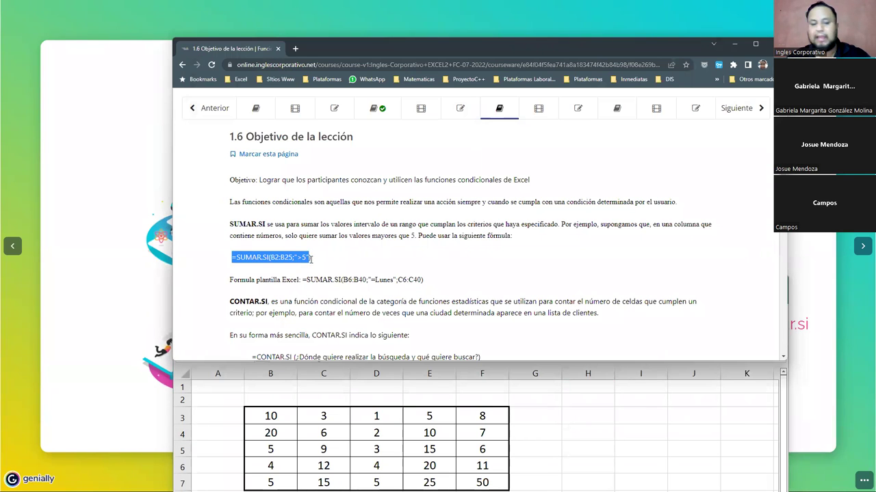
{"action": "left_click", "coordinate": [543, 420]}
{"action": "left_click_drag", "start_coordinate": [501, 282], "coordinate": [459, 46]}
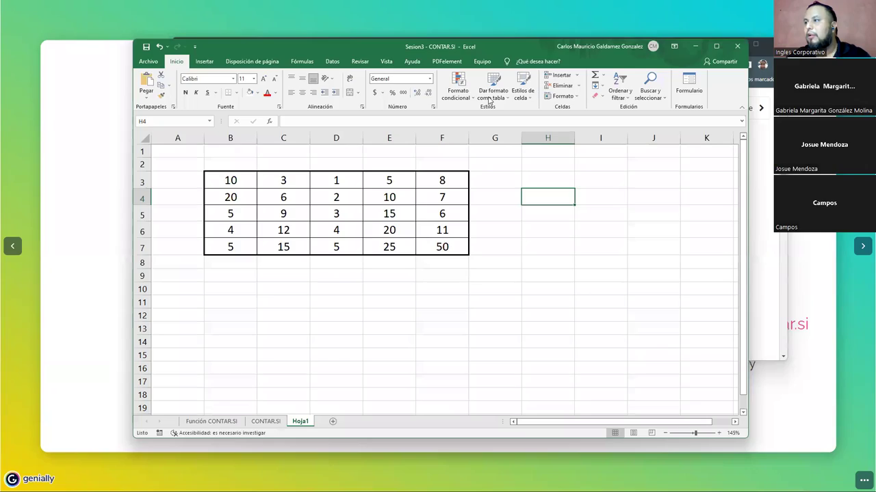
{"action": "double_click", "coordinate": [531, 197]}
{"action": "key", "text": "ctrl+v"}
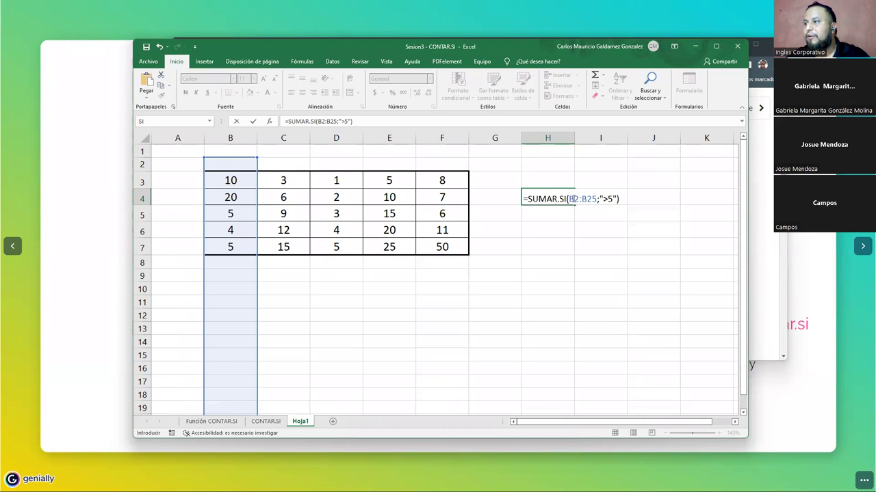
Change the range in the H4 SUMAR.SI formula to B3:F7 so it covers the whole number table.
{"action": "left_click", "coordinate": [575, 200]}
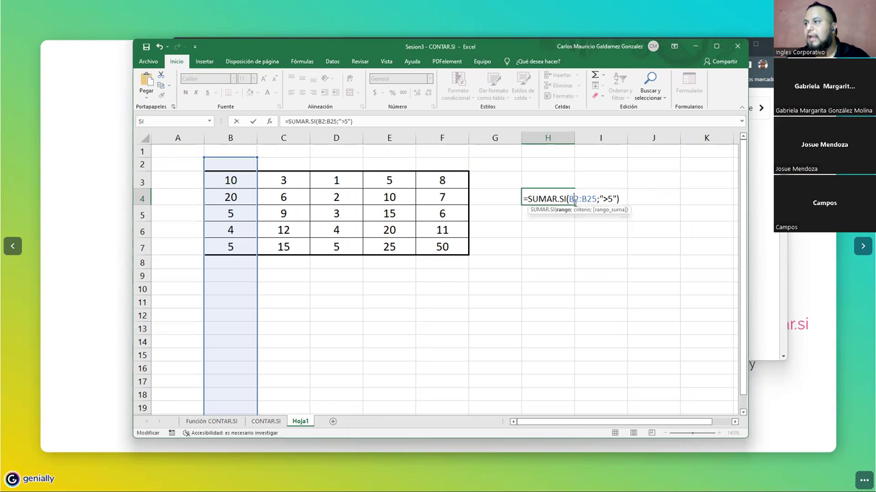
{"action": "key", "text": "BackSpace"}
{"action": "type", "text": "3"}
{"action": "key", "text": "Right"}
{"action": "key", "text": "Right"}
{"action": "key", "text": "Right"}
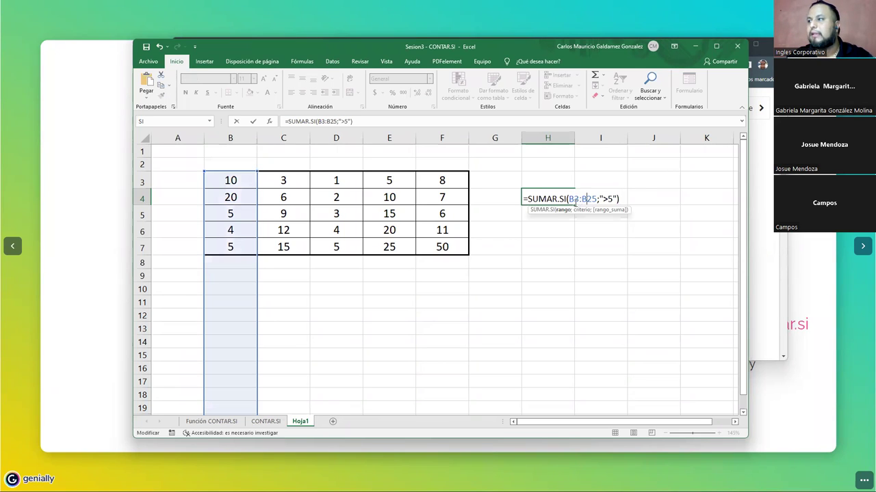
{"action": "key", "text": "BackSpace"}
{"action": "key", "text": "BackSpace"}
{"action": "key", "text": "BackSpace"}
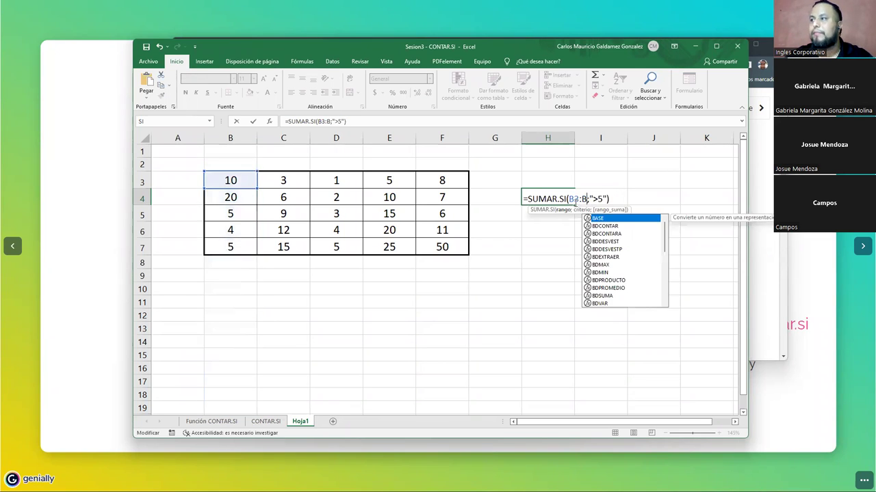
{"action": "type", "text": "f"}
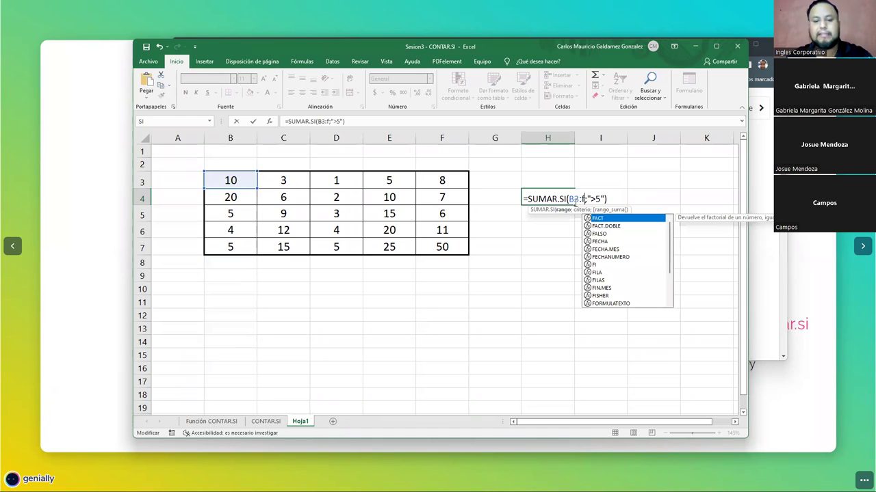
{"action": "type", "text": "7"}
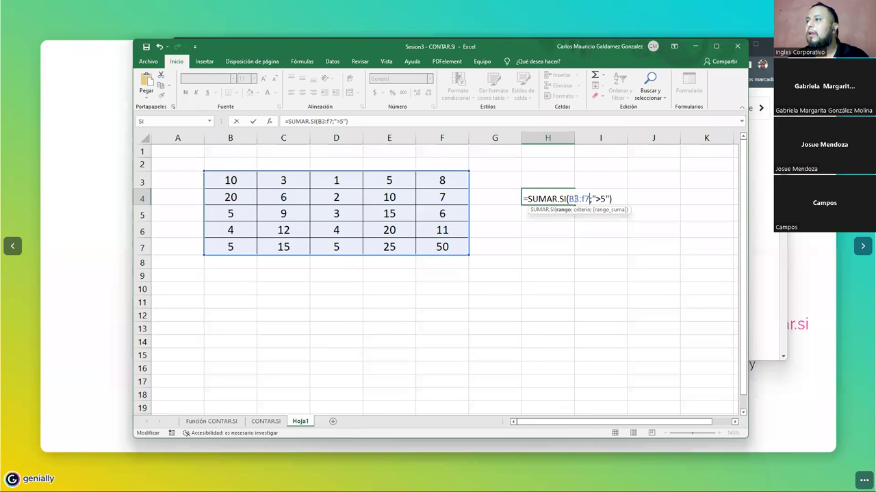
Check the range and the ">5" criterion in the H4 formula and commit it.
{"action": "left_click_drag", "start_coordinate": [568, 199], "coordinate": [590, 199]}
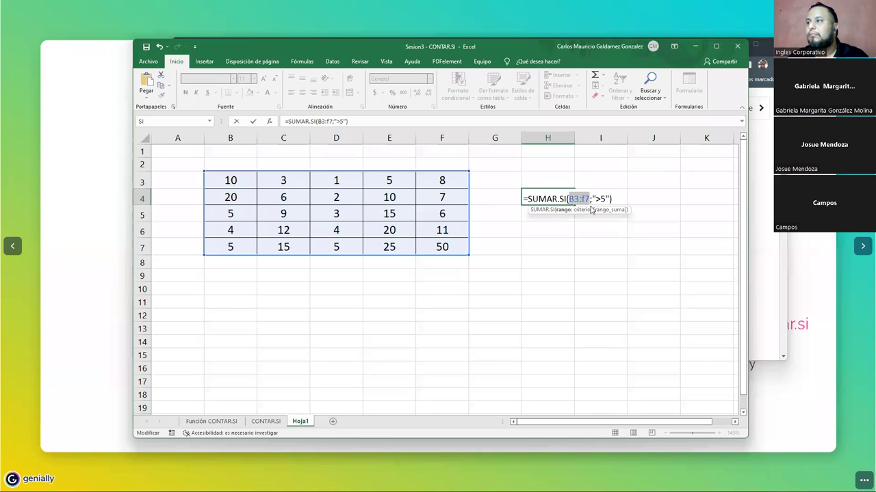
{"action": "left_click", "coordinate": [599, 198]}
{"action": "left_click_drag", "start_coordinate": [597, 198], "coordinate": [606, 198]}
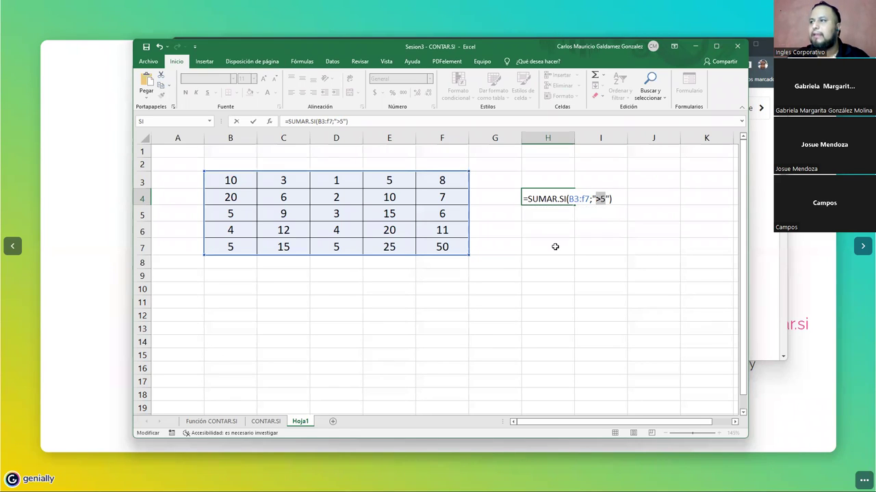
{"action": "key", "text": "Return"}
{"action": "key", "text": "Up"}
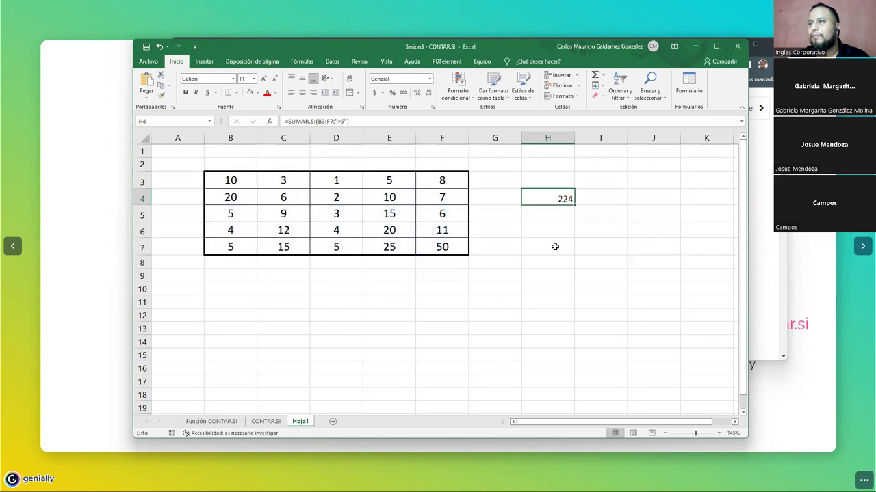
Select all table values greater than 5 together to compare their sum with the result in H4.
{"action": "left_click_drag", "start_coordinate": [434, 184], "coordinate": [438, 247]}
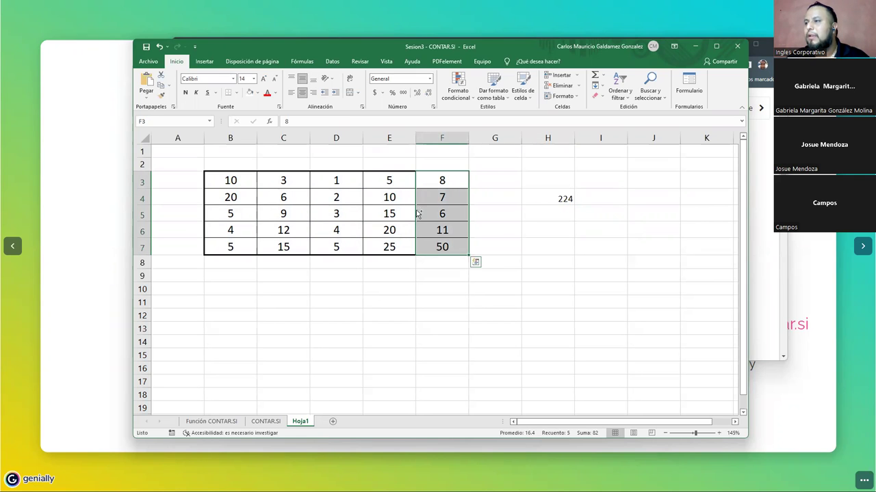
{"action": "left_click_drag", "start_coordinate": [389, 197], "coordinate": [389, 247]}
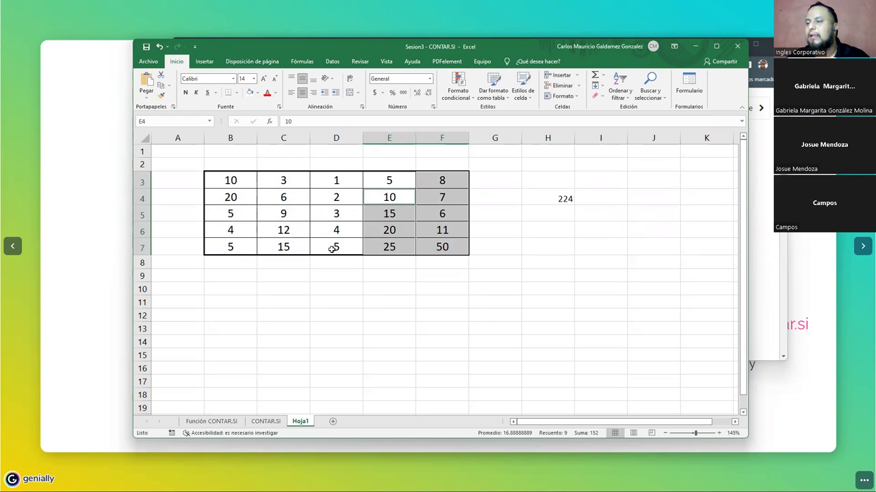
{"action": "left_click_drag", "start_coordinate": [284, 248], "coordinate": [287, 198]}
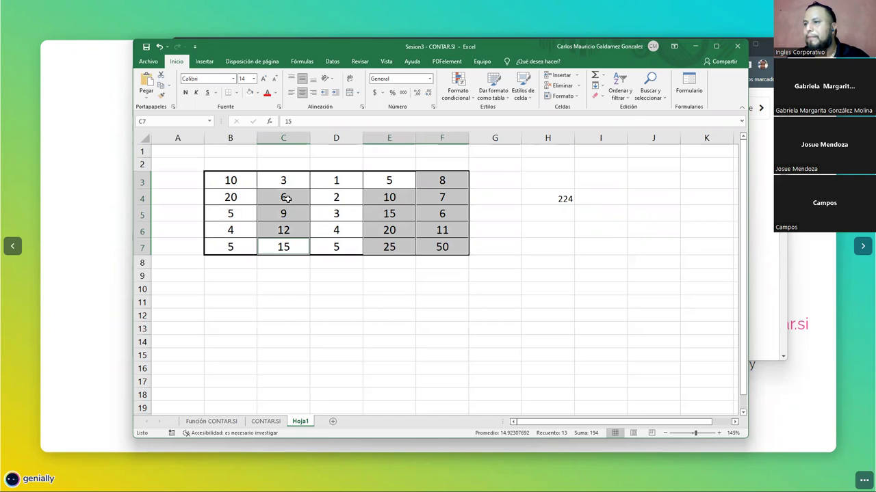
{"action": "left_click_drag", "start_coordinate": [231, 197], "coordinate": [230, 180]}
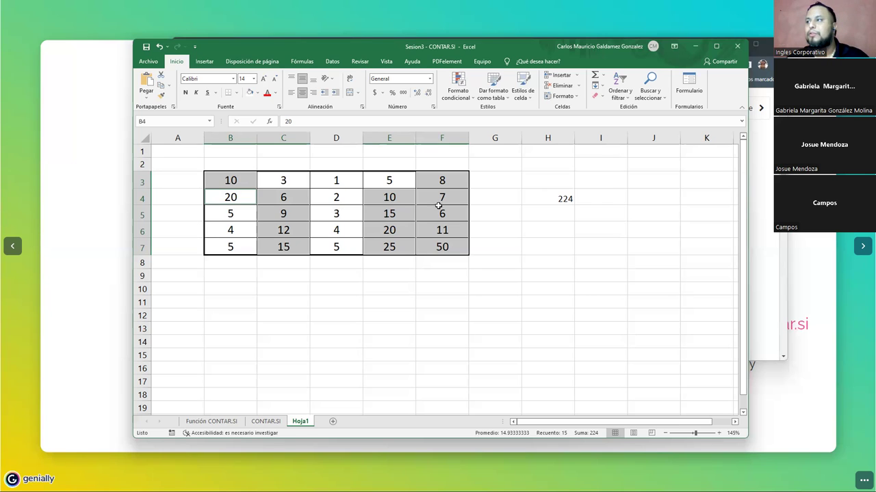
{"action": "left_click", "coordinate": [544, 201]}
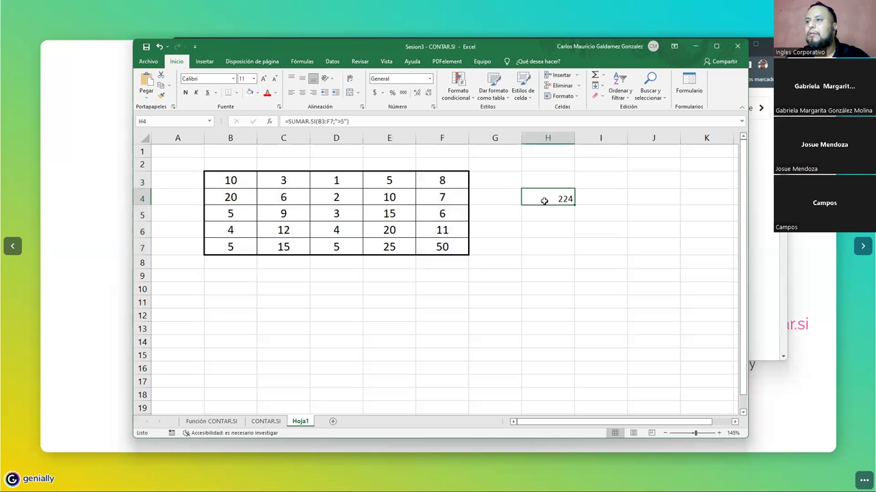
Review the SUMAR.SI formula in H4 and its ">5" criterion without changing it.
{"action": "double_click", "coordinate": [337, 121]}
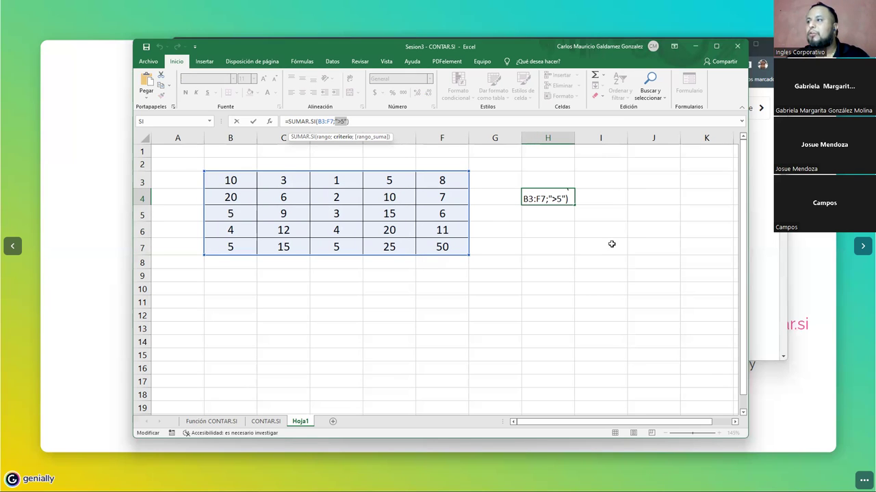
{"action": "key", "text": "ctrl+Return"}
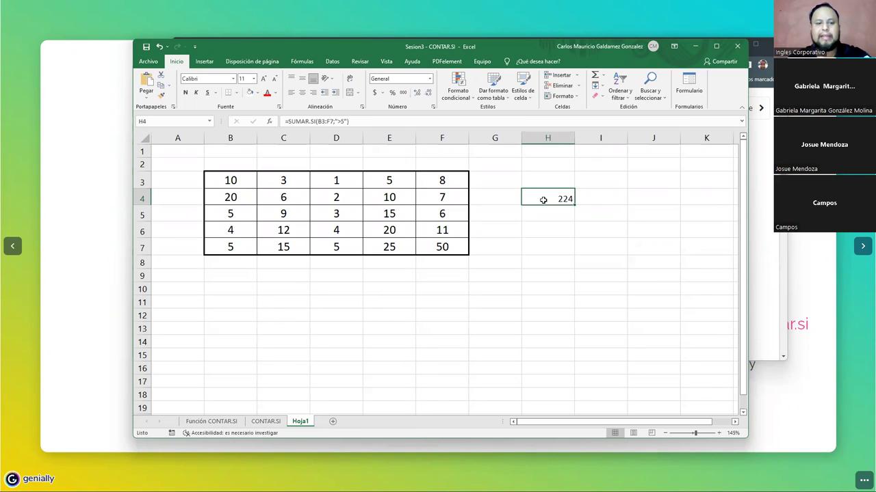
{"action": "double_click", "coordinate": [543, 200]}
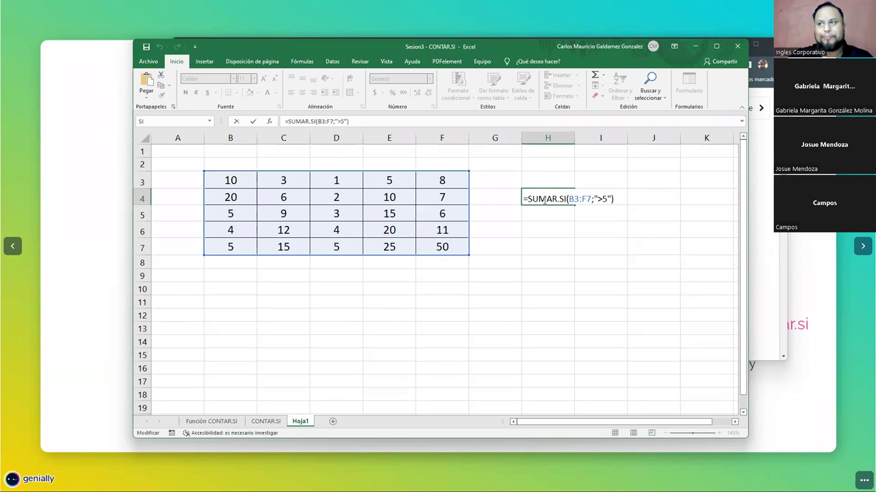
{"action": "key", "text": "ctrl+Return"}
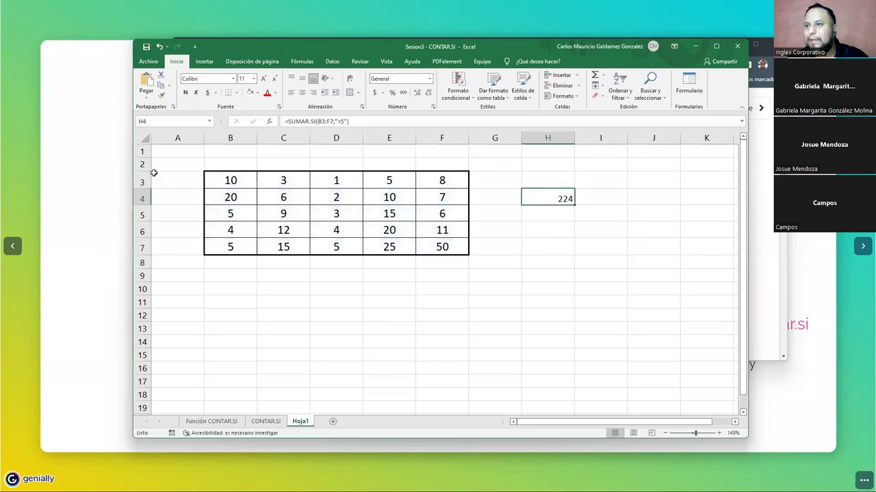
Fill cells B11:B18 with a sample list of eight entries that repeats two different first names.
{"action": "left_click", "coordinate": [232, 301]}
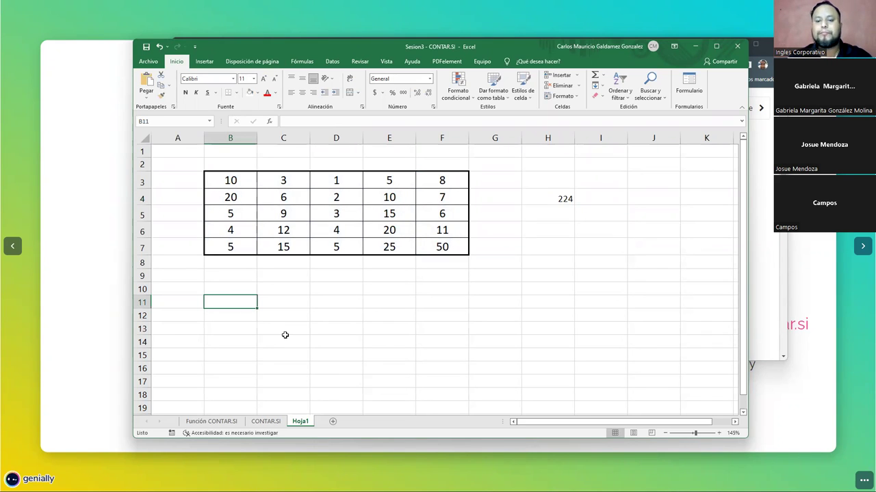
{"action": "type", "text": "Luis"}
{"action": "key", "text": "Return"}
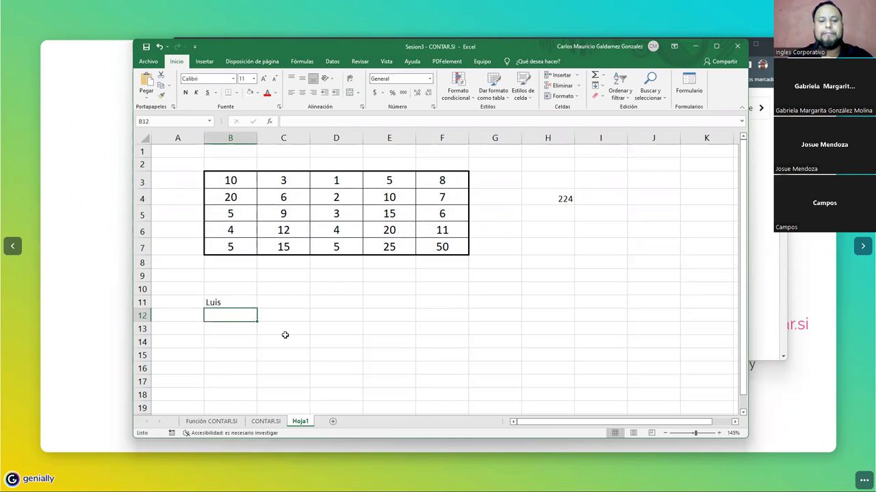
{"action": "type", "text": "Maria"}
{"action": "key", "text": "Return"}
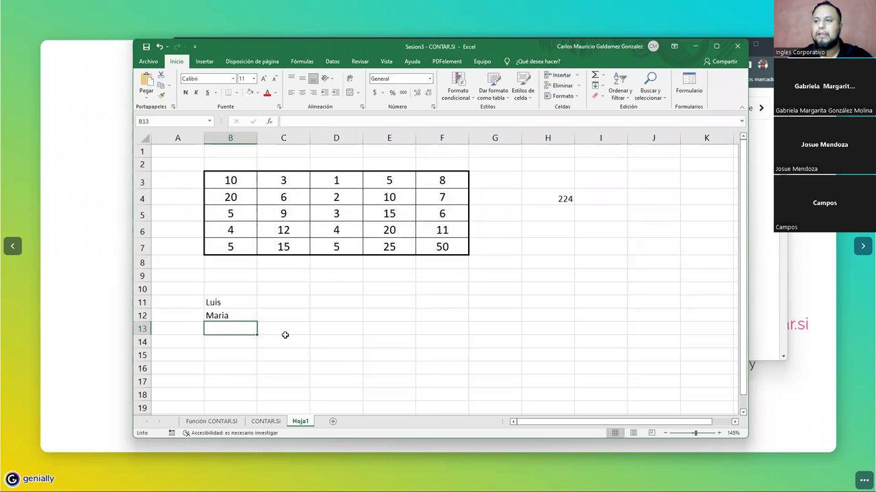
{"action": "type", "text": "Maria"}
{"action": "key", "text": "Return"}
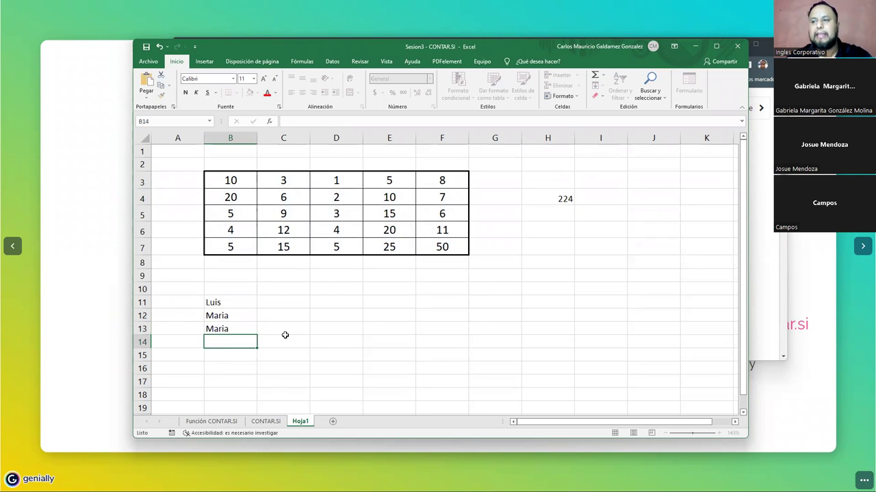
{"action": "type", "text": "Mar"}
{"action": "key", "text": "Return"}
{"action": "type", "text": "L"}
{"action": "key", "text": "Return"}
{"action": "type", "text": "Luis"}
{"action": "key", "text": "Return"}
{"action": "type", "text": "Luis"}
{"action": "key", "text": "Return"}
{"action": "type", "text": "Maria"}
{"action": "key", "text": "Return"}
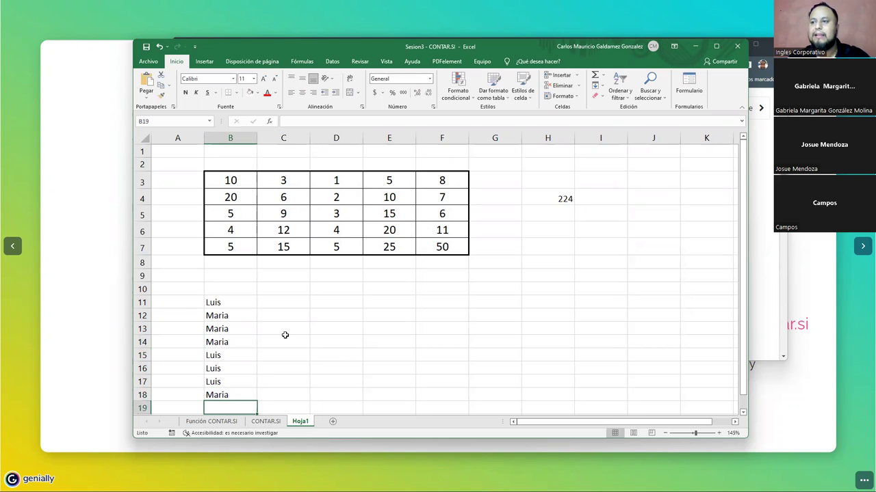
Go through the repeated first names in the list in B11:B18.
{"action": "left_click", "coordinate": [221, 303]}
{"action": "left_click", "coordinate": [231, 320]}
{"action": "left_click_drag", "start_coordinate": [232, 320], "coordinate": [233, 382]}
{"action": "left_click", "coordinate": [234, 396]}
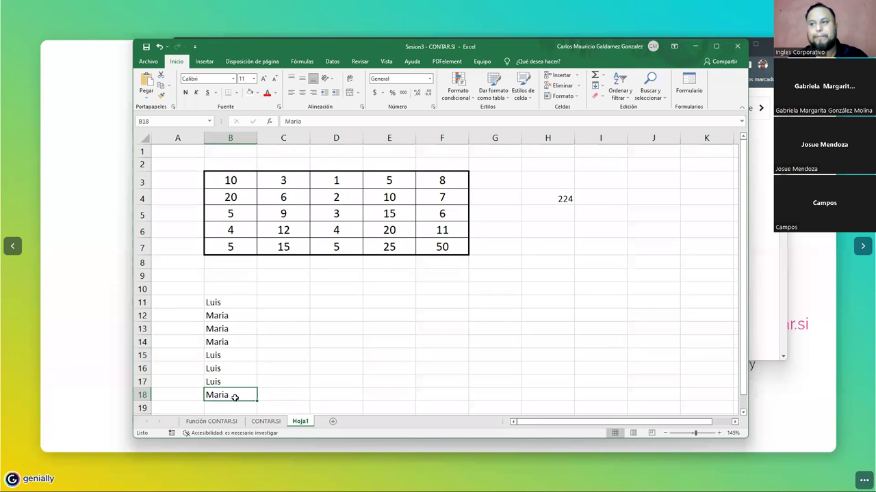
Enter the amounts 50, 34.5, 30.2 and 100.90 in C11:C14 beside the first four names.
{"action": "left_click", "coordinate": [277, 304]}
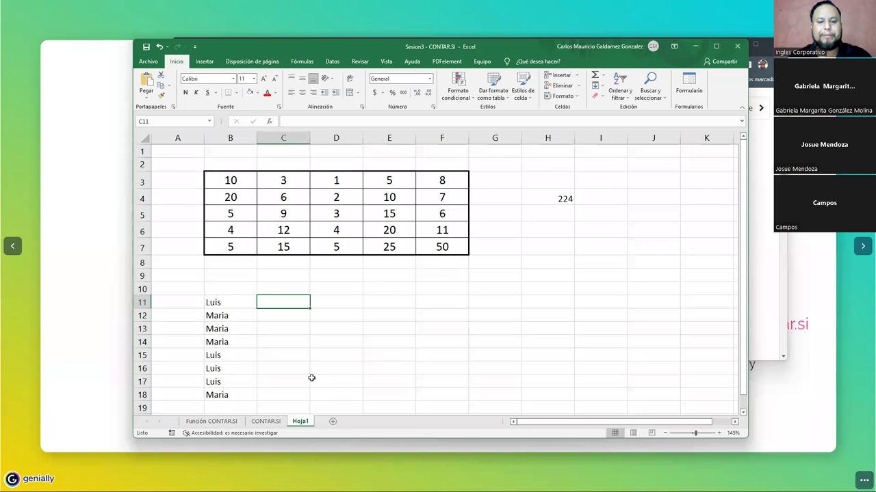
{"action": "type", "text": "50"}
{"action": "key", "text": "Return"}
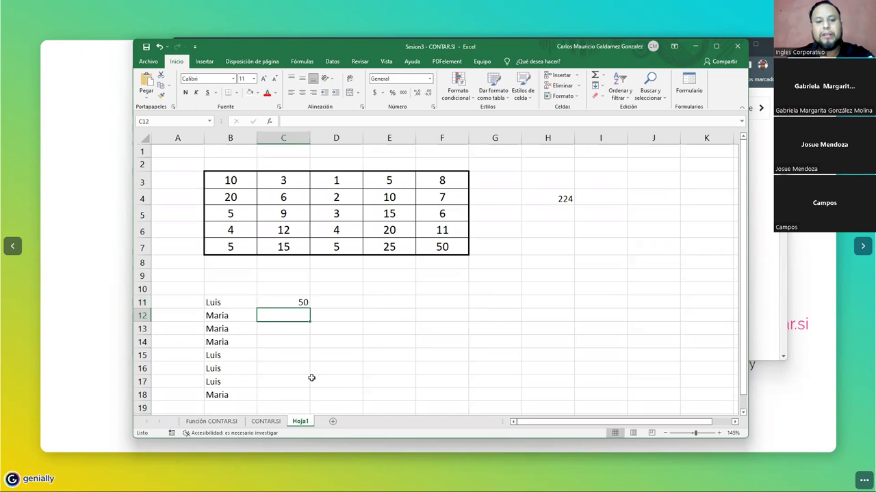
{"action": "type", "text": "34.5"}
{"action": "key", "text": "Return"}
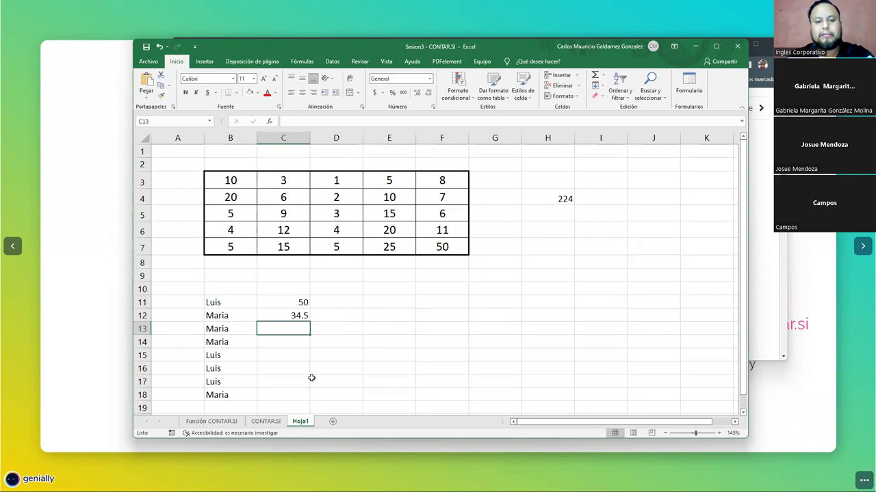
{"action": "type", "text": "30.2"}
{"action": "key", "text": "Return"}
{"action": "type", "text": "100.90"}
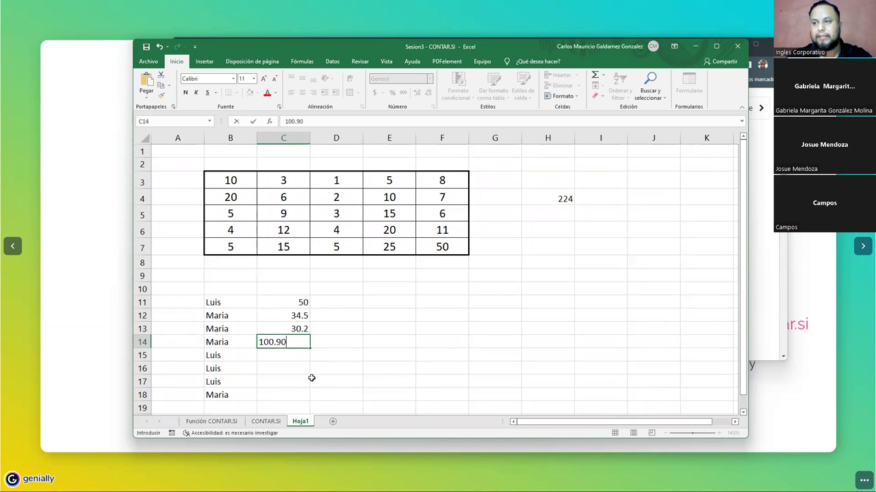
{"action": "key", "text": "Return"}
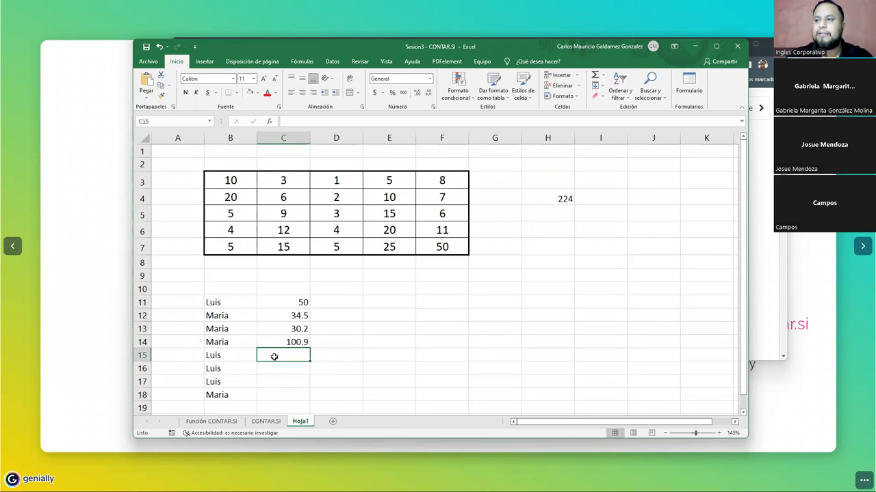
Complete the amounts beside the last four names with 150, 110.80, 197.99 and 50 in C15:C18.
{"action": "type", "text": "150"}
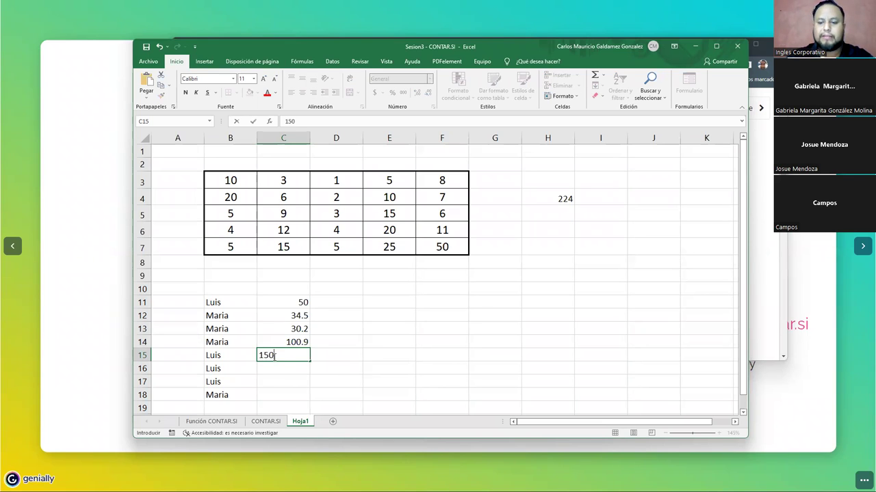
{"action": "key", "text": "Return"}
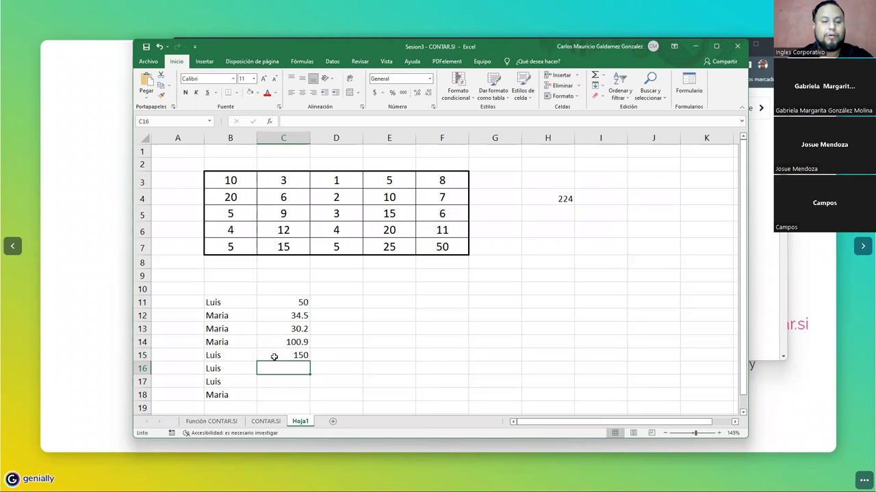
{"action": "type", "text": "110.80"}
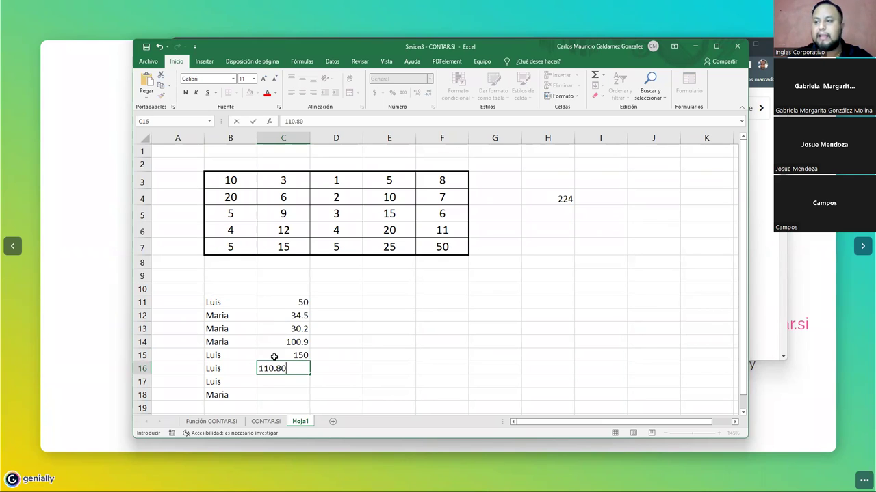
{"action": "key", "text": "Return"}
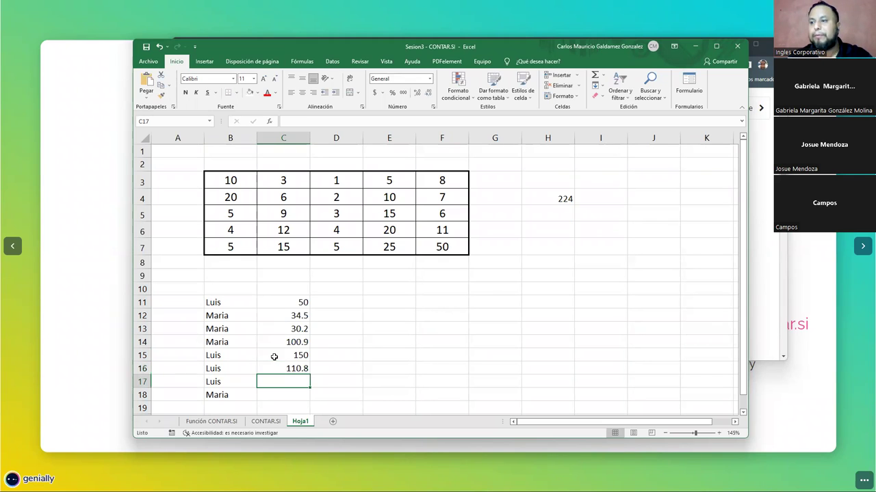
{"action": "type", "text": "197.99"}
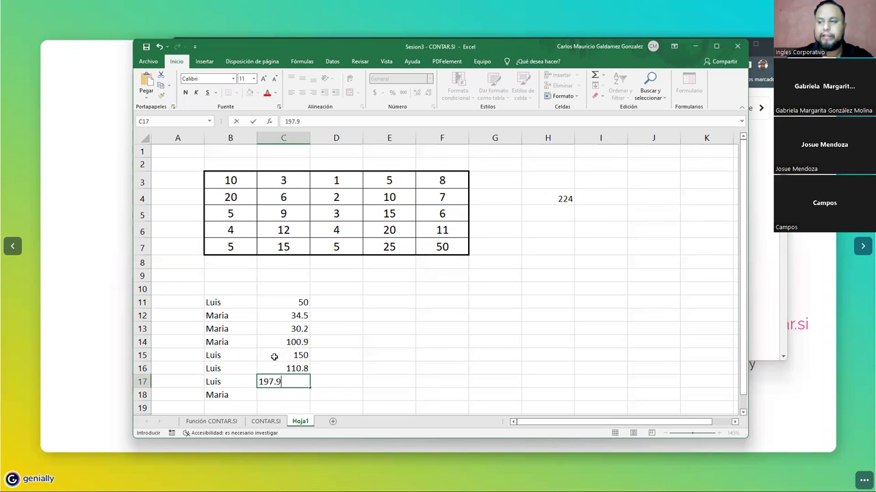
{"action": "key", "text": "Up"}
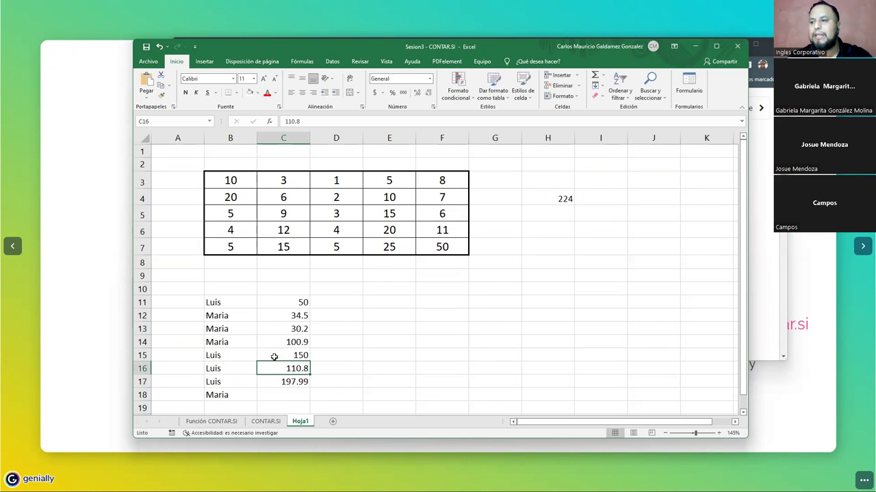
{"action": "left_click", "coordinate": [286, 393]}
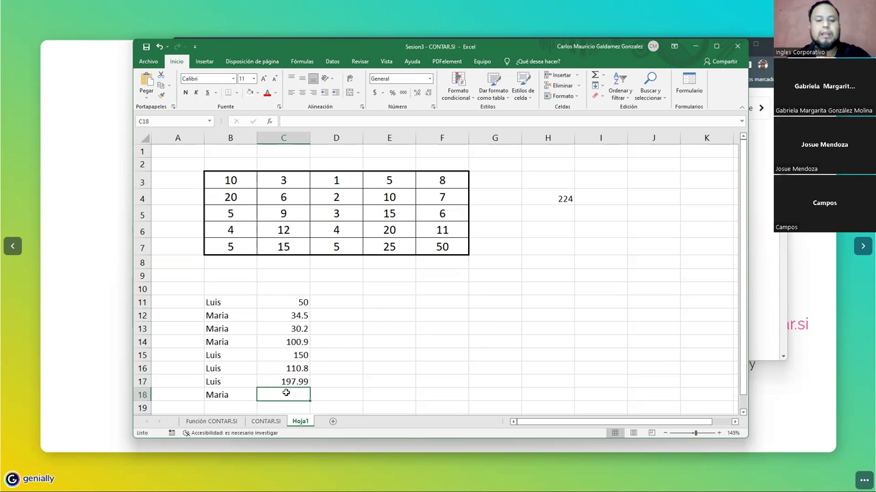
{"action": "type", "text": "50"}
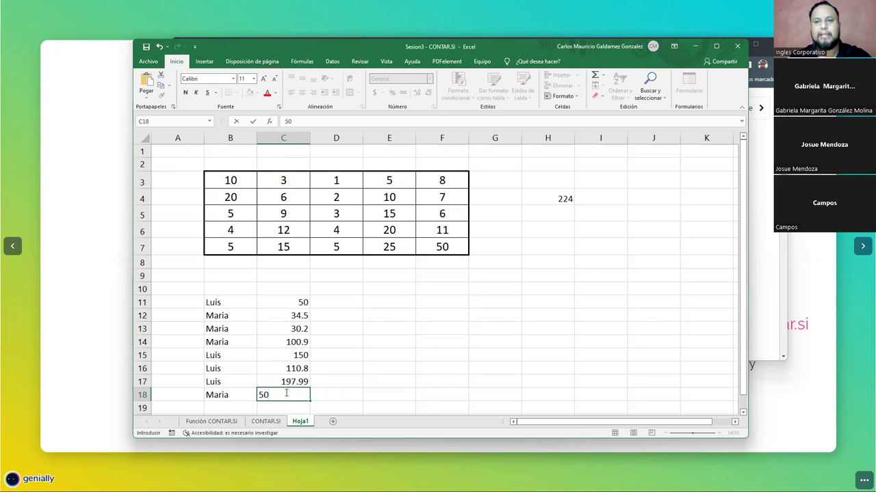
{"action": "key", "text": "Return"}
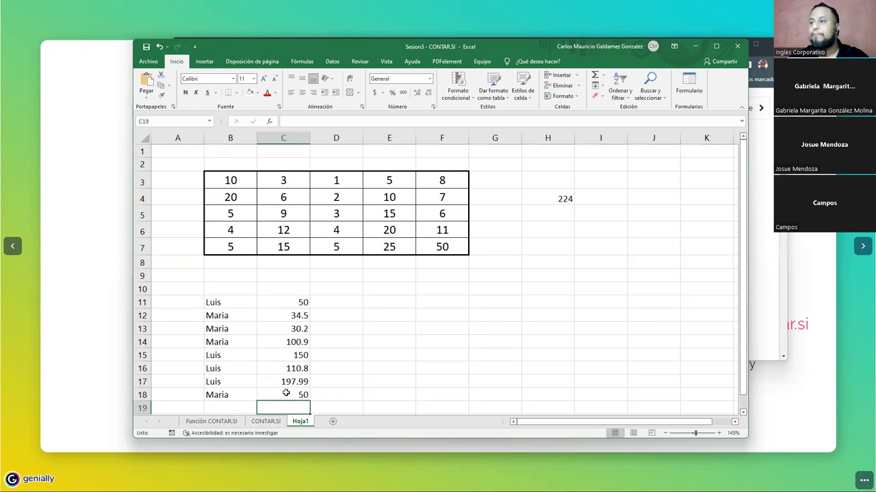
Enter the heading "Tabla" in F13 and, below it, a "TOTAL DE VENTA DE" label for each of the two listed first names.
{"action": "left_click", "coordinate": [425, 331]}
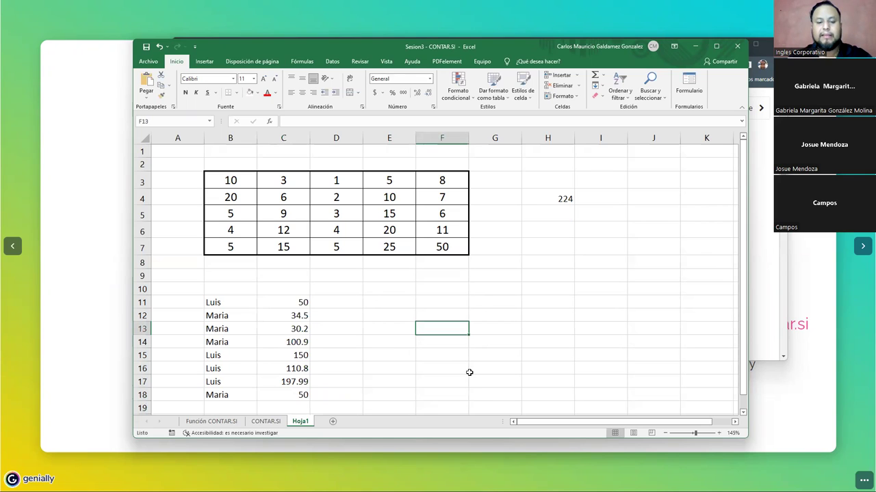
{"action": "type", "text": "Tabla"}
{"action": "key", "text": "Return"}
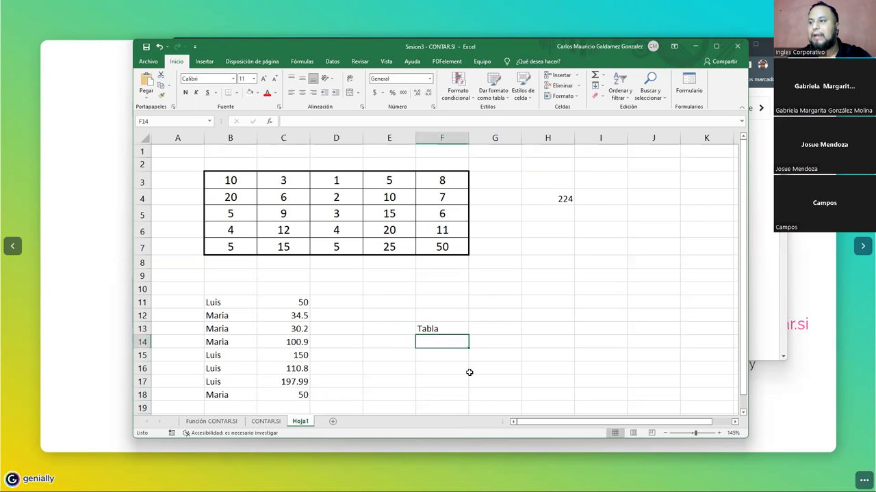
{"action": "type", "text": "TOTAL DE E"}
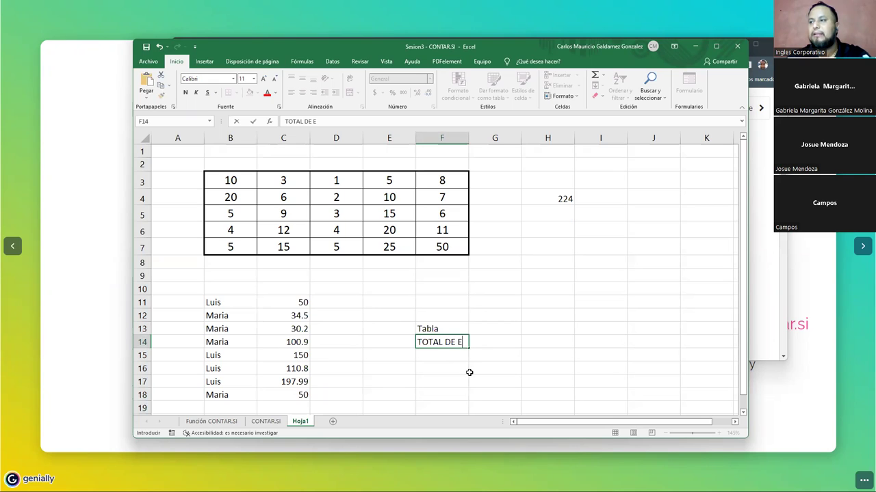
{"action": "key", "text": "BackSpace"}
{"action": "type", "text": "VENTA "}
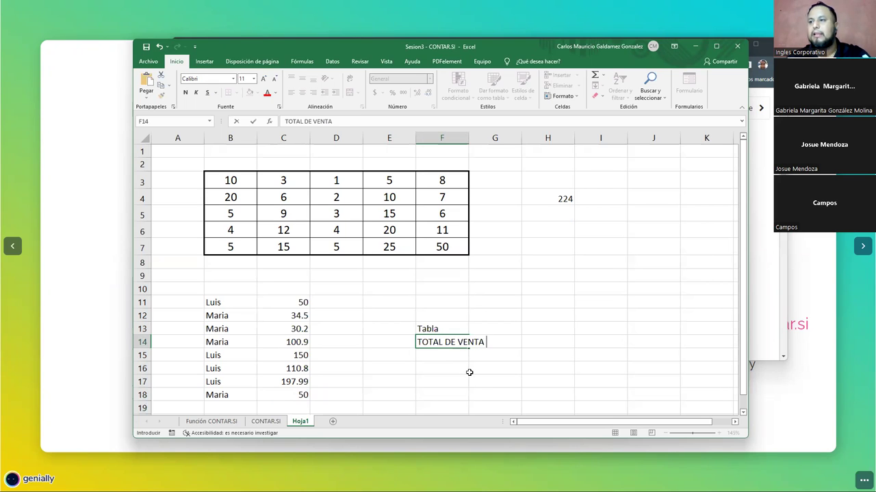
{"action": "type", "text": "DE LUIS"}
{"action": "key", "text": "Return"}
{"action": "type", "text": "TOTA"}
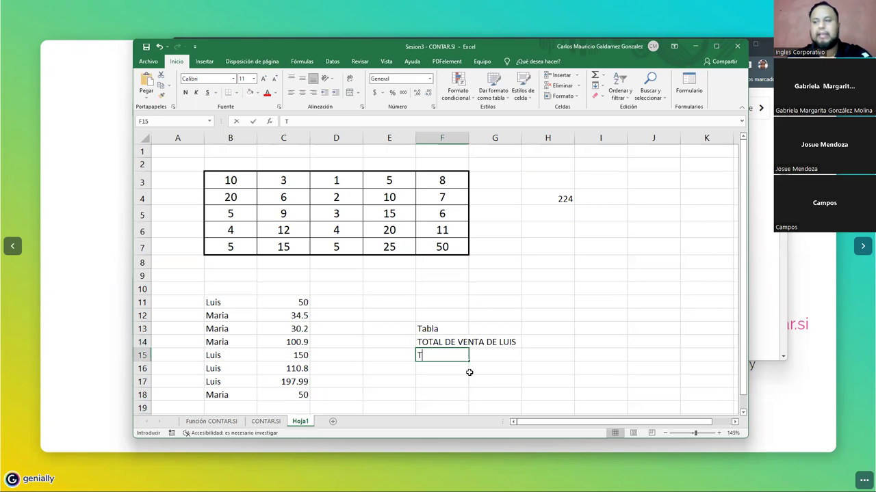
{"action": "type", "text": "L DE VENTA DE"}
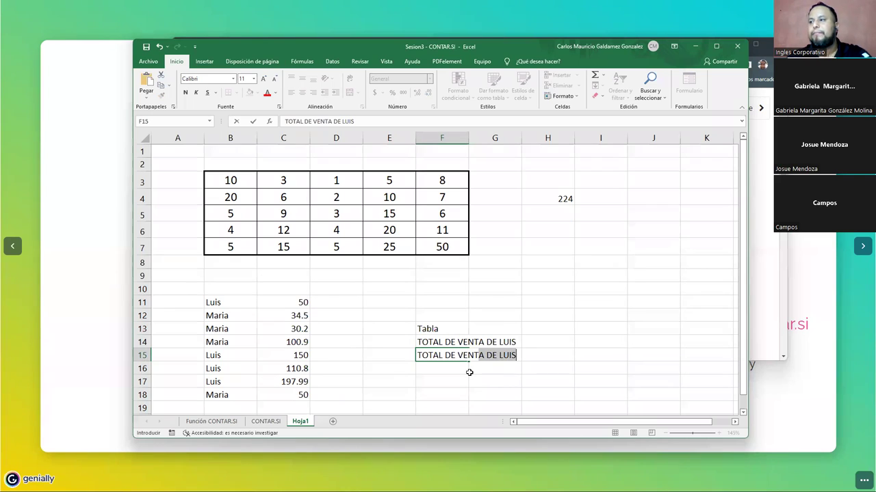
{"action": "type", "text": " MARIA"}
{"action": "key", "text": "Return"}
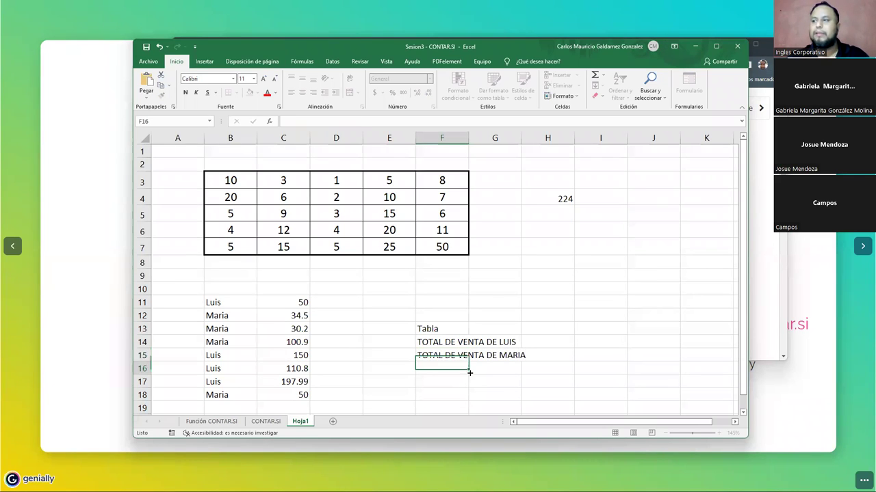
Move the name list and the totals labels two columns over to start at D11 and H13, and fit column H to its text.
{"action": "key", "text": "Up"}
{"action": "key", "text": "Up"}
{"action": "key", "text": "Right"}
{"action": "key", "text": "Right"}
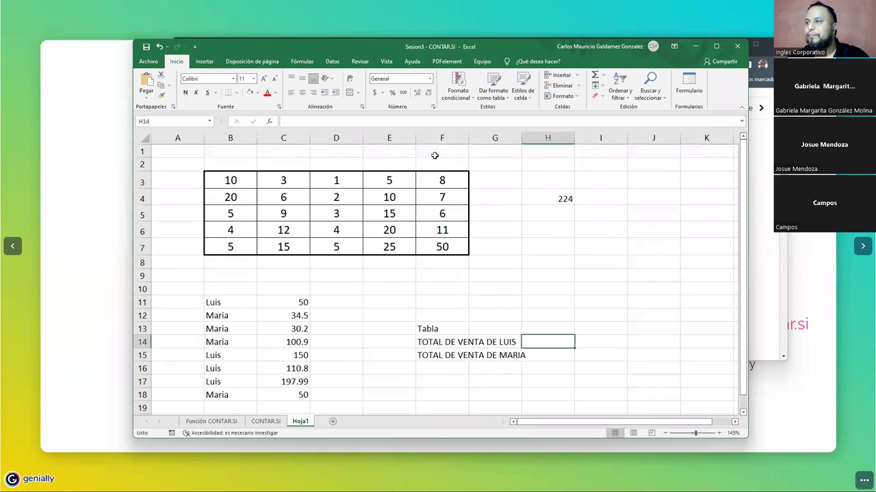
{"action": "left_click_drag", "start_coordinate": [227, 305], "coordinate": [543, 392]}
{"action": "left_click", "coordinate": [530, 330]}
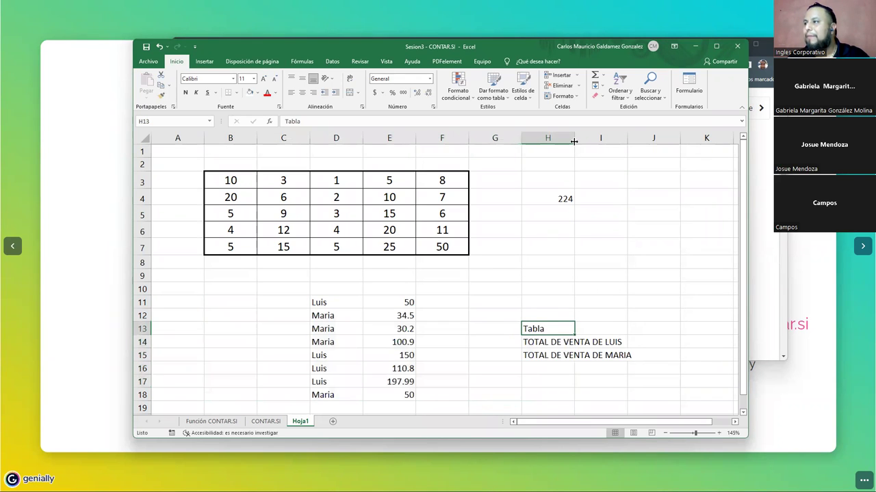
{"action": "double_click", "coordinate": [574, 138]}
{"action": "left_click", "coordinate": [646, 342]}
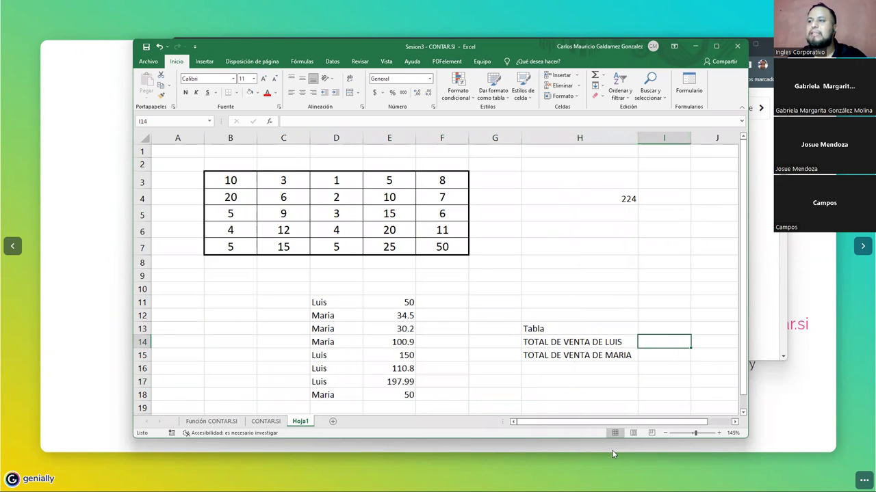
Apply the Contabilidad number format to the amounts in E11:E18.
{"action": "left_click_drag", "start_coordinate": [381, 299], "coordinate": [381, 397]}
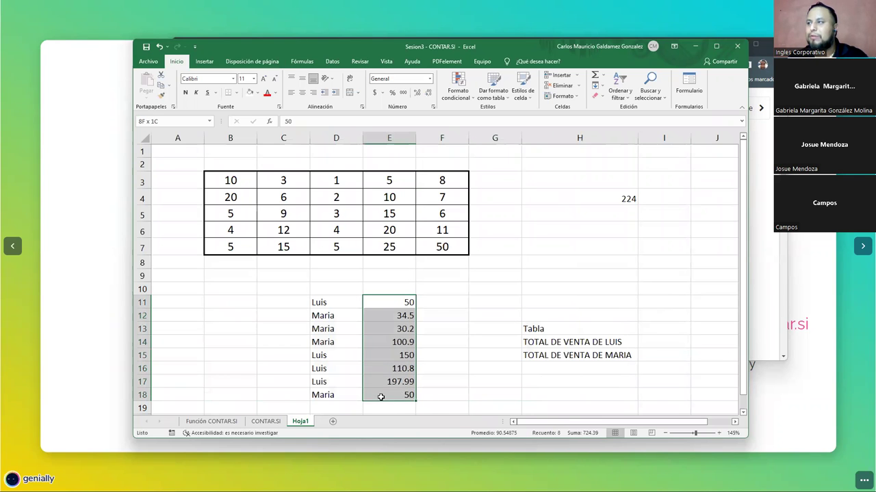
{"action": "left_click", "coordinate": [429, 78]}
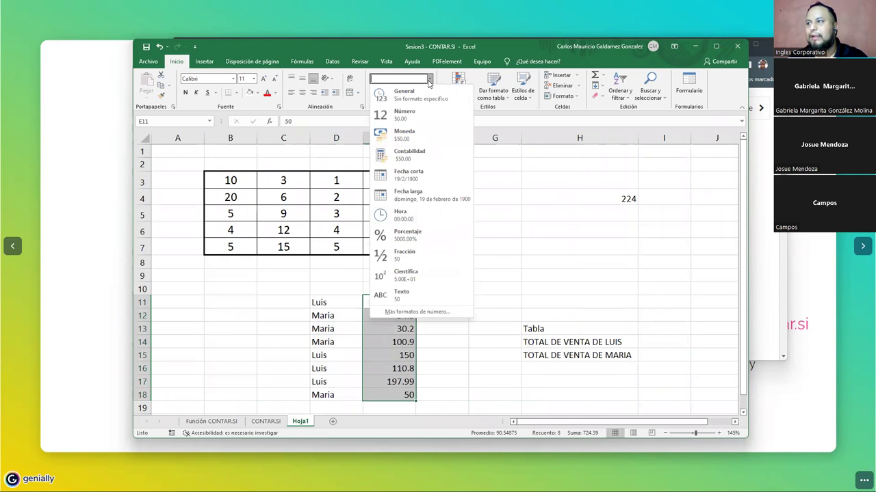
{"action": "left_click", "coordinate": [415, 152]}
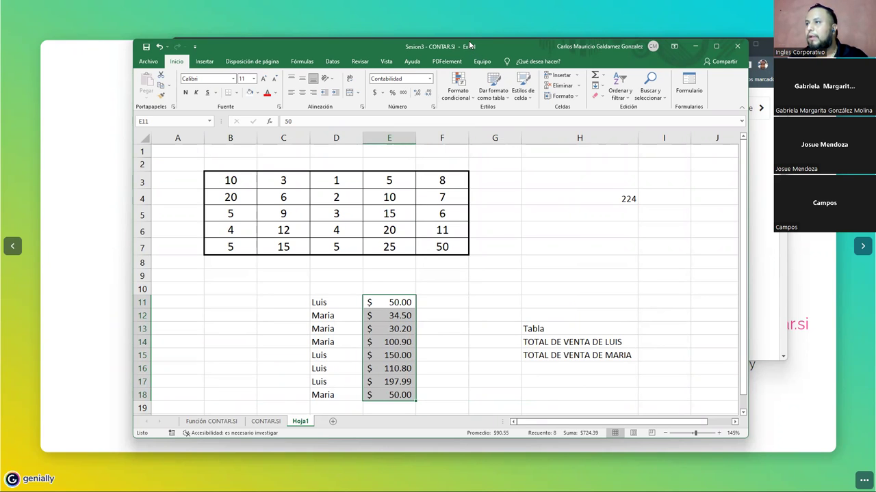
Reposition and heighten the workbook window, and zoom the sheet to 175% with the sales list and totals labels in view.
{"action": "left_click_drag", "start_coordinate": [468, 40], "coordinate": [442, 5]}
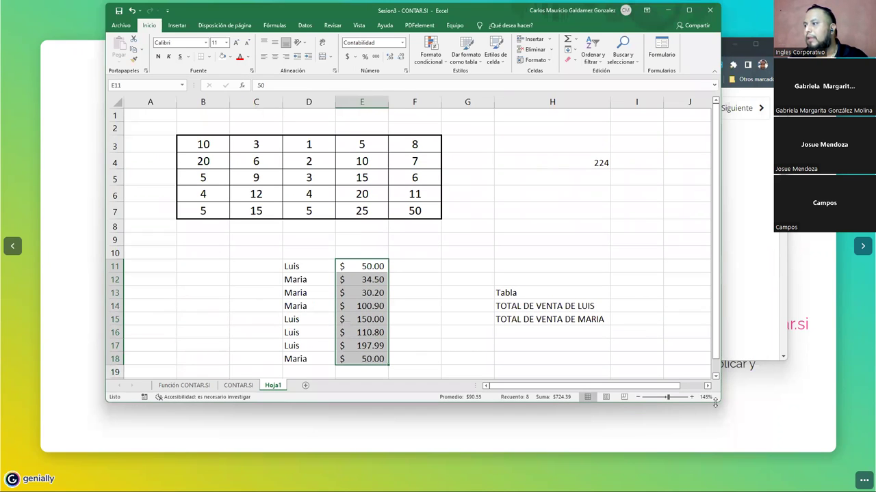
{"action": "left_click_drag", "start_coordinate": [718, 402], "coordinate": [710, 460]}
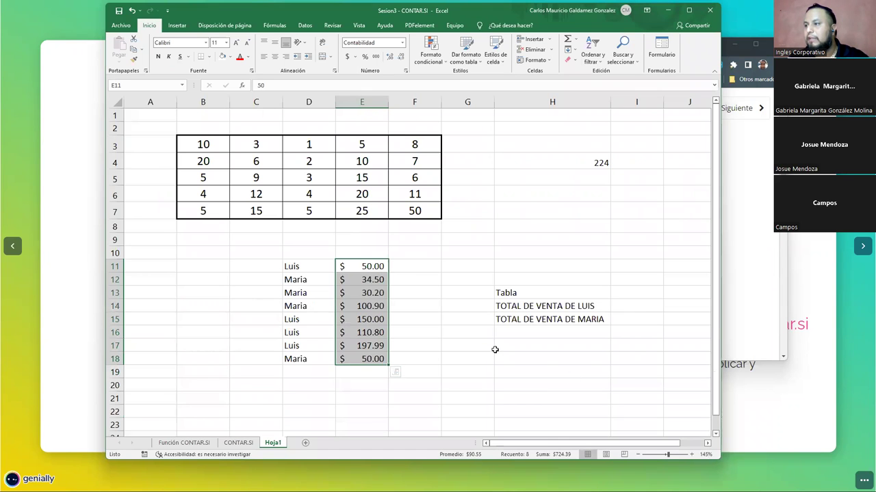
{"action": "scroll", "coordinate": [497, 352], "scroll_direction": "up", "scroll_amount": 2}
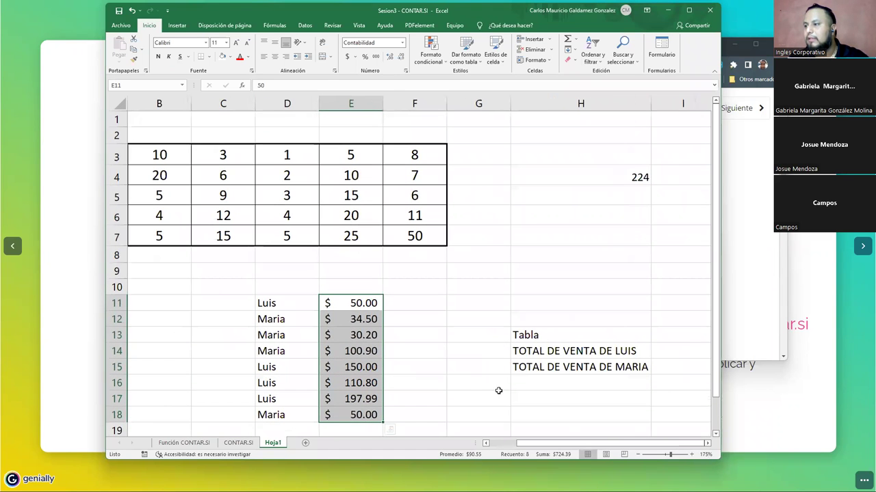
{"action": "left_click", "coordinate": [715, 434]}
{"action": "left_click", "coordinate": [708, 444]}
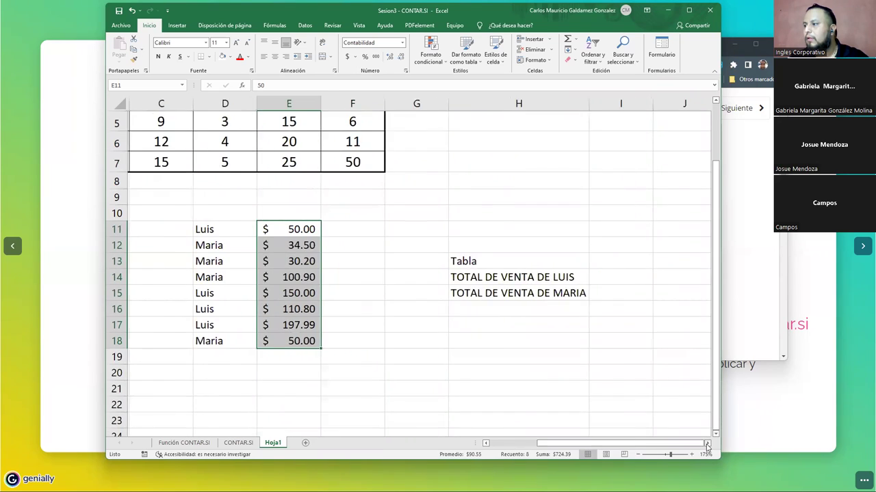
{"action": "left_click", "coordinate": [708, 444]}
{"action": "mouse_move", "coordinate": [700, 443]}
{"action": "left_mouse_down"}
{"action": "mouse_move", "coordinate": [686, 444]}
{"action": "mouse_move", "coordinate": [705, 443]}
{"action": "left_mouse_up"}
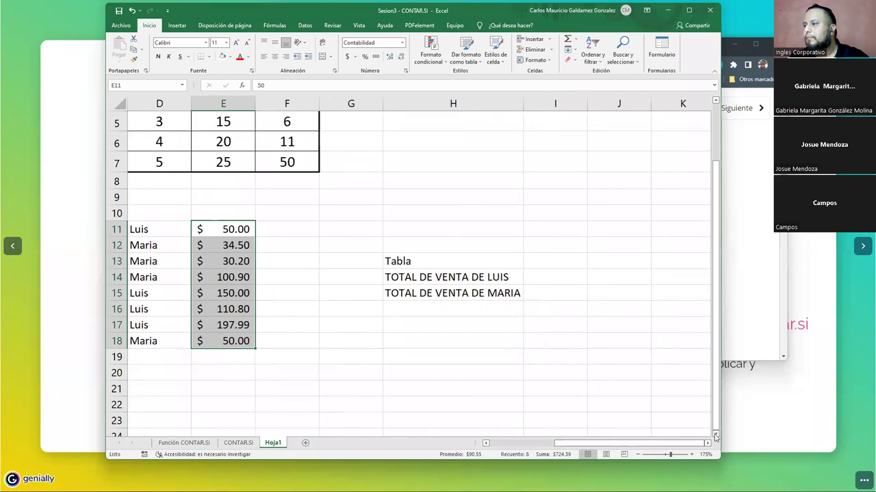
{"action": "left_click", "coordinate": [486, 444]}
{"action": "scroll", "coordinate": [715, 435], "scroll_direction": "down", "scroll_amount": 1}
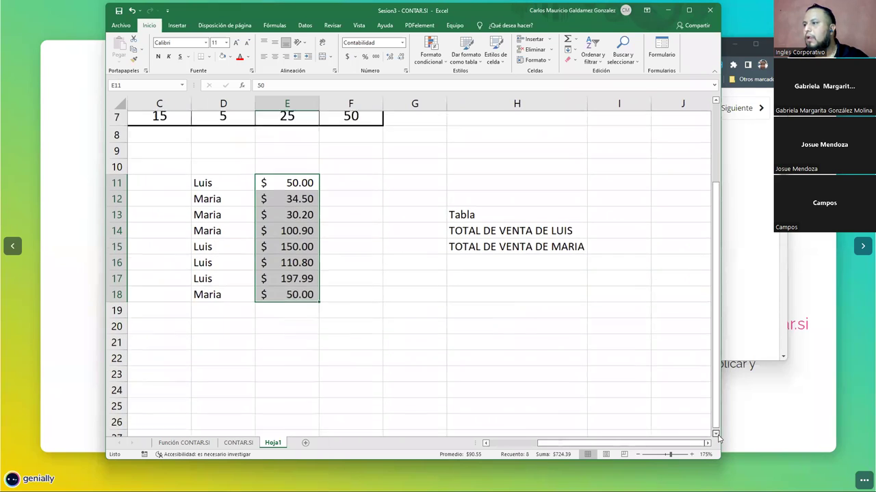
Go over the empty total cells I14:I15 and the first total-sales label in H14.
{"action": "left_click_drag", "start_coordinate": [603, 210], "coordinate": [602, 232]}
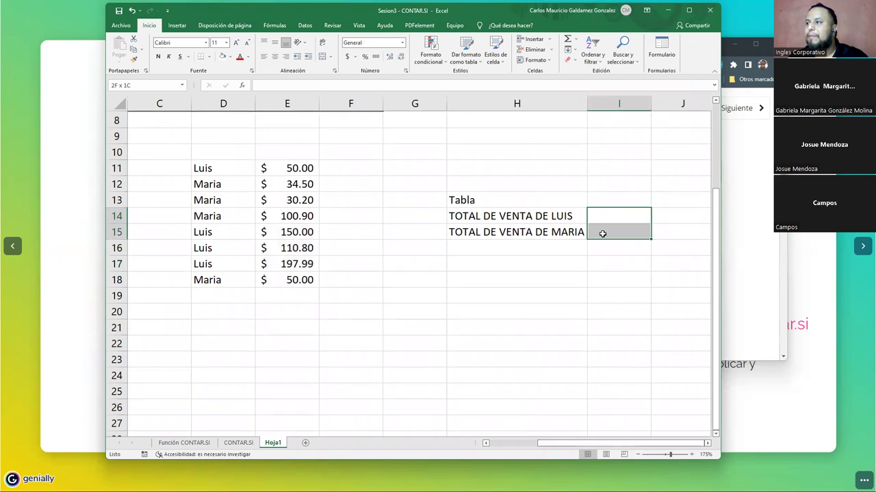
{"action": "left_click", "coordinate": [520, 215]}
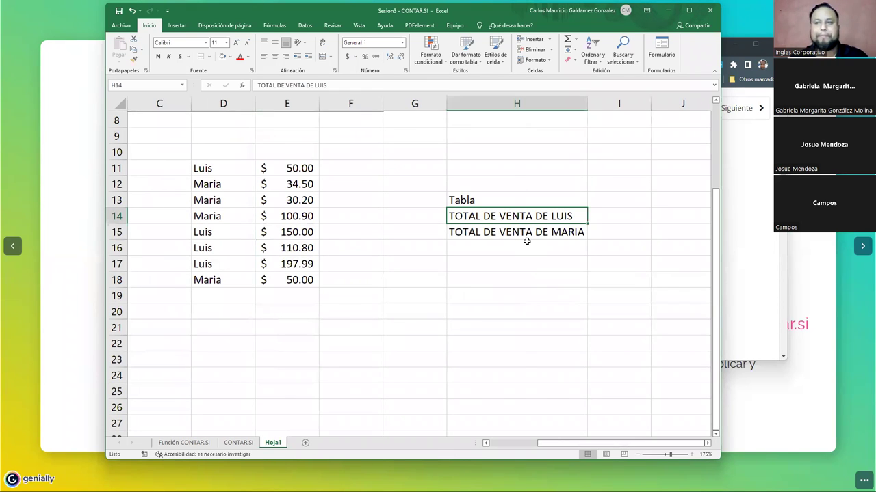
Shorten the label in H14 to TOTAL DE VENTA by removing the salesperson part at its end.
{"action": "key", "text": "Right"}
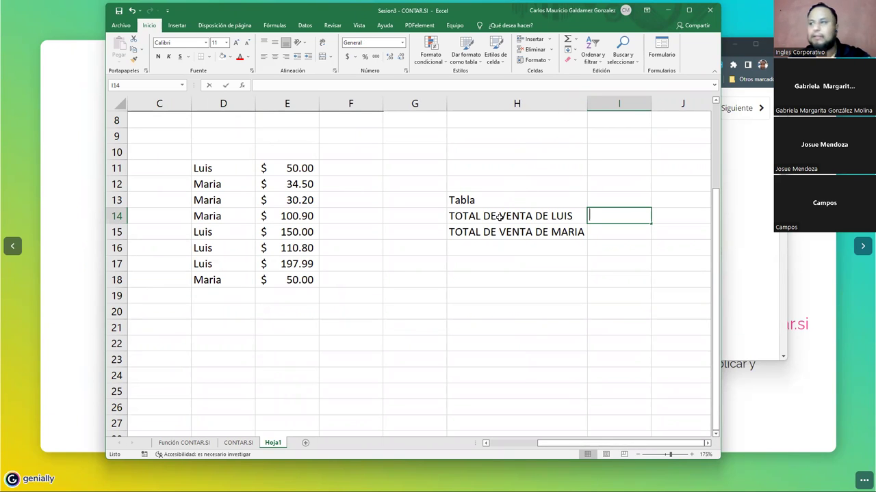
{"action": "left_click", "coordinate": [506, 217]}
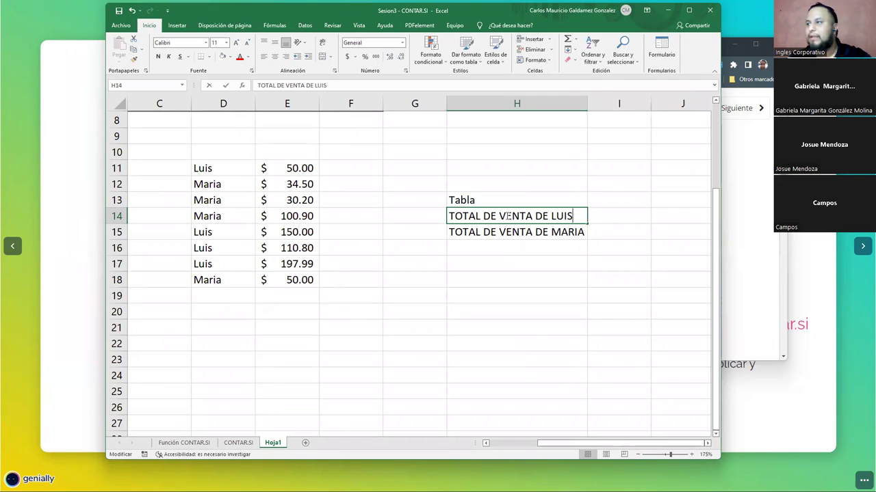
{"action": "double_click", "coordinate": [506, 217]}
{"action": "left_click_drag", "start_coordinate": [536, 216], "coordinate": [577, 216]}
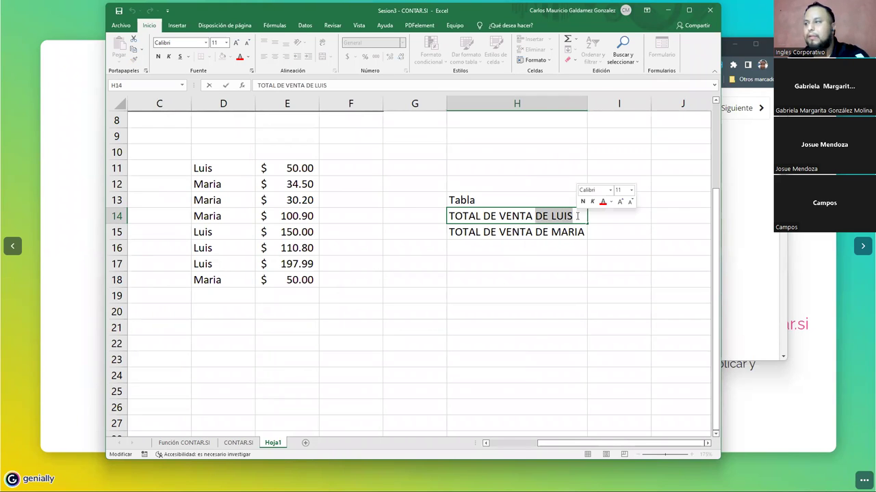
{"action": "key", "text": "BackSpace"}
{"action": "key", "text": "BackSpace"}
Replace the label in H15 with the first salesperson's name, enter the second one's in H16, and fit column H to its text.
{"action": "left_click", "coordinate": [547, 232]}
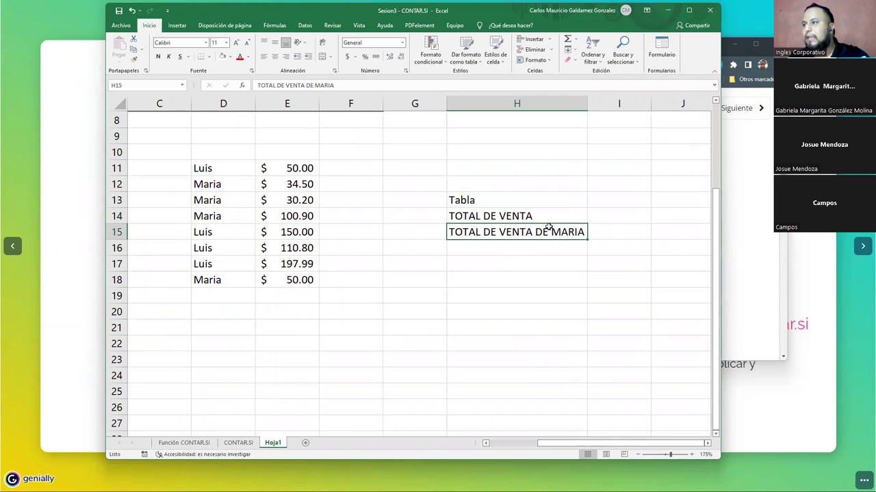
{"action": "double_click", "coordinate": [544, 233]}
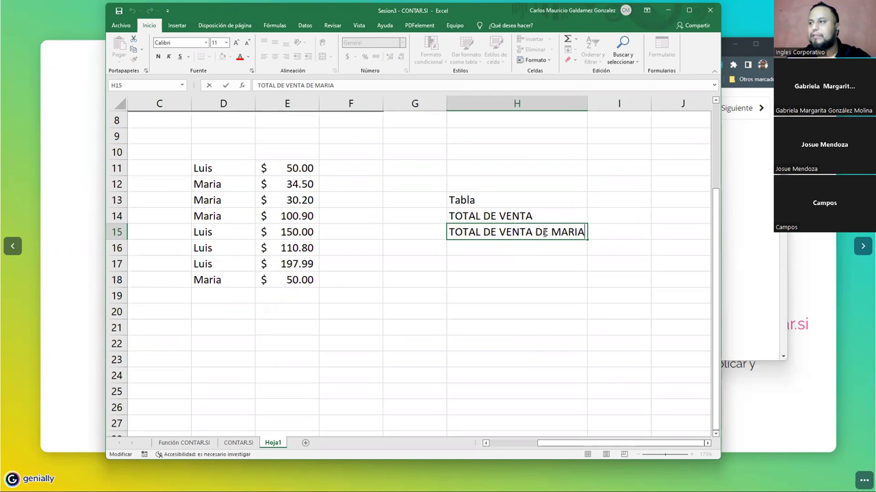
{"action": "key", "text": "Escape"}
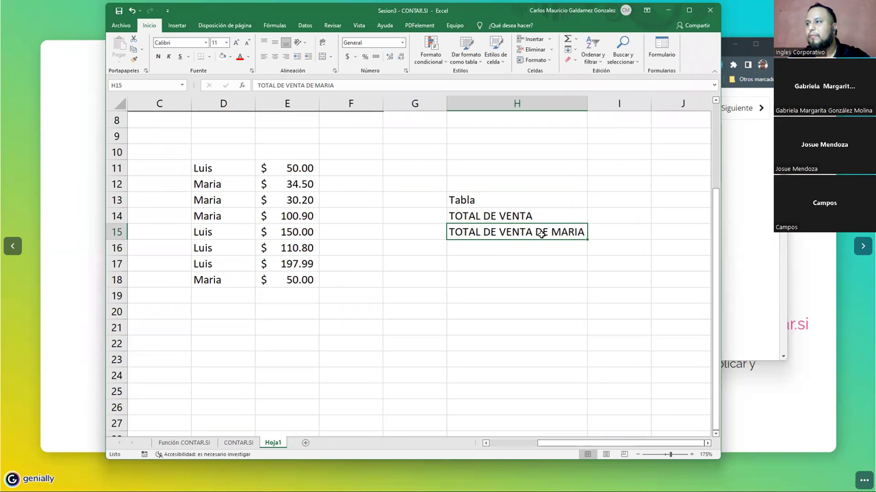
{"action": "key", "text": "Delete"}
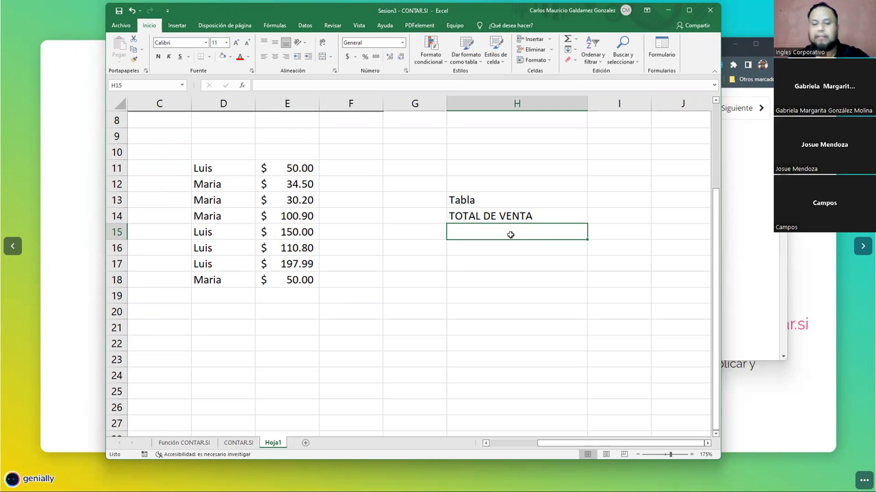
{"action": "type", "text": "Luis"}
{"action": "key", "text": "Return"}
{"action": "type", "text": "Maria"}
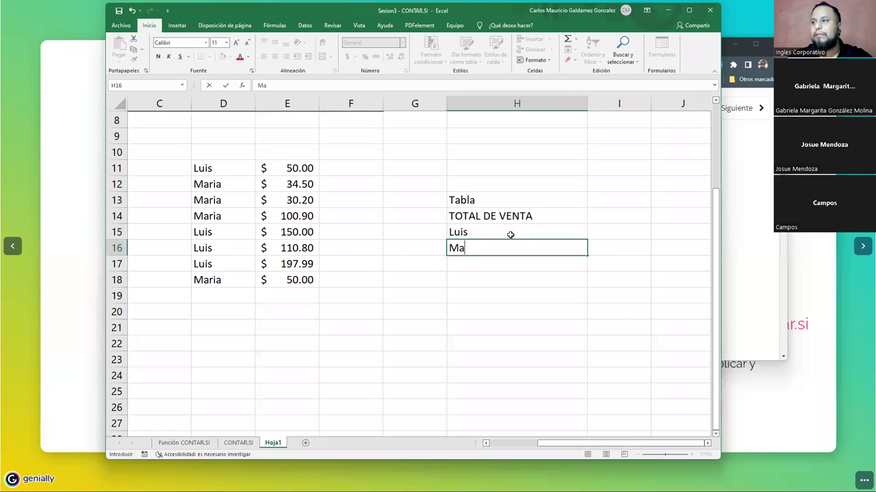
{"action": "double_click", "coordinate": [585, 108]}
Start a SUMAR.SI formula in I15 with the sales list D11:E18 as its range.
{"action": "left_click", "coordinate": [554, 231]}
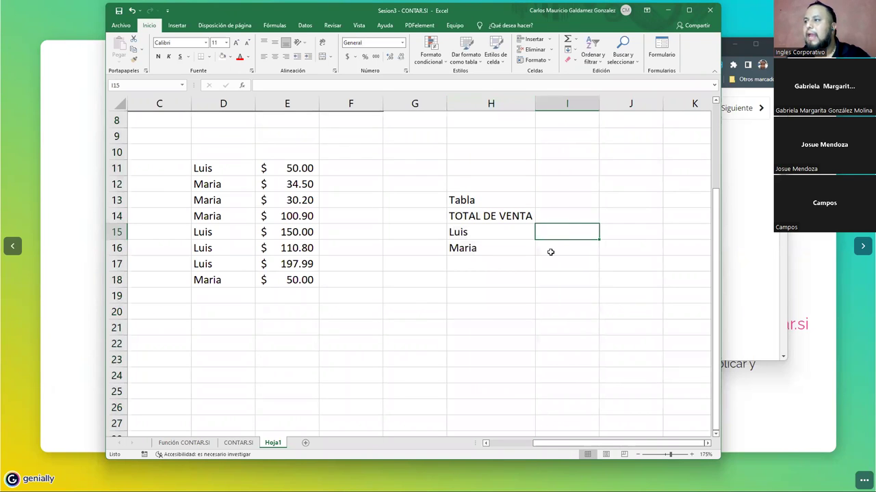
{"action": "type", "text": "="}
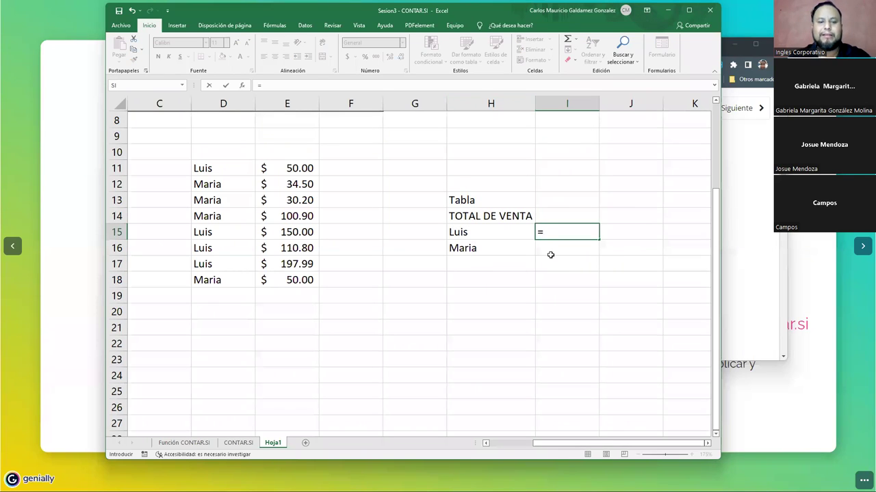
{"action": "type", "text": "sumar.si"}
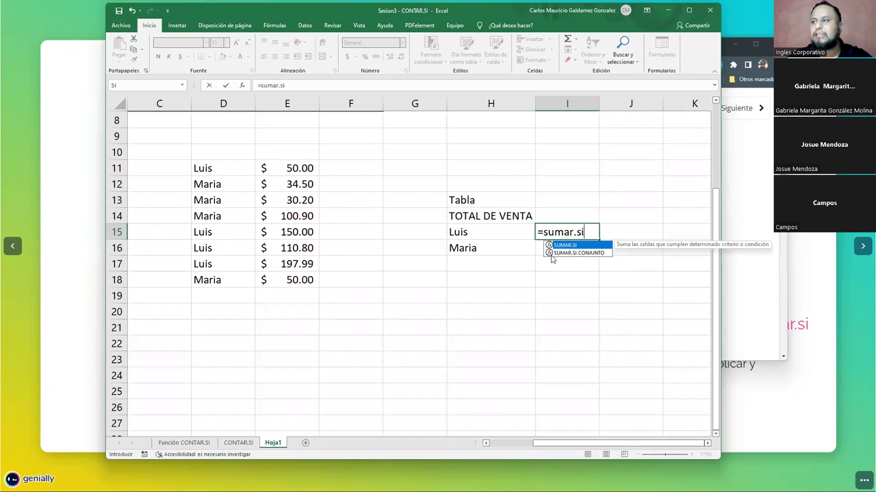
{"action": "type", "text": "("}
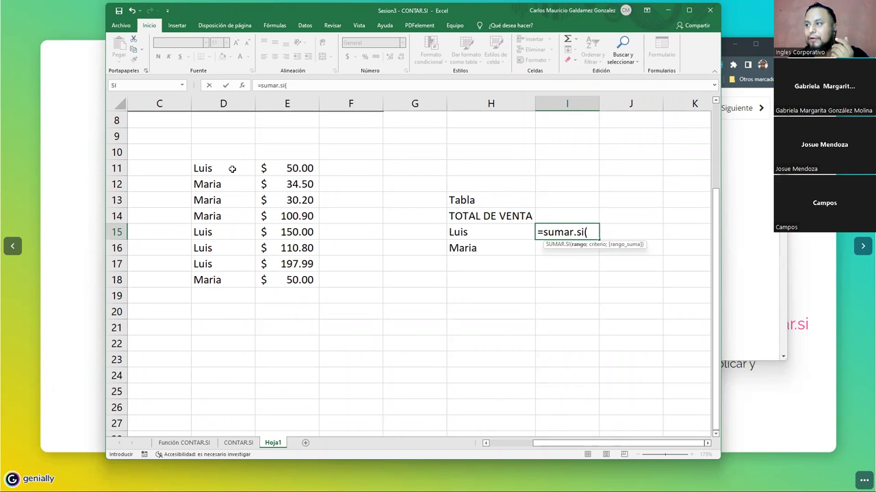
{"action": "left_click_drag", "start_coordinate": [230, 169], "coordinate": [286, 280]}
{"action": "scroll", "coordinate": [289, 271], "scroll_direction": "up", "scroll_amount": 2}
{"action": "scroll", "coordinate": [289, 301], "scroll_direction": "down", "scroll_amount": 2}
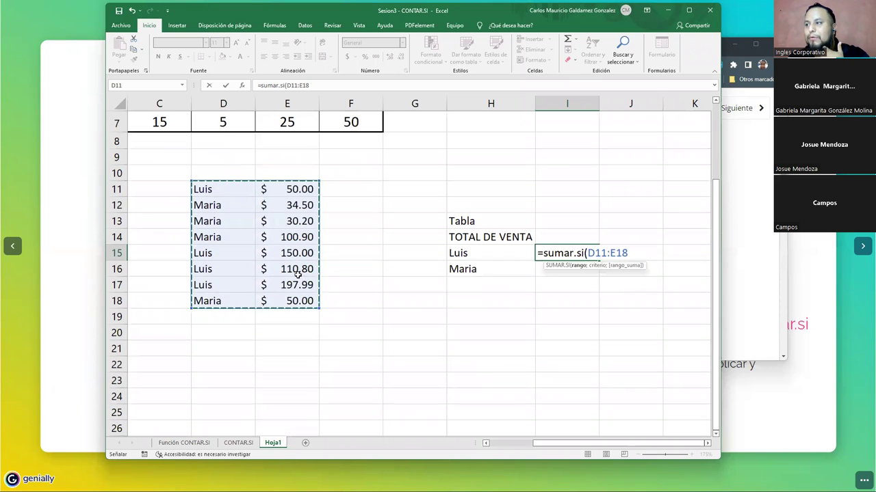
{"action": "left_click", "coordinate": [632, 254]}
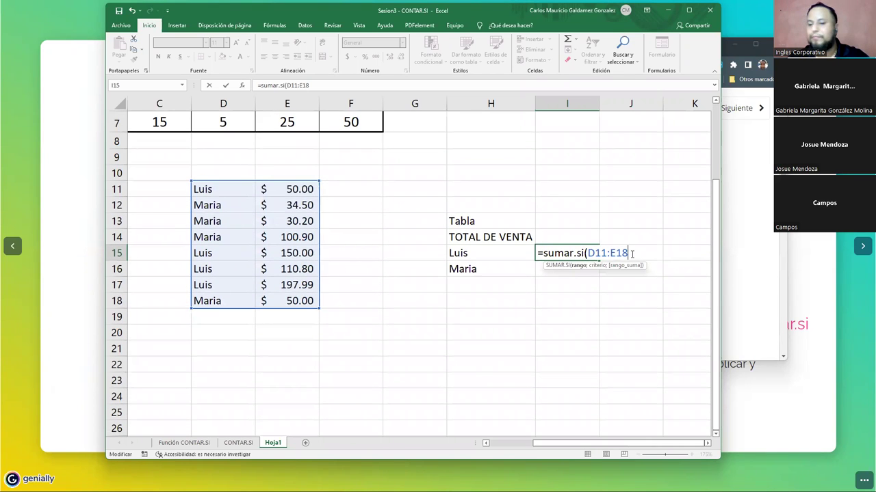
Complete the SUMAR.SI formula in I15 with H15 as the criterion and E11:E18 as the sum range.
{"action": "type", "text": ";"}
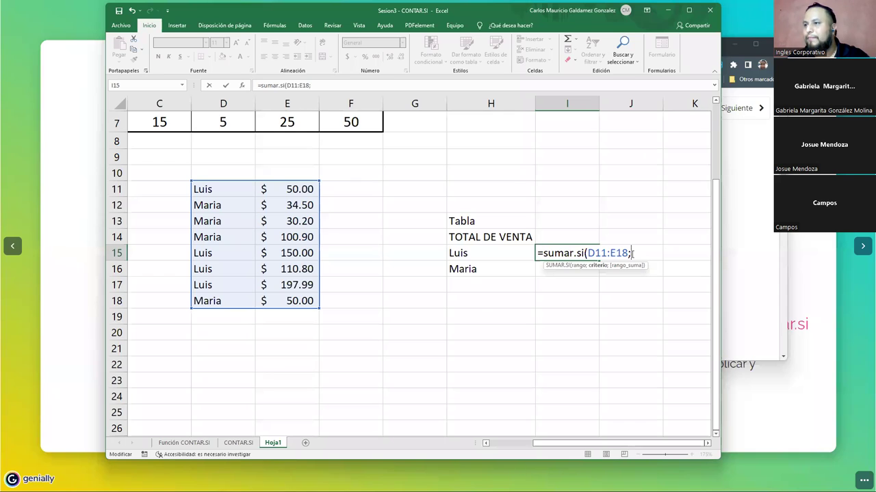
{"action": "left_click", "coordinate": [503, 253]}
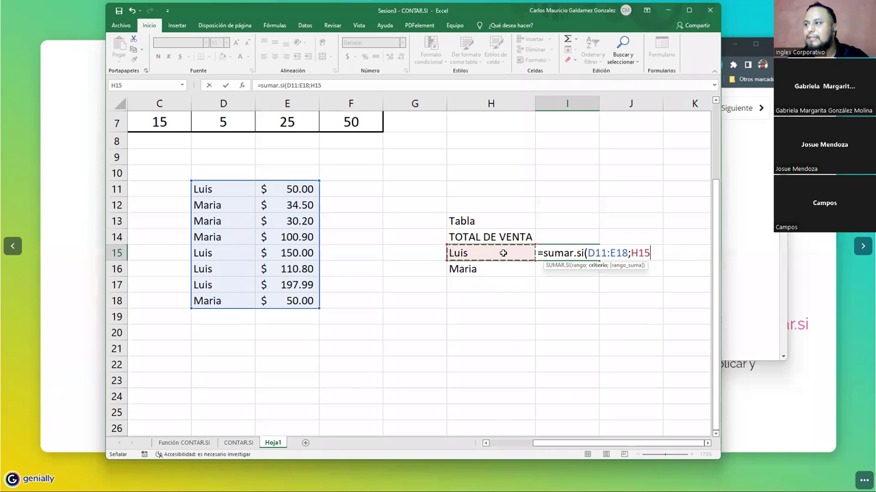
{"action": "type", "text": ";"}
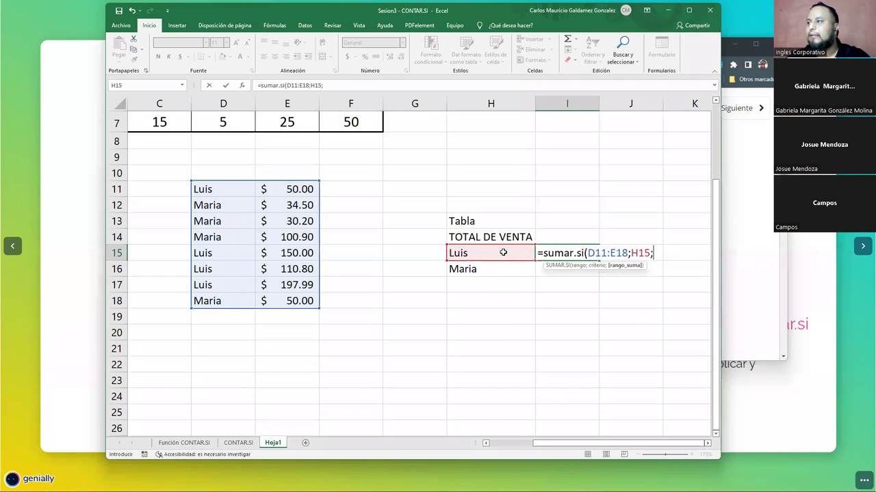
{"action": "left_click_drag", "start_coordinate": [283, 190], "coordinate": [286, 301]}
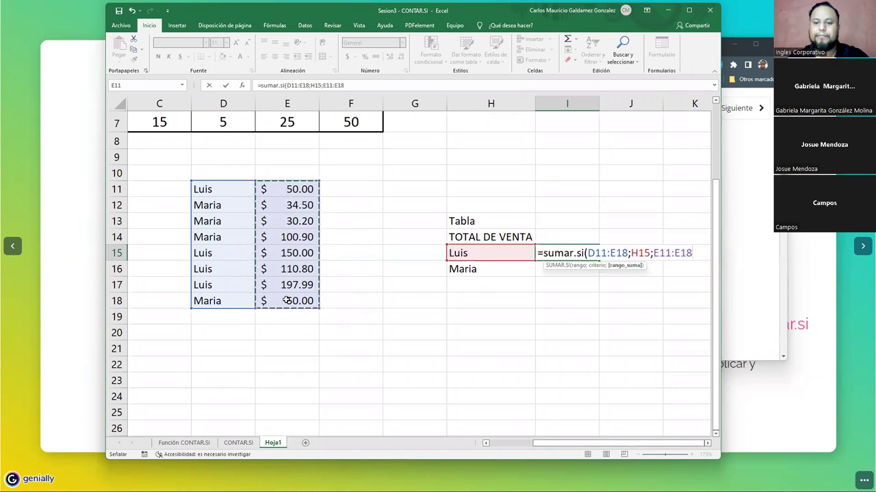
{"action": "type", "text": ")"}
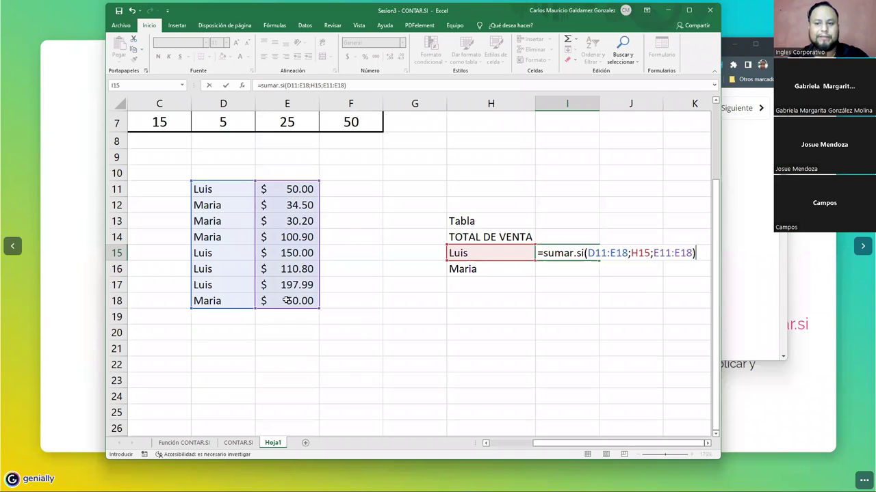
{"action": "key", "text": "Return"}
{"action": "key", "text": "Return"}
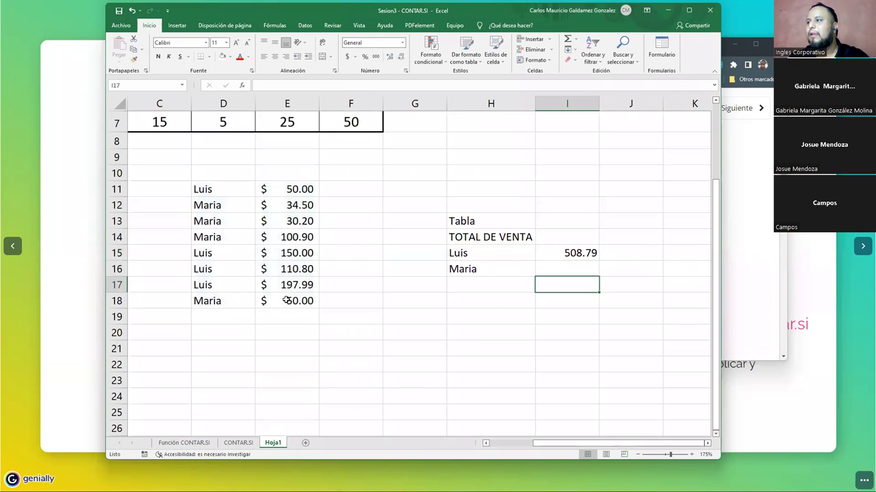
{"action": "key", "text": "Up"}
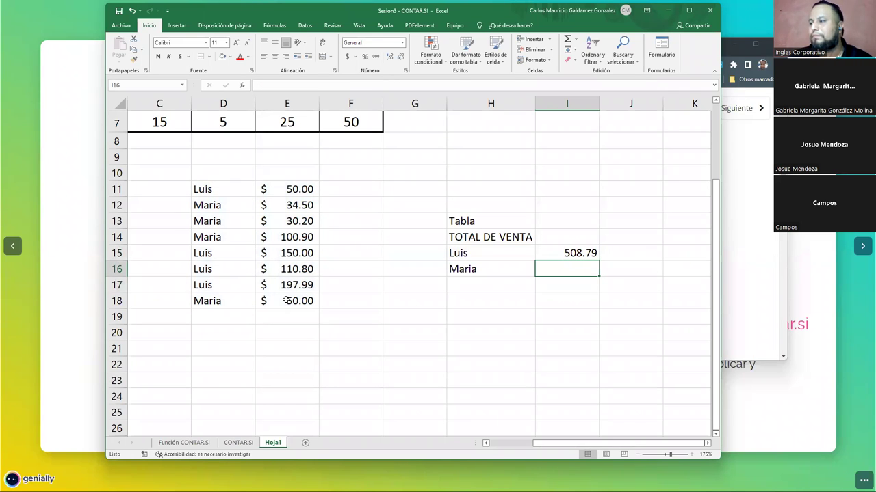
Total the sales amounts E11:E18 in E19 with SUMA.
{"action": "left_click", "coordinate": [283, 311]}
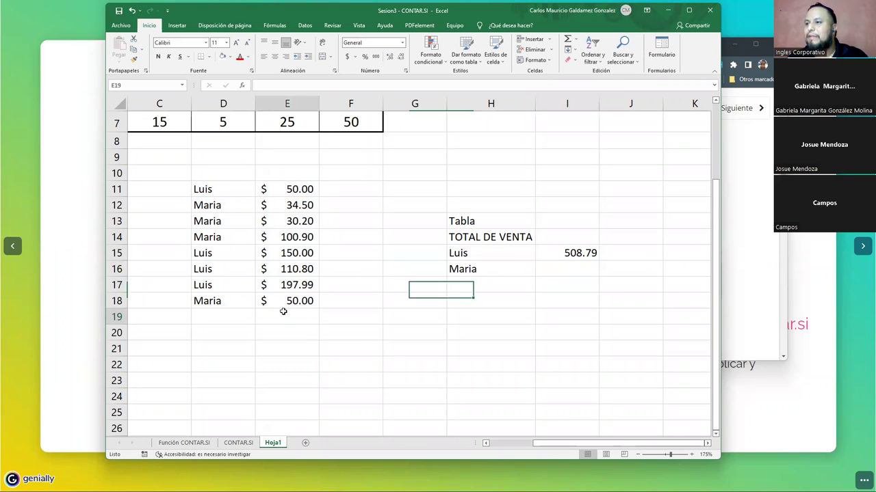
{"action": "left_click", "coordinate": [567, 41]}
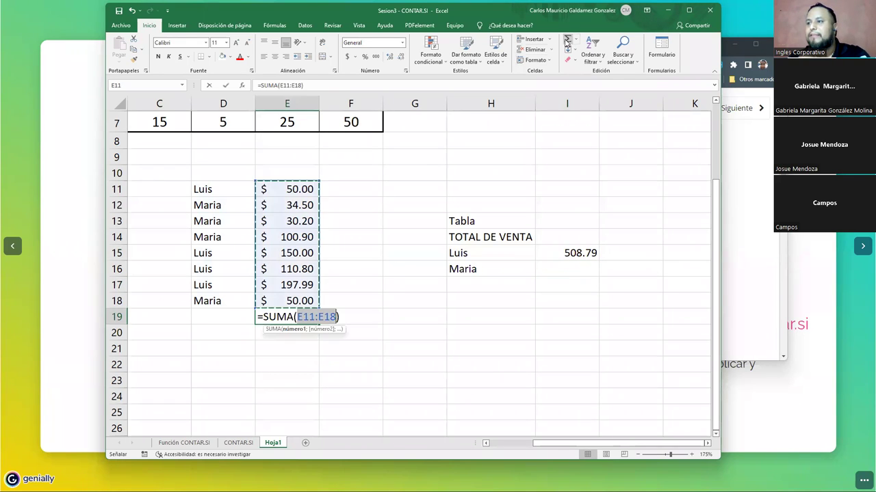
{"action": "key", "text": "Return"}
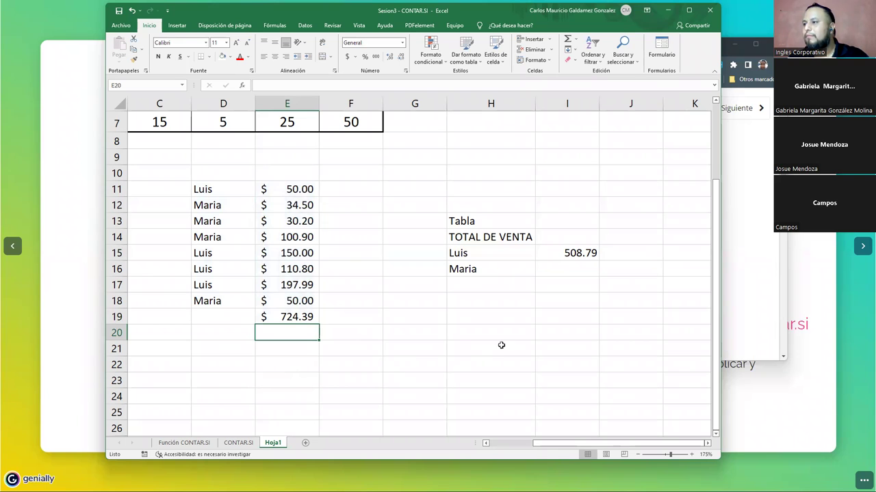
Fill the SUMAR.SI formula from I15 down to I16 and apply the Contabilidad number format to both cells.
{"action": "left_click", "coordinate": [565, 253]}
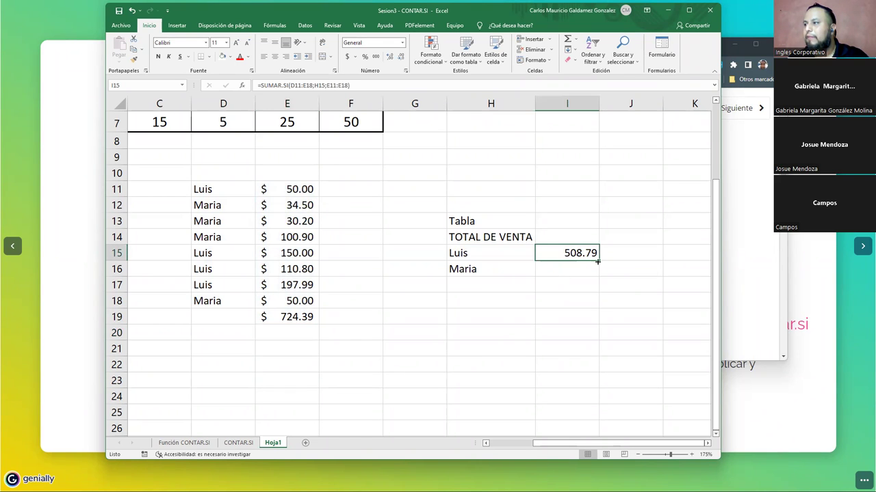
{"action": "left_click_drag", "start_coordinate": [598, 269], "coordinate": [599, 277]}
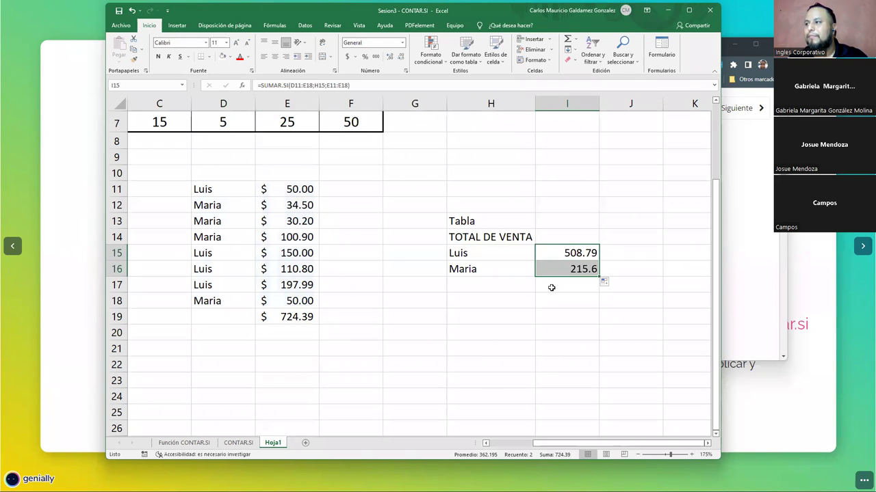
{"action": "left_click_drag", "start_coordinate": [552, 268], "coordinate": [551, 269]}
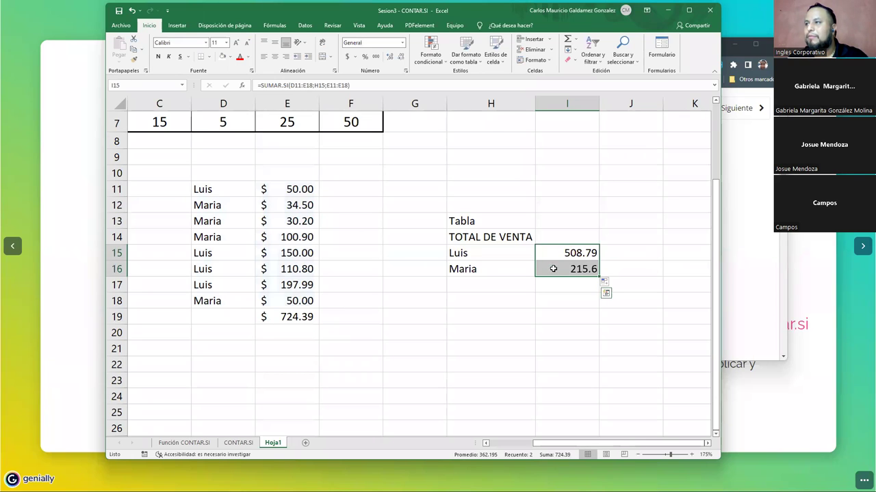
{"action": "left_click", "coordinate": [373, 44]}
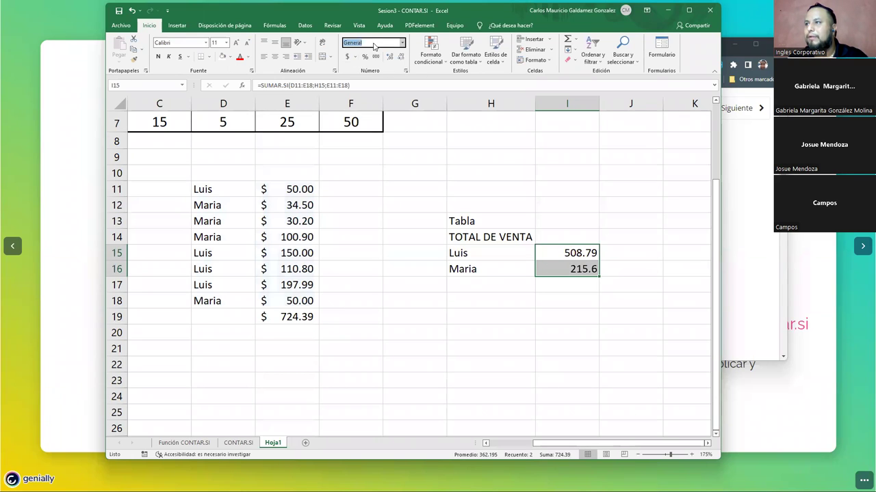
{"action": "left_click", "coordinate": [402, 43]}
{"action": "left_click", "coordinate": [386, 119]}
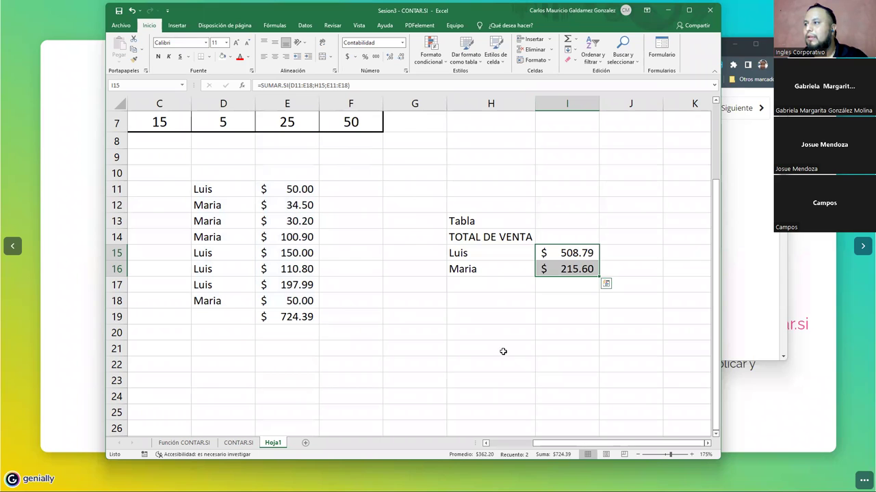
Sum I15:I16 in I17 and compare that total with the sales list total in E19.
{"action": "left_click", "coordinate": [567, 41]}
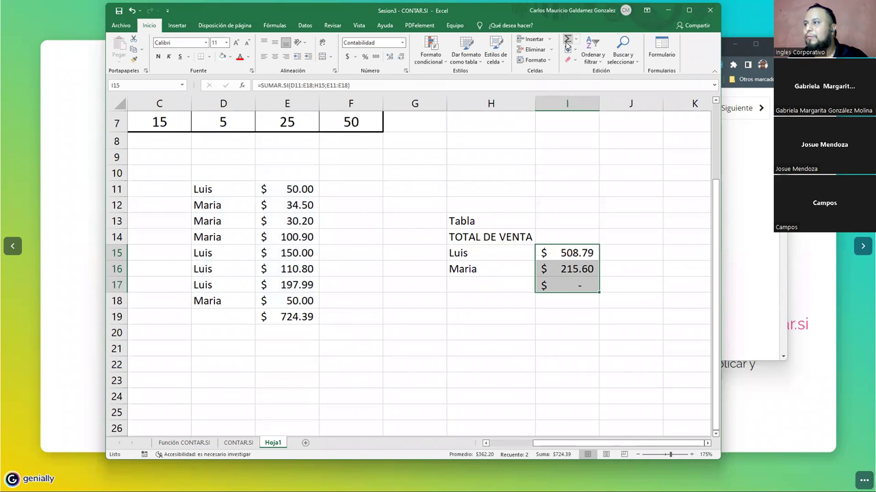
{"action": "left_click", "coordinate": [303, 323]}
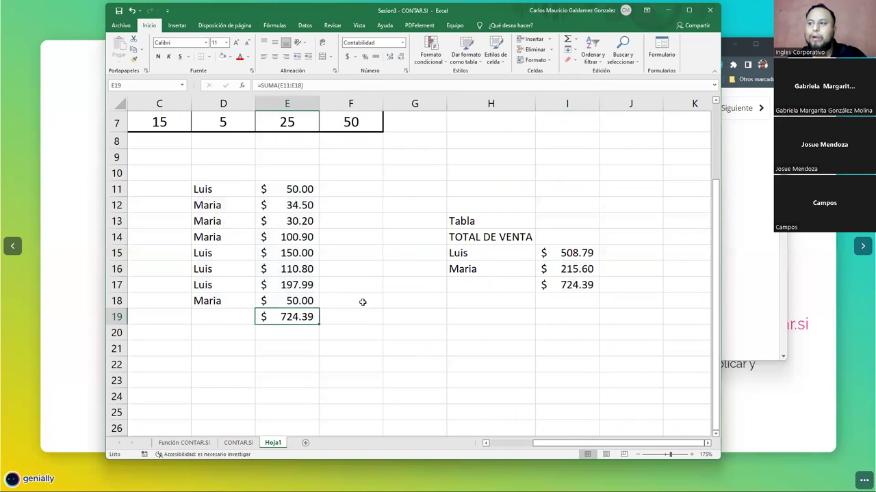
{"action": "left_click", "coordinate": [577, 284]}
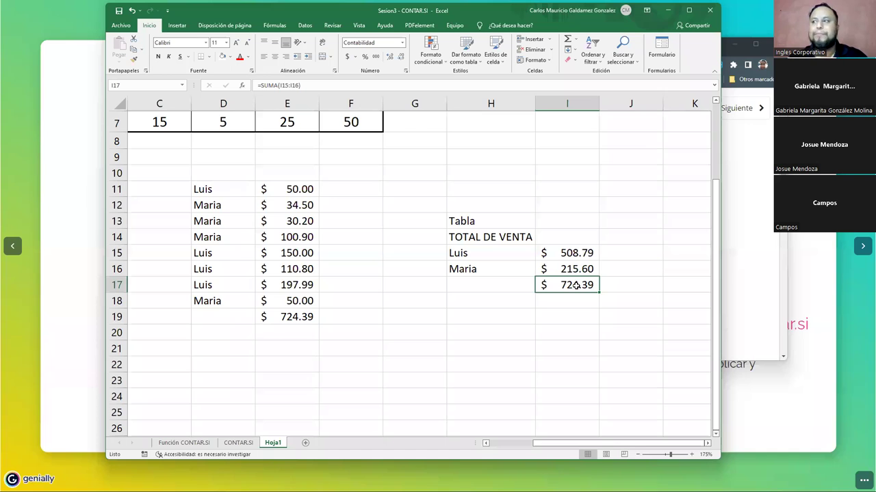
{"action": "left_click", "coordinate": [553, 253]}
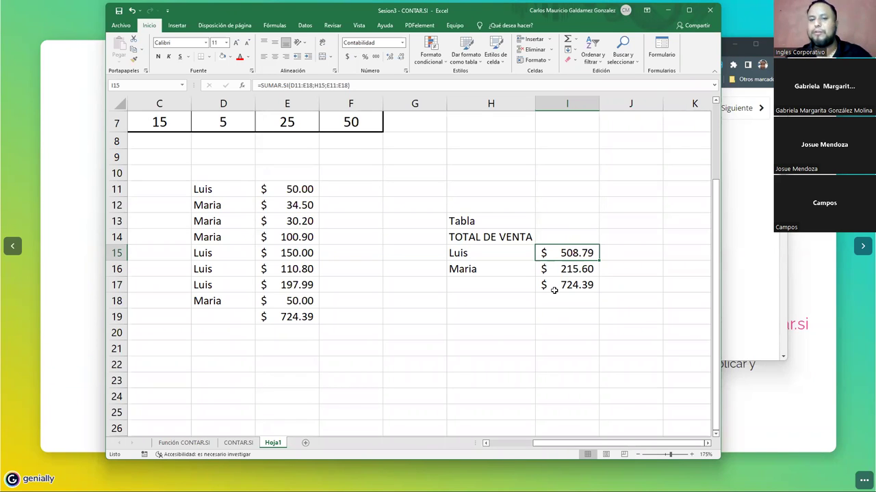
Apply all borders to the sales list D11:E18, its total E19, and the summary cells H14:H16 and I15:I17.
{"action": "left_click_drag", "start_coordinate": [206, 190], "coordinate": [274, 306]}
{"action": "left_click", "coordinate": [275, 317], "text": "ctrl"}
{"action": "left_click_drag", "start_coordinate": [470, 238], "coordinate": [471, 270]}
{"action": "left_click_drag", "start_coordinate": [547, 253], "coordinate": [547, 285]}
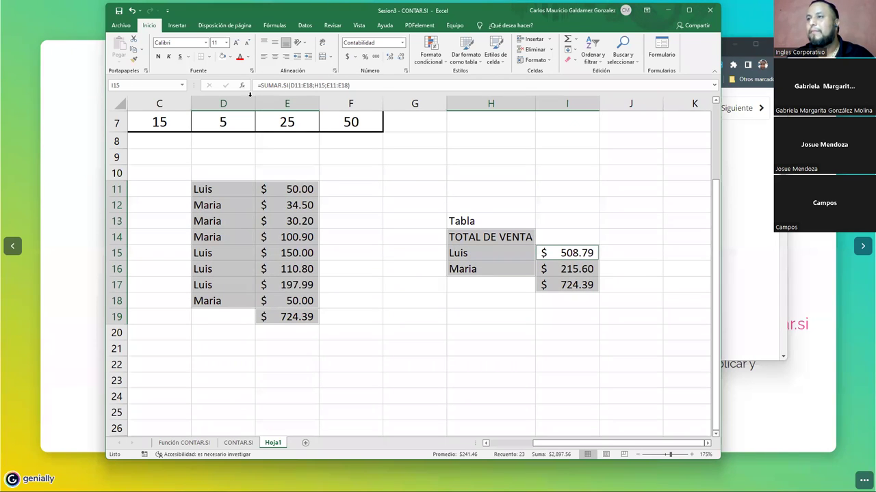
{"action": "left_click", "coordinate": [208, 57]}
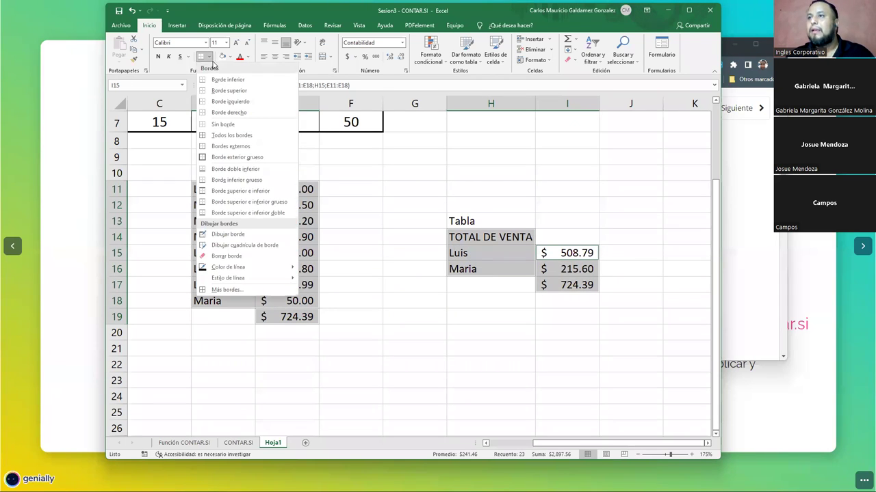
{"action": "left_click", "coordinate": [230, 136]}
{"action": "left_click", "coordinate": [549, 266]}
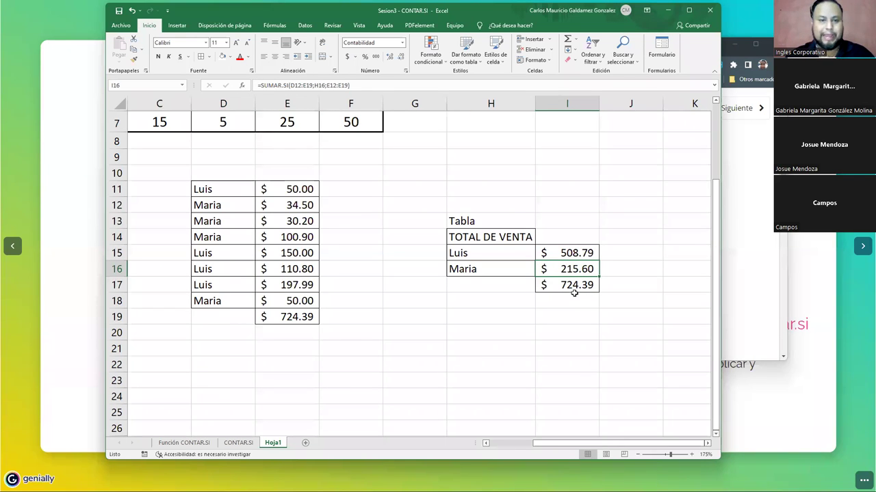
Delete the text "Tabla" from H13 above the summary table.
{"action": "left_click", "coordinate": [272, 321]}
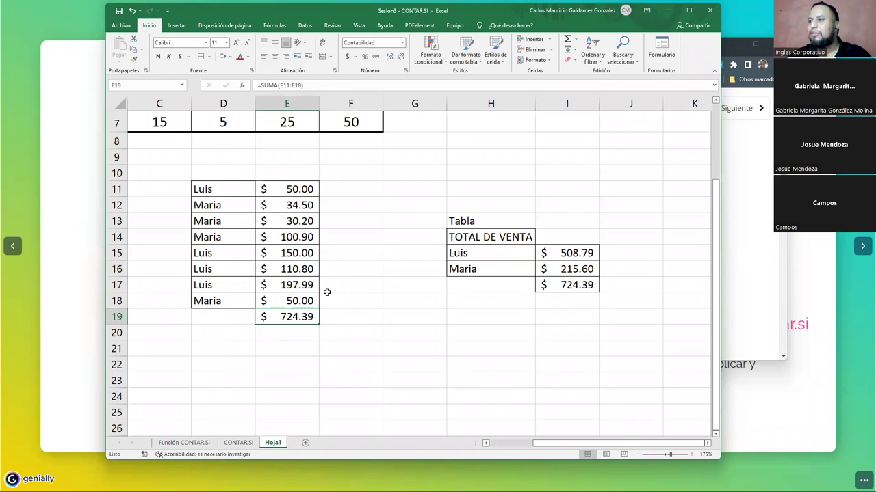
{"action": "left_click", "coordinate": [464, 222]}
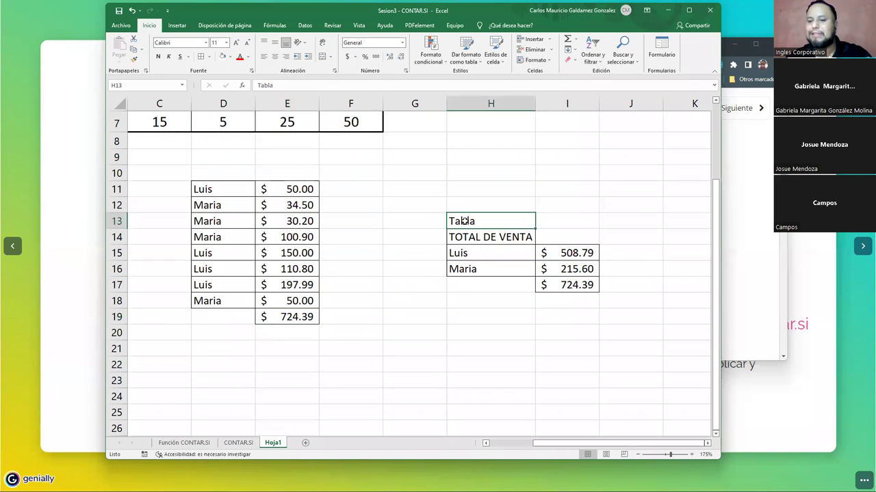
{"action": "key", "text": "Delete"}
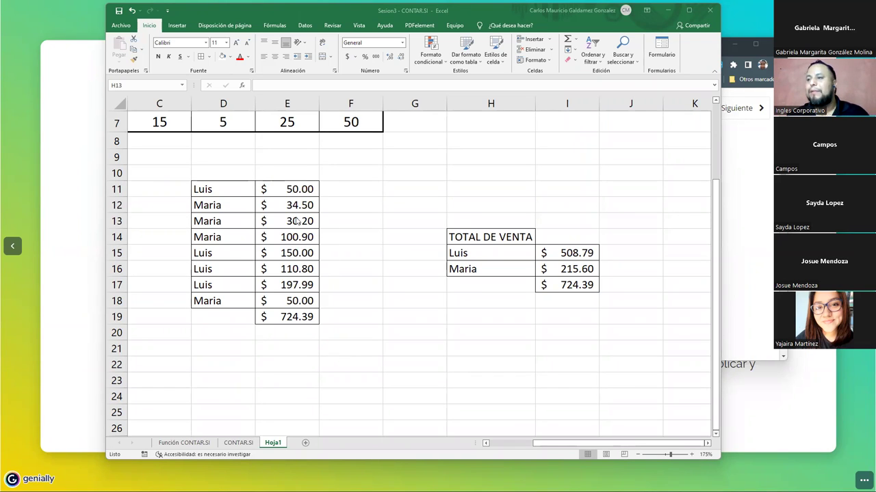
Review the sales list D11:E18, checking which amounts belong to each salesperson.
{"action": "left_click", "coordinate": [228, 189]}
{"action": "left_click_drag", "start_coordinate": [228, 190], "coordinate": [213, 205]}
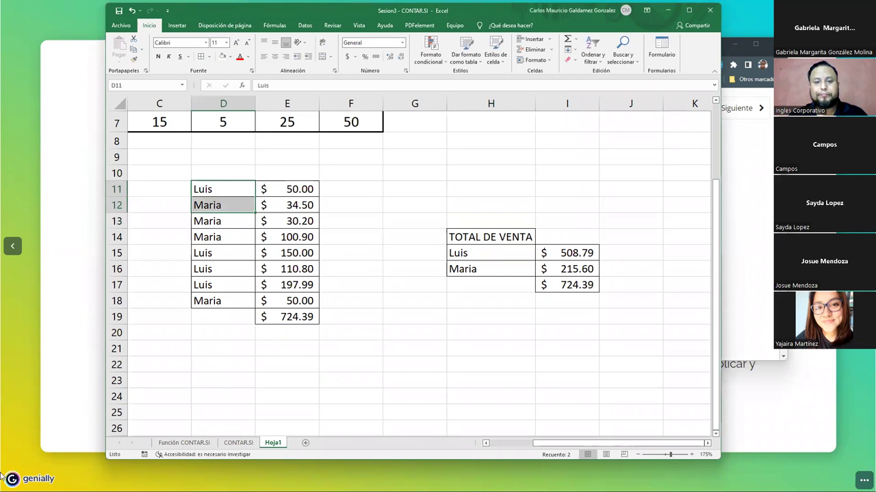
{"action": "left_click", "coordinate": [214, 192]}
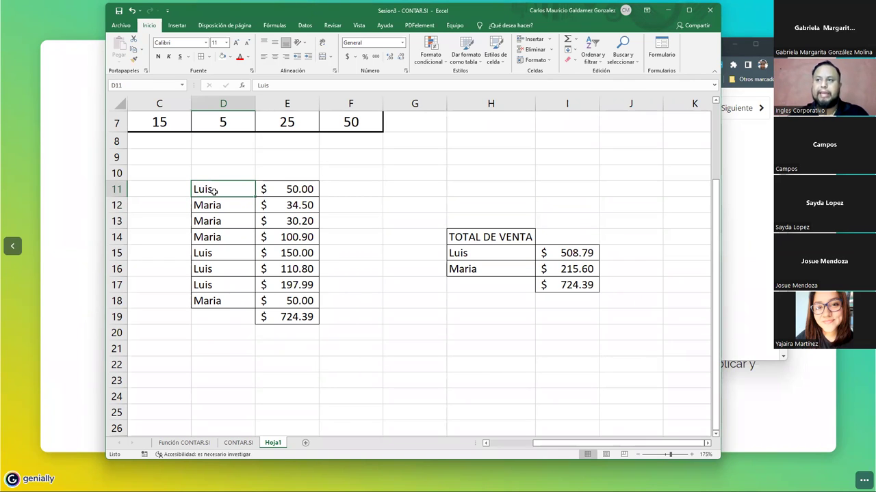
{"action": "left_click_drag", "start_coordinate": [203, 190], "coordinate": [287, 299]}
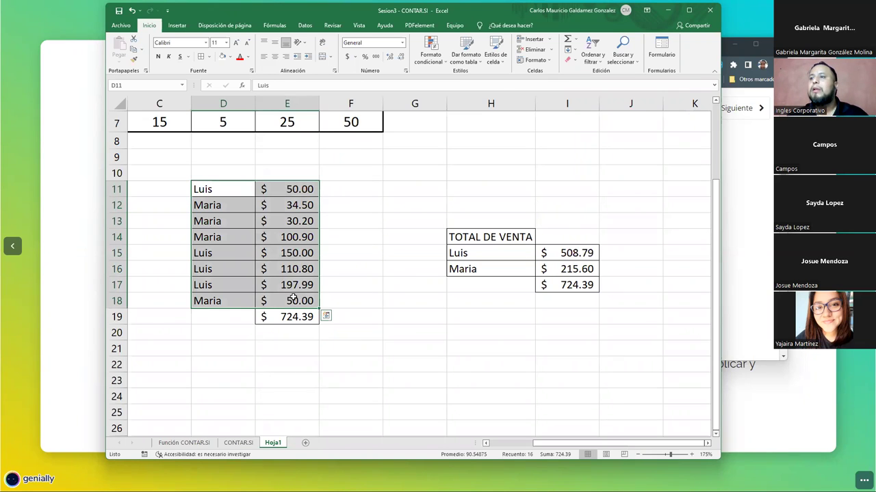
{"action": "scroll", "coordinate": [327, 301], "scroll_direction": "down", "scroll_amount": 1}
{"action": "left_click_drag", "start_coordinate": [215, 139], "coordinate": [224, 136]}
{"action": "left_click", "coordinate": [228, 147]}
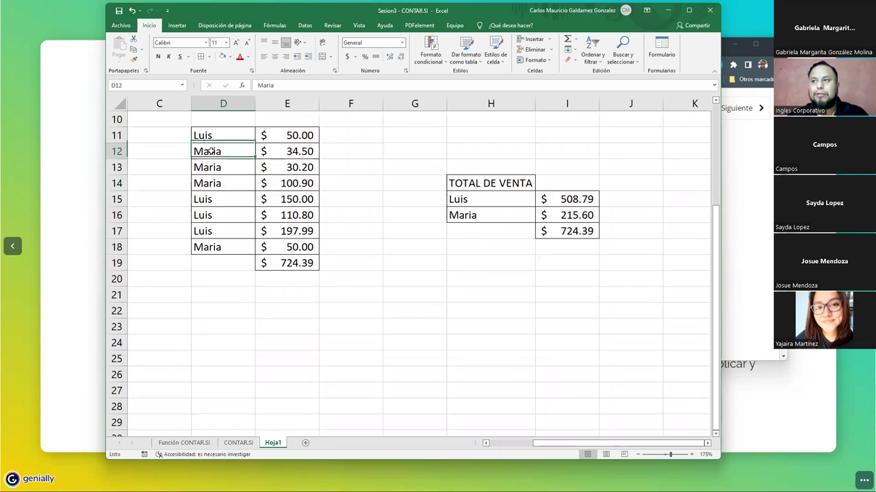
{"action": "left_click_drag", "start_coordinate": [215, 167], "coordinate": [216, 181]}
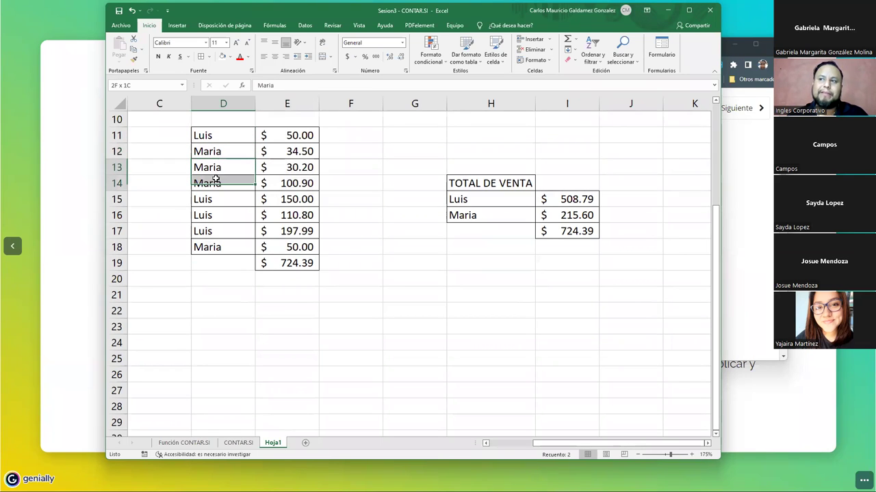
{"action": "left_click_drag", "start_coordinate": [274, 152], "coordinate": [274, 183]}
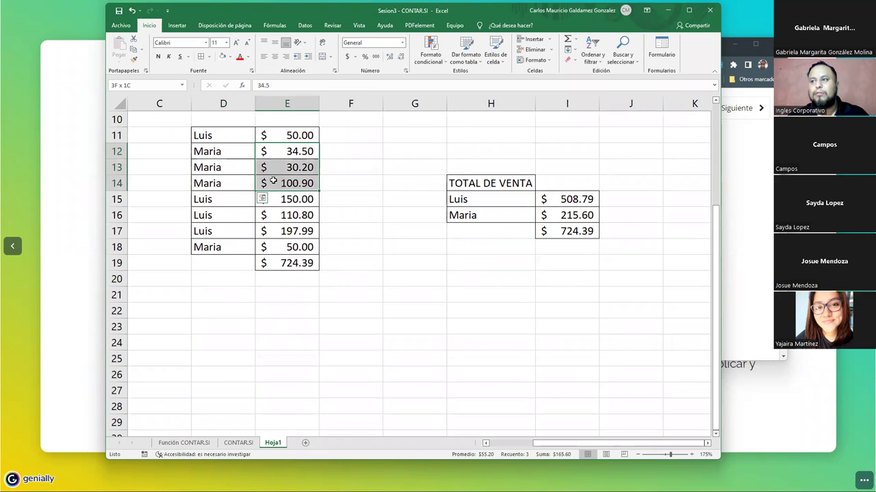
{"action": "left_click", "coordinate": [216, 199]}
{"action": "left_click_drag", "start_coordinate": [227, 215], "coordinate": [228, 231]}
{"action": "left_click_drag", "start_coordinate": [289, 215], "coordinate": [287, 248]}
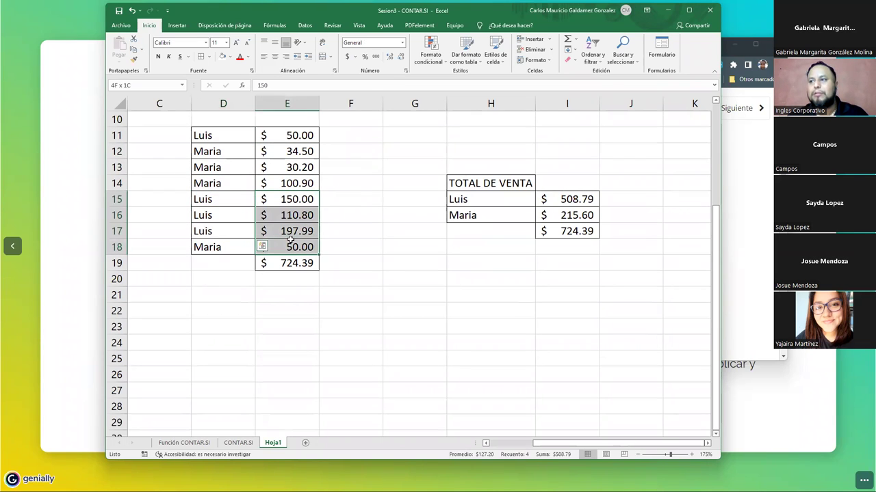
{"action": "left_click", "coordinate": [284, 247]}
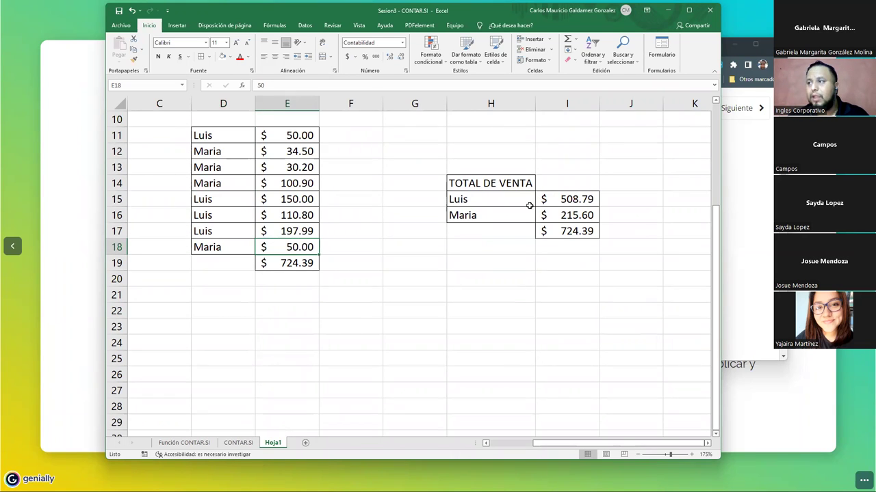
Review the summary table H14:I17 and compare its total in I17 with the list total in E19.
{"action": "left_click_drag", "start_coordinate": [470, 185], "coordinate": [545, 231]}
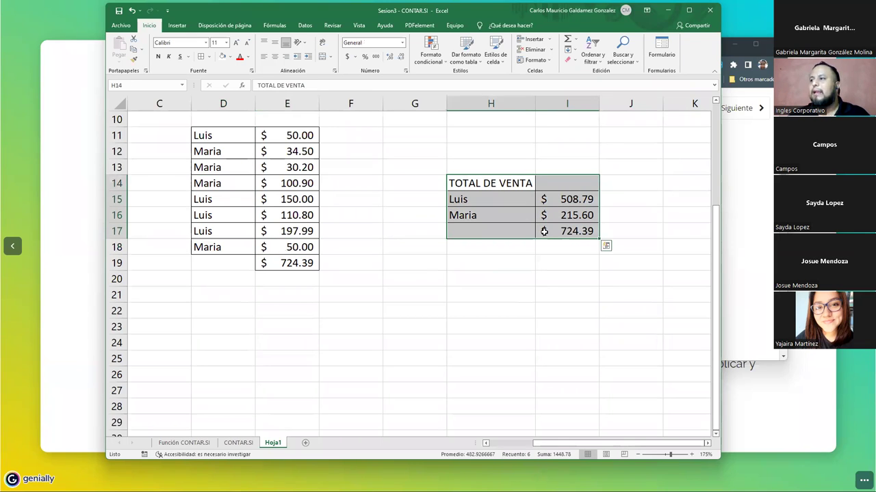
{"action": "left_click", "coordinate": [543, 231]}
{"action": "left_click", "coordinate": [295, 263]}
{"action": "left_click", "coordinate": [541, 232]}
{"action": "left_click", "coordinate": [464, 201]}
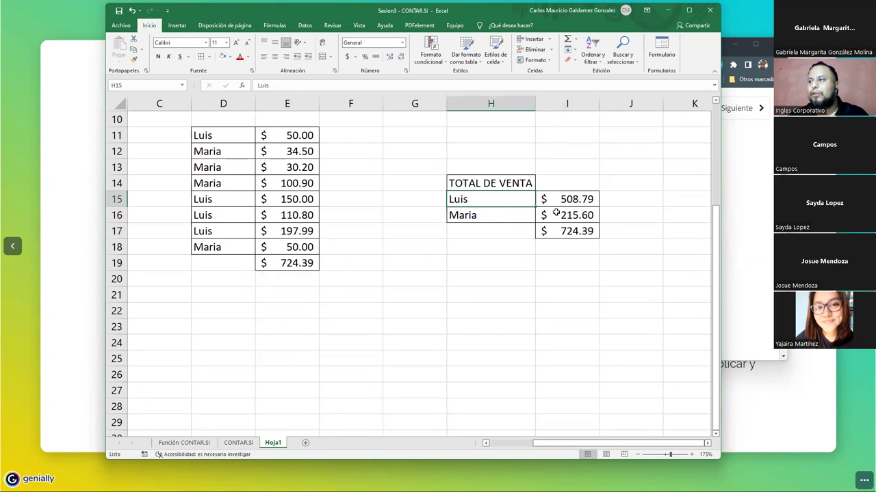
{"action": "left_click", "coordinate": [508, 215]}
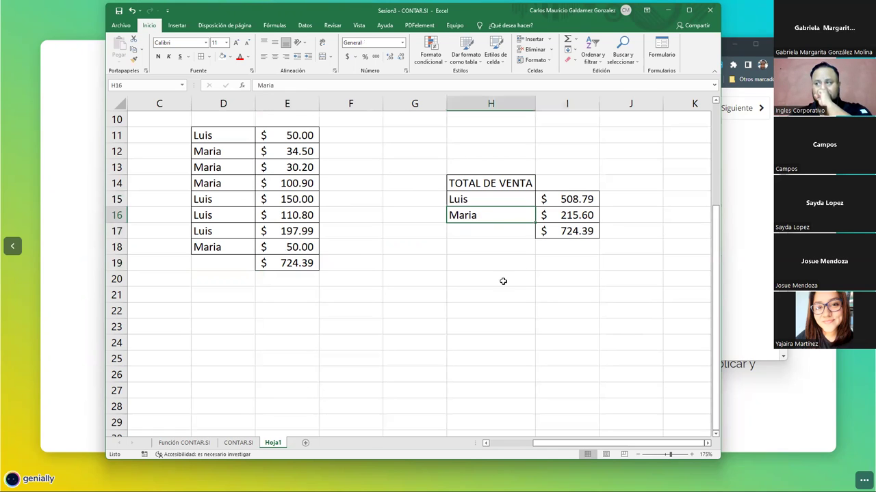
Replace the criterion H15 in I15's SUMAR.SI formula with the first salesperson's name as quoted text.
{"action": "left_click", "coordinate": [561, 199]}
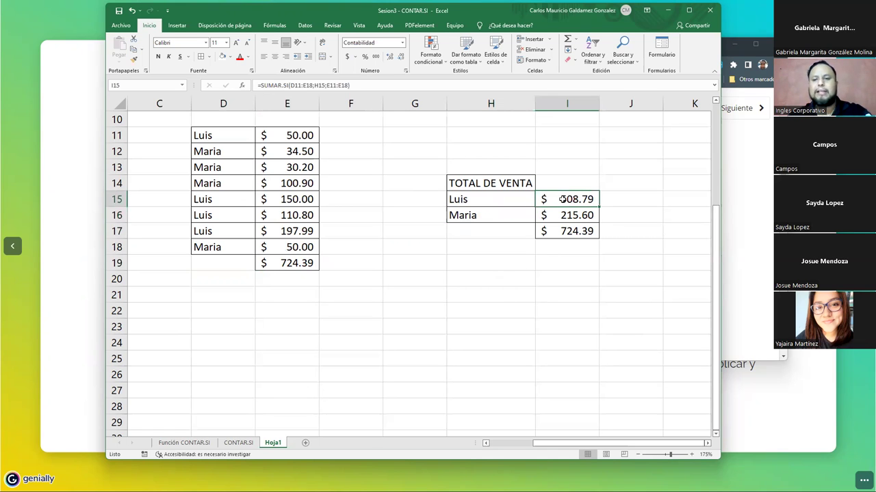
{"action": "double_click", "coordinate": [561, 199]}
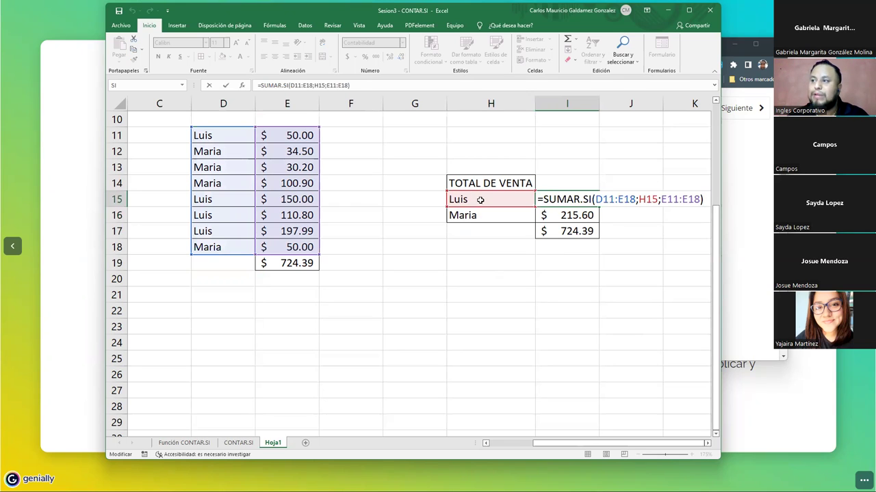
{"action": "left_click", "coordinate": [640, 199]}
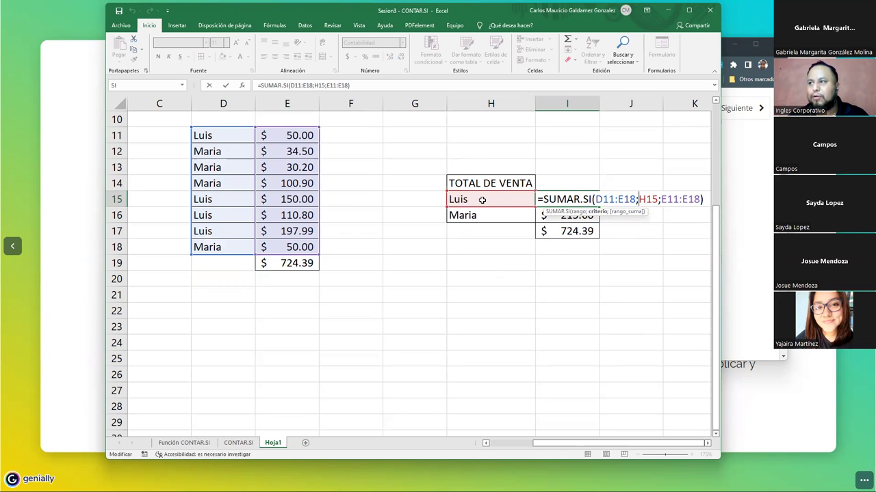
{"action": "double_click", "coordinate": [647, 199]}
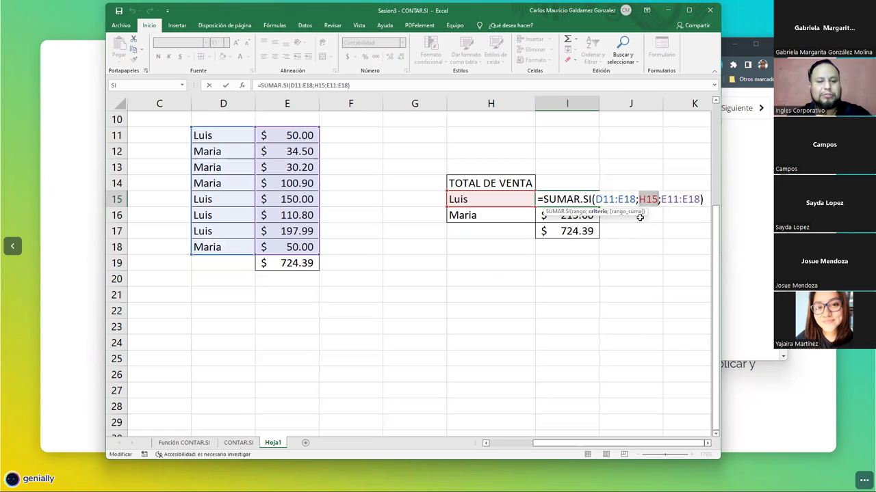
{"action": "type", "text": "\"Luis\""}
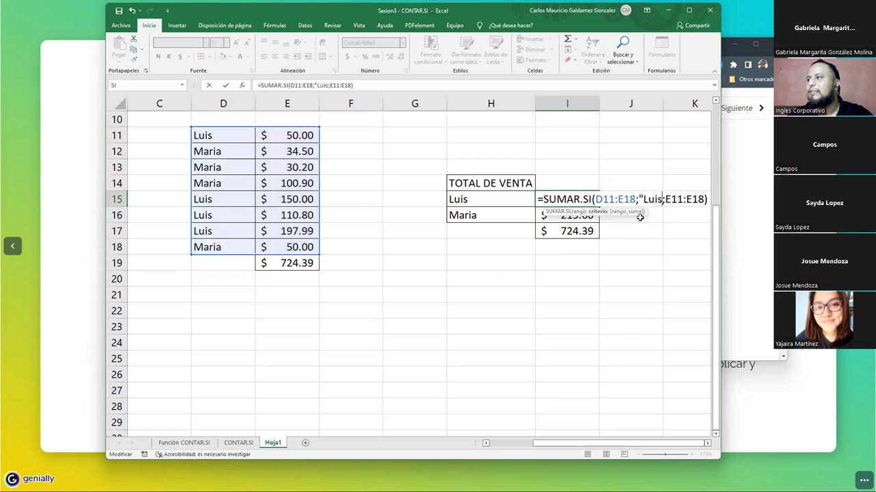
{"action": "key", "text": "Return"}
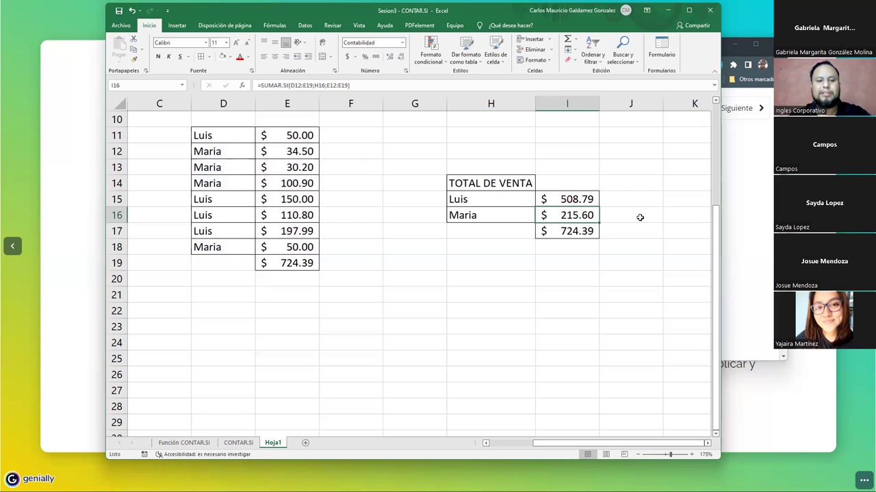
Restore cell H15 as the criterion of the SUMAR.SI formula in I15, replacing the quoted name.
{"action": "key", "text": "Up"}
{"action": "key", "text": "F2"}
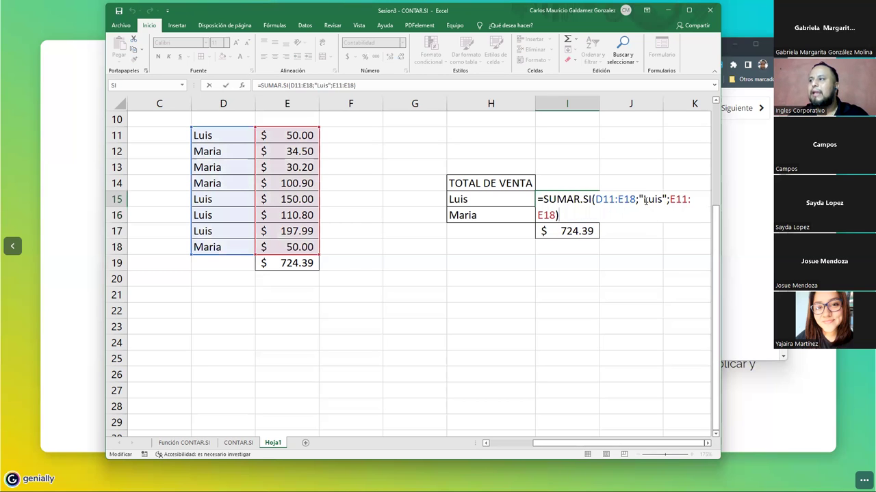
{"action": "left_click_drag", "start_coordinate": [638, 199], "coordinate": [668, 199]}
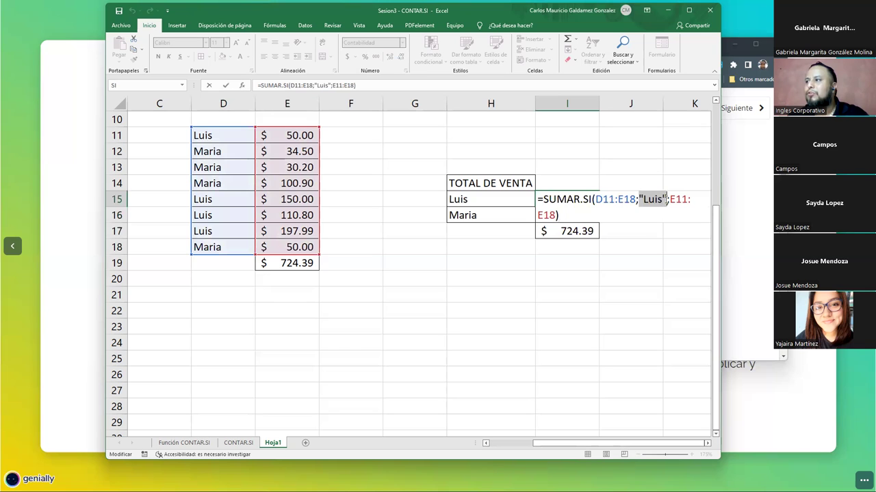
{"action": "key", "text": "BackSpace"}
{"action": "left_click", "coordinate": [488, 199]}
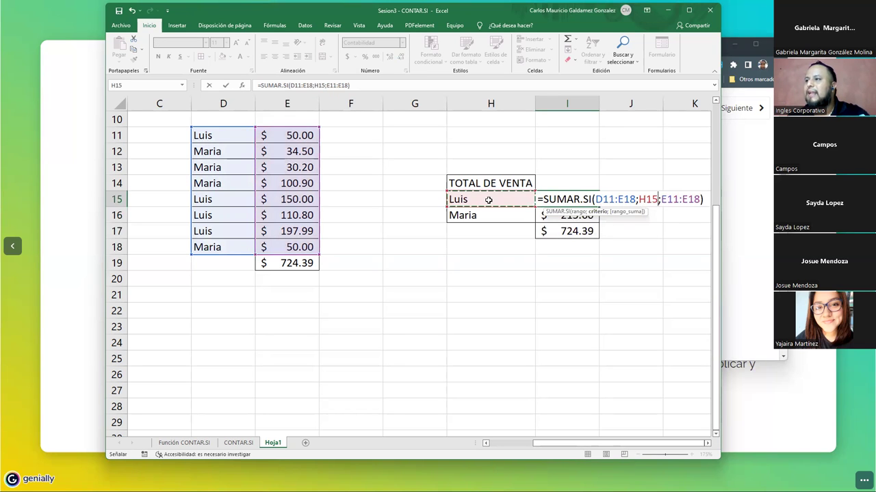
{"action": "key", "text": "Return"}
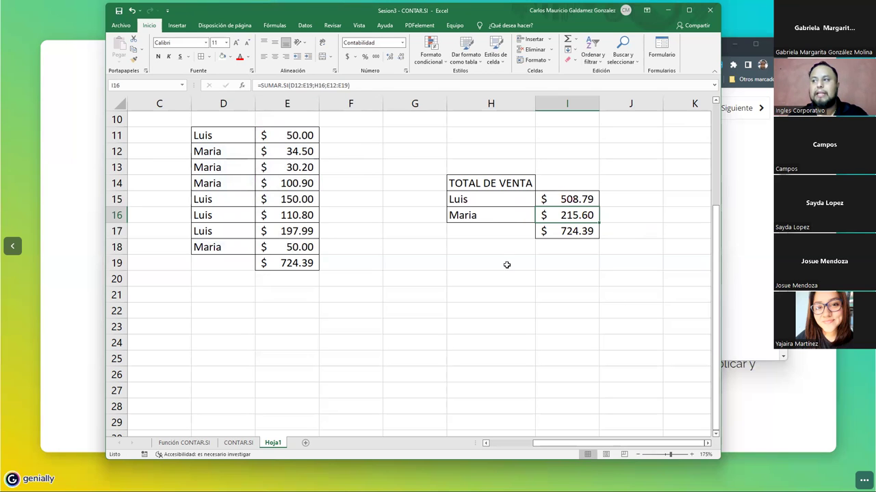
Examine the function name and arguments of I15's SUMAR.SI formula, try H16 as the criterion, and discard the edit.
{"action": "left_click", "coordinate": [554, 198]}
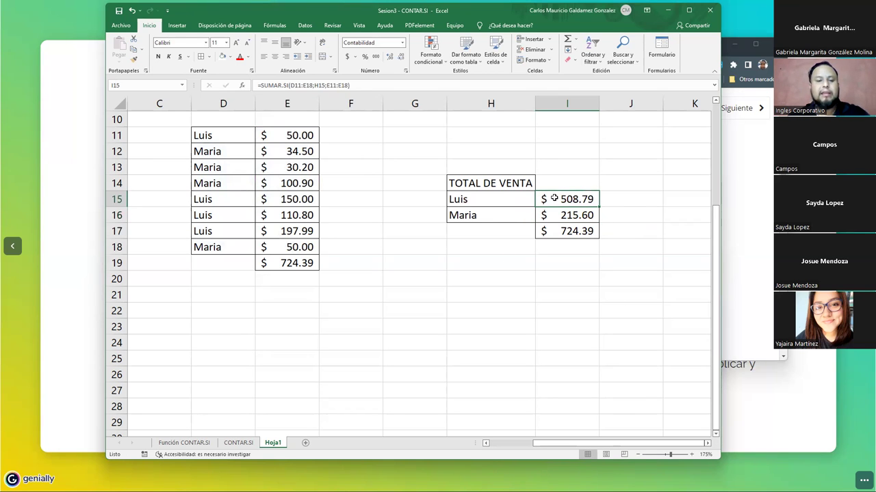
{"action": "double_click", "coordinate": [554, 199]}
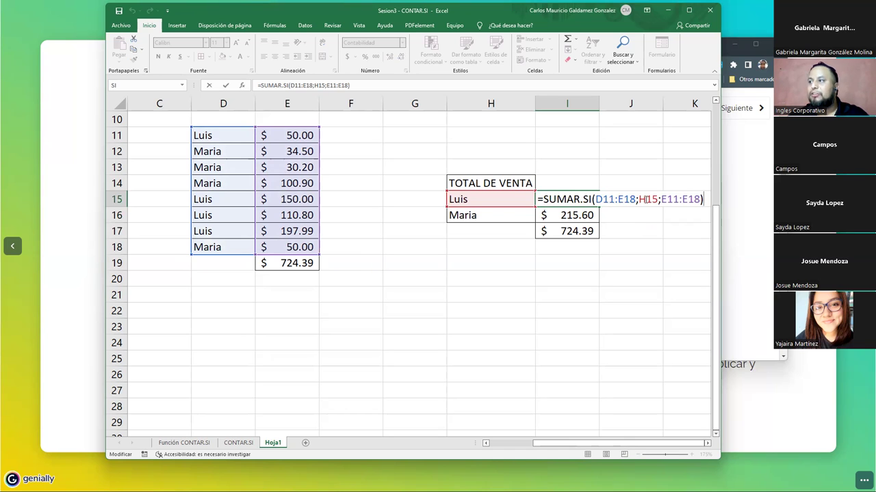
{"action": "left_click", "coordinate": [646, 199]}
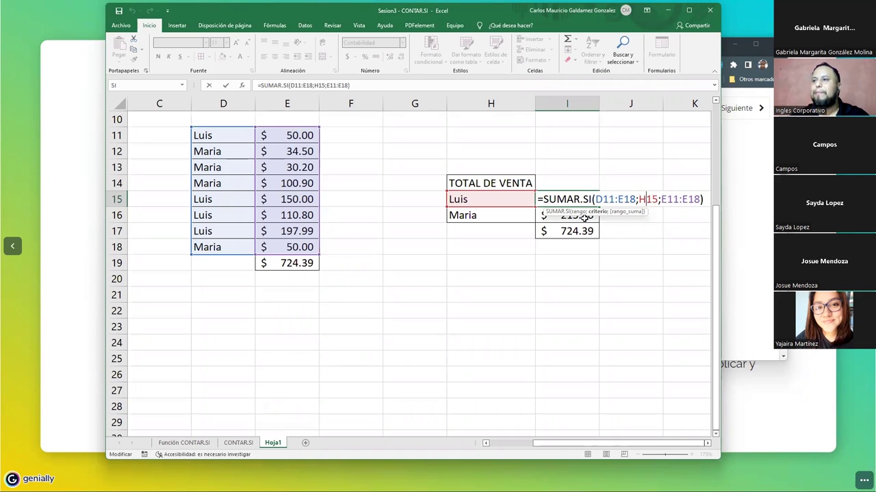
{"action": "left_click_drag", "start_coordinate": [544, 199], "coordinate": [593, 199]}
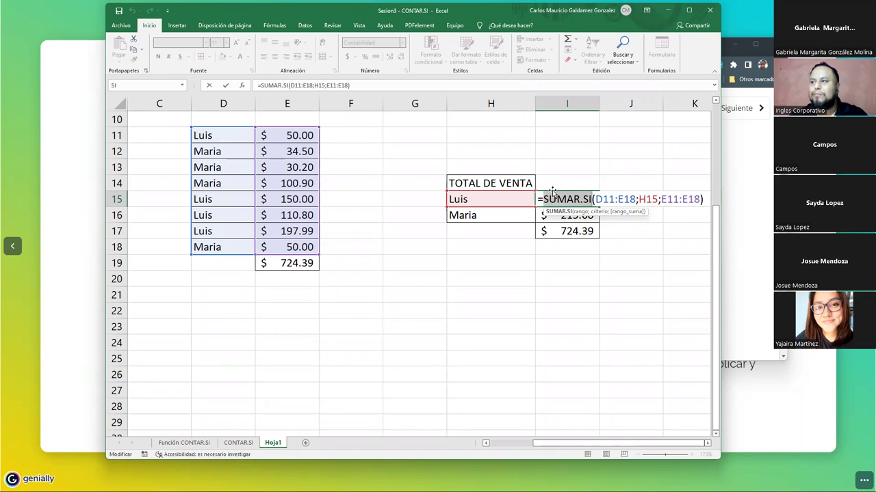
{"action": "left_click_drag", "start_coordinate": [595, 199], "coordinate": [658, 199]}
{"action": "left_click", "coordinate": [637, 199]}
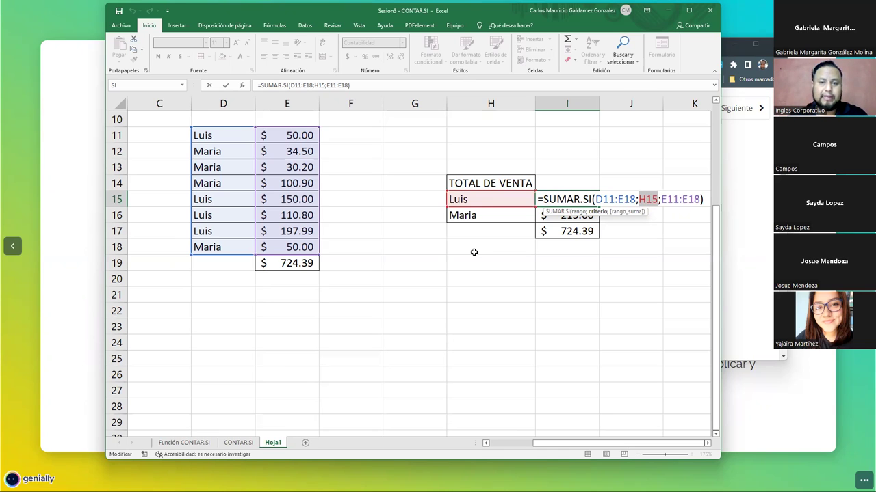
{"action": "left_click", "coordinate": [503, 219]}
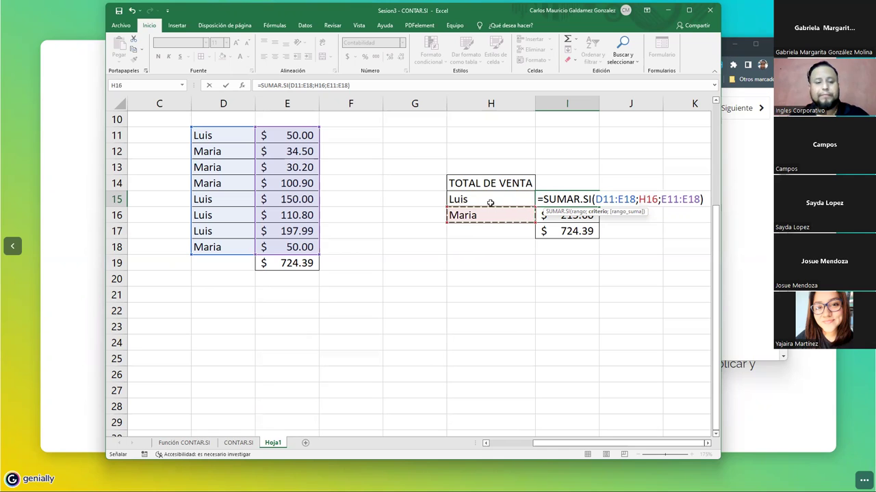
{"action": "key", "text": "Escape"}
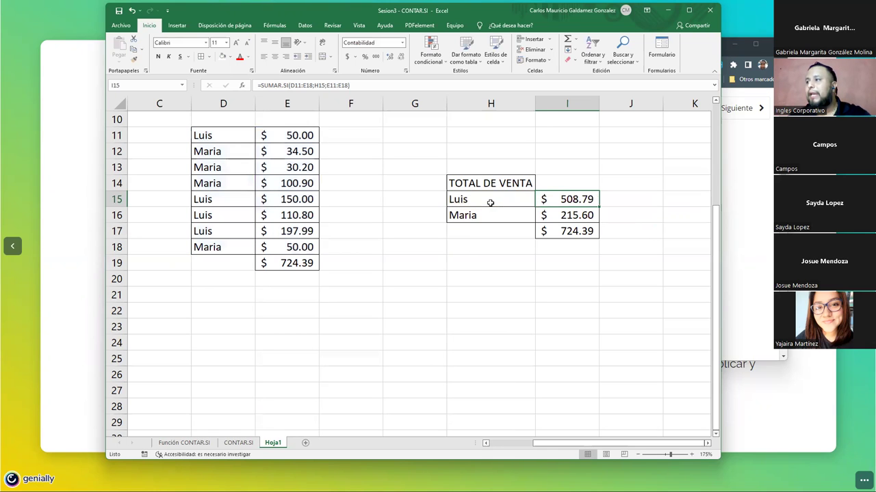
{"action": "left_click_drag", "start_coordinate": [568, 202], "coordinate": [569, 215]}
{"action": "left_click", "coordinate": [557, 199]}
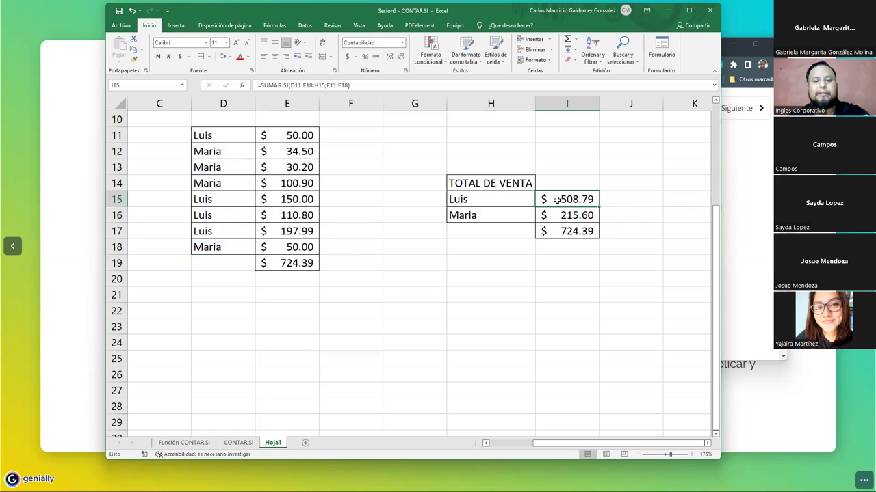
Replace the criterion H15 with D11 in I15's SUMAR.SI formula.
{"action": "double_click", "coordinate": [557, 199]}
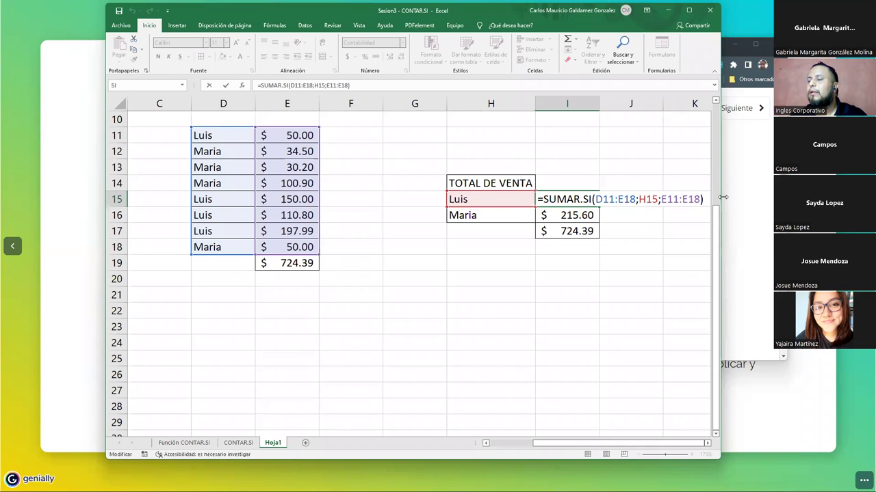
{"action": "left_click_drag", "start_coordinate": [722, 197], "coordinate": [800, 197]}
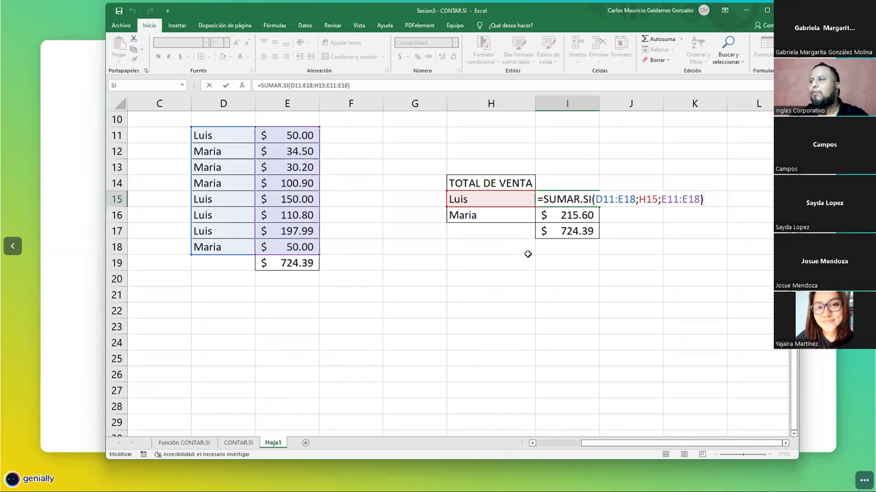
{"action": "left_click_drag", "start_coordinate": [639, 199], "coordinate": [658, 199]}
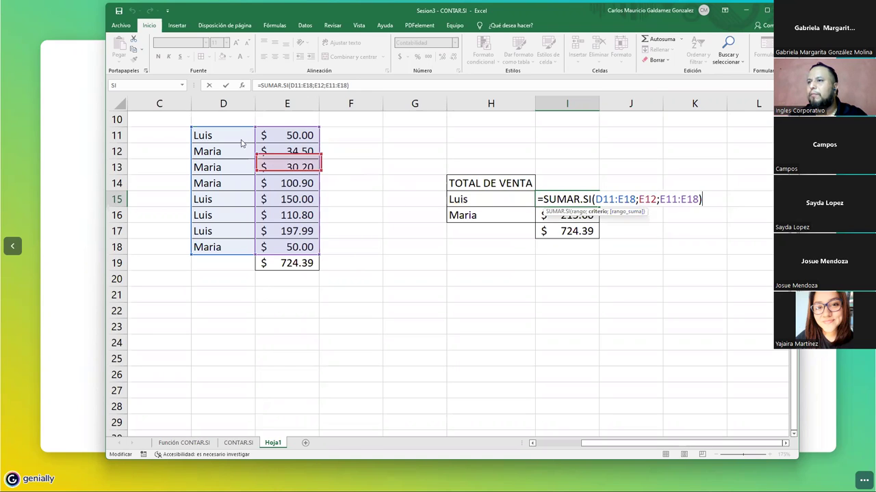
{"action": "left_click", "coordinate": [211, 139]}
{"action": "key", "text": "ctrl+Return"}
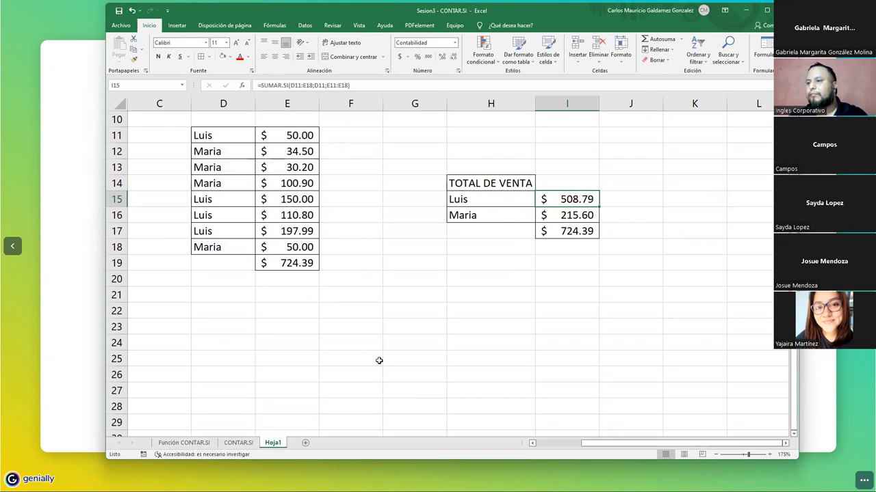
Rename the sheet Hoja1 as "Función SUMAR.SI".
{"action": "scroll", "coordinate": [422, 254], "scroll_direction": "up", "scroll_amount": 1}
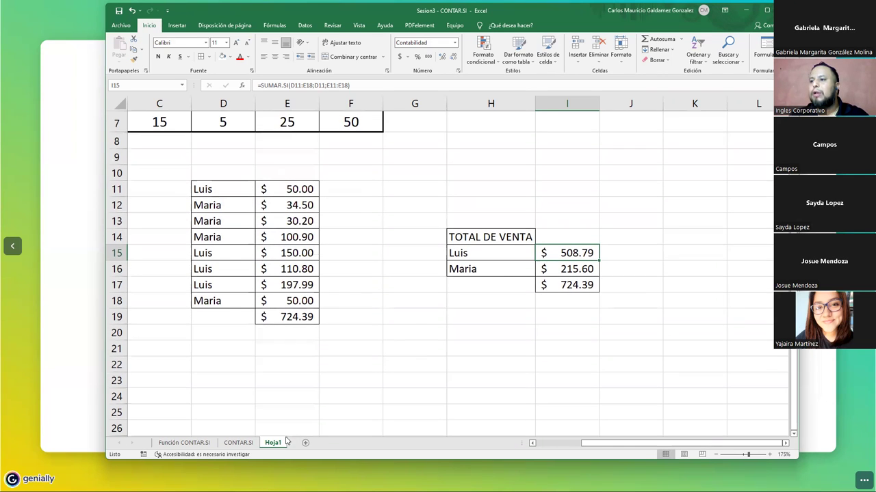
{"action": "double_click", "coordinate": [272, 445]}
{"action": "type", "text": "Función S"}
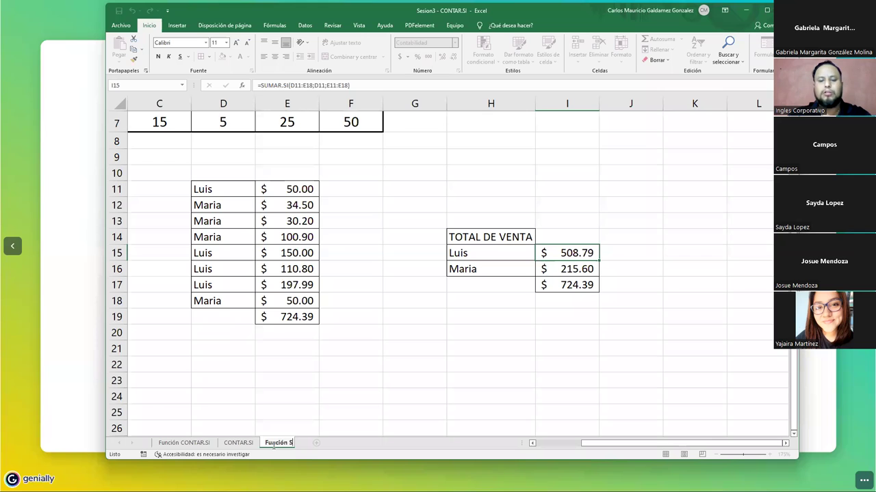
{"action": "type", "text": "UMAR.SI"}
{"action": "key", "text": "Return"}
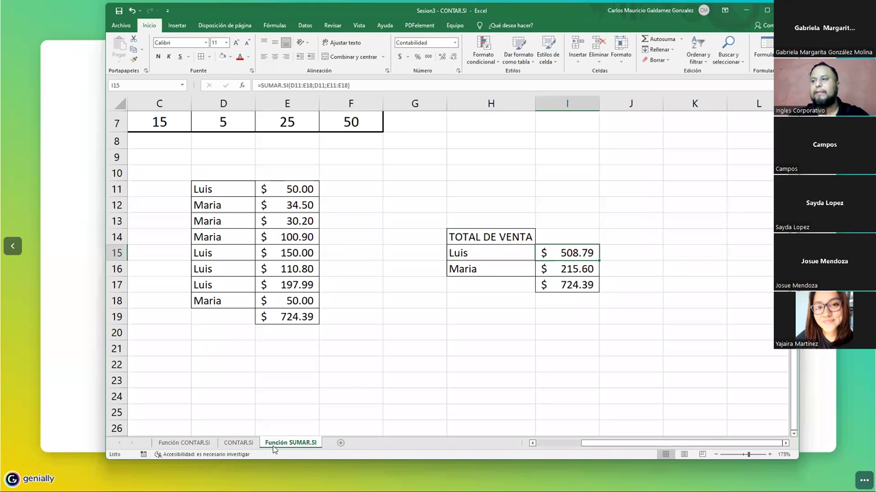
{"action": "scroll", "coordinate": [351, 358], "scroll_direction": "up", "scroll_amount": 2}
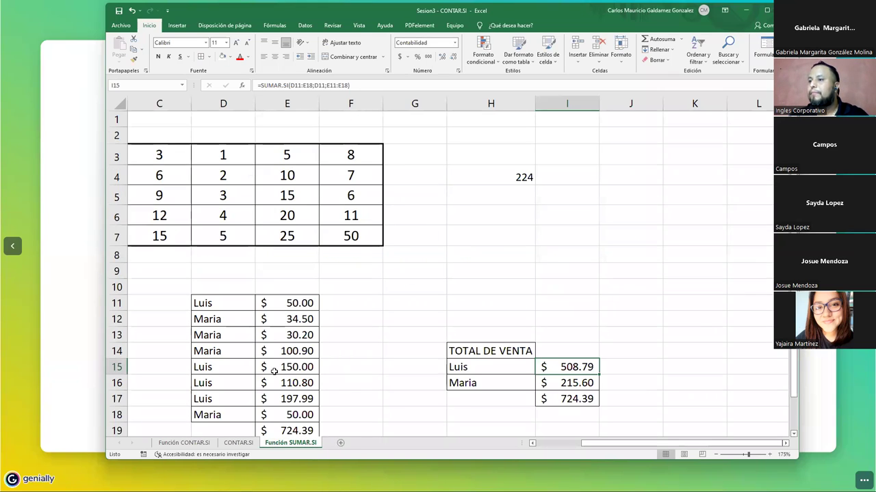
Add a new worksheet and name it "SUMAR.SI".
{"action": "left_click", "coordinate": [340, 443]}
{"action": "type", "text": "SUMAR.S"}
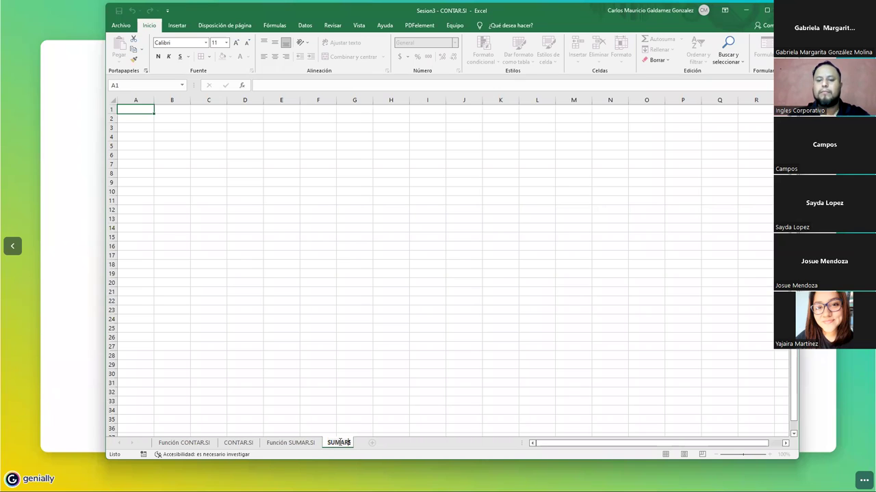
{"action": "type", "text": "I"}
{"action": "key", "text": "Return"}
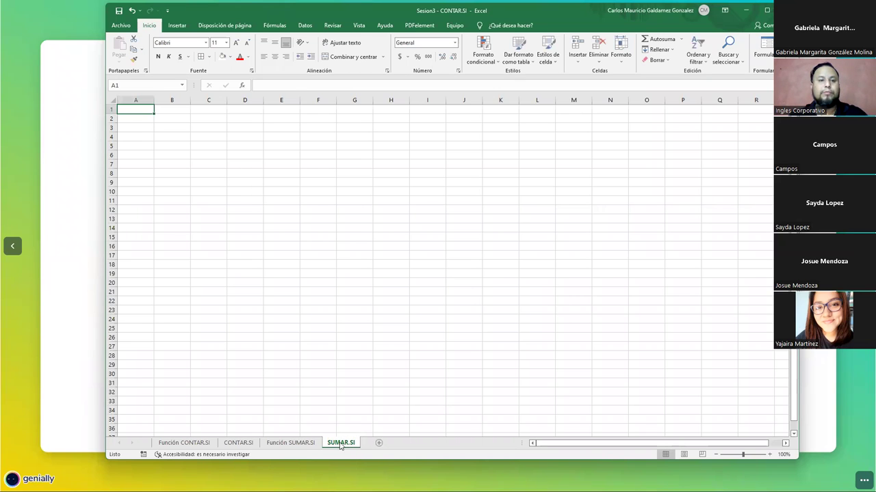
Enter Enero, Febrero and Marzo in A1:A3 and fill the month series down to A24.
{"action": "scroll", "coordinate": [306, 297], "scroll_direction": "up", "scroll_amount": 1, "text": "ctrl"}
{"action": "scroll", "coordinate": [306, 297], "scroll_direction": "up", "scroll_amount": 2, "text": "ctrl"}
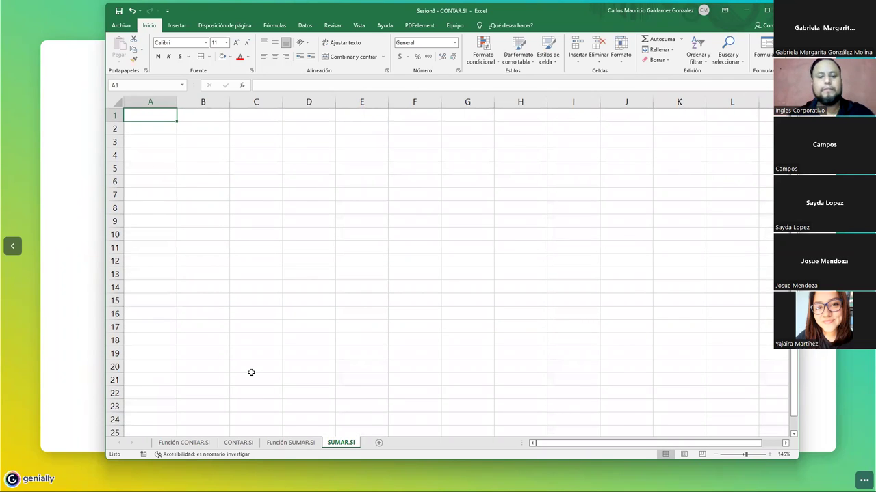
{"action": "type", "text": "Ene"}
{"action": "key", "text": "Return"}
{"action": "type", "text": "Febrero"}
{"action": "key", "text": "Return"}
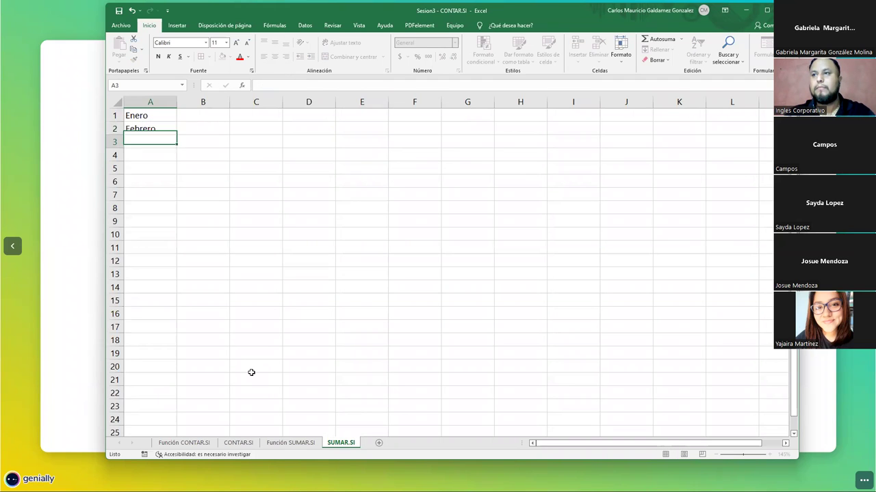
{"action": "type", "text": "Marz"}
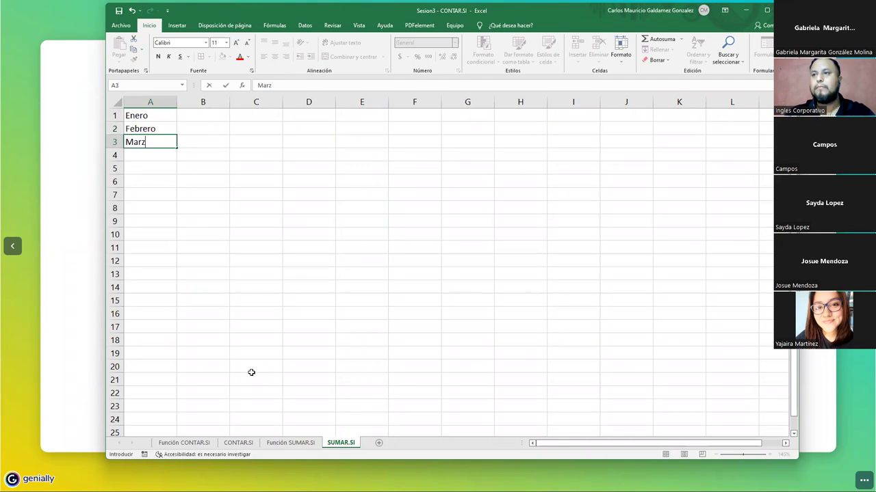
{"action": "type", "text": "o"}
{"action": "key", "text": "Return"}
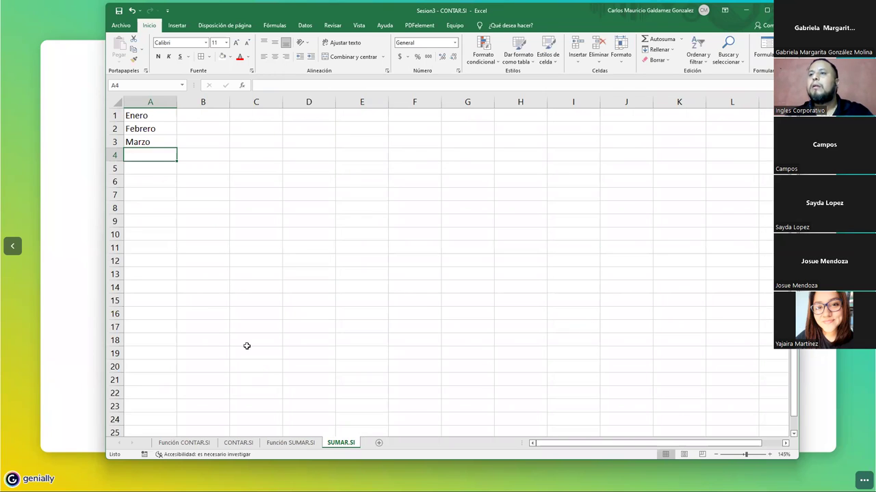
{"action": "left_click_drag", "start_coordinate": [140, 115], "coordinate": [151, 419]}
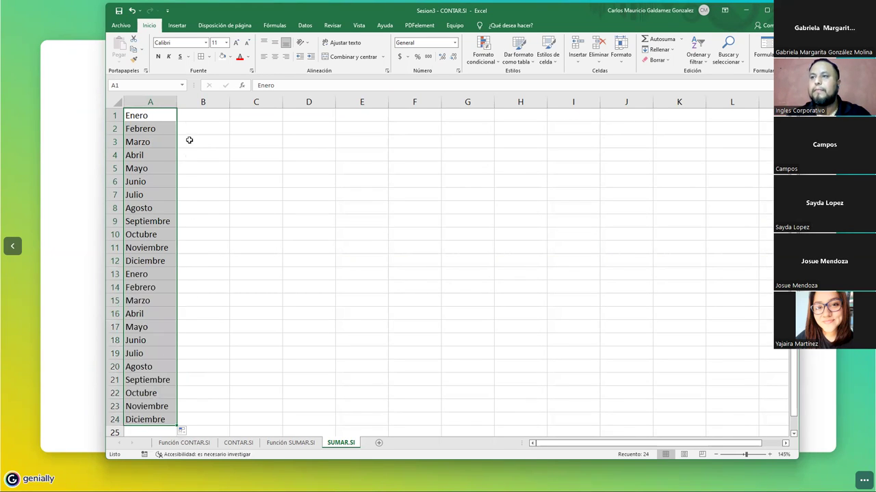
Enter 10 for Enero in B1 and 9 for Febrero in B2.
{"action": "left_click", "coordinate": [190, 115]}
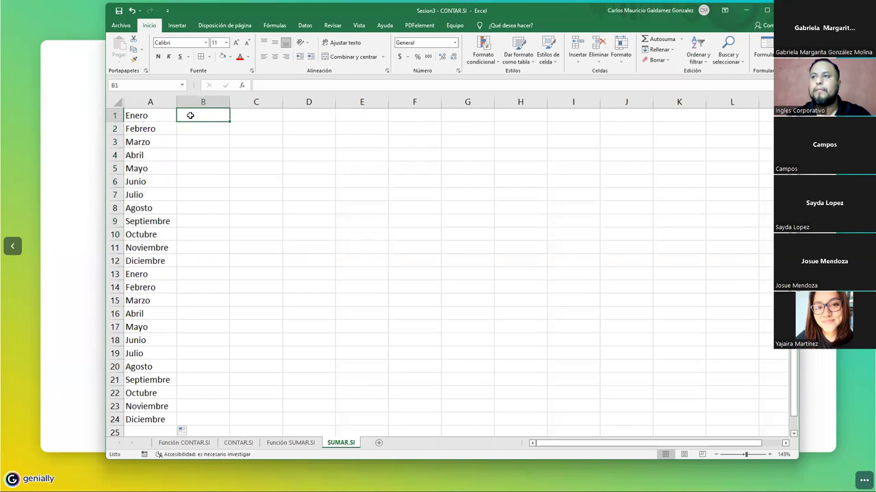
{"action": "left_click", "coordinate": [155, 116]}
{"action": "left_click", "coordinate": [192, 115]}
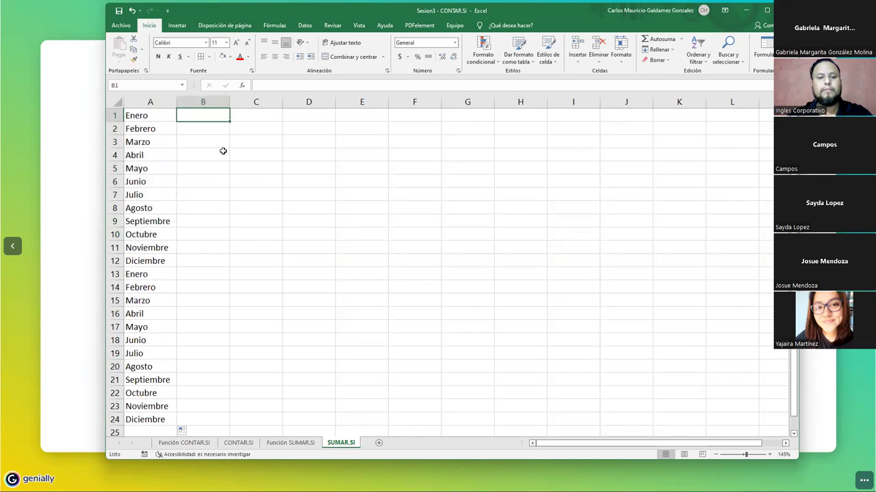
{"action": "type", "text": "10"}
{"action": "key", "text": "Return"}
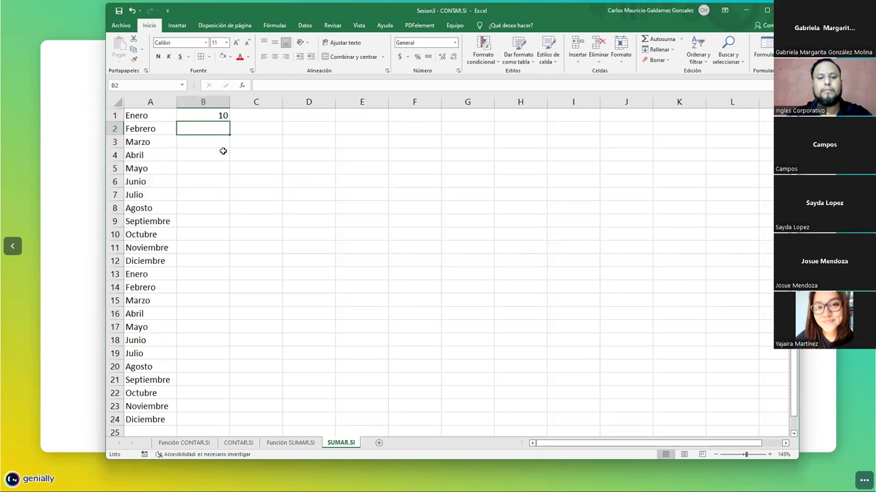
{"action": "type", "text": "9"}
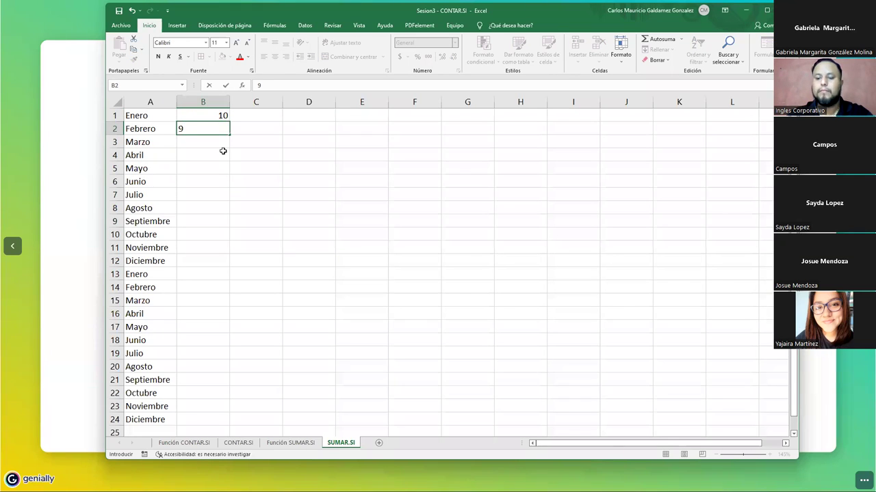
{"action": "key", "text": "Up"}
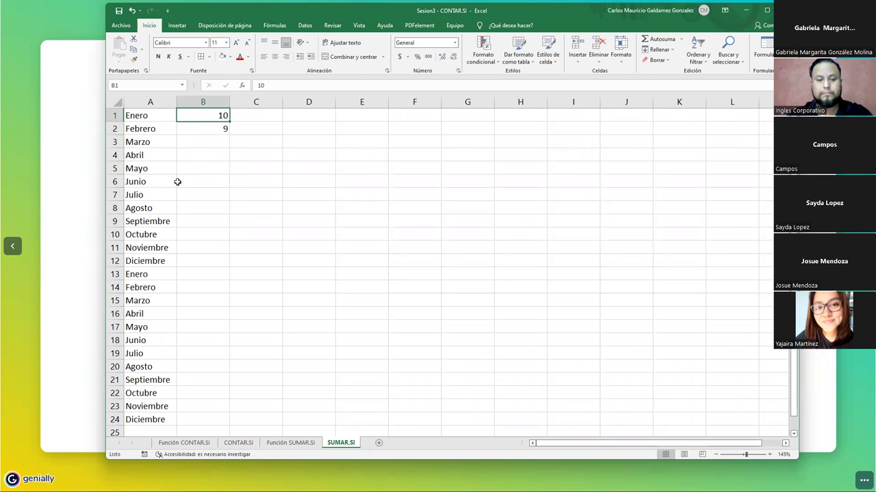
Change the Enero amount in B1 to 1099 and the Febrero amount in B2 to 900.
{"action": "key", "text": "F2"}
{"action": "type", "text": ".99"}
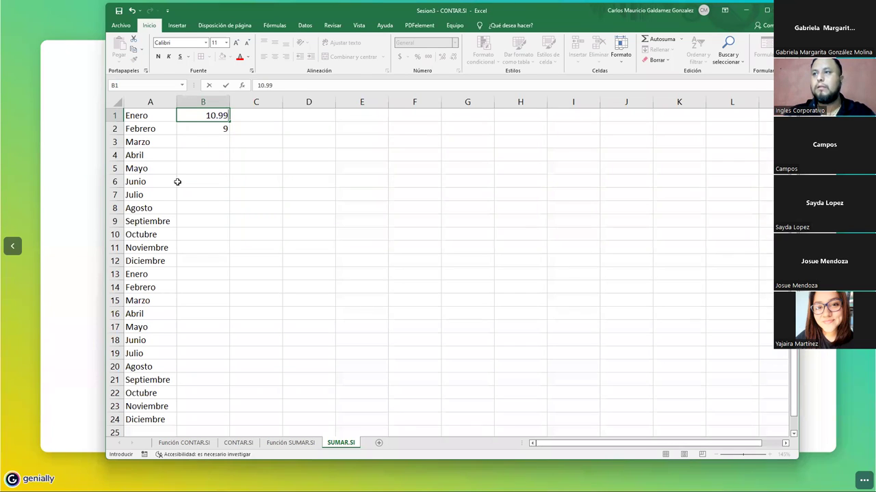
{"action": "key", "text": "BackSpace"}
{"action": "key", "text": "BackSpace"}
{"action": "key", "text": "BackSpace"}
{"action": "key", "text": "BackSpace"}
{"action": "type", "text": "09"}
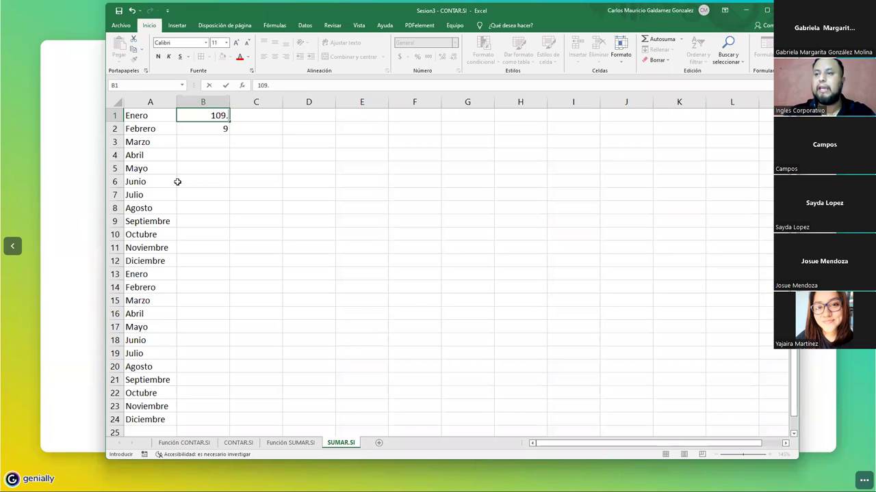
{"action": "type", "text": "9"}
{"action": "key", "text": "Return"}
{"action": "type", "text": "900"}
{"action": "key", "text": "Return"}
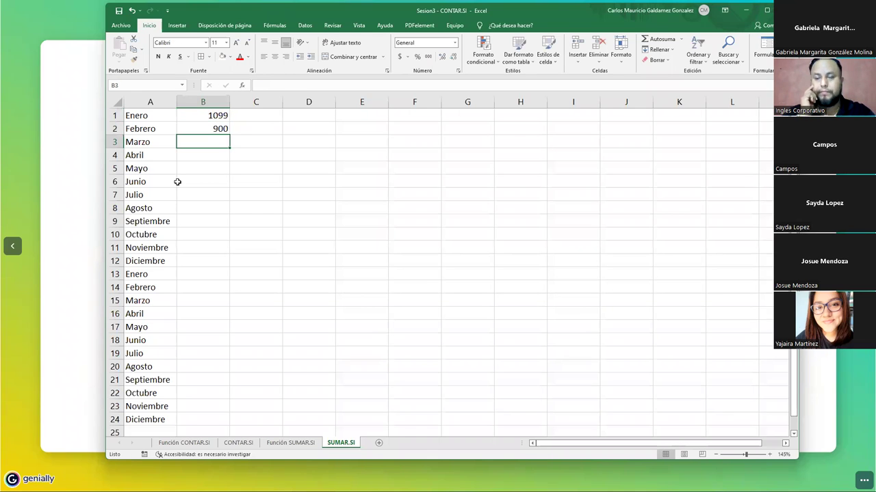
Enter the amounts for Marzo to Junio in B3:B6: 789, 1889, 2834 and 1890.
{"action": "type", "text": "789"}
{"action": "key", "text": "Return"}
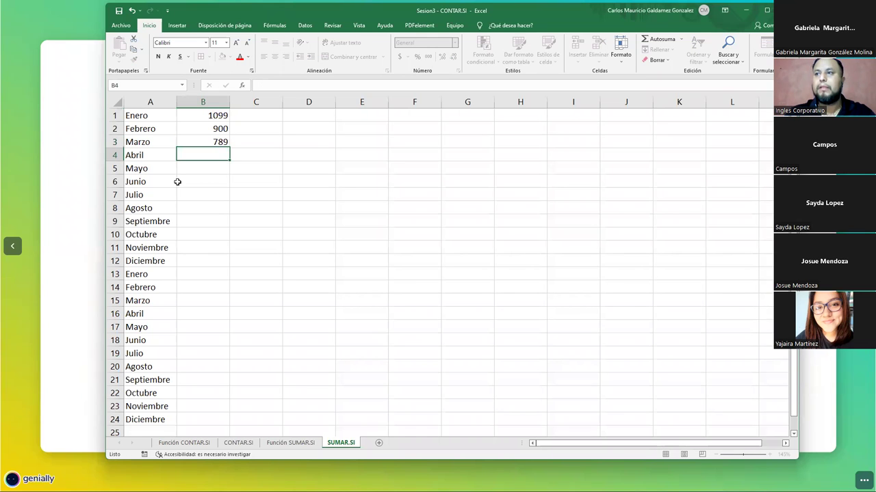
{"action": "type", "text": "1889"}
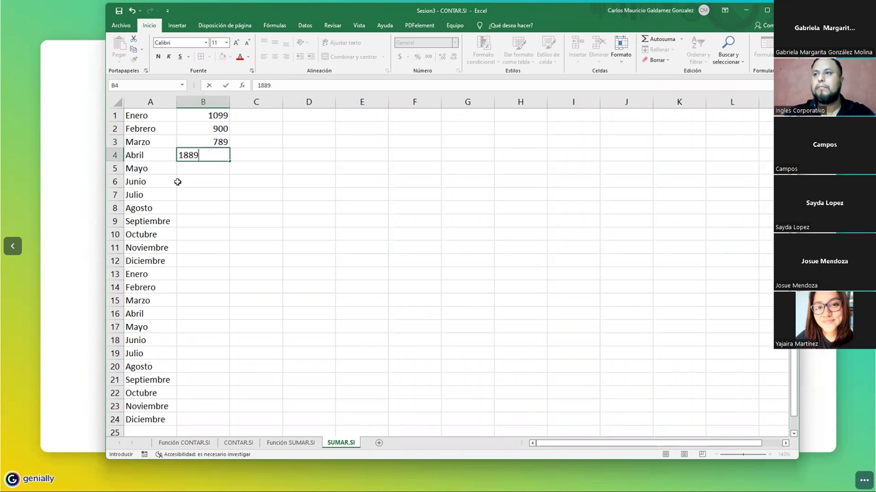
{"action": "key", "text": "Return"}
{"action": "type", "text": "283"}
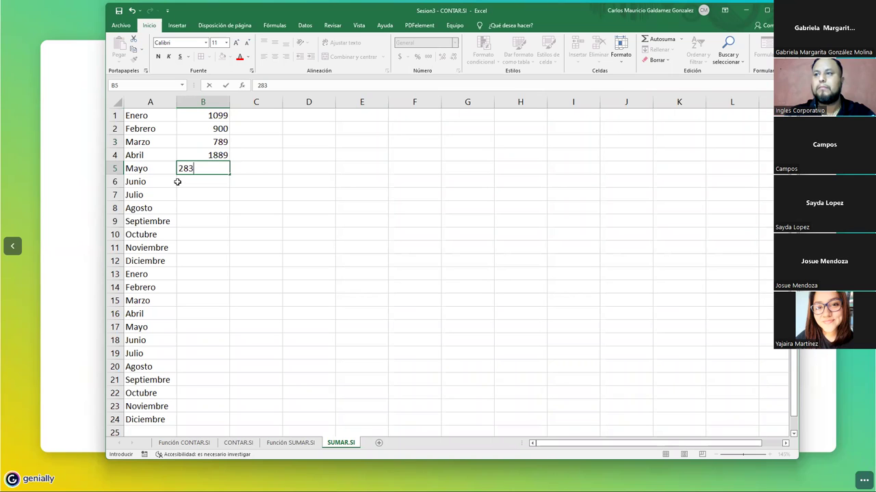
{"action": "type", "text": "4"}
{"action": "key", "text": "Return"}
{"action": "type", "text": "1890"}
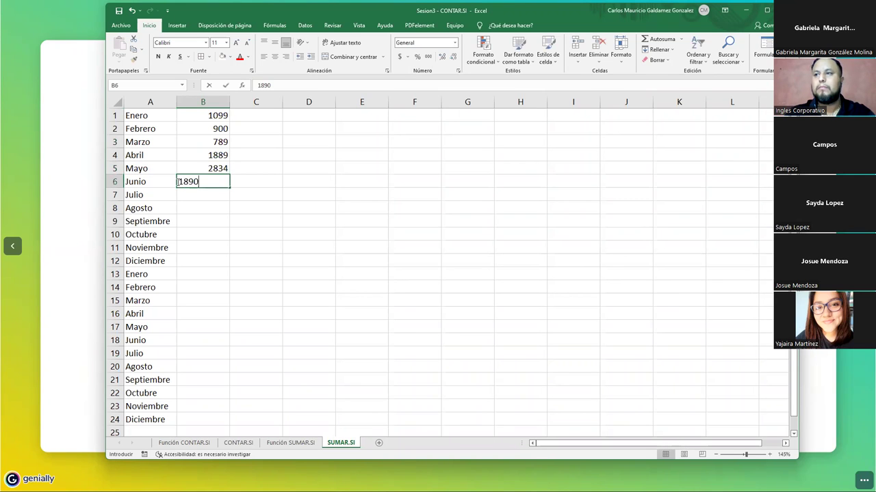
{"action": "key", "text": "Return"}
Enter the amounts for Julio to Septiembre in B7:B9: 1888, 900 and 400.
{"action": "type", "text": "1099"}
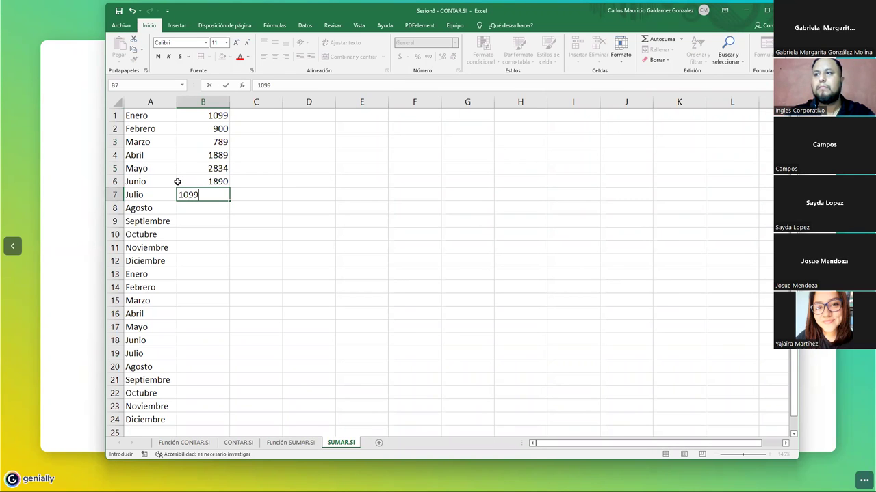
{"action": "key", "text": "Return"}
{"action": "key", "text": "Up"}
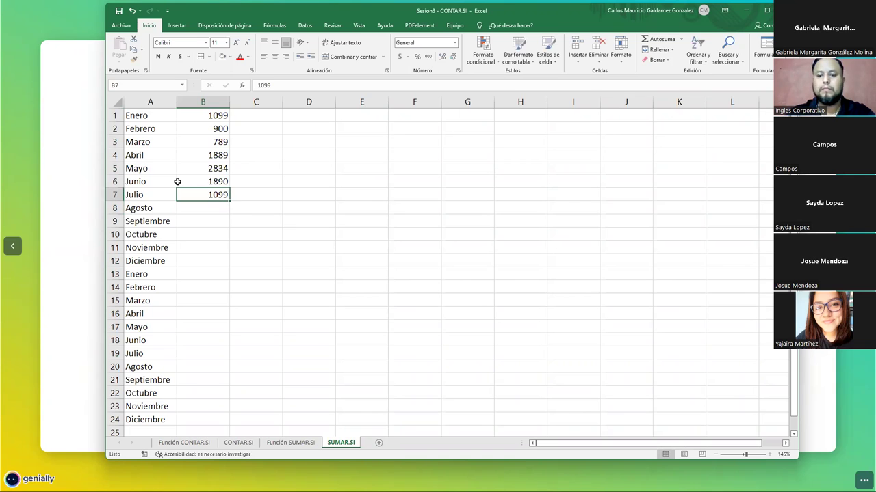
{"action": "type", "text": "1888"}
{"action": "key", "text": "Return"}
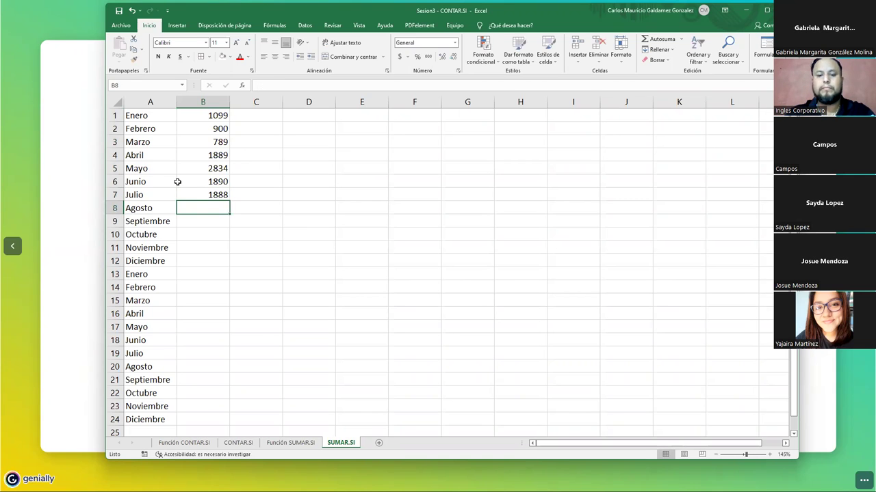
{"action": "type", "text": "900"}
{"action": "key", "text": "Return"}
{"action": "type", "text": "400"}
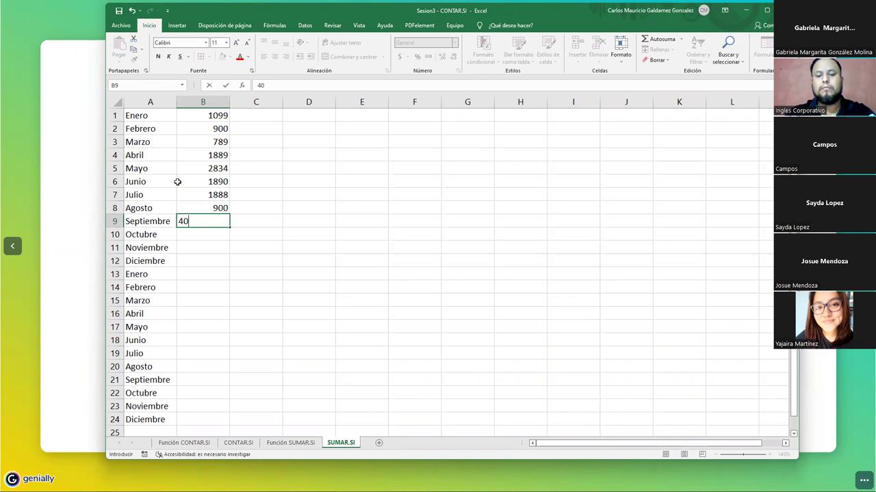
{"action": "key", "text": "Return"}
Enter 800, 908 and 890 for Octubre to Diciembre in B10:B12, and select the amounts B1:B12.
{"action": "type", "text": "800"}
{"action": "key", "text": "Return"}
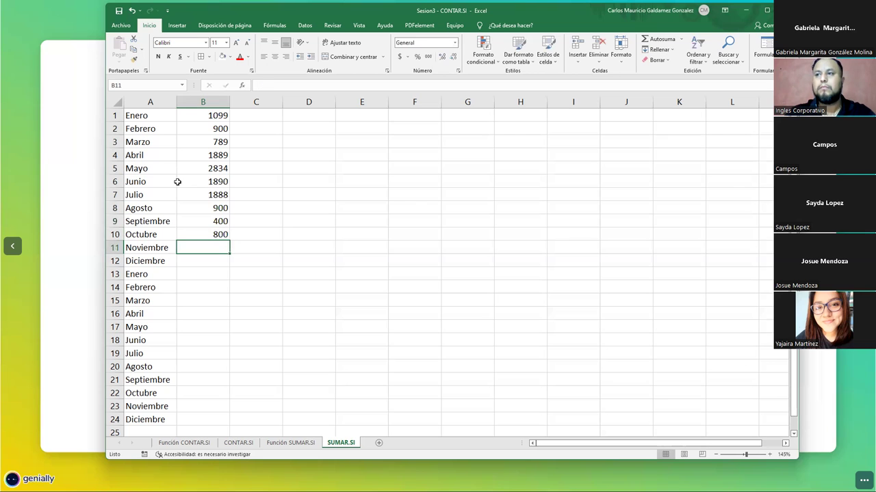
{"action": "type", "text": "908"}
{"action": "key", "text": "Return"}
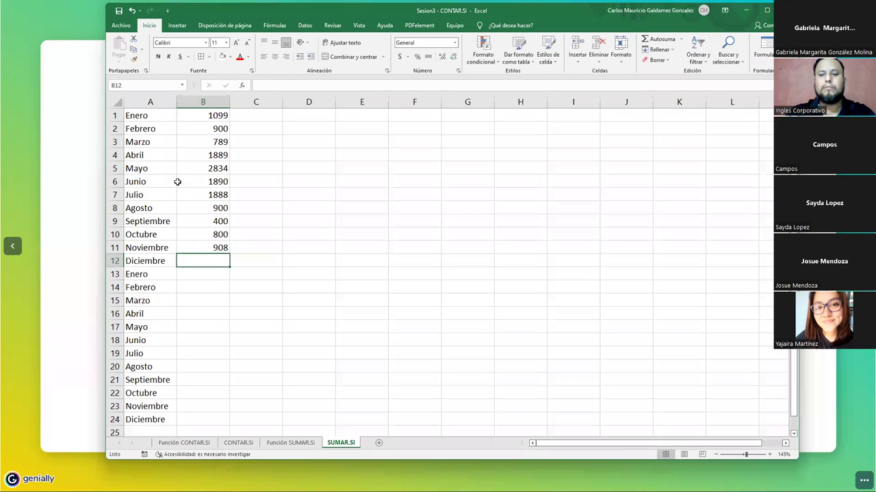
{"action": "type", "text": "890"}
{"action": "key", "text": "Return"}
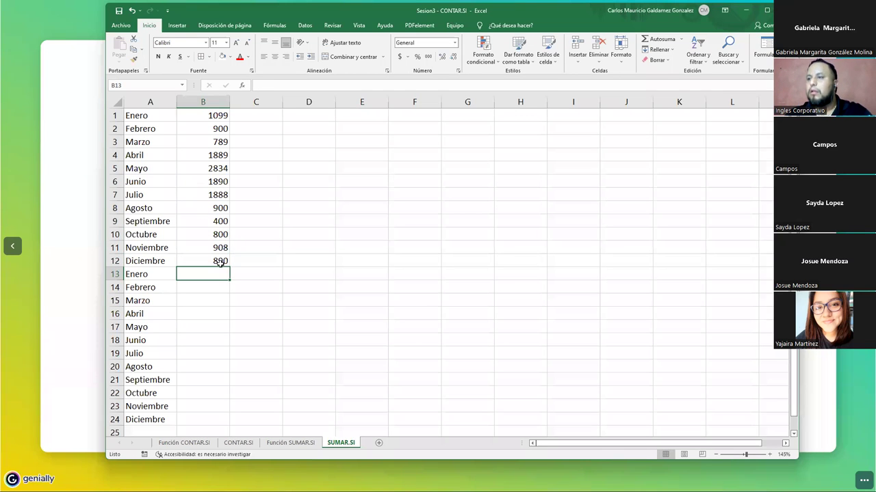
{"action": "left_click_drag", "start_coordinate": [189, 115], "coordinate": [183, 263]}
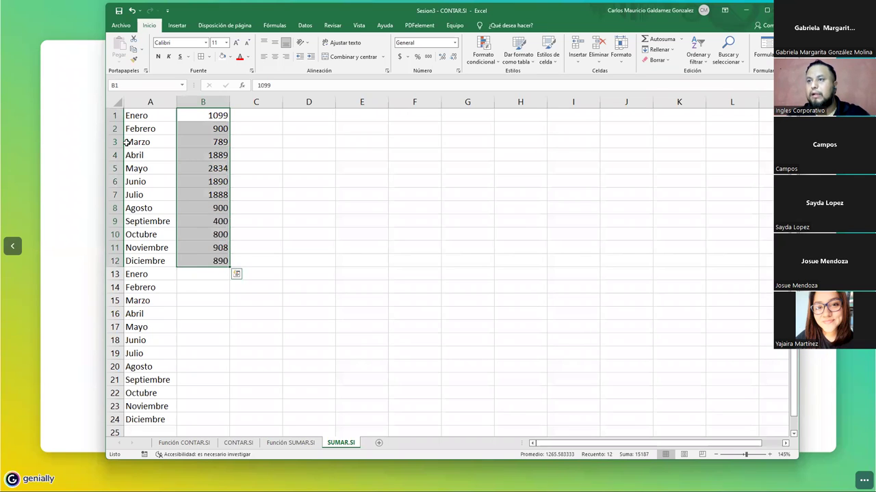
Insert a row above the monthly data and enter the headings MES in A1 and Monto in B1.
{"action": "double_click", "coordinate": [245, 5]}
{"action": "right_click", "coordinate": [114, 112]}
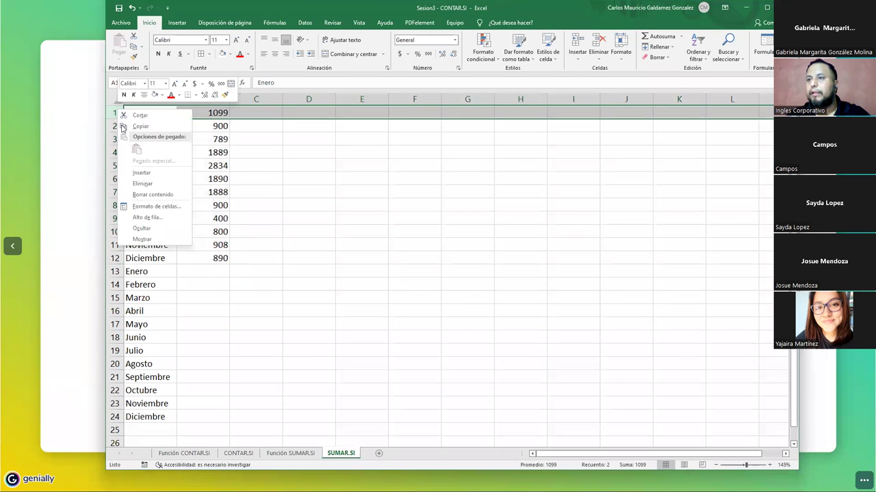
{"action": "left_click", "coordinate": [138, 175]}
{"action": "left_click", "coordinate": [154, 111]}
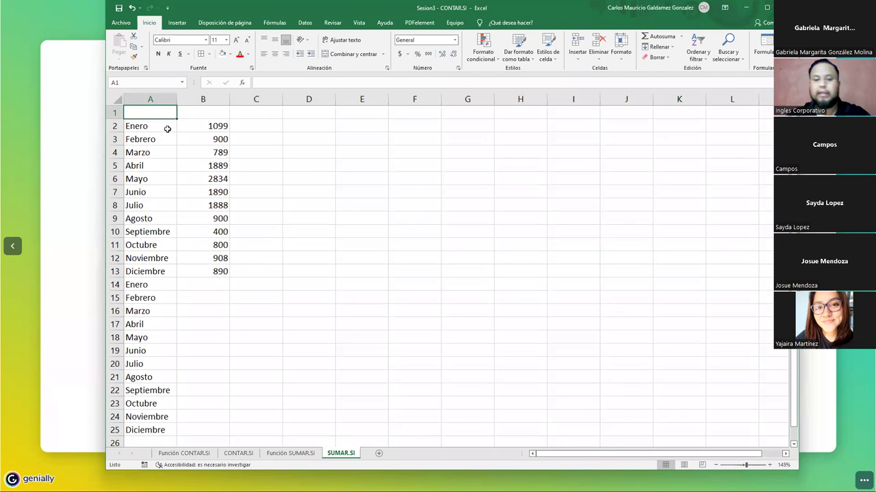
{"action": "type", "text": "MES"}
{"action": "key", "text": "Tab"}
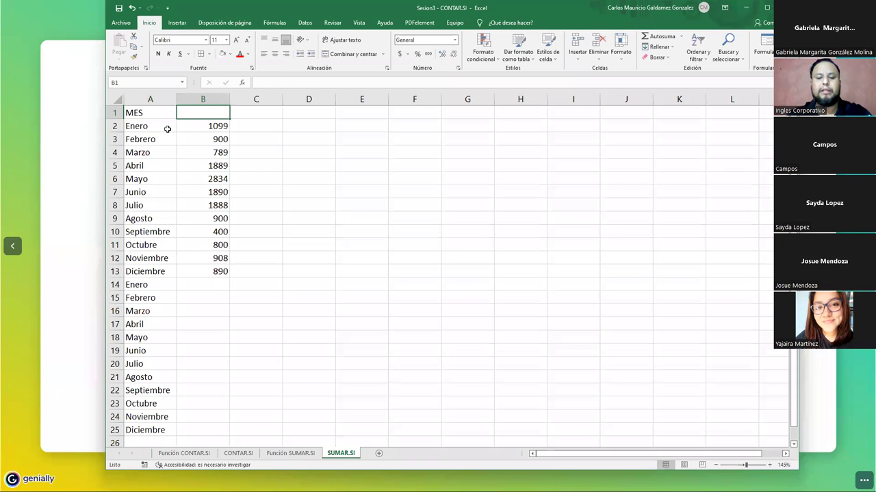
{"action": "type", "text": "Monto"}
{"action": "key", "text": "Return"}
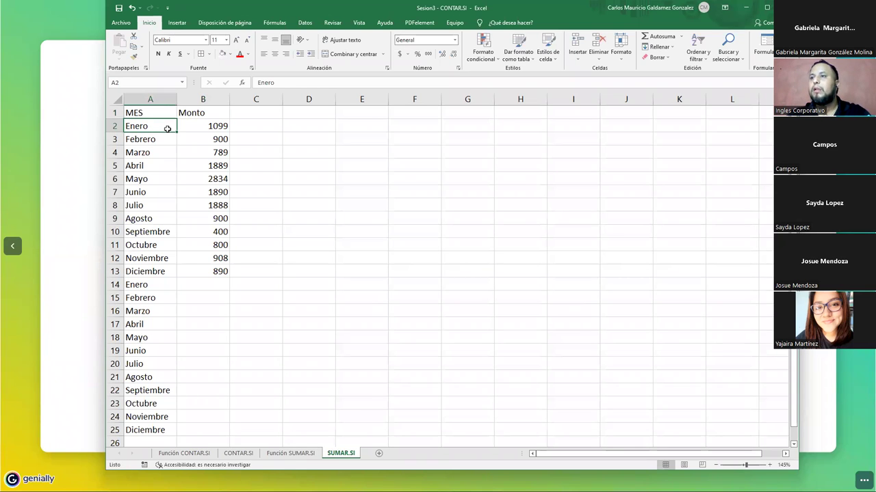
Copy the Julio to Diciembre amounts in B8:B13 to the cells starting at B14.
{"action": "left_click_drag", "start_coordinate": [205, 272], "coordinate": [203, 205]}
{"action": "key", "text": "ctrl+c"}
{"action": "left_click", "coordinate": [195, 287]}
{"action": "key", "text": "ctrl+v"}
Copy the amounts in B5:B7 to the cells starting at B20 and those in B2:B4 to the cells starting at B23.
{"action": "left_click_drag", "start_coordinate": [204, 164], "coordinate": [204, 187]}
{"action": "key", "text": "ctrl+c"}
{"action": "left_click", "coordinate": [199, 360]}
{"action": "key", "text": "ctrl+v"}
{"action": "left_click_drag", "start_coordinate": [196, 130], "coordinate": [202, 157]}
{"action": "key", "text": "ctrl+c"}
{"action": "left_click", "coordinate": [202, 403]}
{"action": "key", "text": "ctrl+v"}
Format the amounts in B2:B25 with the Contabilidad number format.
{"action": "left_click", "coordinate": [203, 232]}
{"action": "left_click_drag", "start_coordinate": [192, 126], "coordinate": [187, 430]}
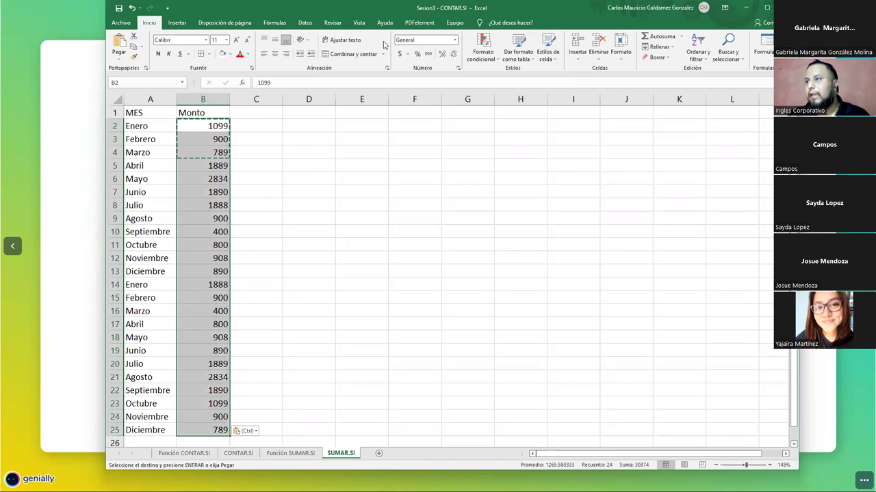
{"action": "left_click", "coordinate": [455, 41]}
{"action": "left_click", "coordinate": [438, 91]}
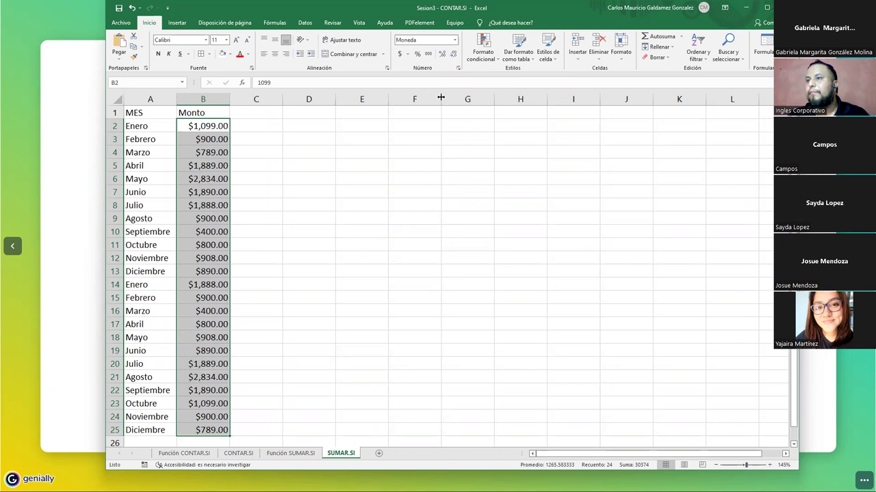
{"action": "left_click", "coordinate": [454, 40]}
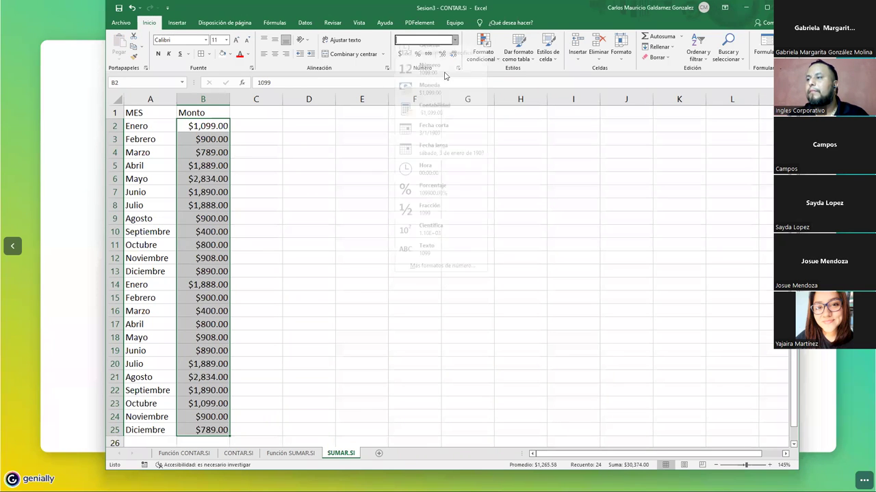
{"action": "left_click", "coordinate": [430, 121]}
{"action": "left_click", "coordinate": [250, 219]}
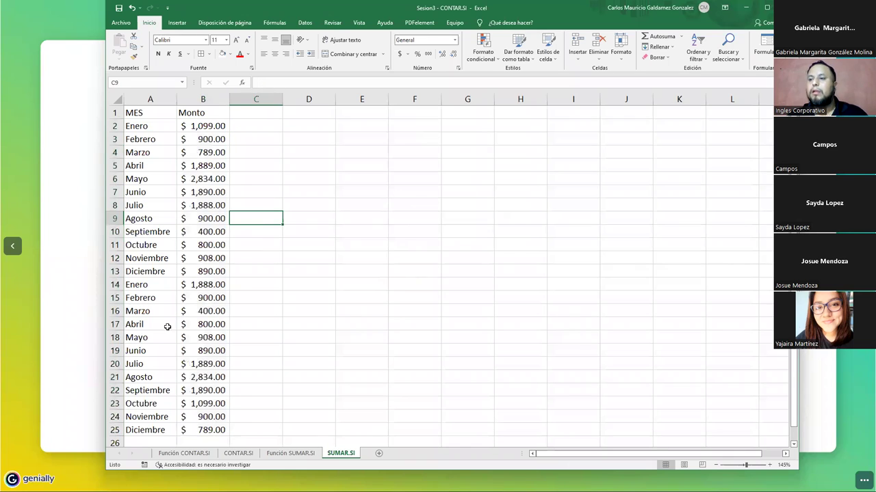
Total B2:B25 in B26 with Autosuma and fit column B to its contents.
{"action": "left_click", "coordinate": [196, 442]}
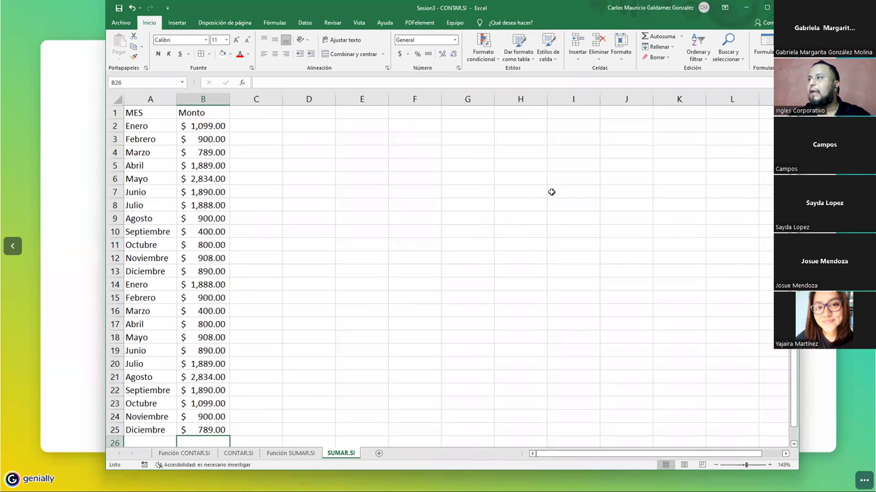
{"action": "left_click", "coordinate": [673, 38]}
{"action": "key", "text": "Return"}
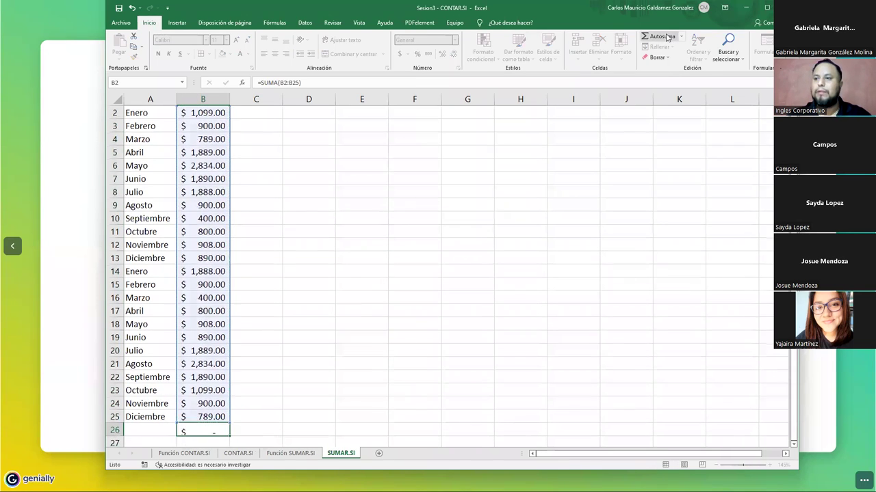
{"action": "double_click", "coordinate": [231, 98]}
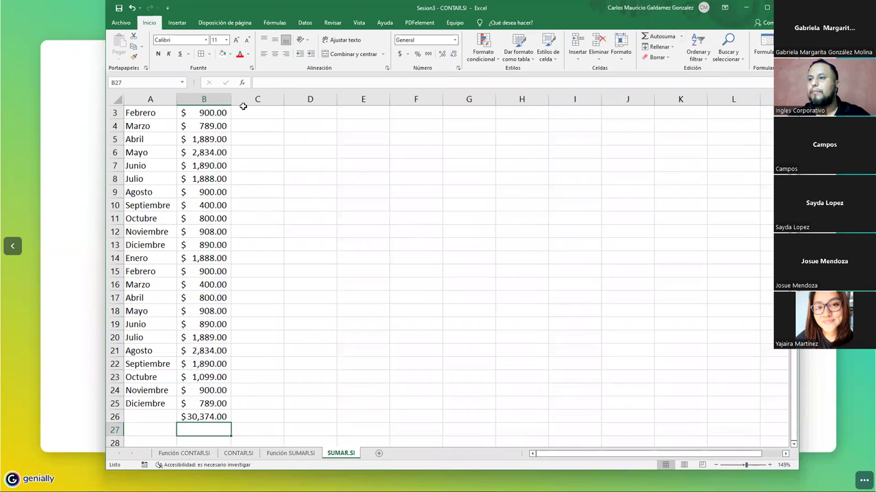
{"action": "scroll", "coordinate": [325, 277], "scroll_direction": "up", "scroll_amount": 1}
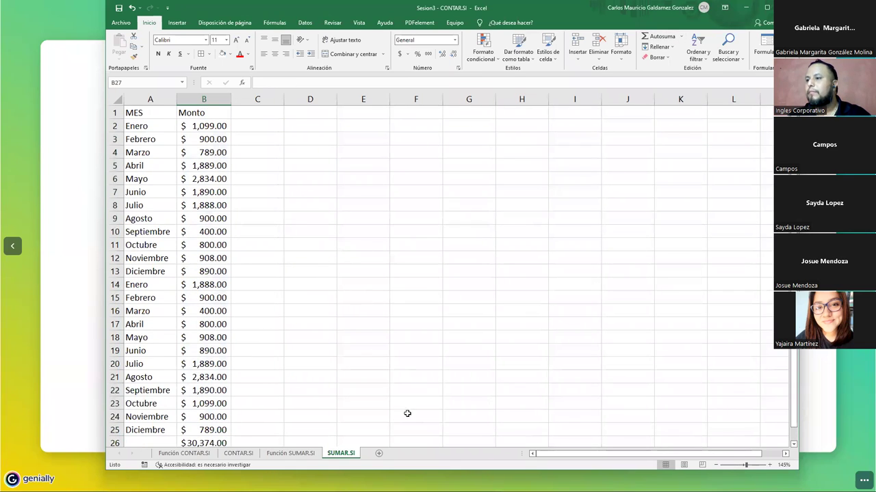
Maximize the workbook window, set the zoom to 130%, and fit column B to its contents again.
{"action": "double_click", "coordinate": [548, 472]}
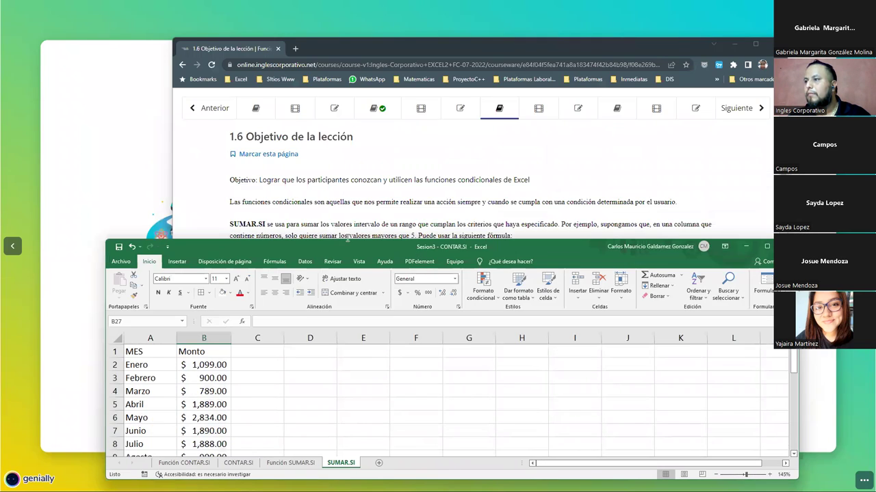
{"action": "key", "text": "super+Up"}
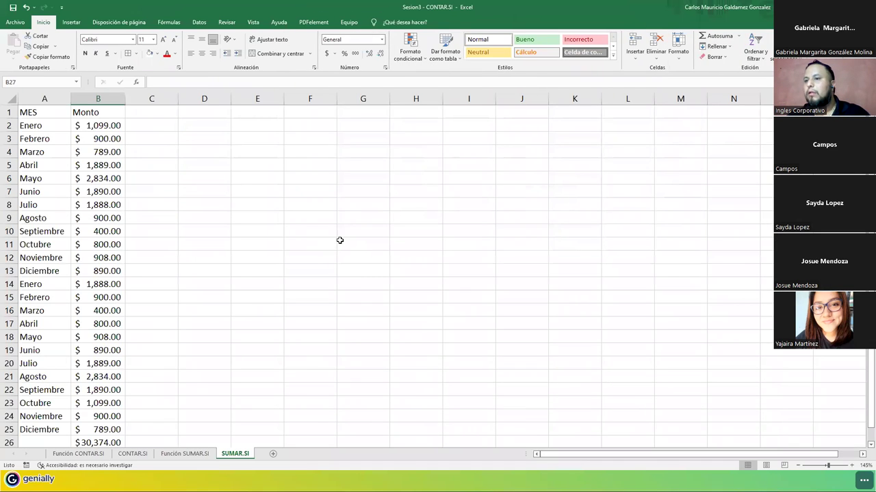
{"action": "scroll", "coordinate": [340, 238], "scroll_direction": "down", "scroll_amount": 1, "text": "ctrl"}
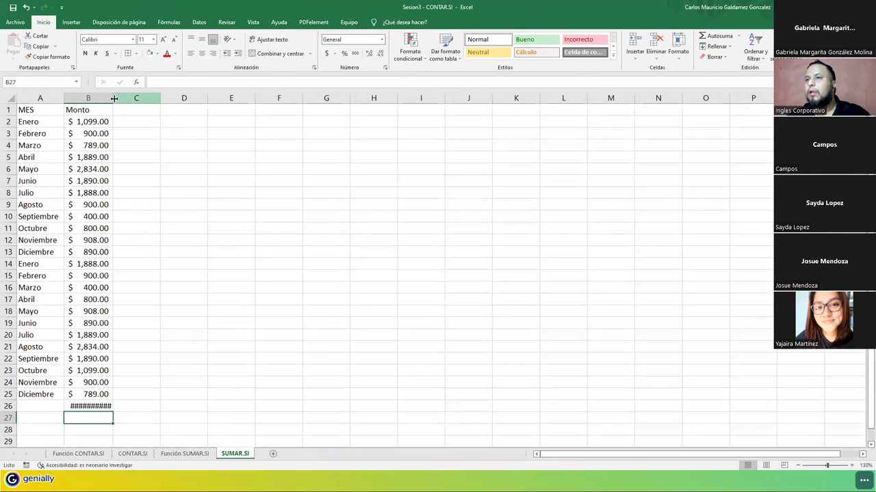
{"action": "double_click", "coordinate": [113, 100]}
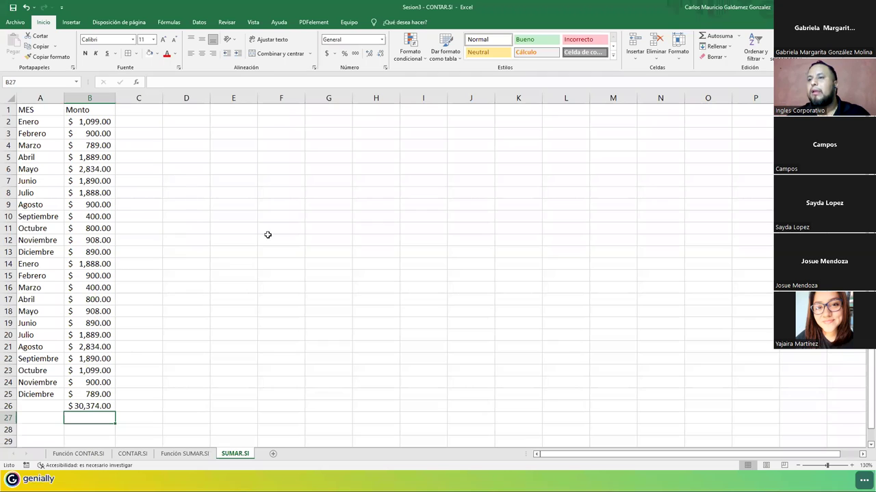
Enter the label Totales in E5 and Primer Trimestre in E6.
{"action": "left_click", "coordinate": [194, 157]}
{"action": "left_click", "coordinate": [221, 160]}
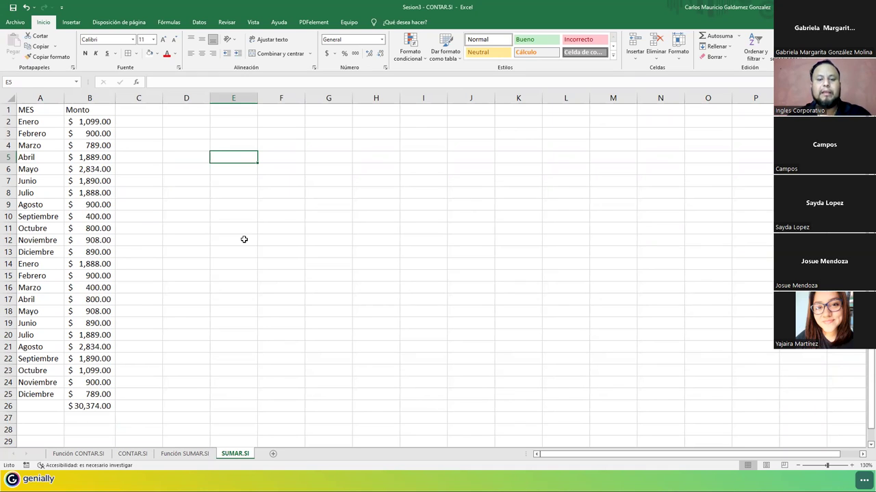
{"action": "type", "text": "T"}
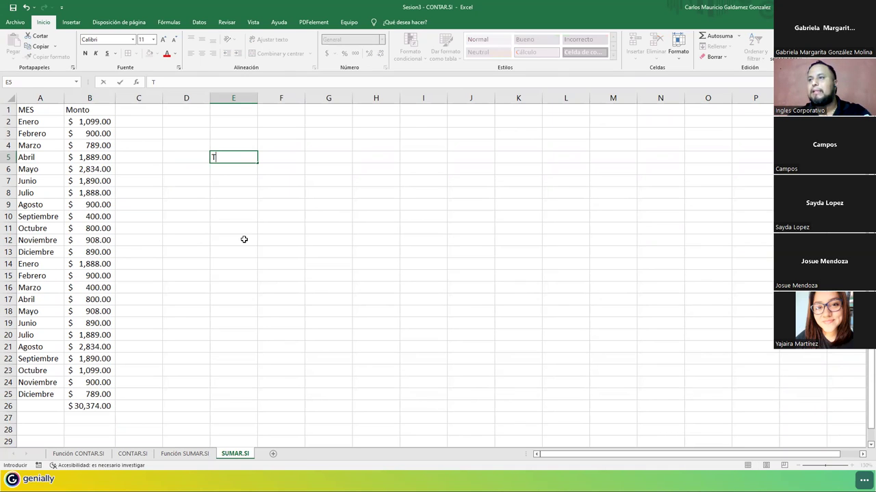
{"action": "type", "text": "otales"}
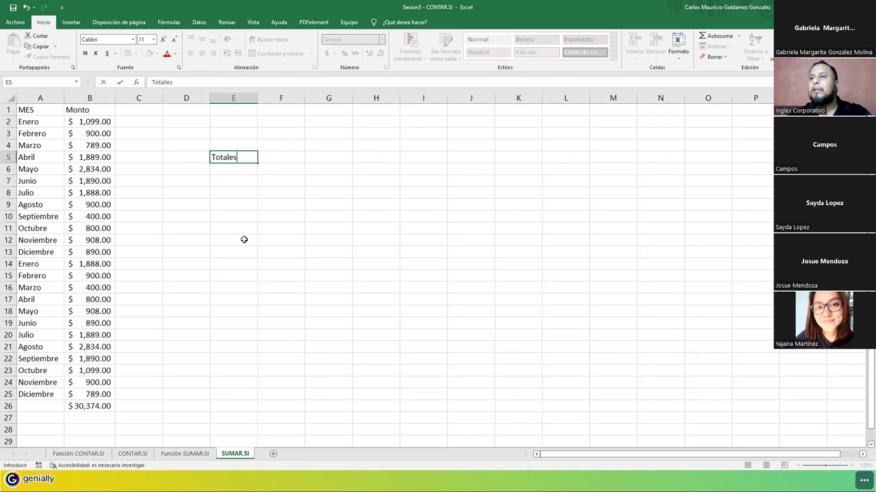
{"action": "key", "text": "Return"}
{"action": "type", "text": "Primer Pr"}
{"action": "key", "text": "BackSpace"}
{"action": "key", "text": "BackSpace"}
{"action": "type", "text": "Trimestre"}
{"action": "key", "text": "Return"}
Enter the label Tercer Trimestre in E7 and widen column E to fit the labels.
{"action": "type", "text": "T"}
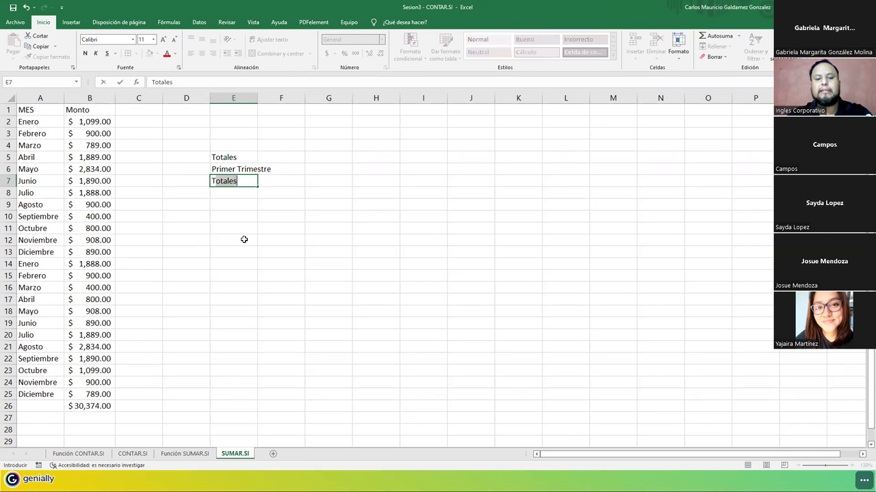
{"action": "type", "text": "ercer Trimestre"}
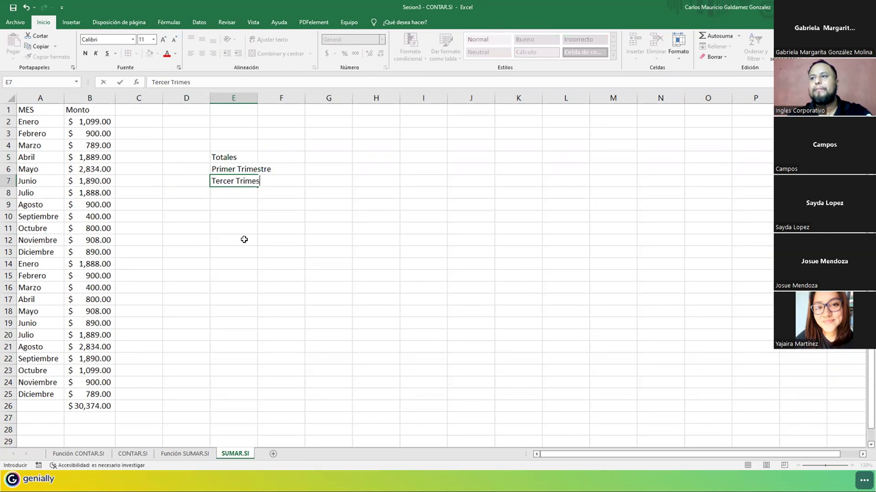
{"action": "key", "text": "Return"}
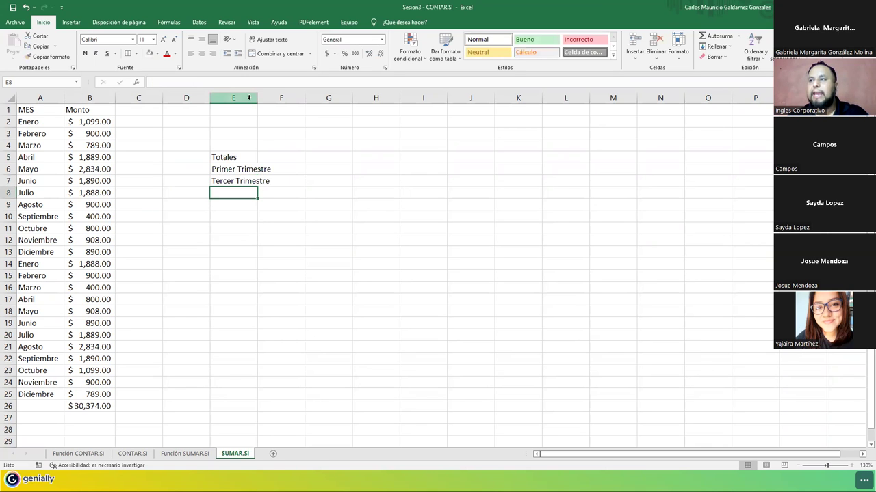
{"action": "left_click_drag", "start_coordinate": [258, 97], "coordinate": [277, 98]}
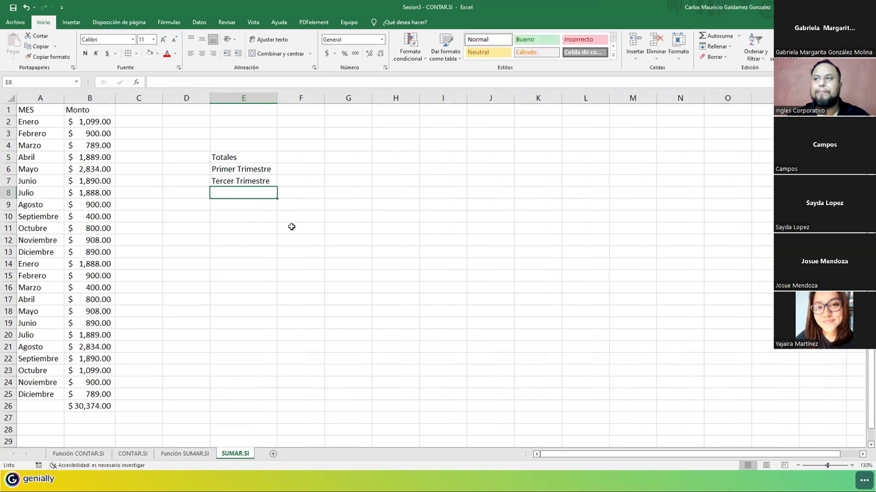
Enter the heading TOTAL in F5 beside Totales.
{"action": "left_click", "coordinate": [289, 158]}
{"action": "type", "text": "TOTAL"}
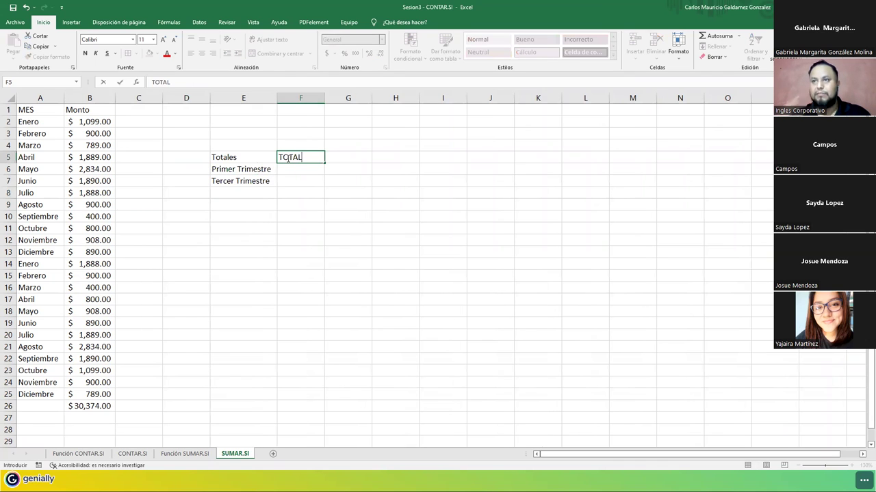
{"action": "key", "text": "Tab"}
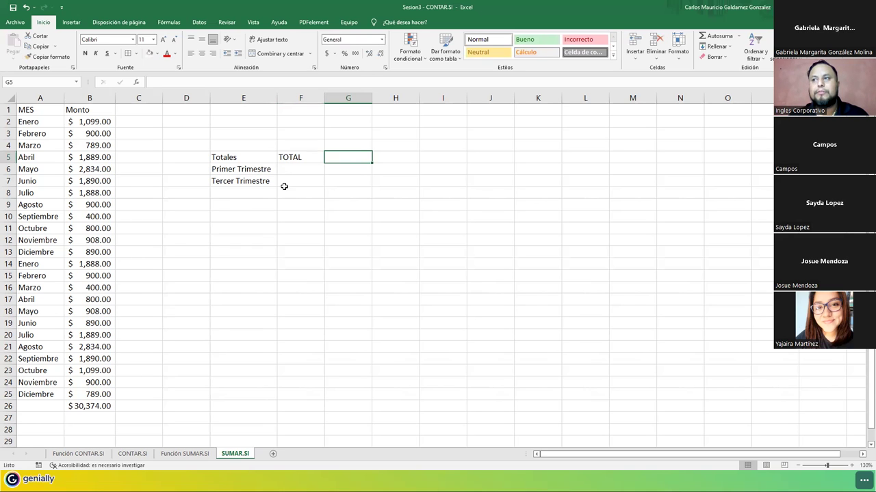
Highlight Enero to Marzo and Octubre to Diciembre in both sets of months in column A.
{"action": "left_click", "coordinate": [289, 170]}
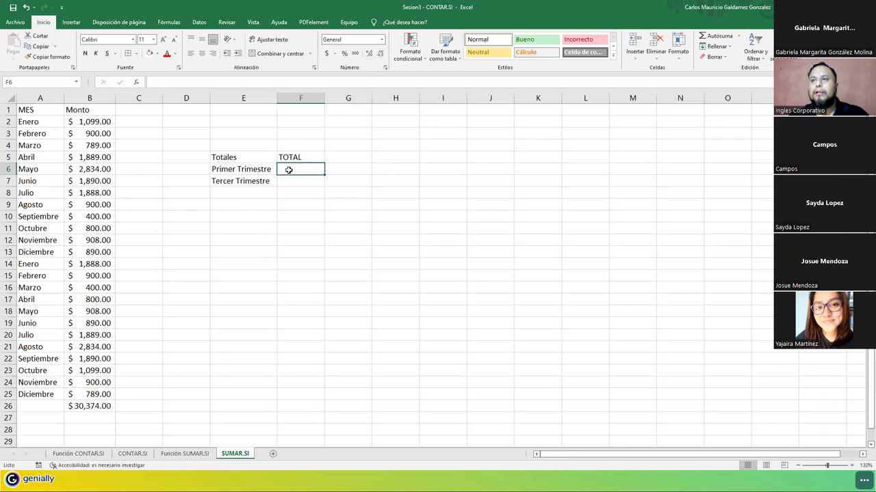
{"action": "left_click_drag", "start_coordinate": [36, 123], "coordinate": [31, 147]}
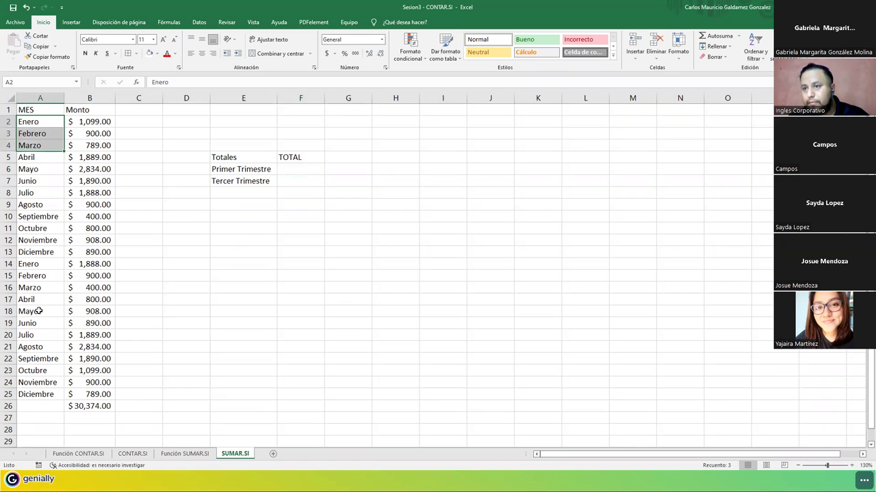
{"action": "left_click_drag", "start_coordinate": [34, 252], "coordinate": [33, 222]}
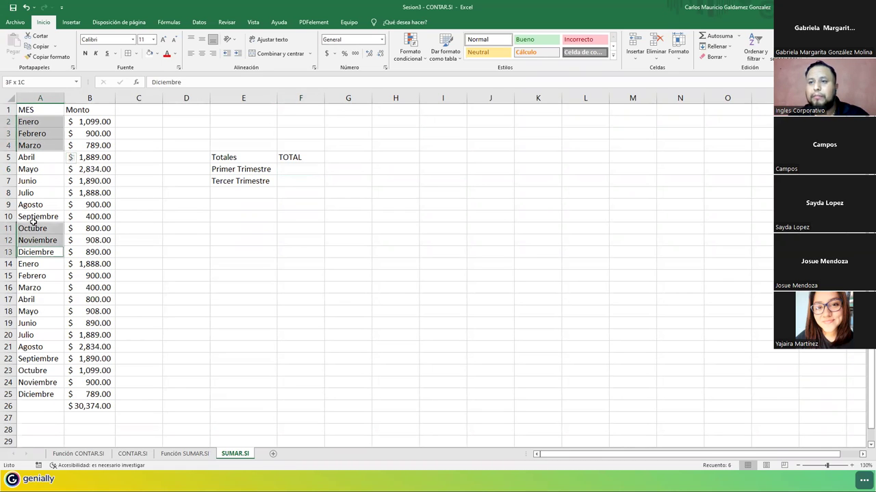
{"action": "left_click_drag", "start_coordinate": [34, 267], "coordinate": [31, 288]}
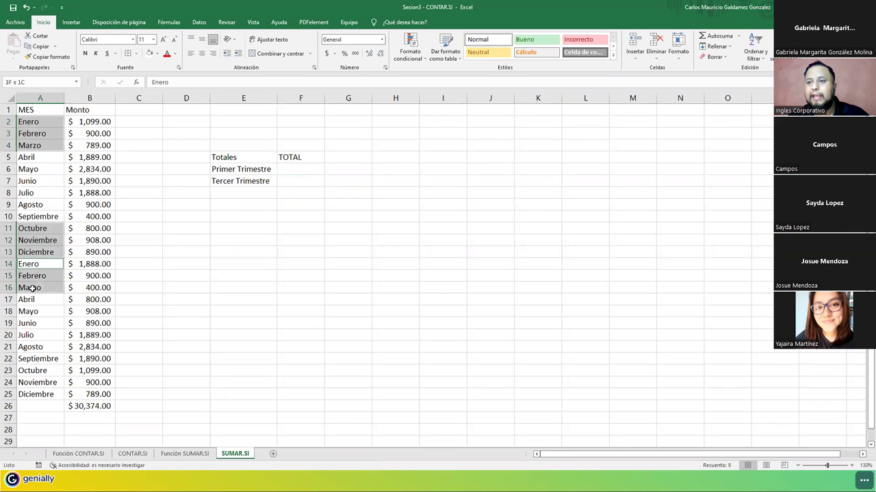
{"action": "left_click_drag", "start_coordinate": [49, 395], "coordinate": [45, 369]}
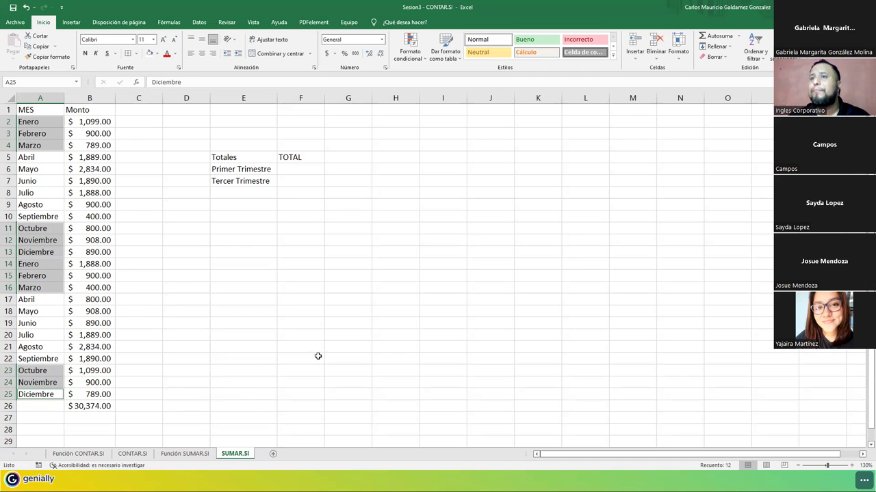
Move the TOTAL heading up to F4 and enter the month headings ENERO, FEBRERO and MARZO in F5:H5.
{"action": "left_click", "coordinate": [292, 157]}
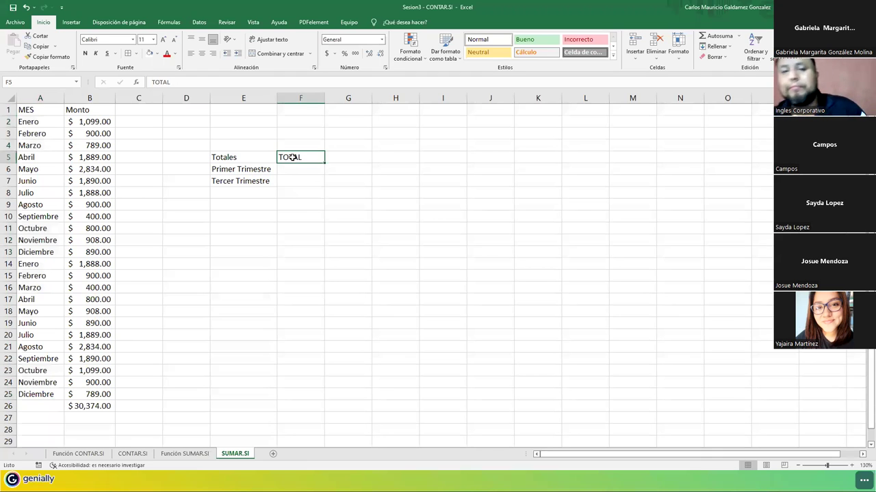
{"action": "left_click_drag", "start_coordinate": [294, 151], "coordinate": [293, 145]}
{"action": "left_click", "coordinate": [295, 157]}
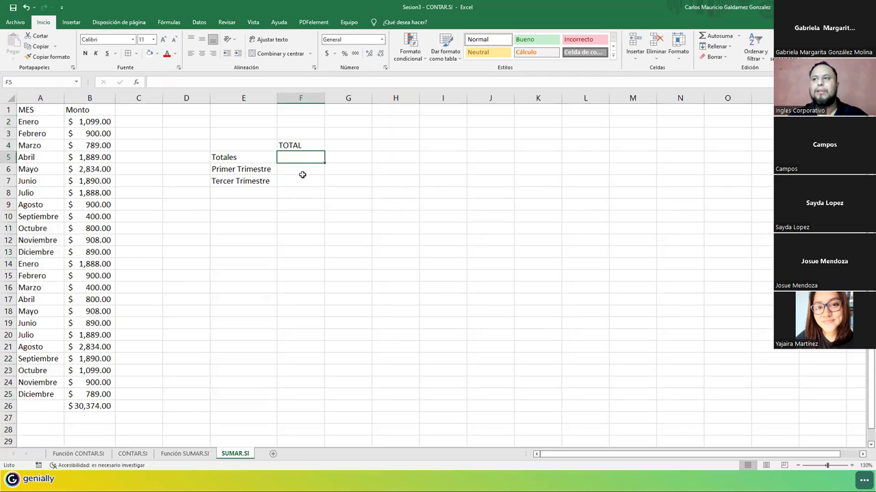
{"action": "type", "text": "ENERO"}
{"action": "key", "text": "Tab"}
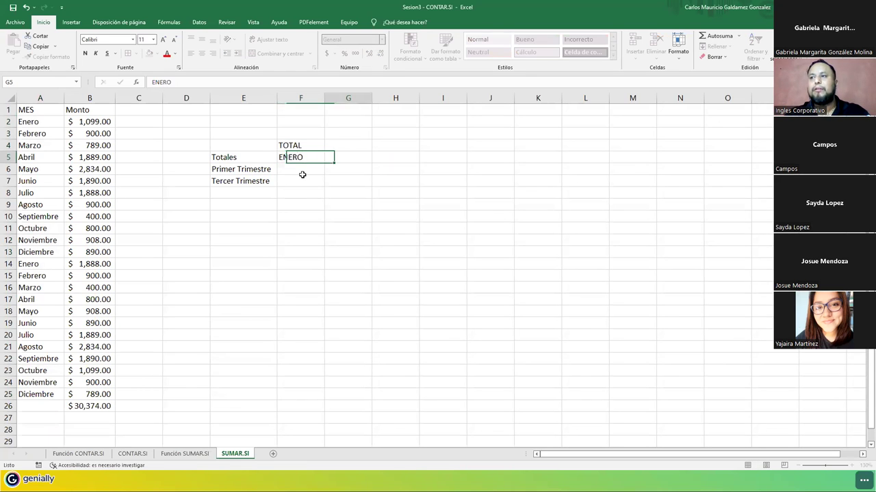
{"action": "type", "text": "FEBRERO"}
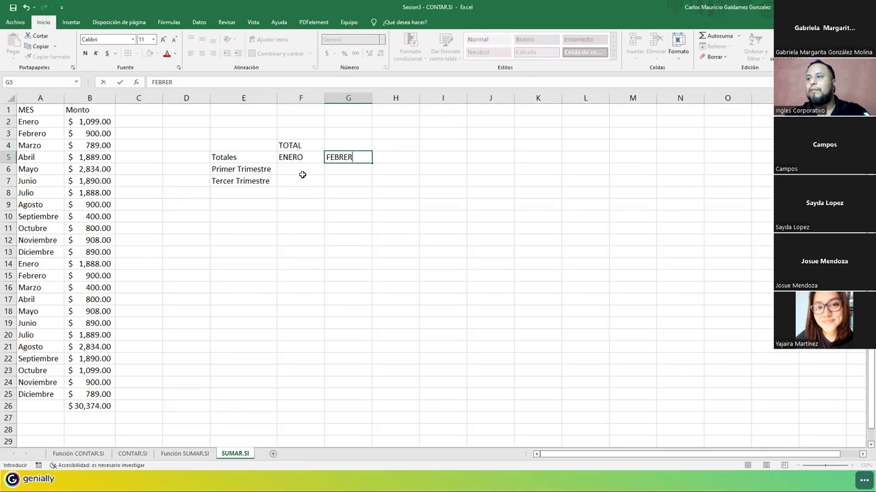
{"action": "key", "text": "Tab"}
{"action": "type", "text": "MARZO"}
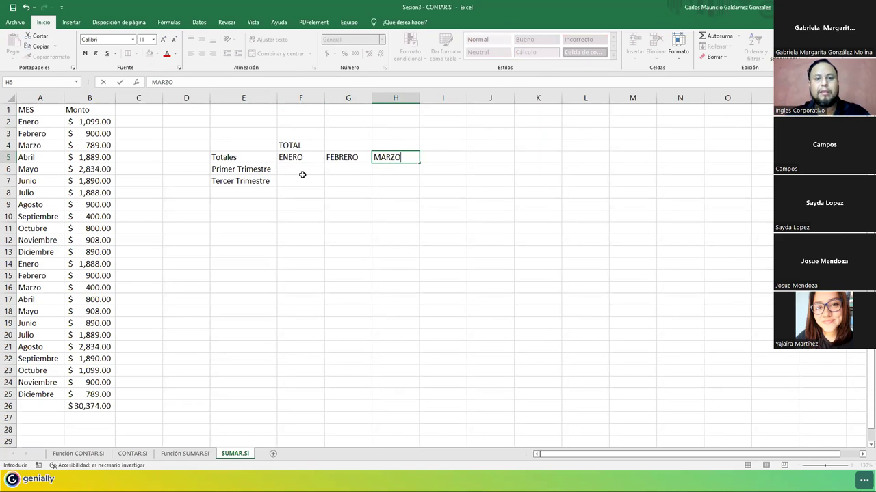
{"action": "key", "text": "Tab"}
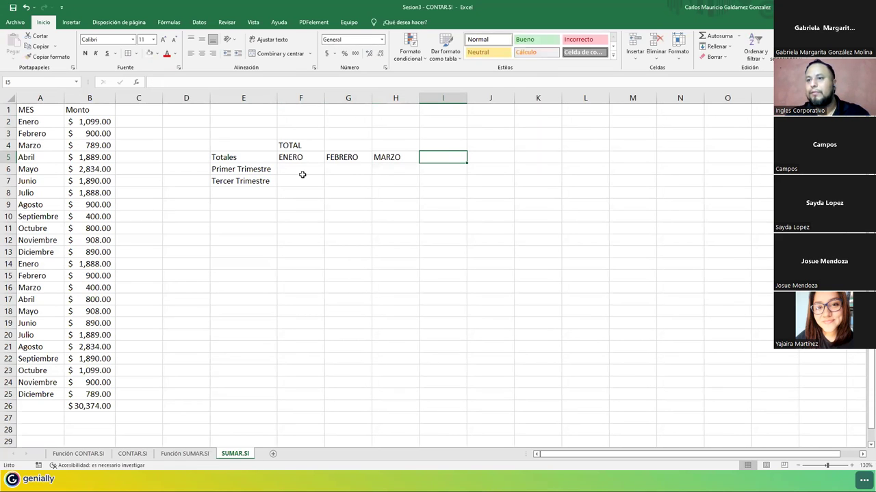
Enter the month headings OCTUBRE, NOVIEMBRE and DICIEMBRE in I5:K5.
{"action": "type", "text": "OCTUBRE"}
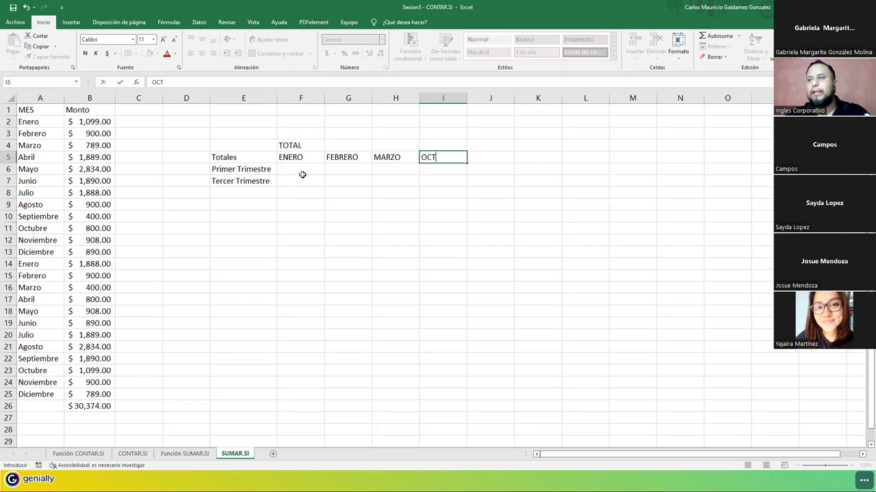
{"action": "key", "text": "Left"}
{"action": "key", "text": "Right"}
{"action": "key", "text": "Right"}
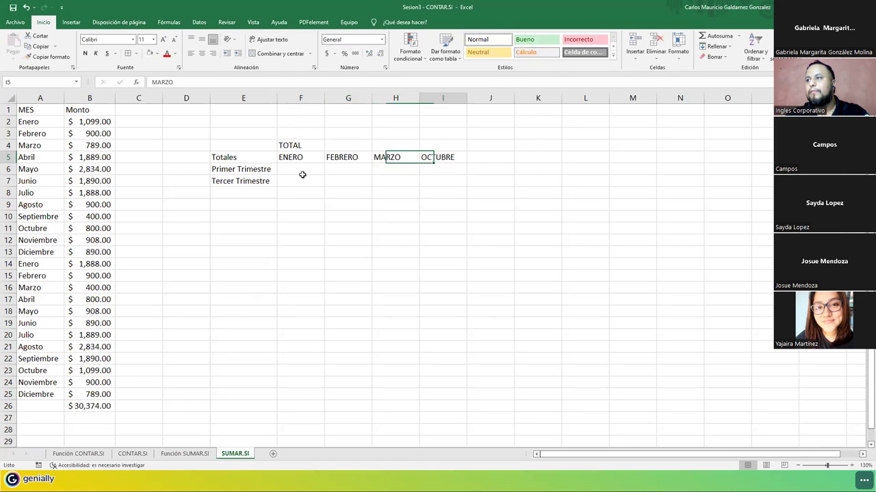
{"action": "type", "text": "NOVIEMBRE"}
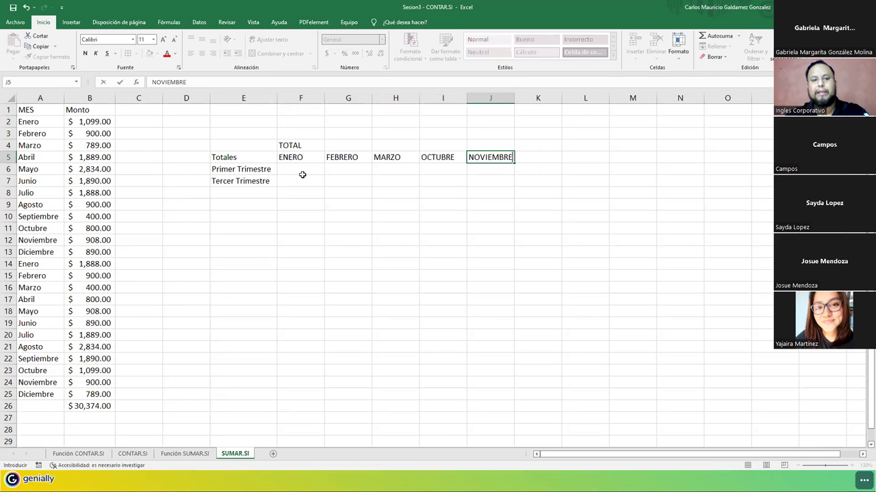
{"action": "key", "text": "Tab"}
{"action": "type", "text": "DICIEM"}
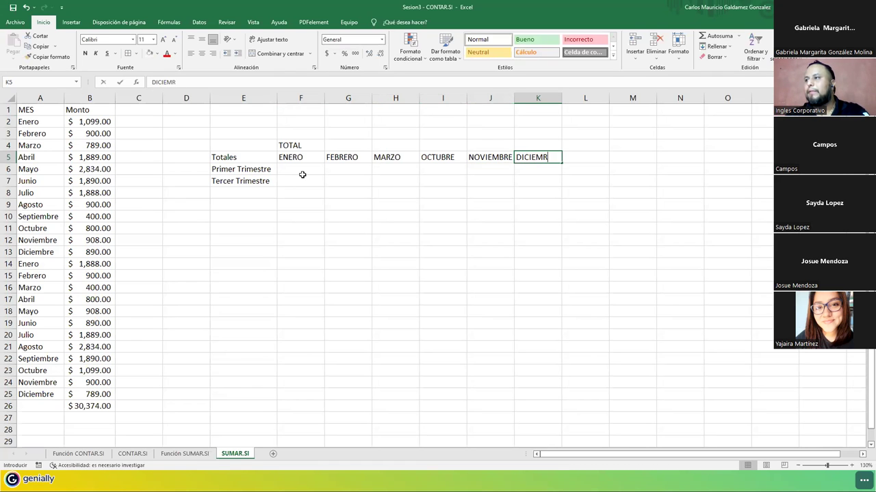
{"action": "type", "text": "BRE"}
{"action": "key", "text": "Return"}
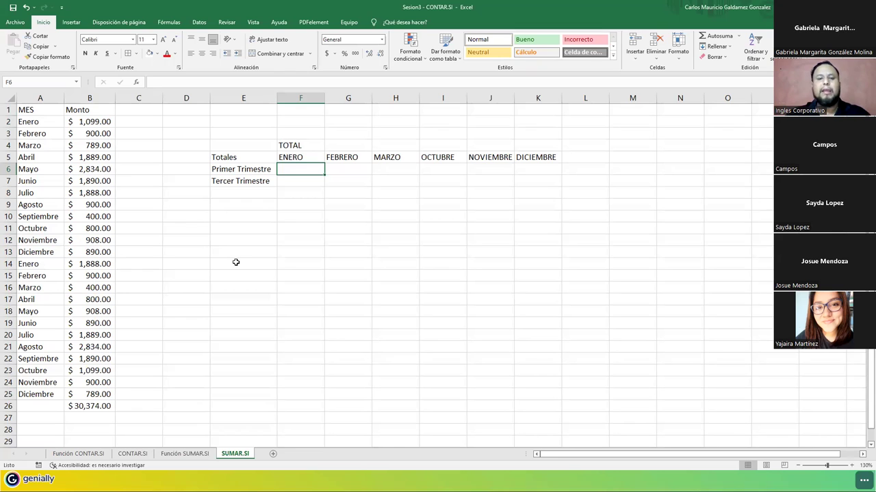
{"action": "type", "text": "="}
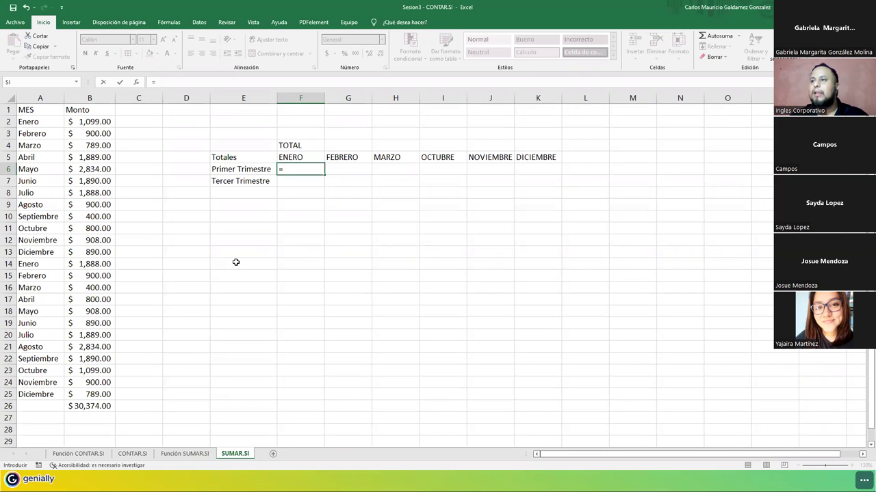
{"action": "left_click_drag", "start_coordinate": [305, 147], "coordinate": [523, 144]}
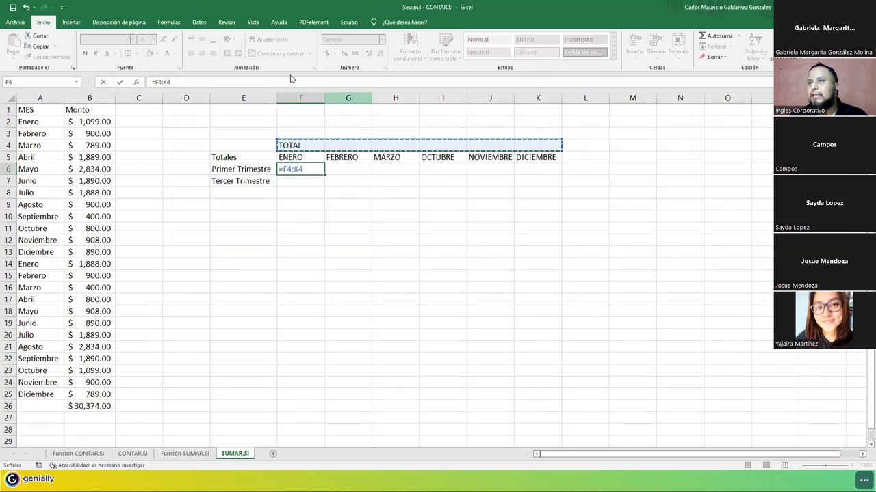
{"action": "key", "text": "Escape"}
Merge and center the TOTAL heading across F4:K4, above the six month headings.
{"action": "left_click_drag", "start_coordinate": [327, 147], "coordinate": [538, 140]}
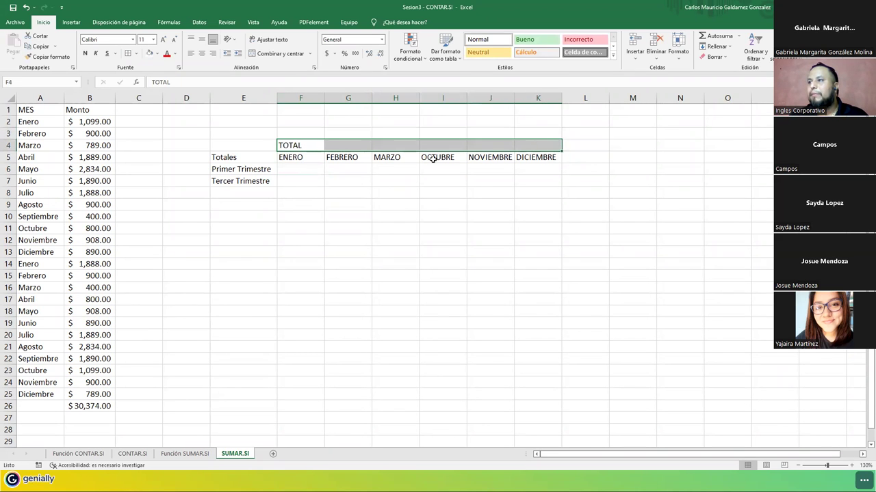
{"action": "left_click", "coordinate": [274, 53]}
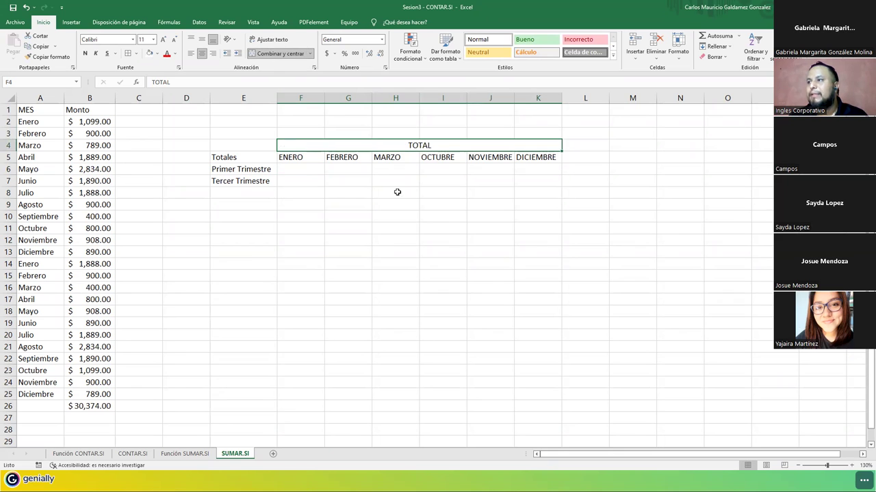
{"action": "left_click", "coordinate": [580, 172]}
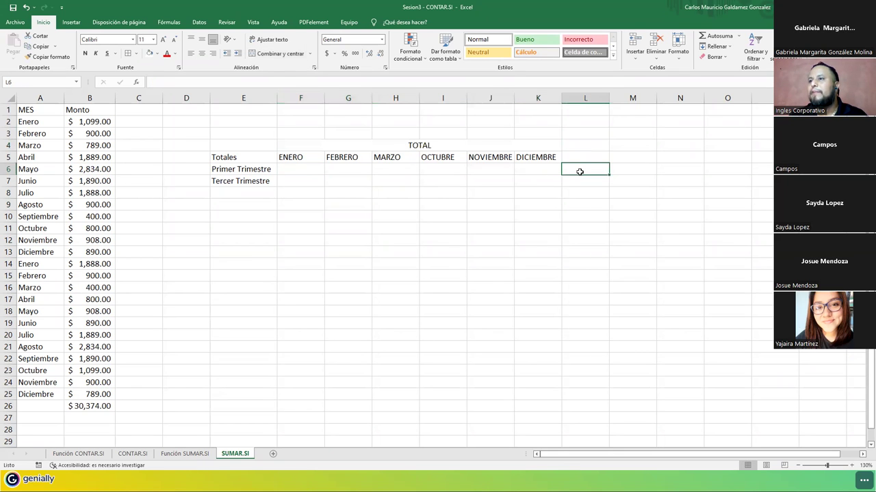
Enter the heading TOTALTRI in L5 after DICIEMBRE and clear the Tercer Trimestre label from E7.
{"action": "left_click", "coordinate": [570, 158]}
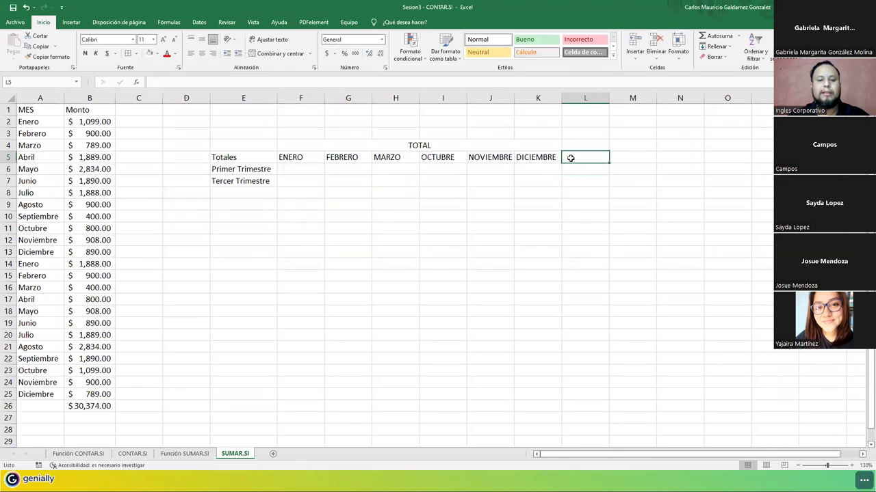
{"action": "type", "text": "TOTALTRI"}
{"action": "key", "text": "Return"}
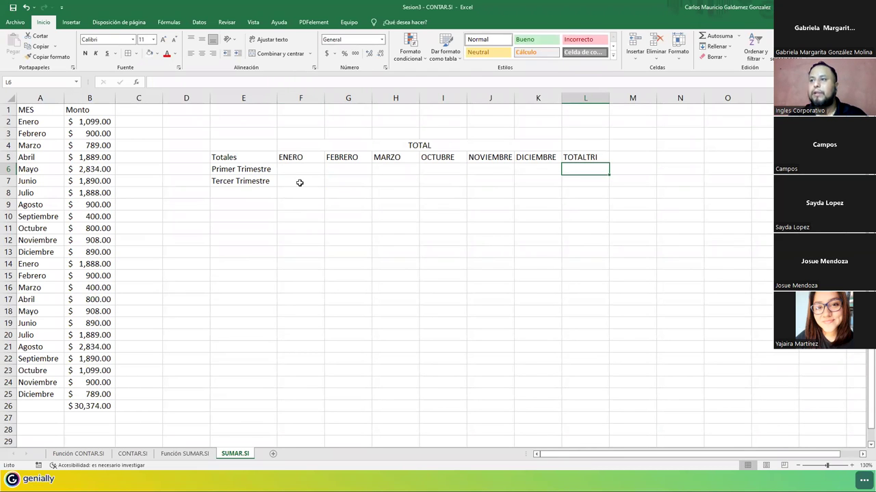
{"action": "left_click", "coordinate": [238, 181]}
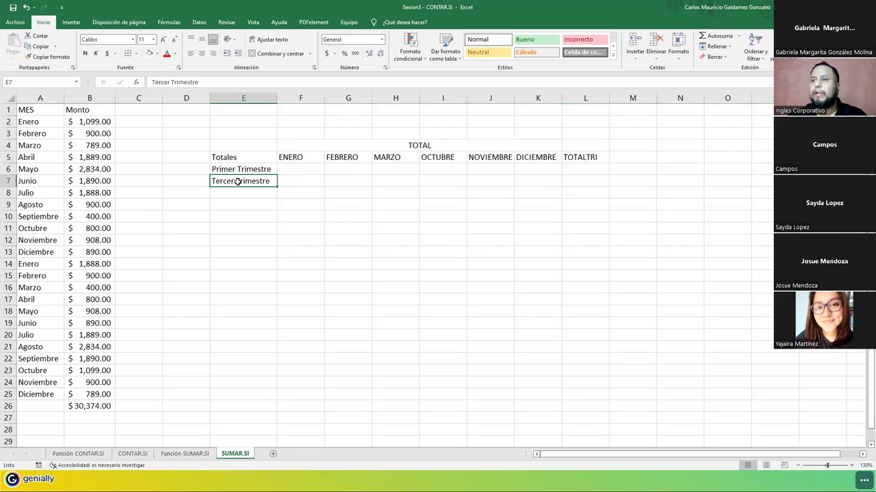
{"action": "key", "text": "Delete"}
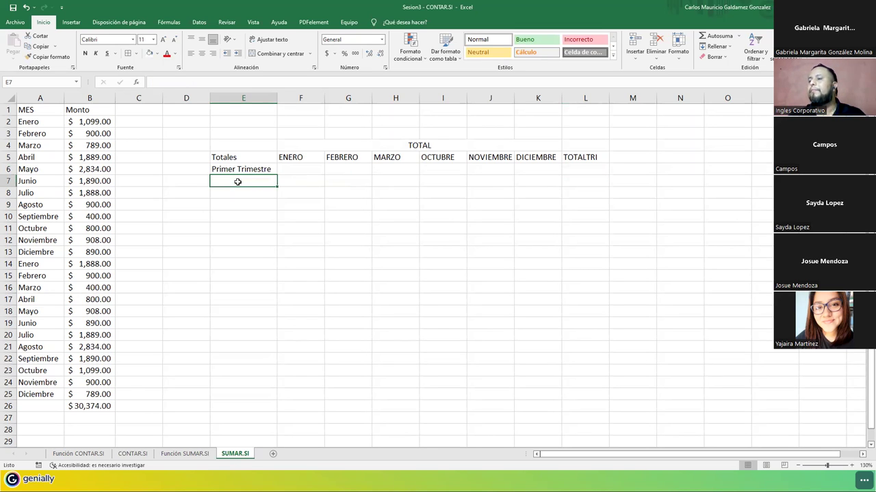
Begin a =suma formula in F6, the ENERO cell of the Primer Trimestre row.
{"action": "left_click", "coordinate": [293, 169]}
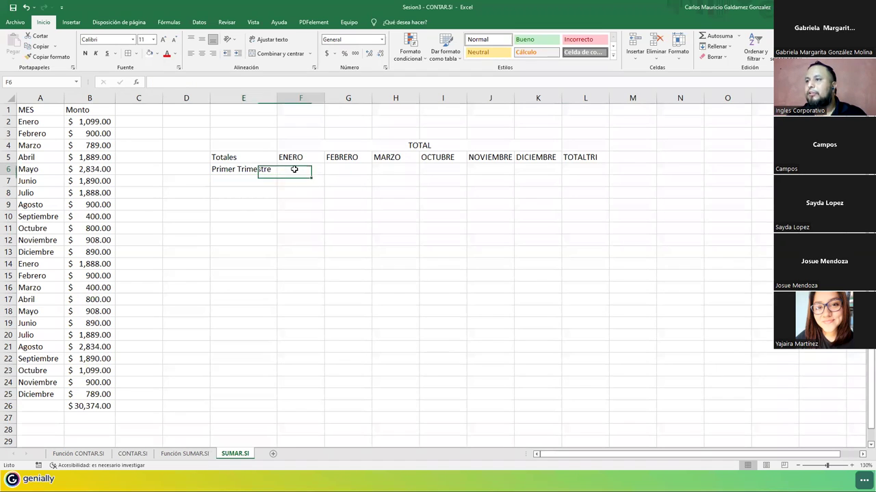
{"action": "type", "text": "="}
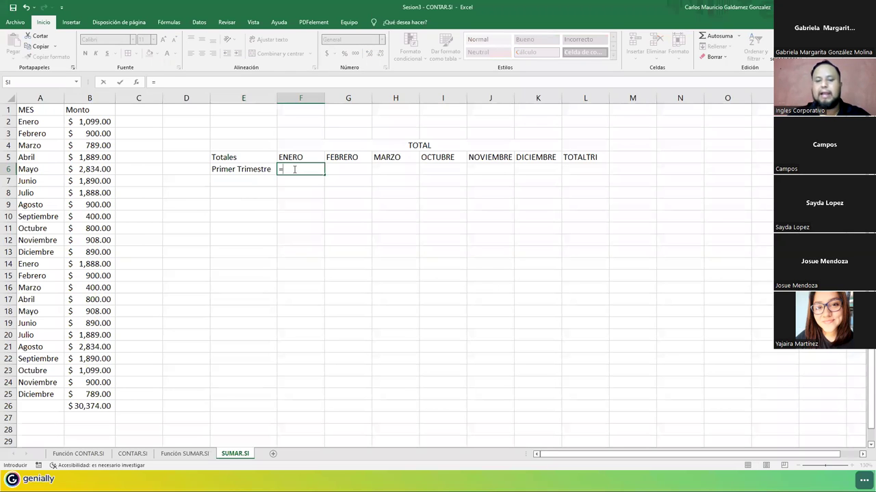
{"action": "type", "text": "suma"}
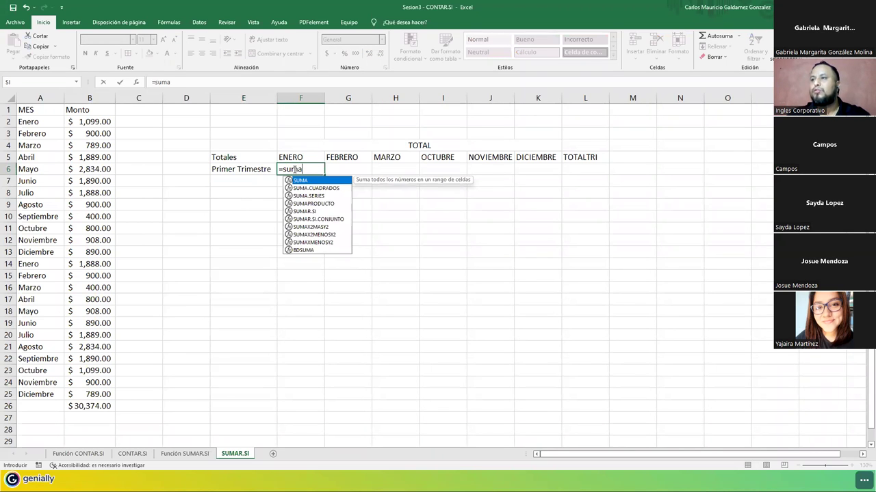
In F6, enter SUMAR.SI with range A2:B25, criterion F5 and sum range B2:B25, and check it by selecting both Enero amounts.
{"action": "type", "text": "r.si"}
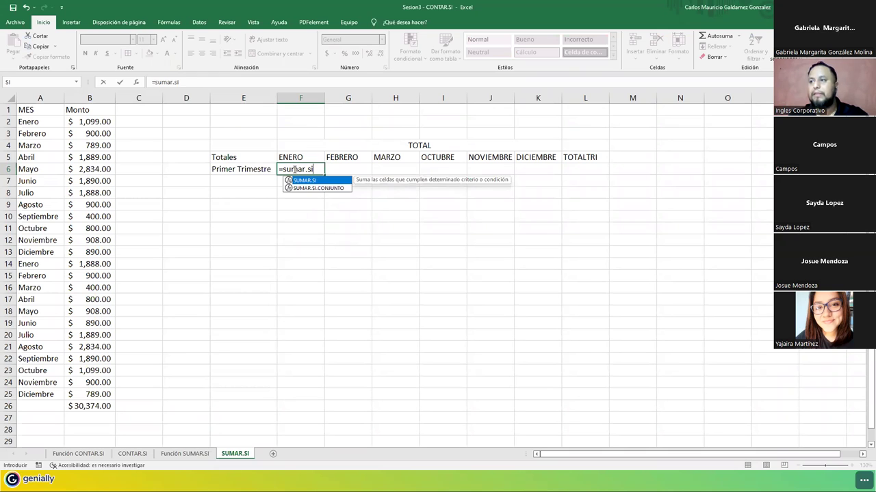
{"action": "key", "text": "Tab"}
{"action": "left_click_drag", "start_coordinate": [29, 121], "coordinate": [85, 394]}
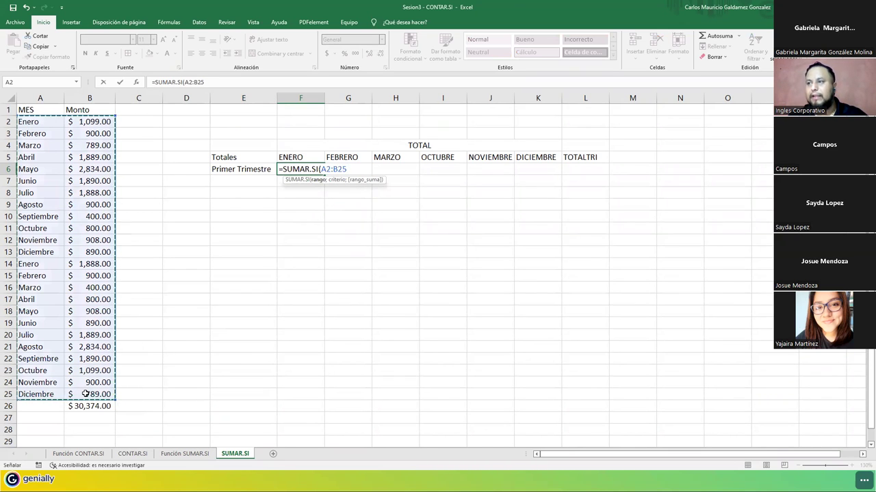
{"action": "type", "text": ";"}
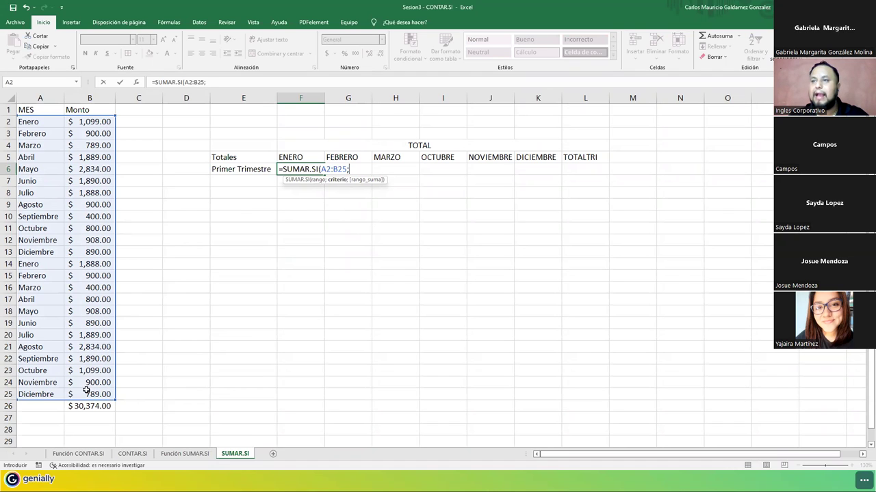
{"action": "left_click", "coordinate": [282, 157]}
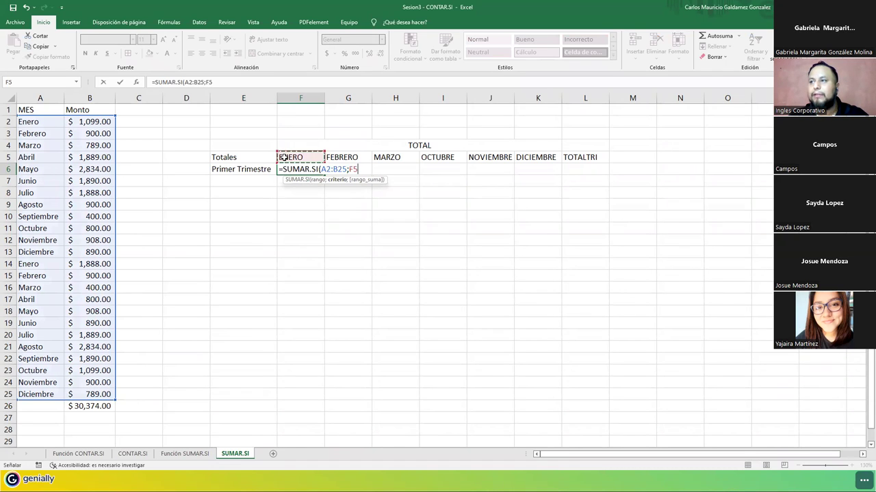
{"action": "type", "text": ";"}
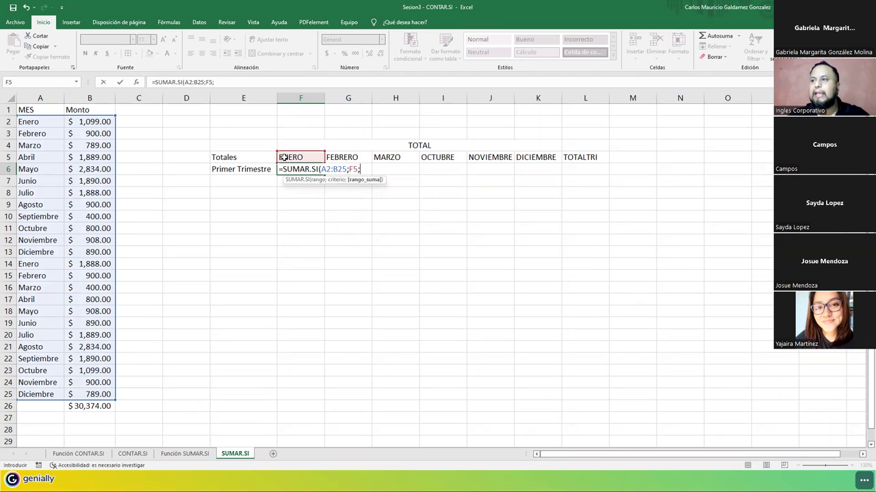
{"action": "left_click_drag", "start_coordinate": [106, 122], "coordinate": [84, 395]}
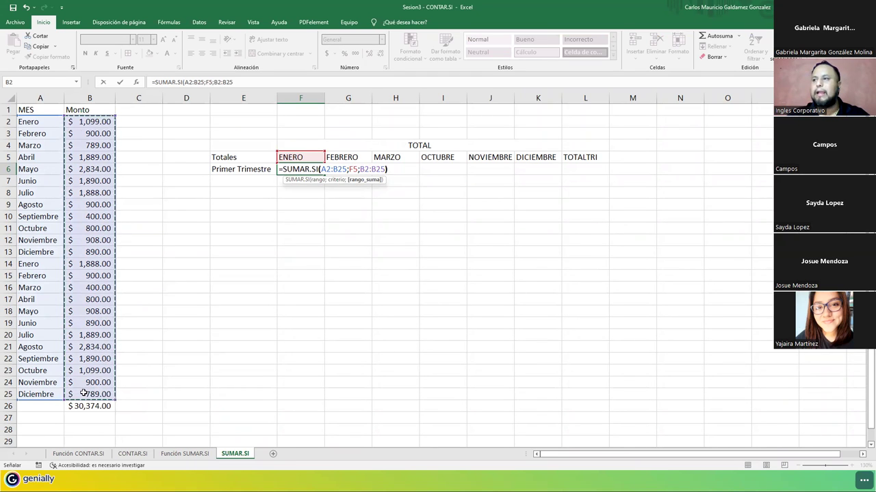
{"action": "key", "text": "Return"}
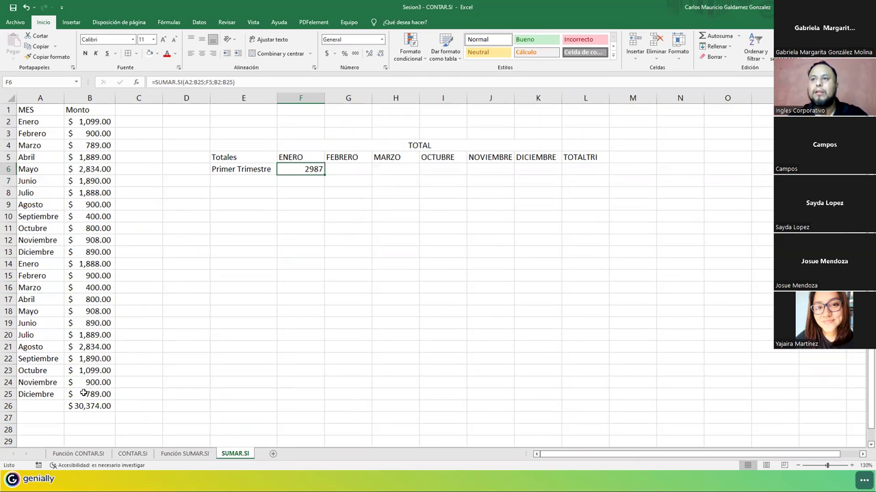
{"action": "left_click", "coordinate": [87, 125]}
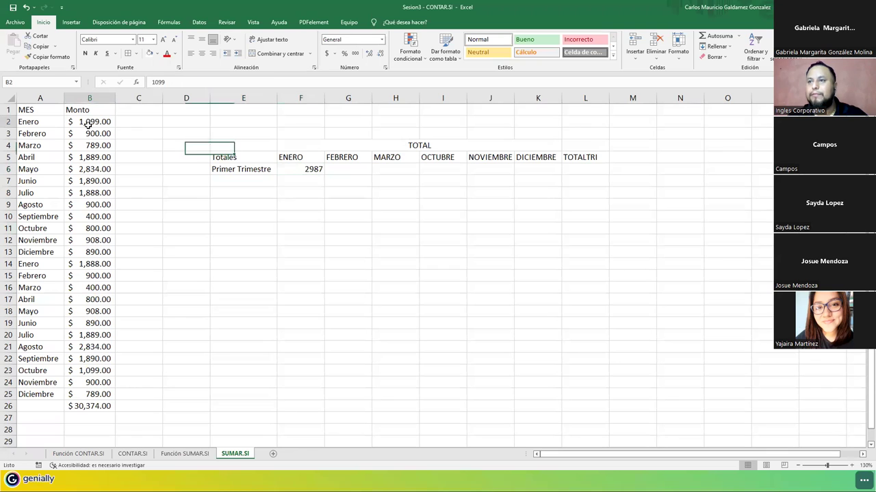
{"action": "left_click", "coordinate": [88, 263], "text": "ctrl"}
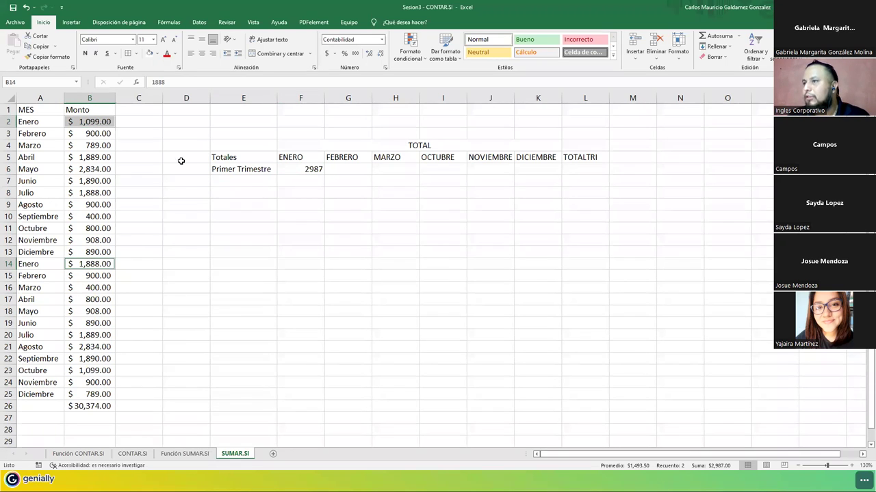
Apply the Contabilidad number format to F6:L6 and select the empty cell under TOTALTRI.
{"action": "left_click", "coordinate": [299, 171]}
{"action": "left_click_drag", "start_coordinate": [374, 171], "coordinate": [590, 170]}
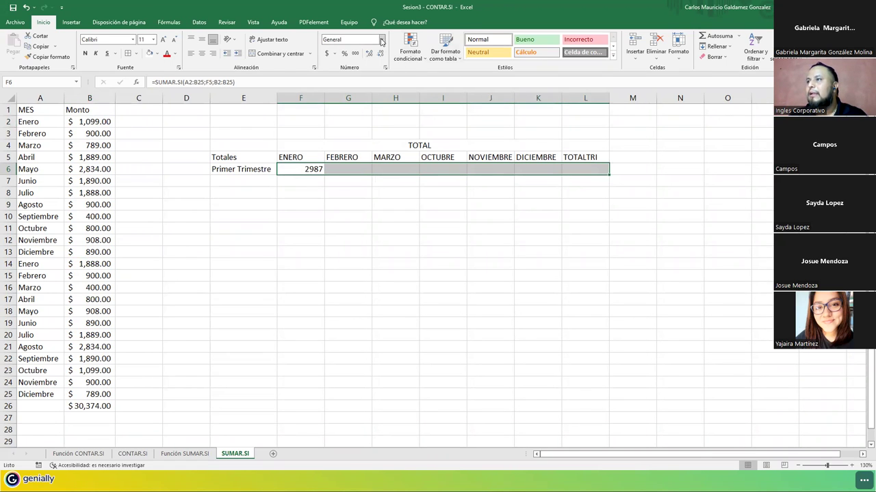
{"action": "left_click", "coordinate": [381, 39]}
{"action": "left_click", "coordinate": [370, 114]}
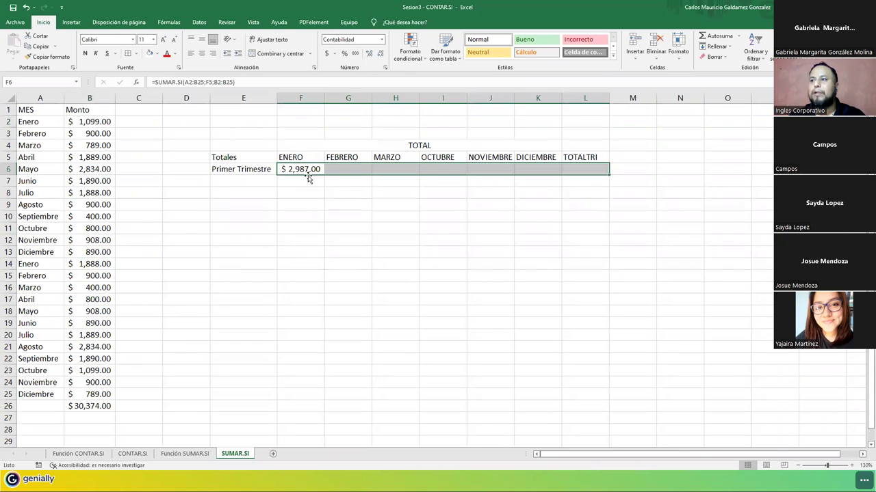
{"action": "left_click", "coordinate": [308, 176]}
{"action": "left_click", "coordinate": [577, 170]}
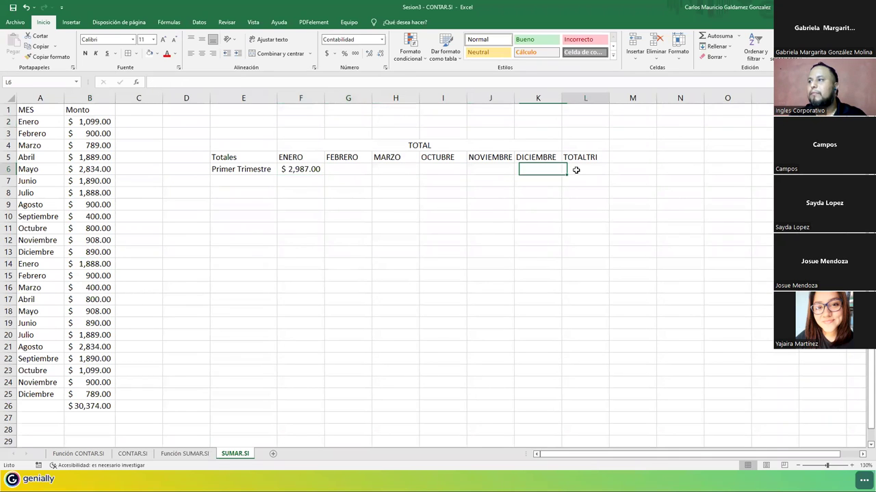
{"action": "left_click", "coordinate": [715, 38]}
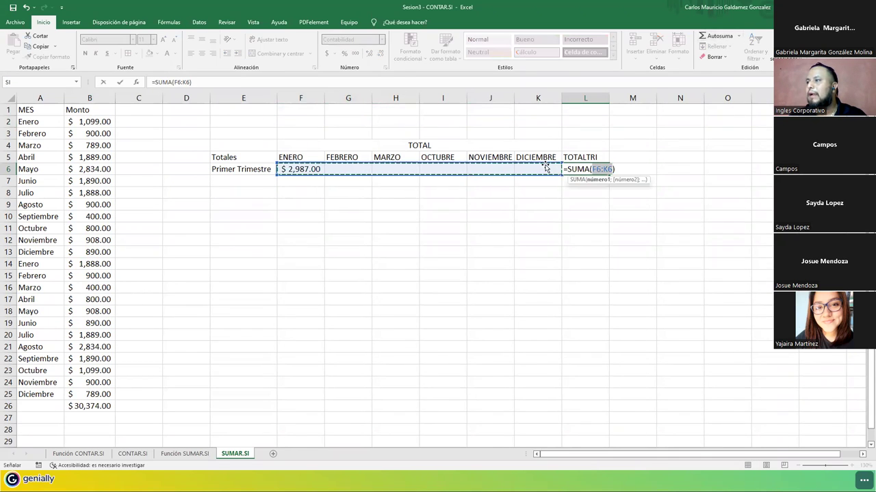
{"action": "key", "text": "BackSpace"}
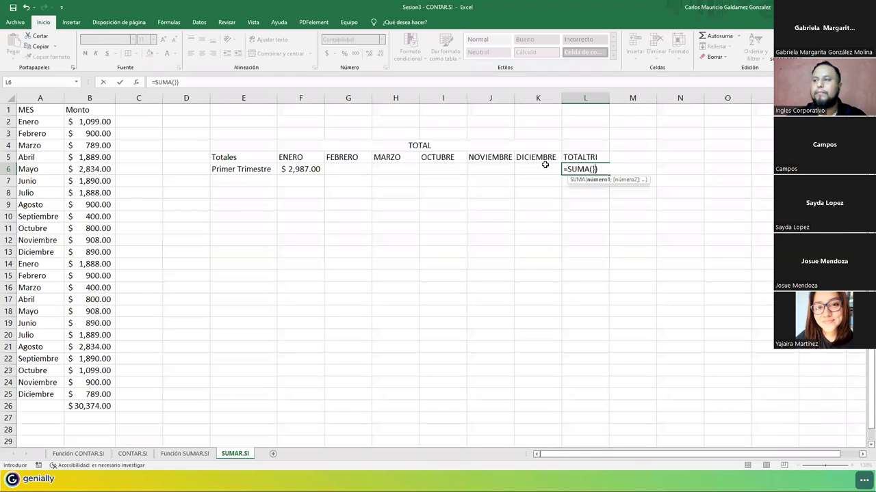
{"action": "key", "text": "Escape"}
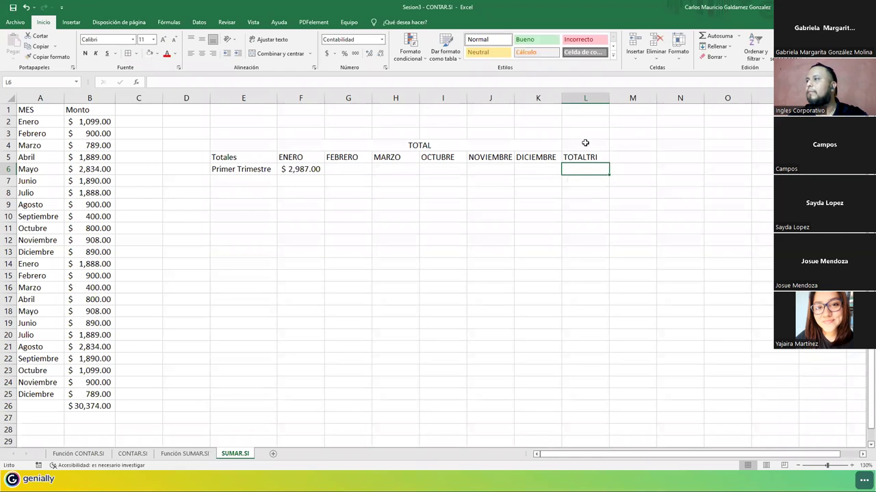
Total the month cells F6:K6 in L6 with AutoSum.
{"action": "left_click", "coordinate": [721, 39]}
{"action": "key", "text": "Return"}
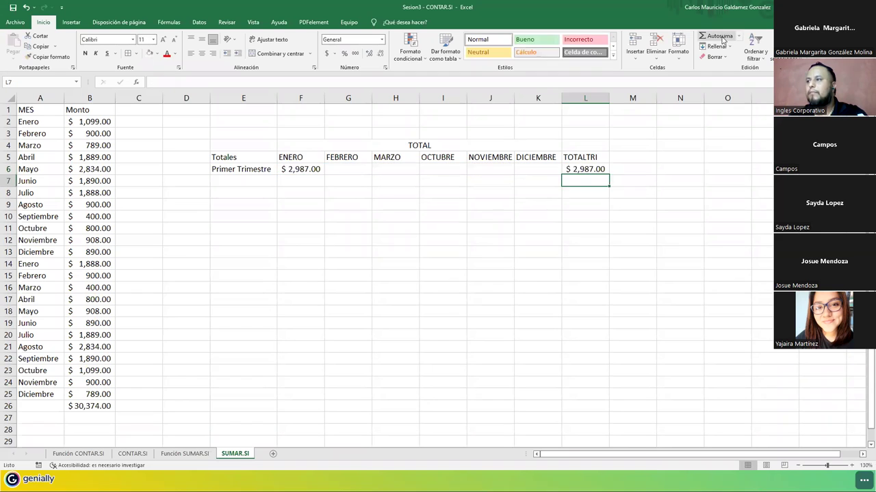
Try to fill the F6 formula across to K6 with its relative ranges, and inspect the references in G6.
{"action": "left_click", "coordinate": [299, 169]}
{"action": "left_click_drag", "start_coordinate": [324, 174], "coordinate": [542, 169]}
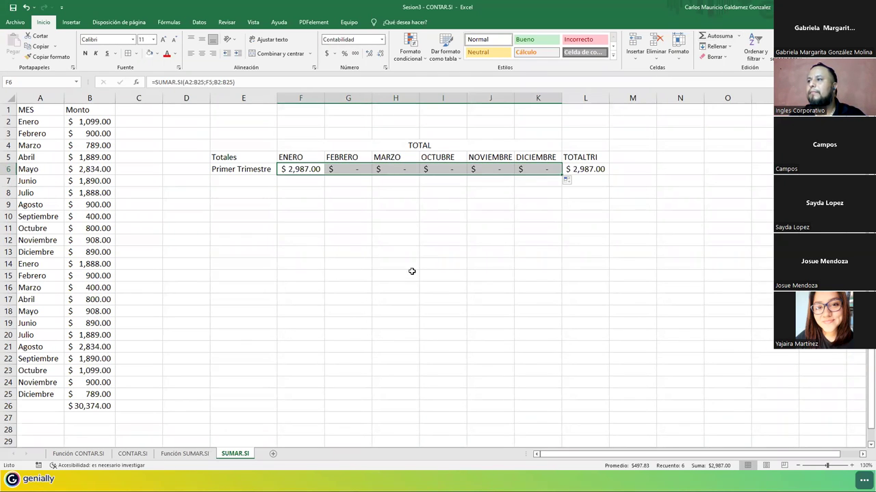
{"action": "left_click", "coordinate": [340, 169]}
{"action": "double_click", "coordinate": [339, 170]}
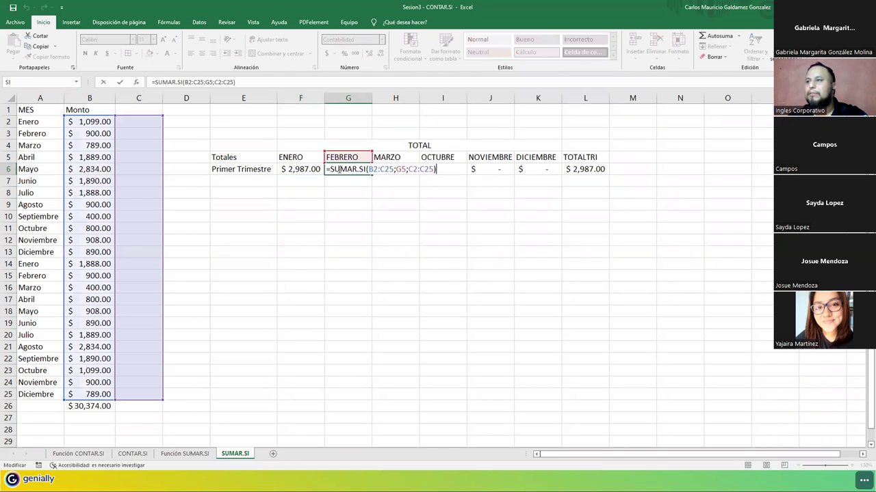
{"action": "key", "text": "Escape"}
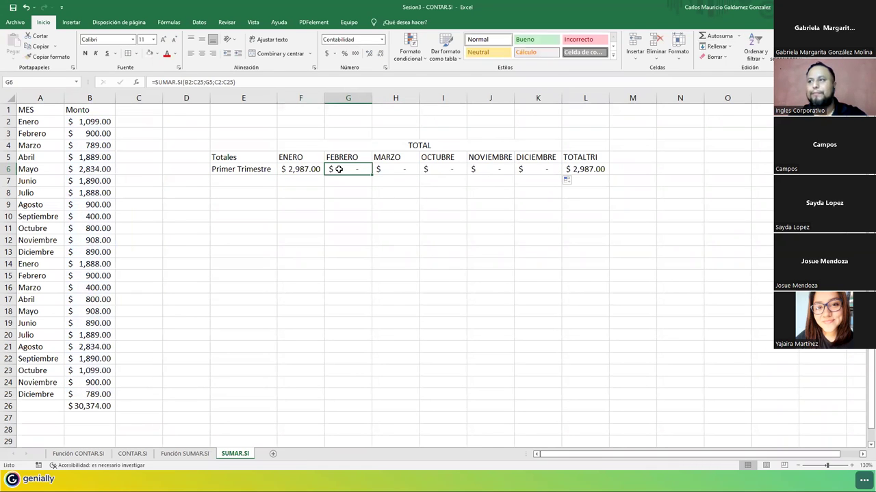
Make the ranges in F6's SUMAR.SI formula absolute, as $A$2:$B$25 and $B$2:$B$25, keeping criterion F5 relative.
{"action": "left_click", "coordinate": [313, 170]}
{"action": "double_click", "coordinate": [310, 169]}
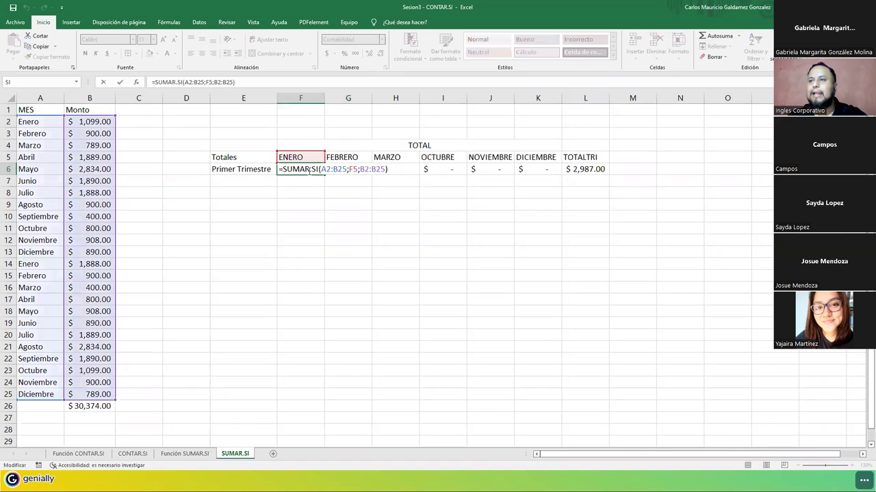
{"action": "left_click", "coordinate": [327, 170]}
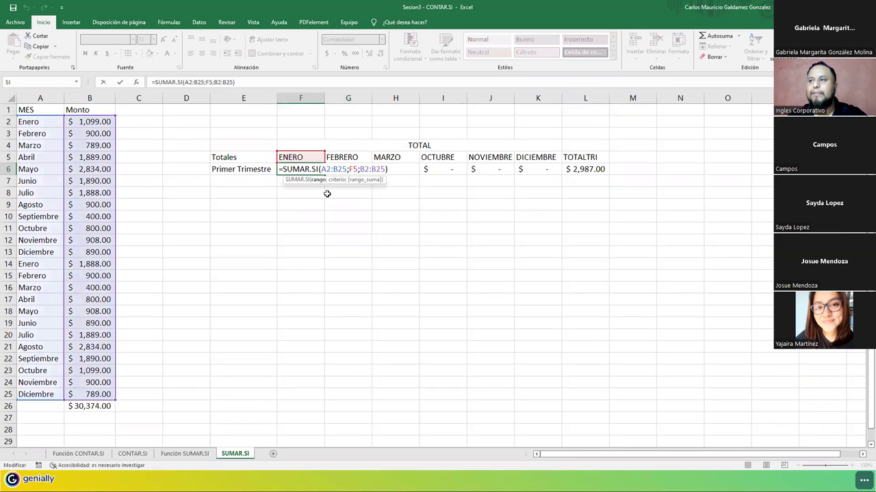
{"action": "key", "text": "F4"}
{"action": "left_click_drag", "start_coordinate": [346, 170], "coordinate": [363, 171]}
{"action": "key", "text": "F4"}
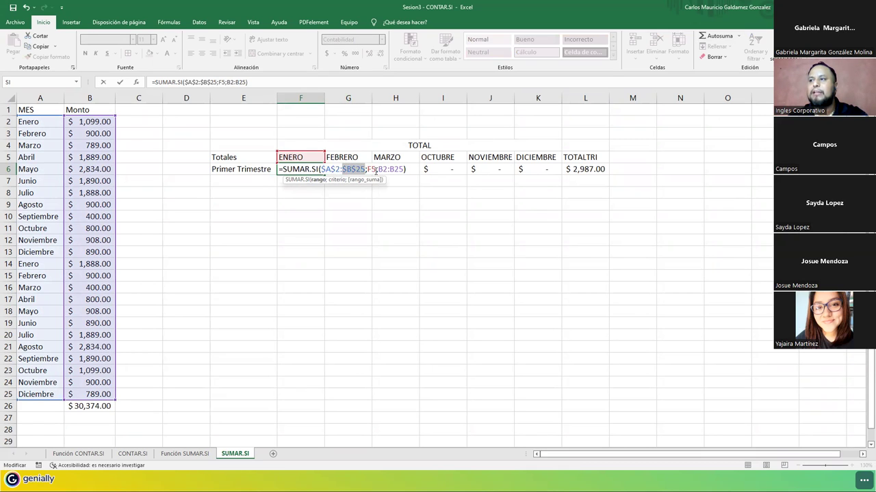
{"action": "left_click_drag", "start_coordinate": [379, 170], "coordinate": [406, 169]}
{"action": "key", "text": "F4"}
{"action": "key", "text": "F4"}
{"action": "key", "text": "Return"}
Fill the corrected F6 formula across to K6 and autofit the width of column L.
{"action": "left_click", "coordinate": [303, 173]}
{"action": "left_click_drag", "start_coordinate": [325, 176], "coordinate": [545, 171]}
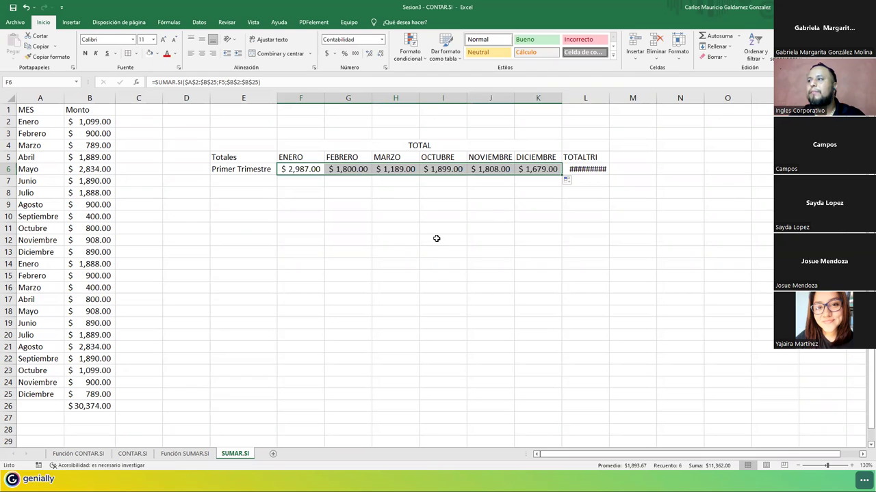
{"action": "double_click", "coordinate": [609, 99]}
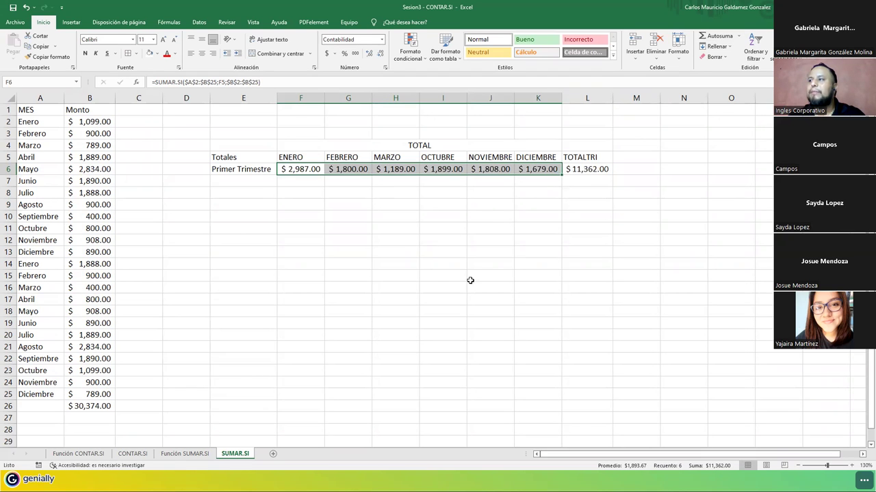
Format the TOTALTRI amount in L6 in red and bold.
{"action": "left_click_drag", "start_coordinate": [301, 159], "coordinate": [537, 158]}
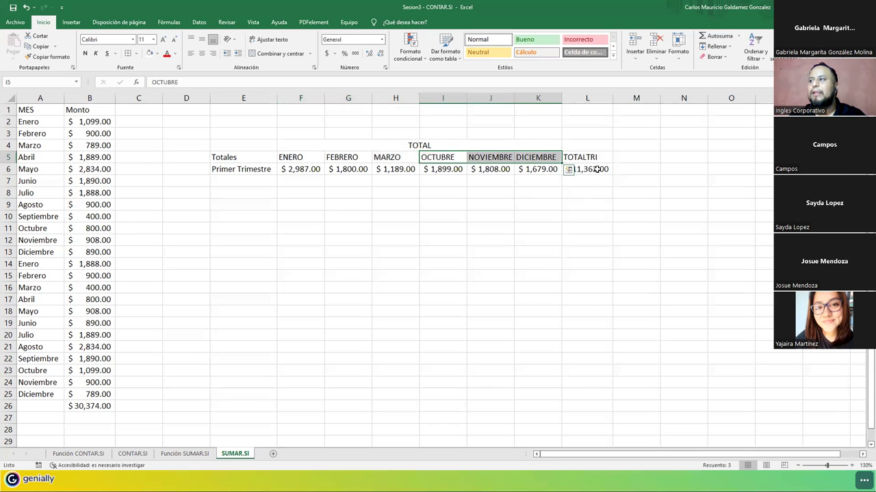
{"action": "left_click", "coordinate": [595, 169]}
{"action": "left_click", "coordinate": [166, 53]}
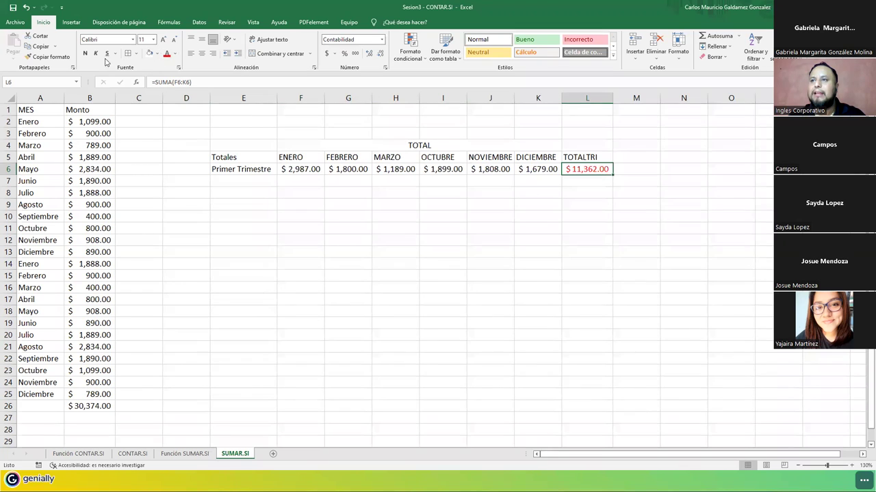
{"action": "left_click", "coordinate": [85, 53]}
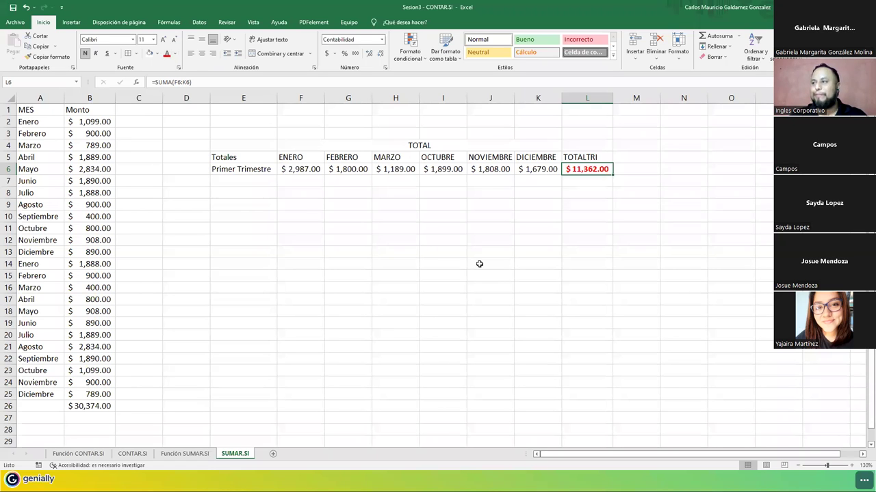
Examine the absolute references of the range and sum range in F6's SUMAR.SI formula, and compare them with G6.
{"action": "left_click", "coordinate": [298, 169]}
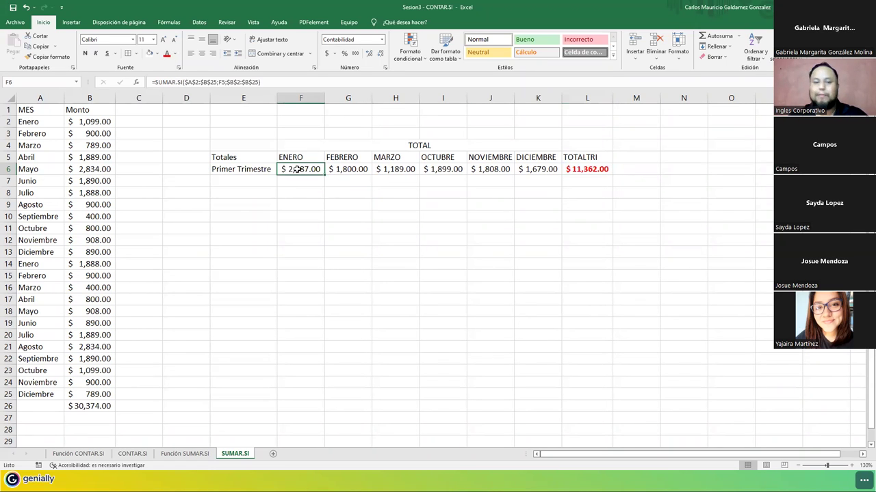
{"action": "double_click", "coordinate": [298, 169]}
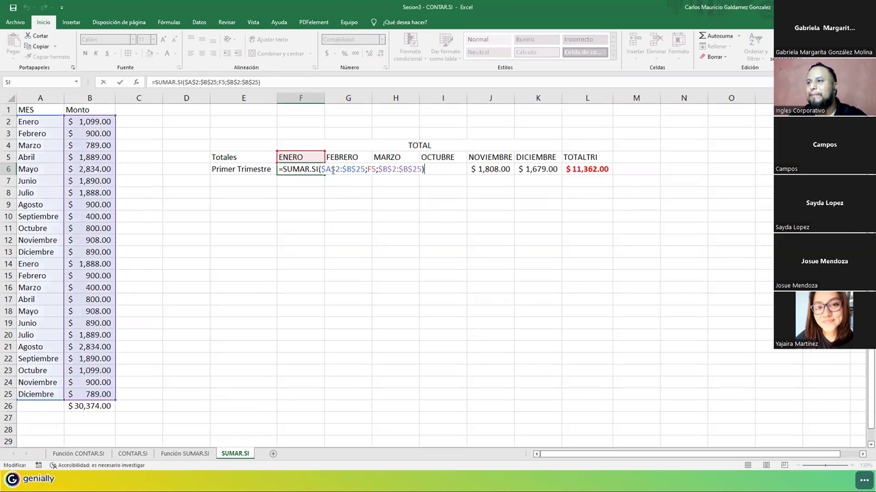
{"action": "mouse_move", "coordinate": [323, 170]}
{"action": "left_mouse_down"}
{"action": "mouse_move", "coordinate": [356, 170]}
{"action": "mouse_move", "coordinate": [327, 170]}
{"action": "left_mouse_up"}
{"action": "left_click", "coordinate": [344, 169]}
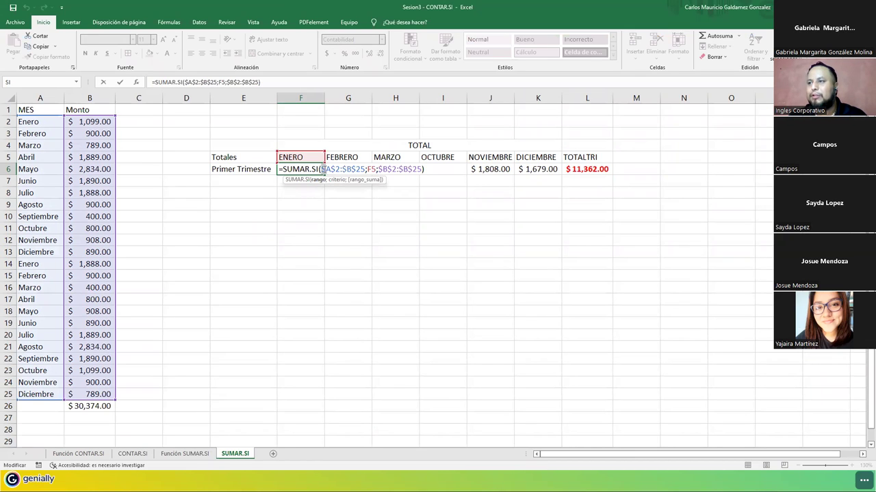
{"action": "left_click_drag", "start_coordinate": [336, 169], "coordinate": [340, 169]}
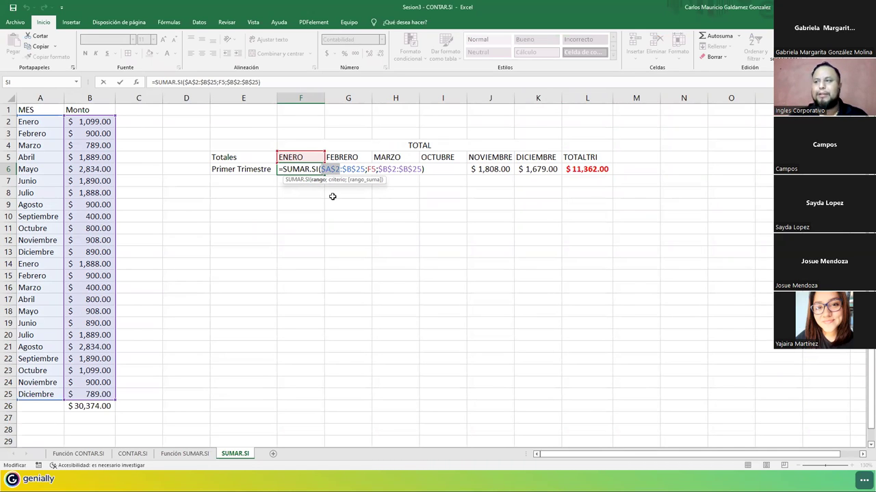
{"action": "left_click", "coordinate": [331, 169]}
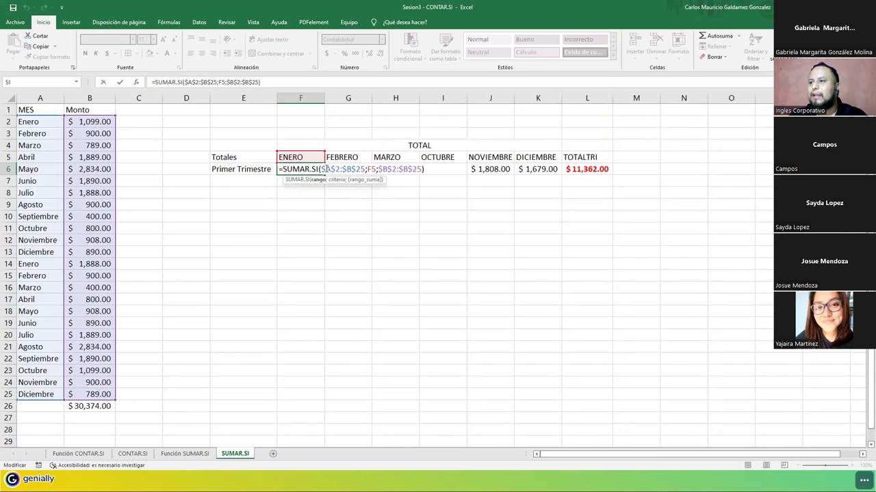
{"action": "double_click", "coordinate": [327, 169]}
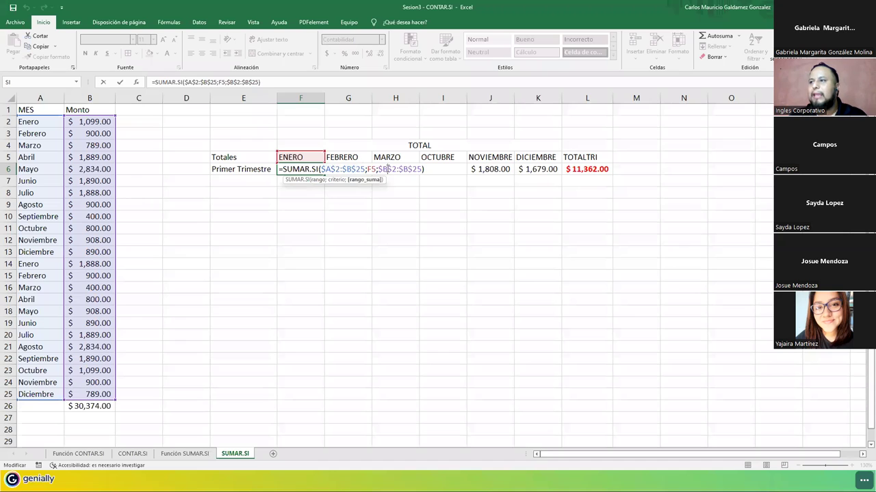
{"action": "double_click", "coordinate": [387, 168]}
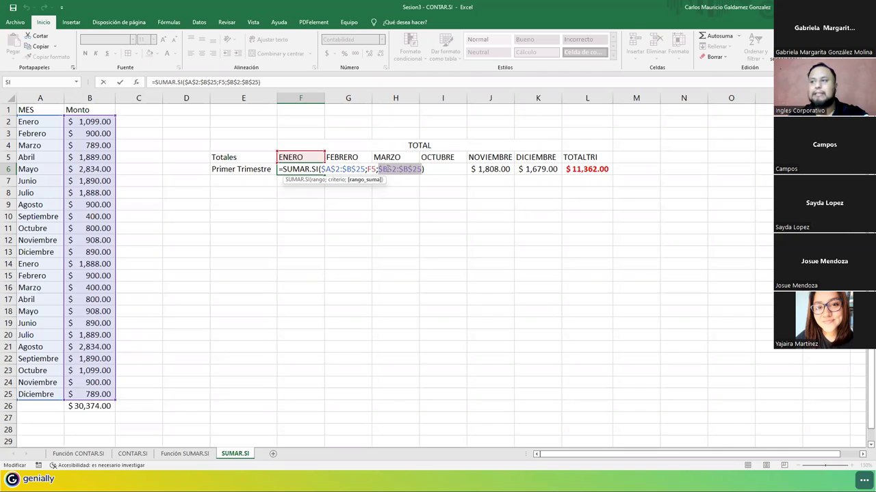
{"action": "key", "text": "ctrl+Return"}
{"action": "left_click", "coordinate": [340, 169]}
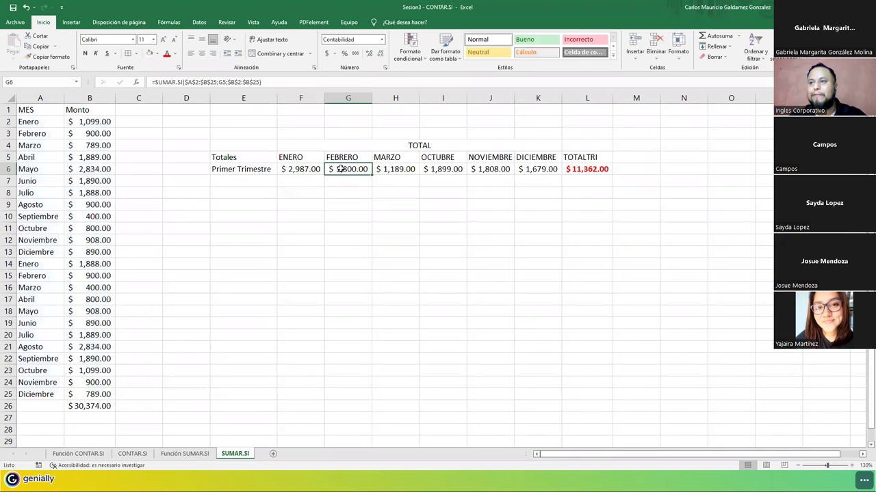
Check the FEBRERO and MARZO totals against the matching amounts in column B, and the TOTALTRI sum against F6:K6.
{"action": "left_click", "coordinate": [68, 134]}
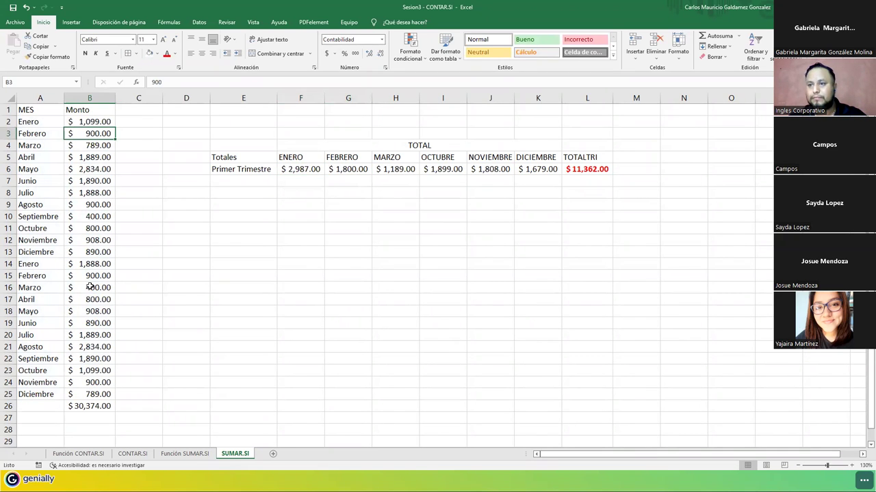
{"action": "left_click", "coordinate": [89, 276], "text": "ctrl"}
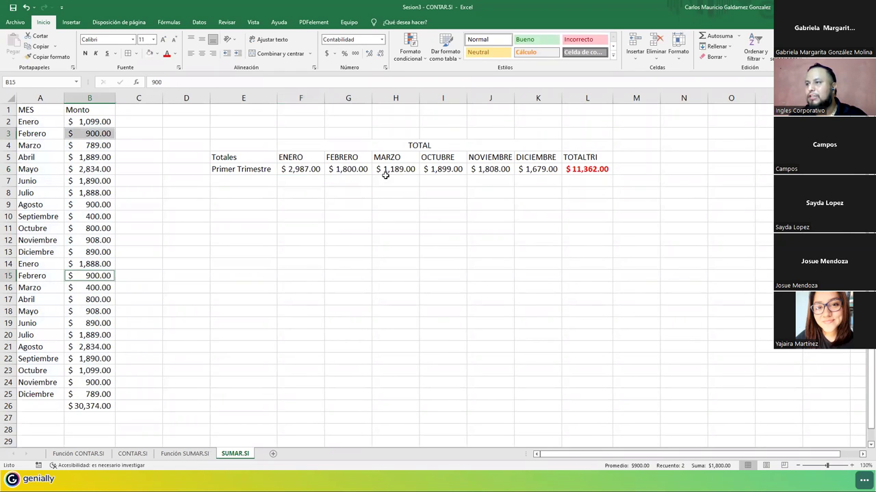
{"action": "left_click", "coordinate": [385, 171]}
{"action": "left_click", "coordinate": [105, 143]}
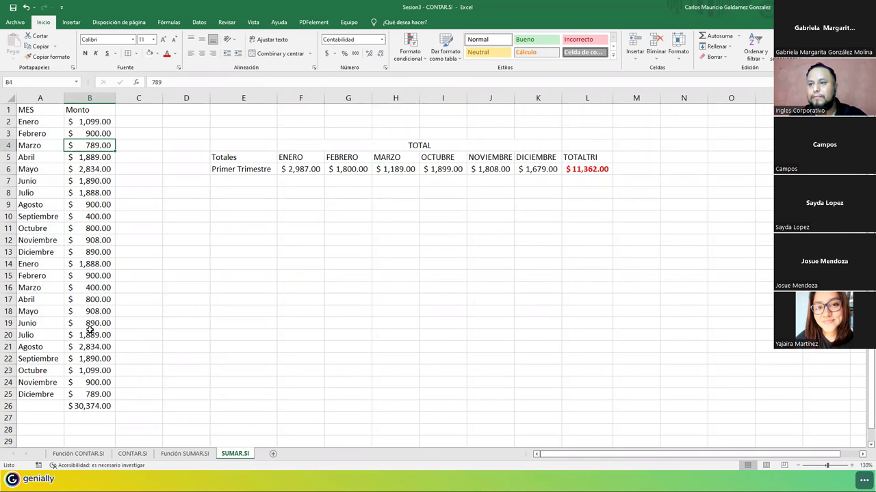
{"action": "left_click", "coordinate": [79, 287], "text": "ctrl"}
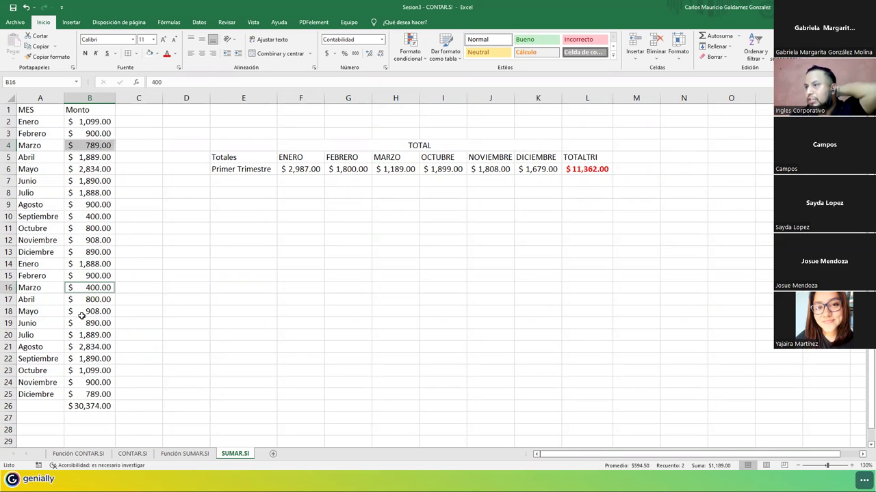
{"action": "left_click", "coordinate": [385, 173]}
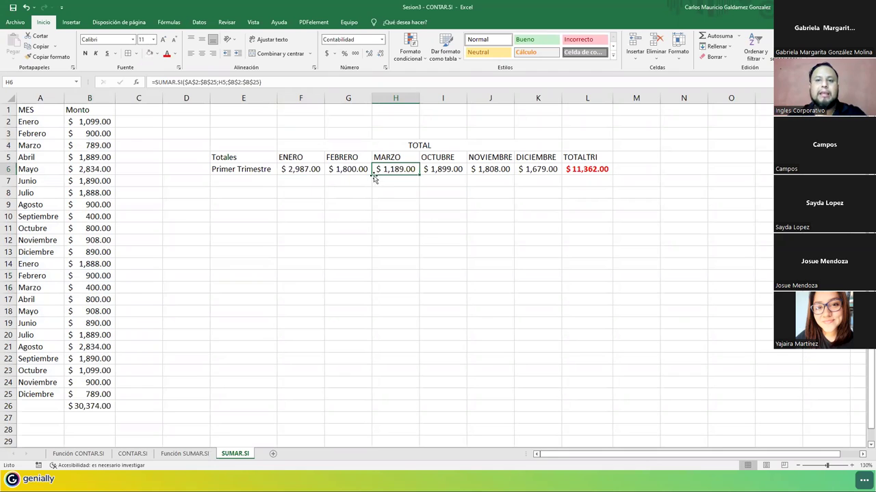
{"action": "left_click_drag", "start_coordinate": [296, 169], "coordinate": [541, 172]}
{"action": "left_click", "coordinate": [593, 169]}
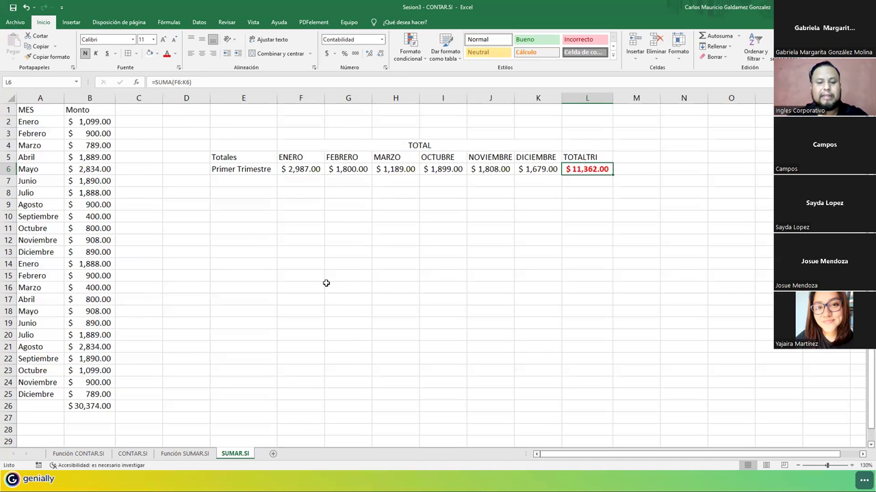
Copy the range A1:L26 of the SUMAR.SI sheet into a new blank workbook.
{"action": "left_click", "coordinate": [15, 22]}
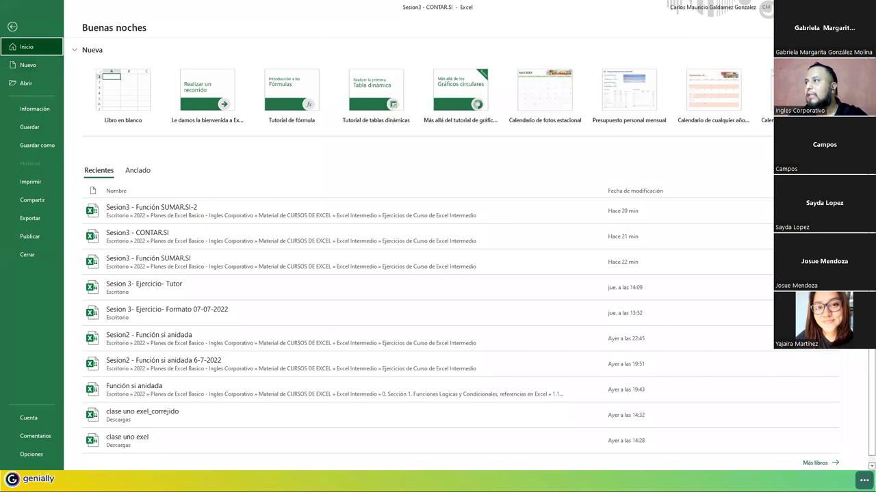
{"action": "key", "text": "Escape"}
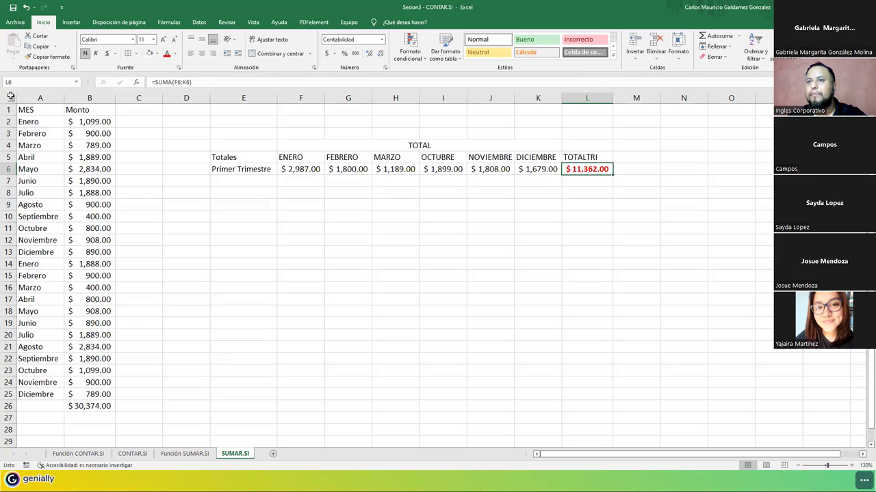
{"action": "left_click_drag", "start_coordinate": [30, 111], "coordinate": [563, 404]}
{"action": "key", "text": "ctrl+c"}
{"action": "key", "text": "ctrl+n"}
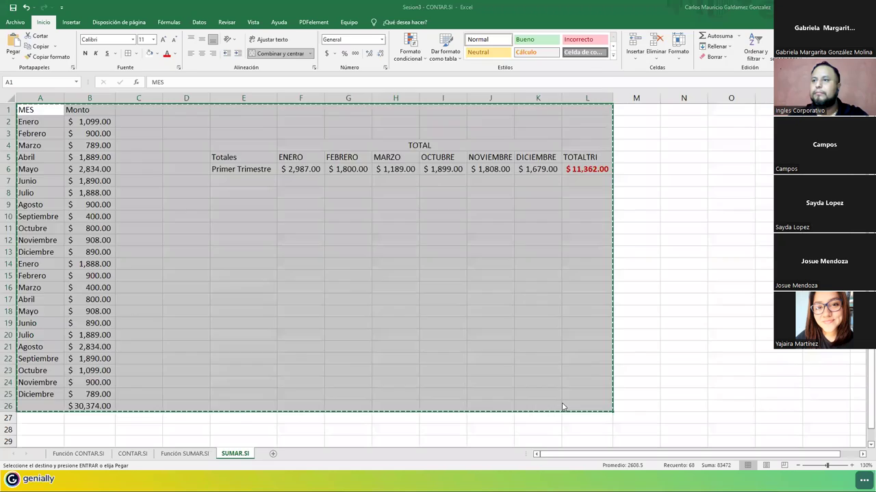
{"action": "key", "text": "ctrl+v"}
Clear the monthly formulas from F6:K6 in the new workbook and autofit the width of column E.
{"action": "left_click", "coordinate": [197, 150]}
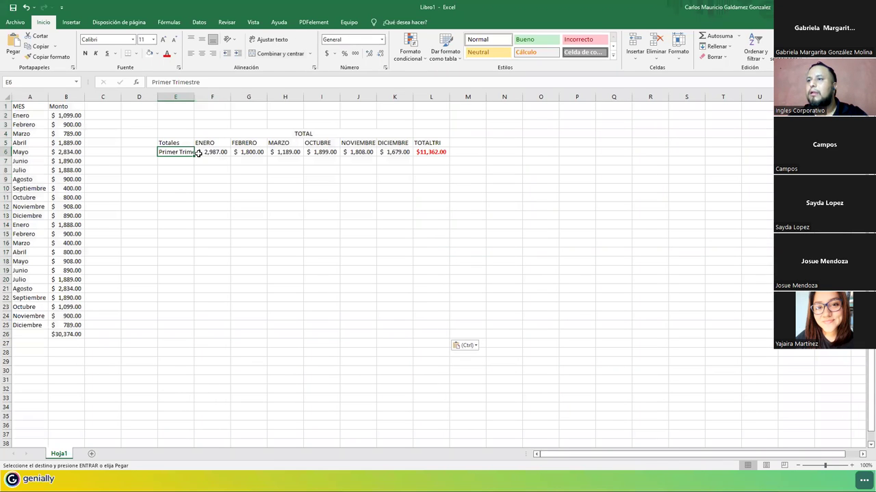
{"action": "left_click_drag", "start_coordinate": [275, 155], "coordinate": [399, 150]}
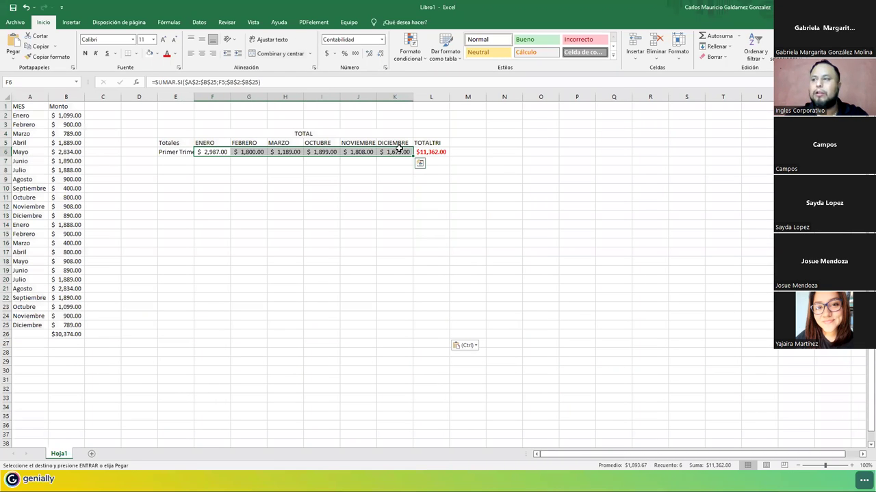
{"action": "key", "text": "Delete"}
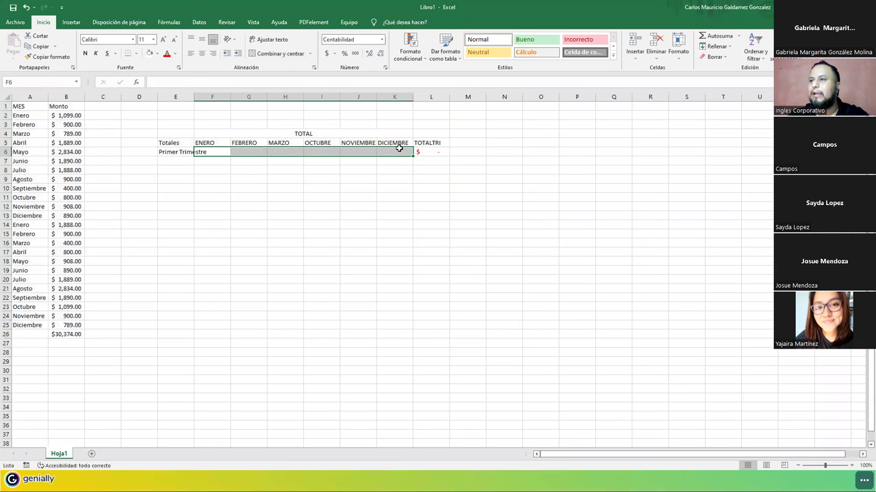
{"action": "double_click", "coordinate": [192, 97]}
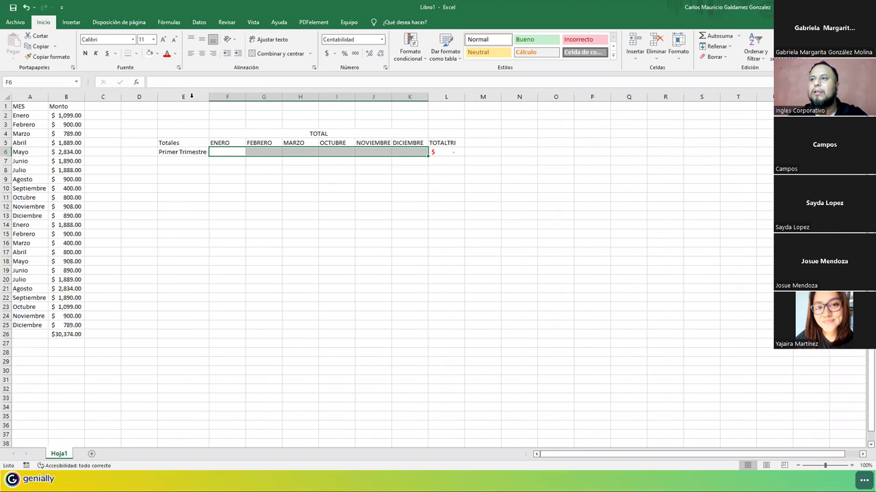
Save the new workbook in the Escritorio folder as "Sesión 3 - Inter 8-9PM Participantes".
{"action": "left_click", "coordinate": [12, 9]}
{"action": "left_click", "coordinate": [371, 289]}
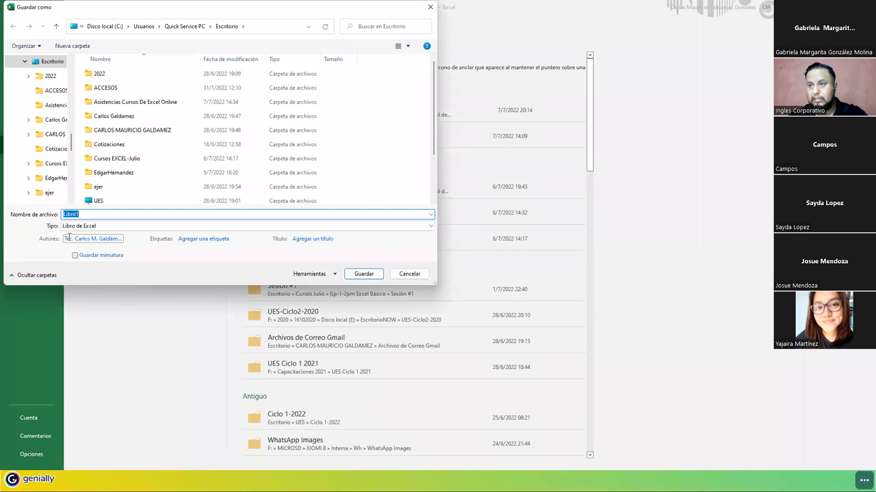
{"action": "type", "text": "Sesi"}
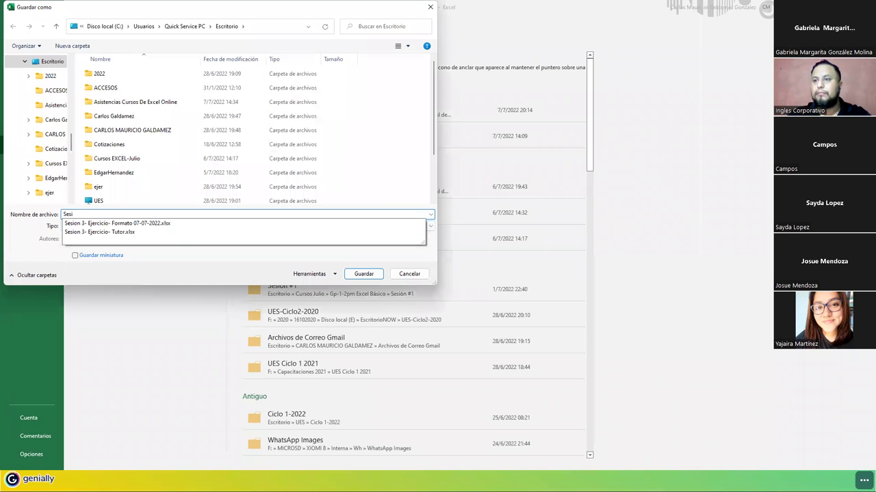
{"action": "type", "text": "ón 3 - Inter 8-9PM"}
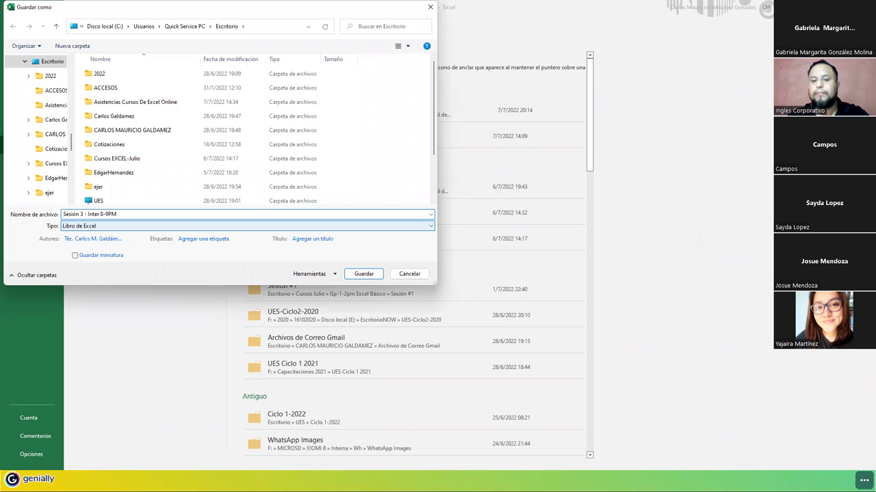
{"action": "type", "text": "pantes"}
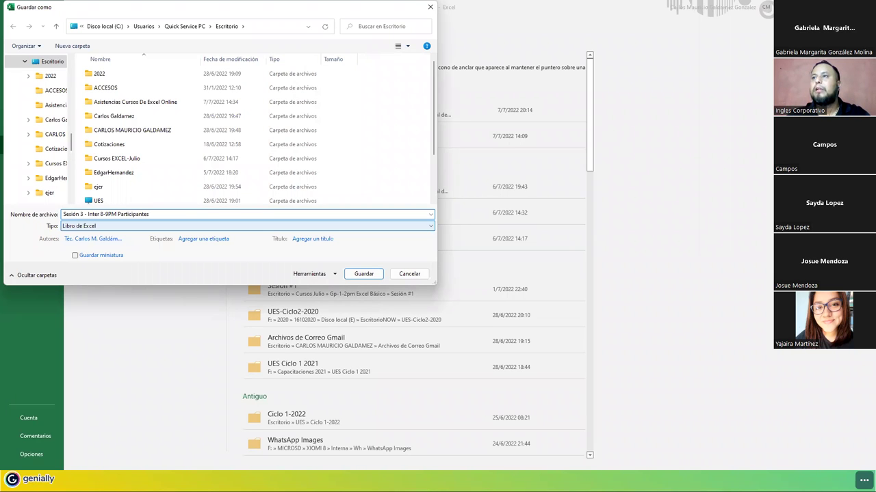
{"action": "key", "text": "Return"}
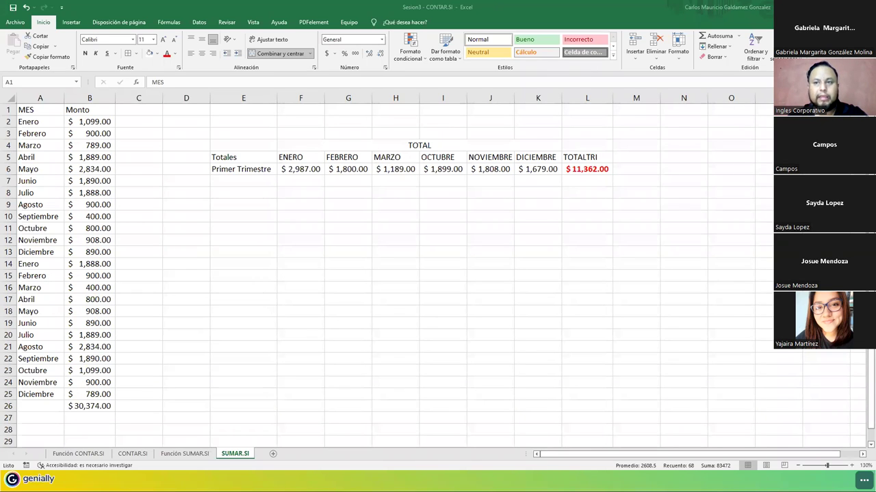
{"action": "key", "text": "alt+Tab"}
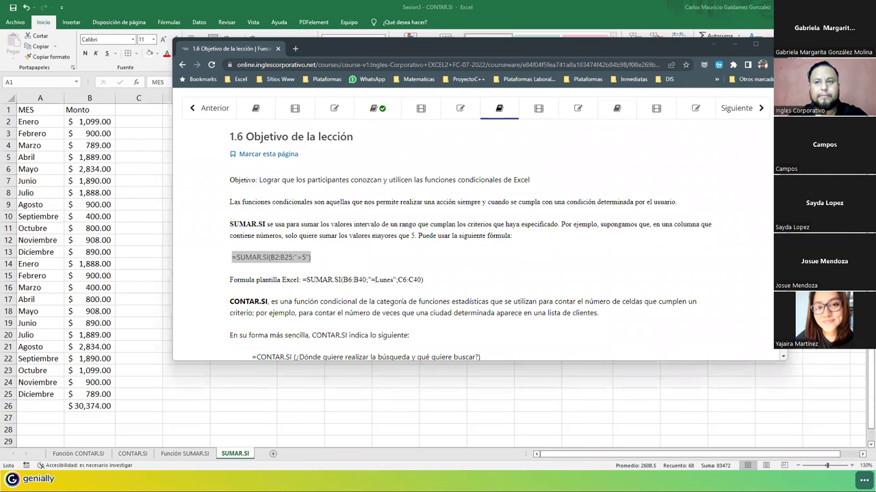
{"action": "key", "text": "alt+Tab"}
{"action": "key", "text": "alt+Tab"}
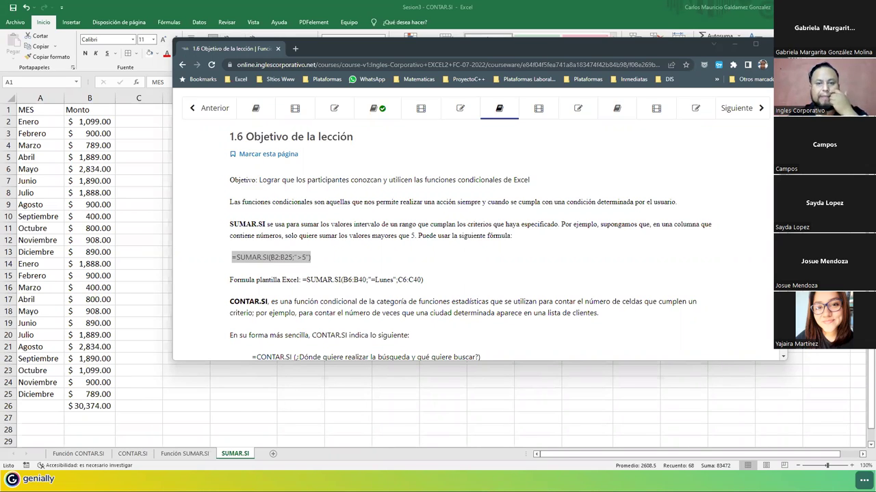
{"action": "left_click", "coordinate": [733, 43]}
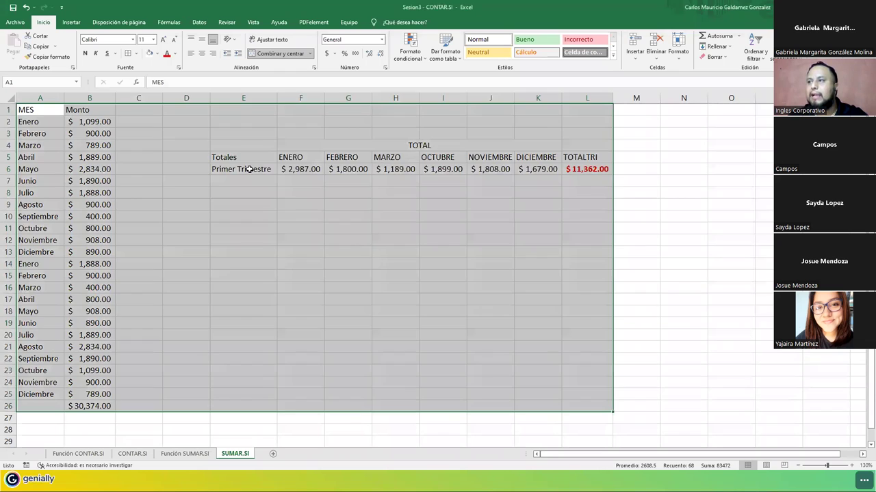
Replace the label in E6 of the SUMAR.SI sheet with "1° y 3° Trimestre".
{"action": "left_click", "coordinate": [372, 209]}
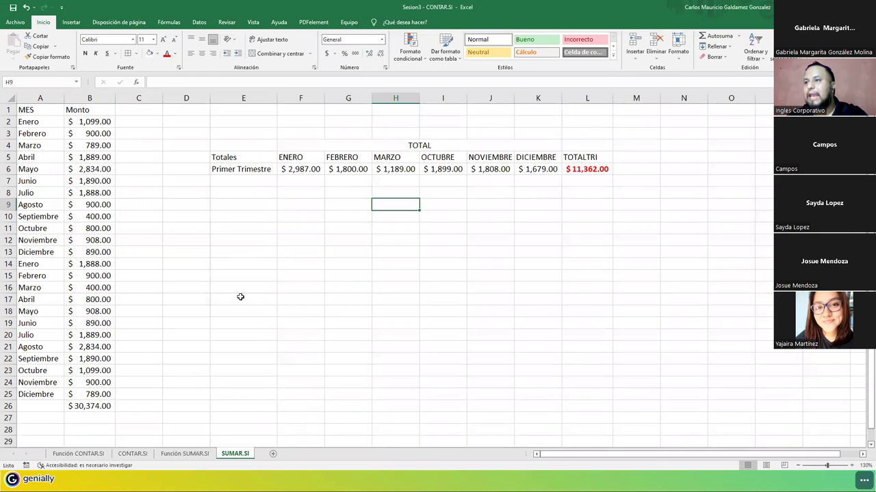
{"action": "key", "text": "Left"}
{"action": "key", "text": "Left"}
{"action": "key", "text": "Left"}
{"action": "key", "text": "Up"}
{"action": "key", "text": "Up"}
{"action": "key", "text": "Up"}
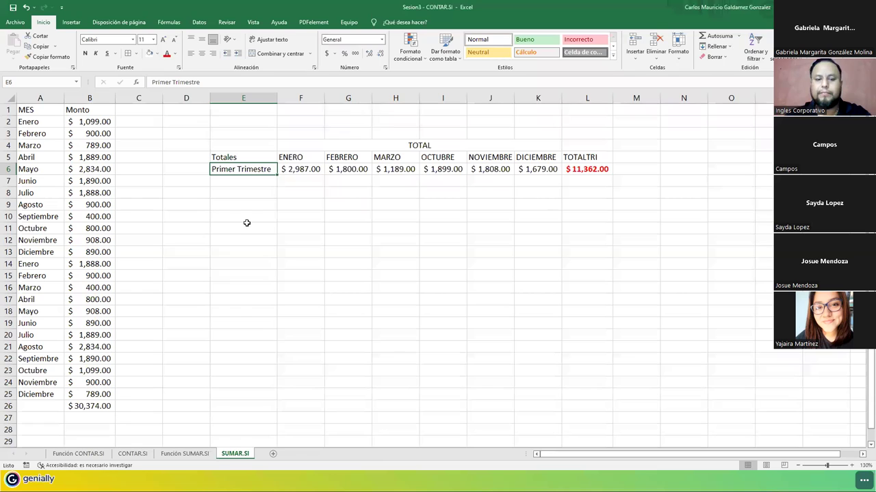
{"action": "key", "text": "BackSpace"}
{"action": "type", "text": "1° y"}
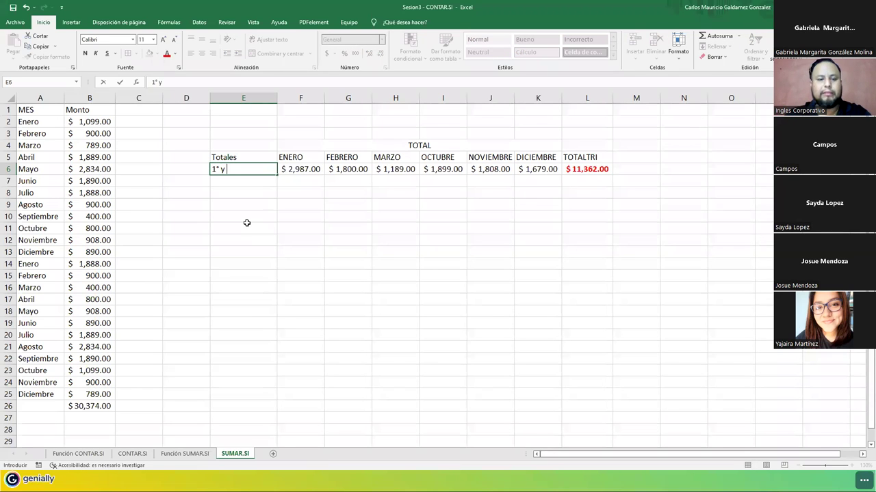
{"action": "type", "text": " 3°"}
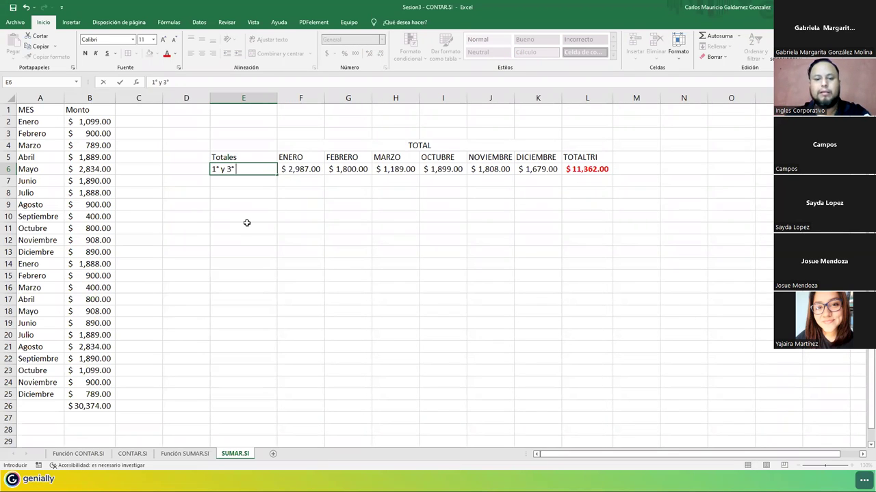
{"action": "type", "text": " Trimestre"}
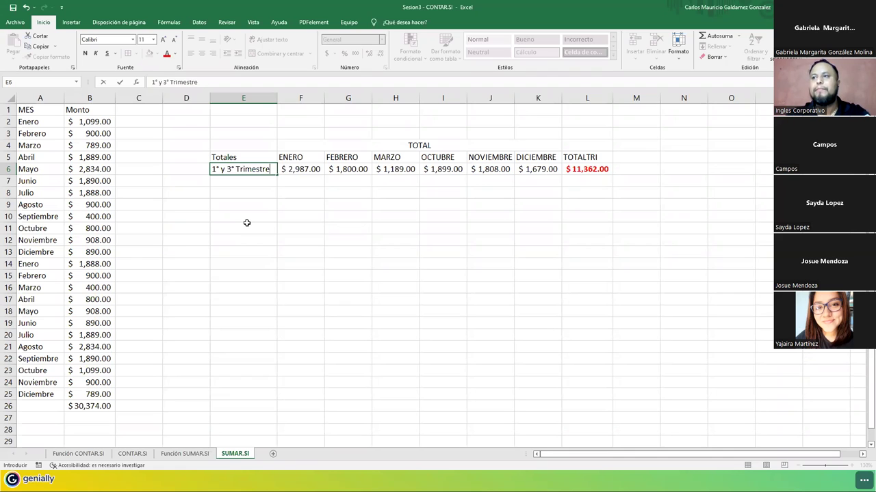
{"action": "key", "text": "Return"}
Enter the labels "Totales" in E9 and "2° Trimestre" in E10 for a second totals table.
{"action": "key", "text": "Down"}
{"action": "key", "text": "Down"}
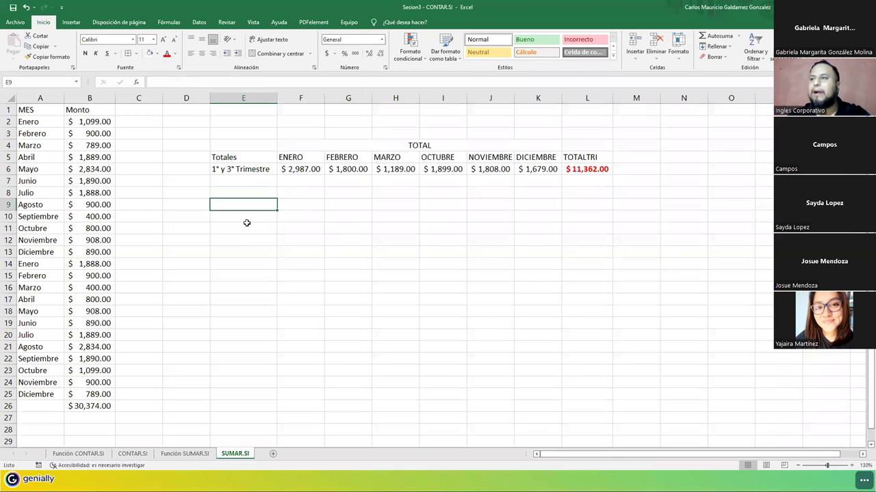
{"action": "type", "text": "Totales"}
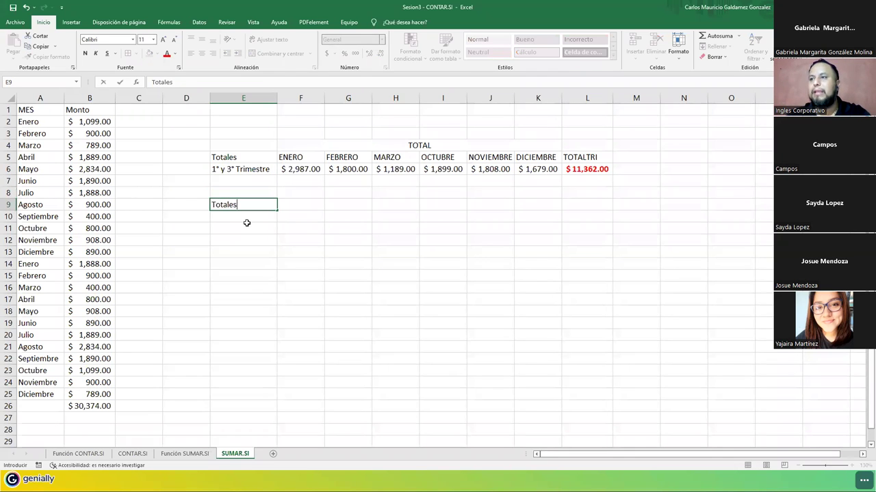
{"action": "key", "text": "Return"}
{"action": "type", "text": "2°"}
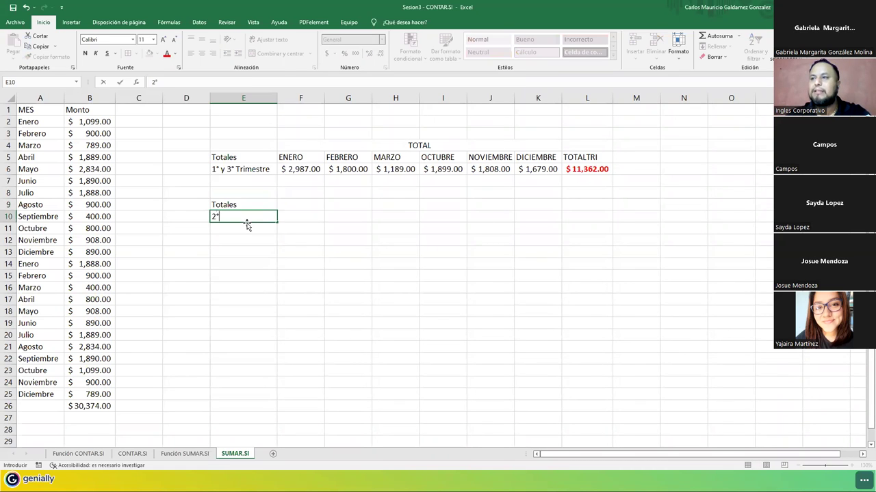
{"action": "type", "text": " Trimestre"}
{"action": "key", "text": "ctrl+Return"}
{"action": "key", "text": "Return"}
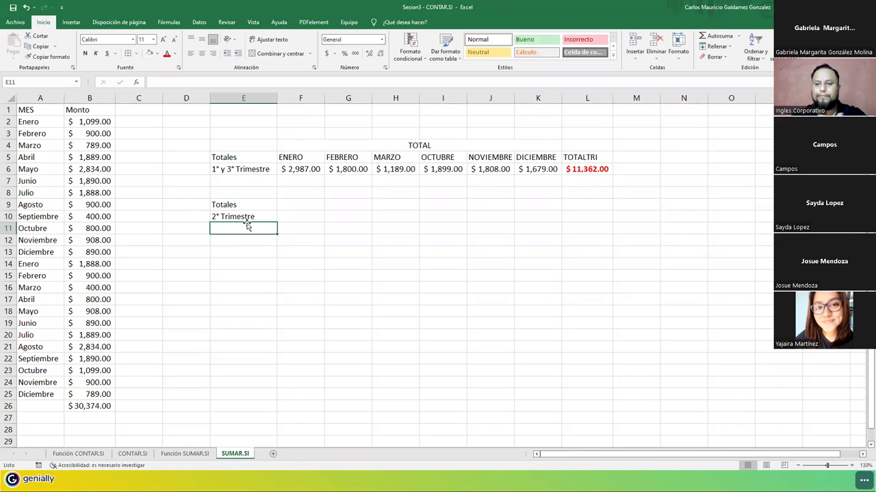
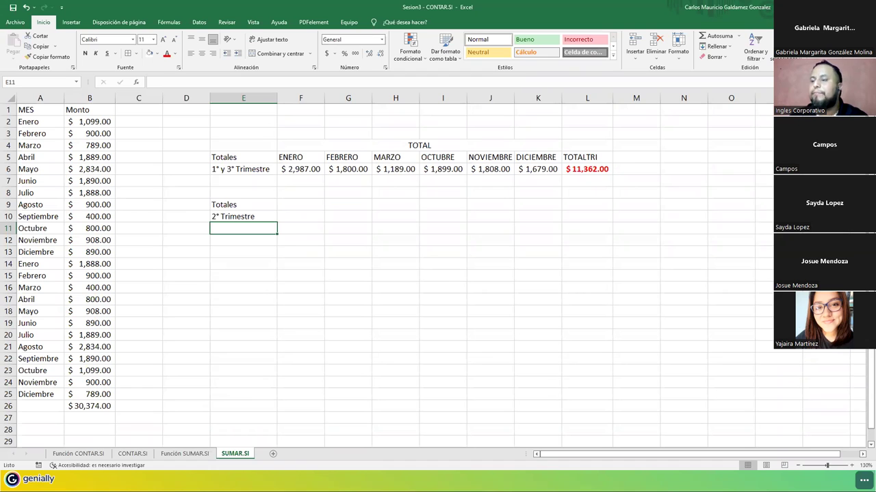
Copy the full text of F6's SUMAR.SI formula and leave the cell without changing it.
{"action": "left_click", "coordinate": [302, 169]}
{"action": "key", "text": "F2"}
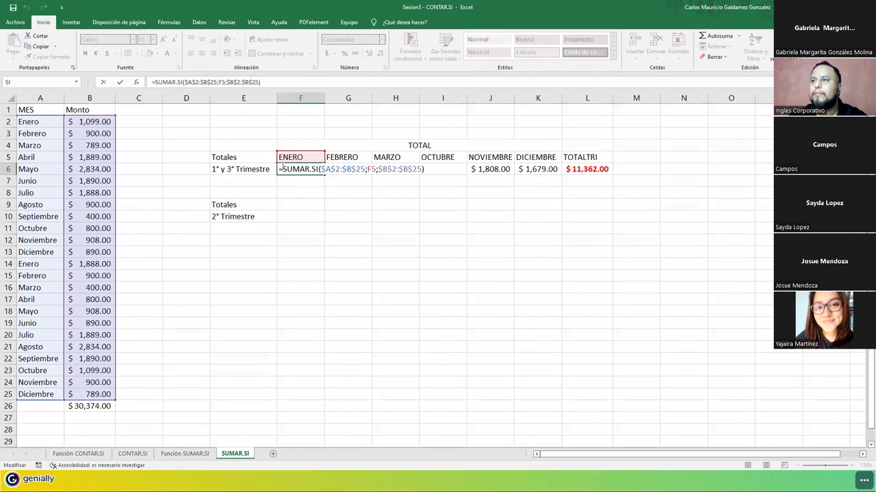
{"action": "left_click_drag", "start_coordinate": [280, 168], "coordinate": [404, 172]}
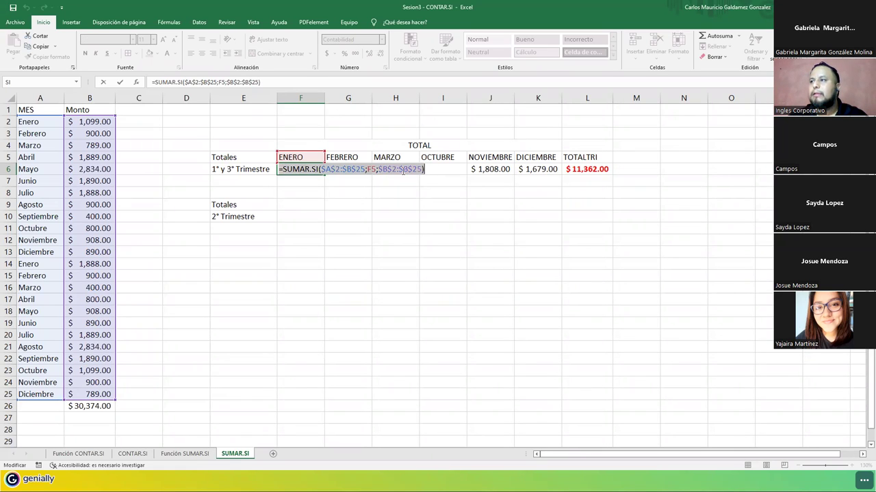
{"action": "right_click", "coordinate": [404, 175]}
{"action": "left_click", "coordinate": [418, 190]}
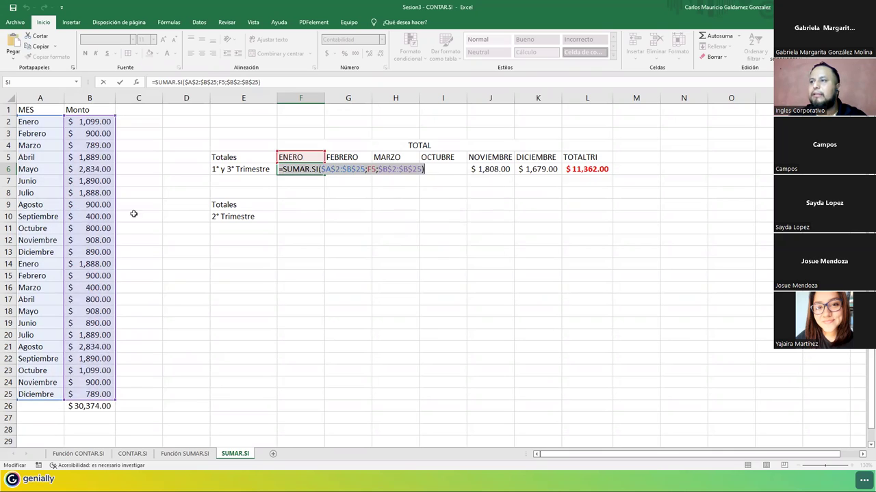
{"action": "left_click", "coordinate": [188, 201]}
{"action": "key", "text": "Escape"}
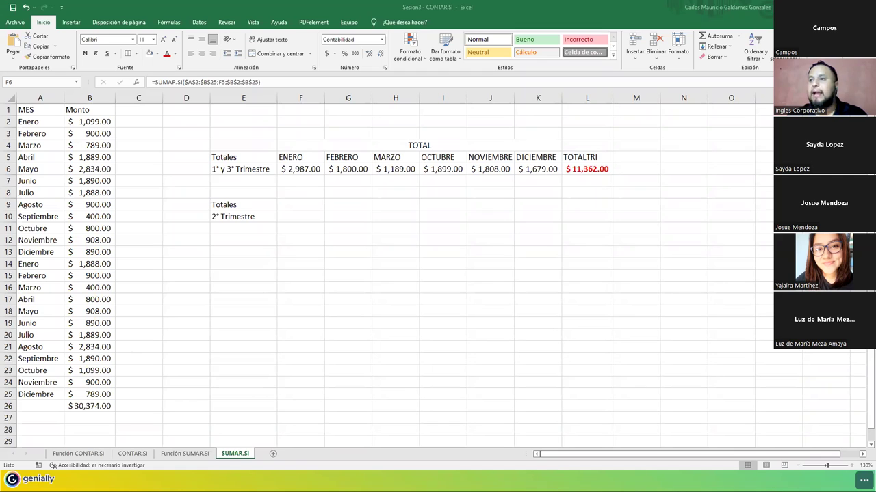
{"action": "key", "text": "F2"}
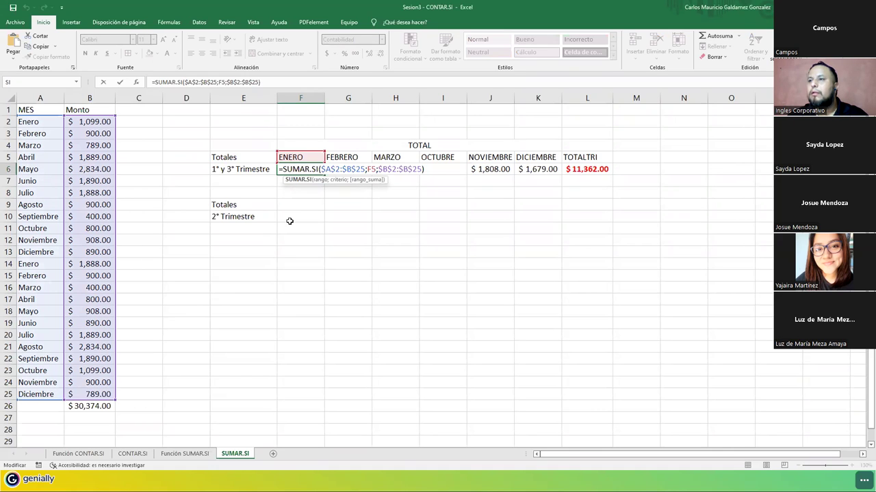
{"action": "left_click", "coordinate": [31, 122]}
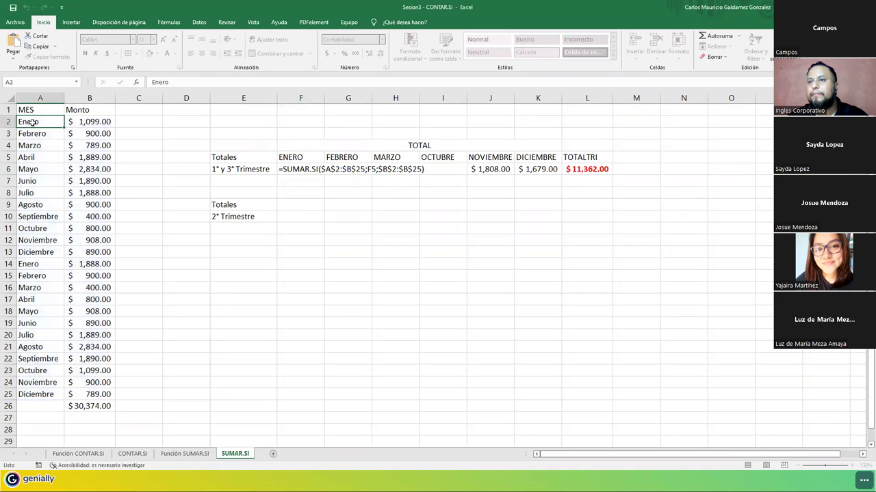
{"action": "left_click_drag", "start_coordinate": [31, 122], "coordinate": [31, 145]}
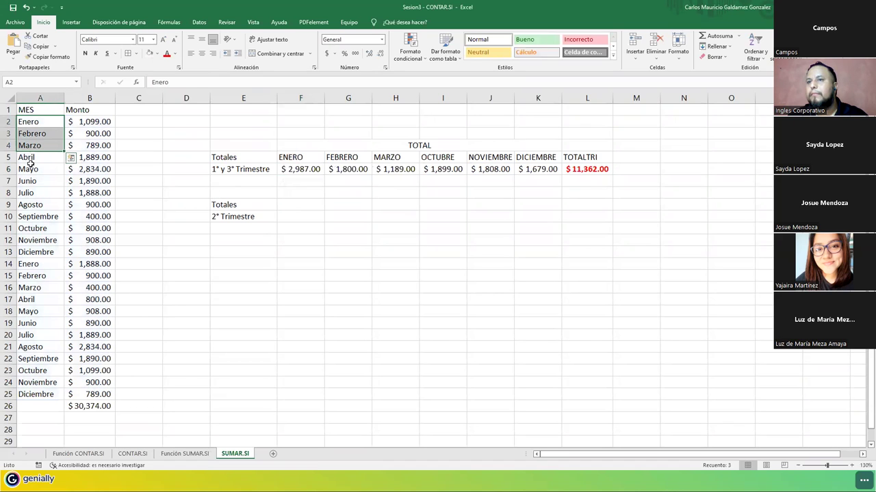
Change the label in E6 to "1° y 4° Trimestre".
{"action": "left_click", "coordinate": [228, 169]}
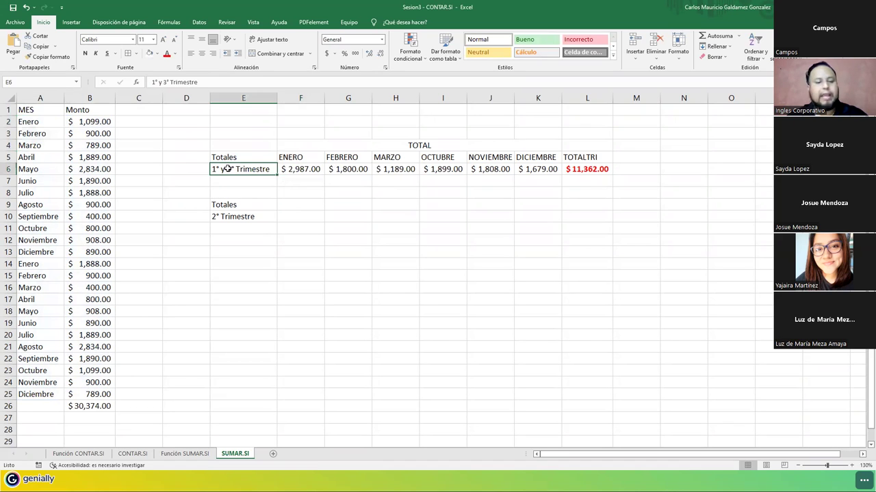
{"action": "double_click", "coordinate": [228, 169]}
{"action": "key", "text": "Delete"}
{"action": "type", "text": "4"}
{"action": "key", "text": "Return"}
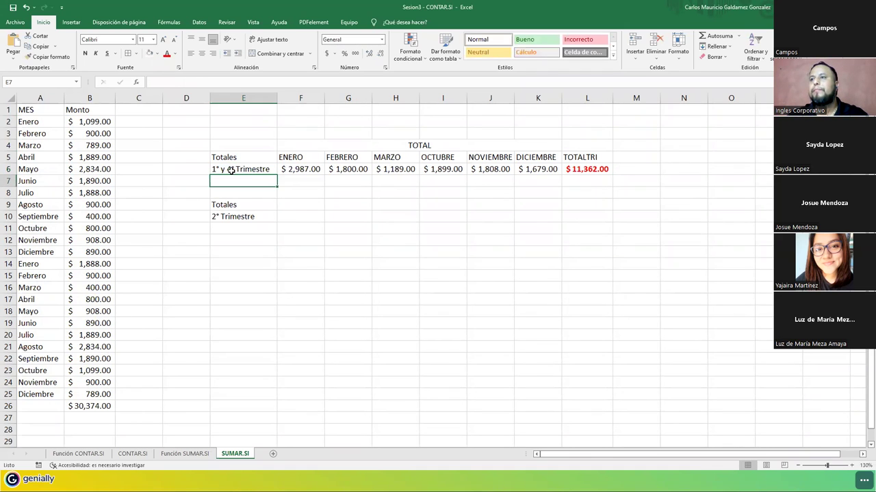
{"action": "left_click", "coordinate": [216, 218]}
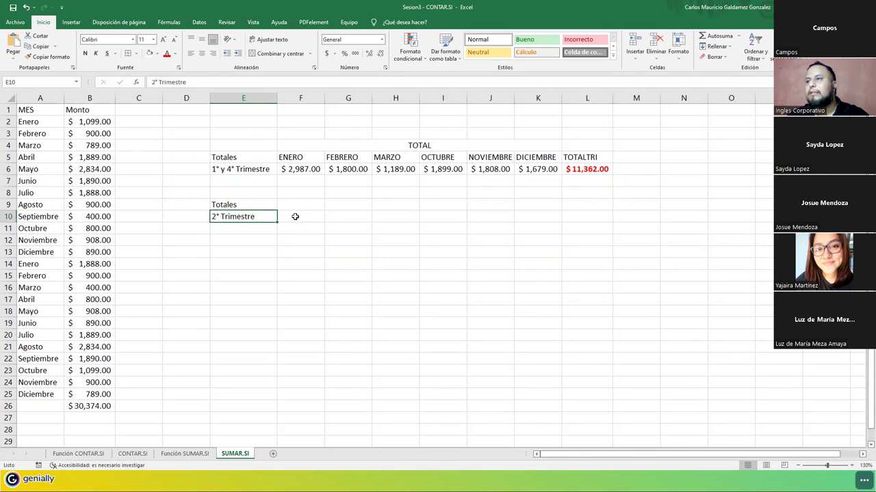
{"action": "left_click", "coordinate": [294, 216]}
{"action": "type", "text": "ABRIÑ"}
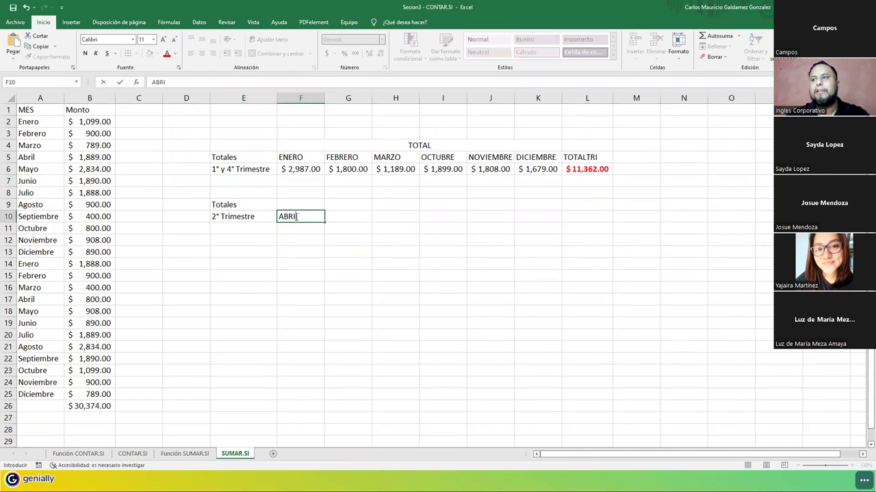
{"action": "key", "text": "BackSpace"}
{"action": "key", "text": "BackSpace"}
{"action": "type", "text": "IL"}
{"action": "key", "text": "Tab"}
{"action": "type", "text": "MAYO"}
{"action": "key", "text": "Tab"}
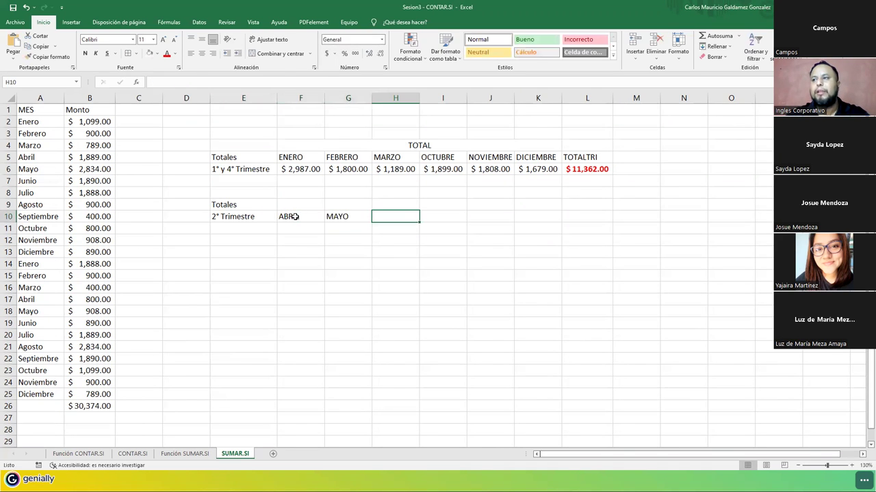
{"action": "type", "text": "JUNIO"}
{"action": "key", "text": "Return"}
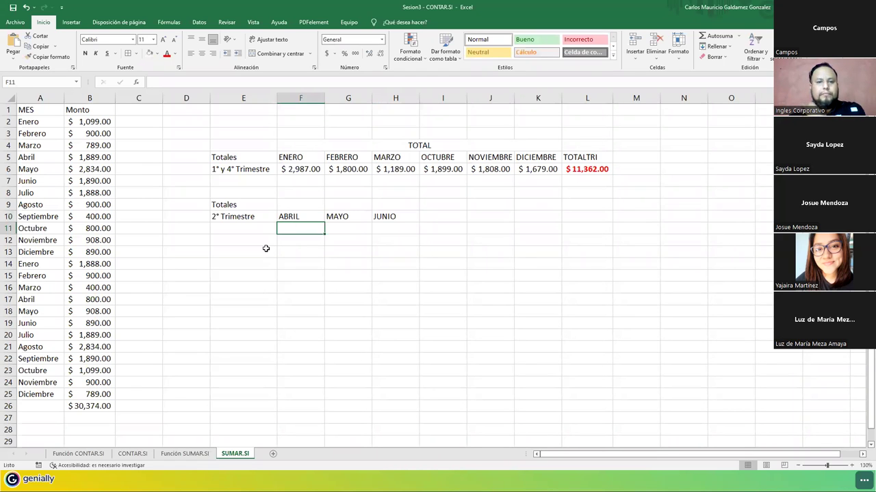
{"action": "left_click_drag", "start_coordinate": [303, 217], "coordinate": [381, 217]}
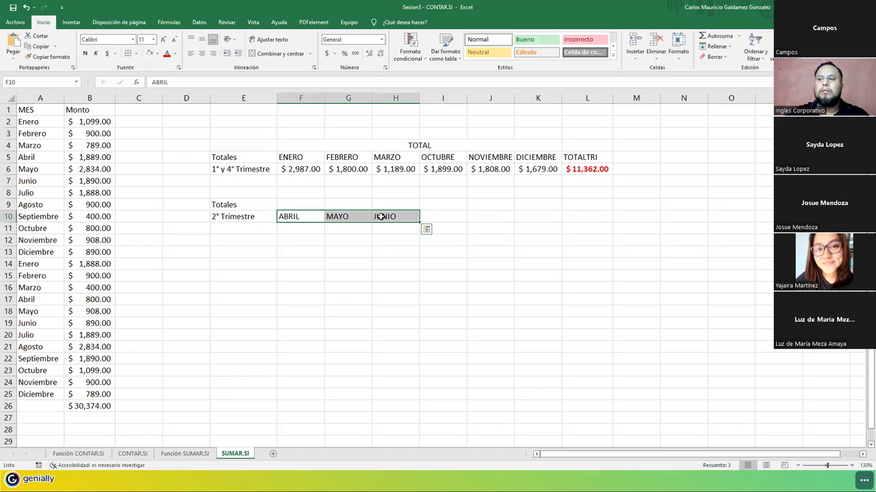
{"action": "key", "text": "Delete"}
{"action": "left_click", "coordinate": [380, 216]}
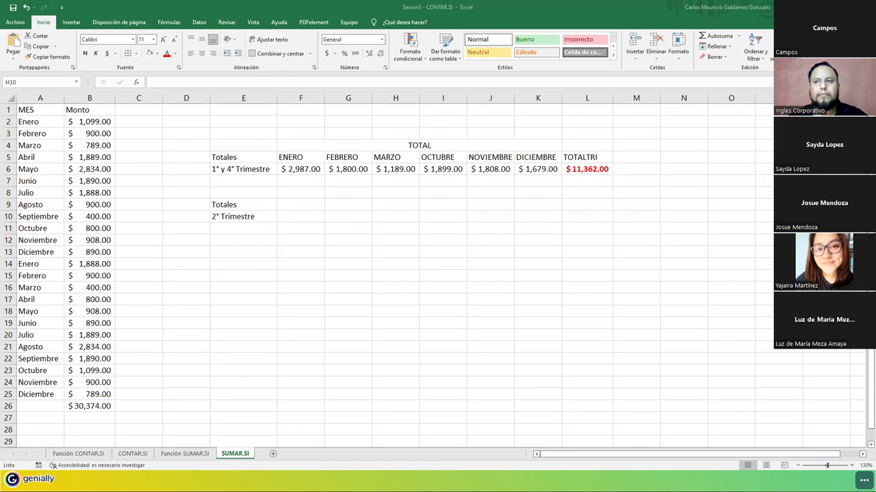
{"action": "mouse_move", "coordinate": [200, 202]}
{"action": "left_mouse_down"}
{"action": "mouse_move", "coordinate": [248, 231]}
{"action": "mouse_move", "coordinate": [279, 231]}
{"action": "left_mouse_up"}
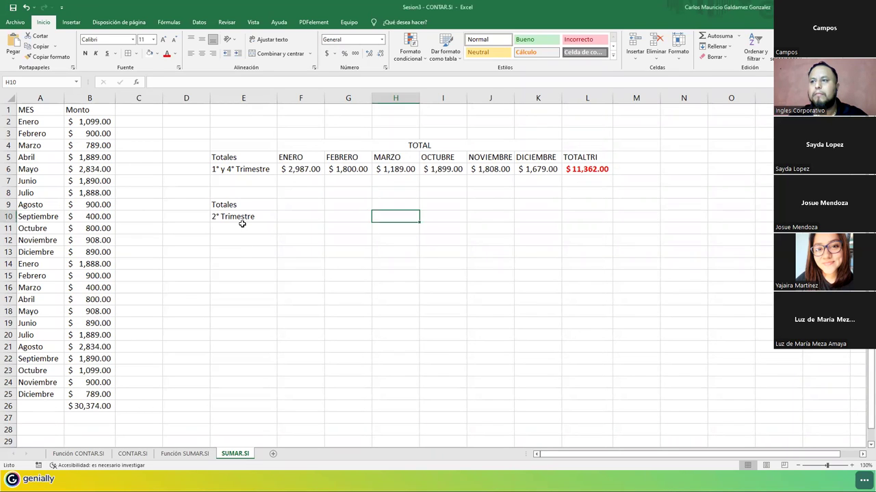
{"action": "left_click", "coordinate": [243, 229]}
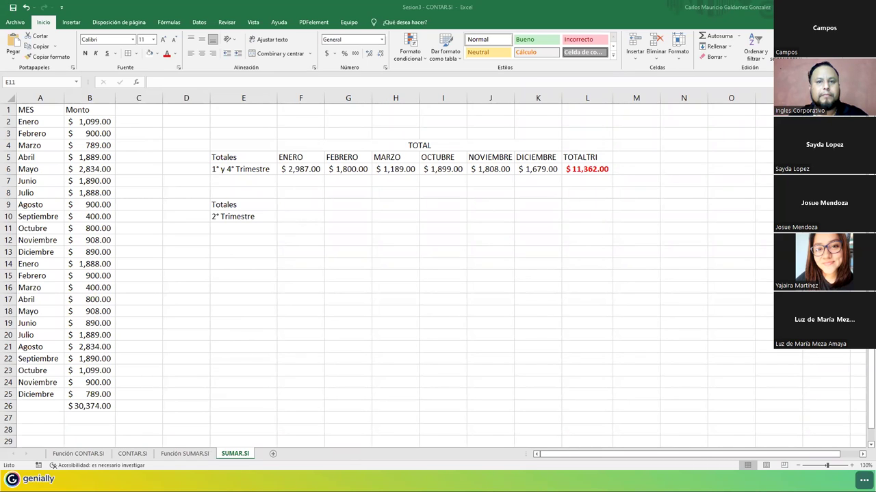
{"action": "mouse_move", "coordinate": [117, 119]}
{"action": "left_mouse_down"}
{"action": "mouse_move", "coordinate": [136, 118]}
{"action": "mouse_move", "coordinate": [131, 143]}
{"action": "mouse_move", "coordinate": [118, 145]}
{"action": "left_mouse_up"}
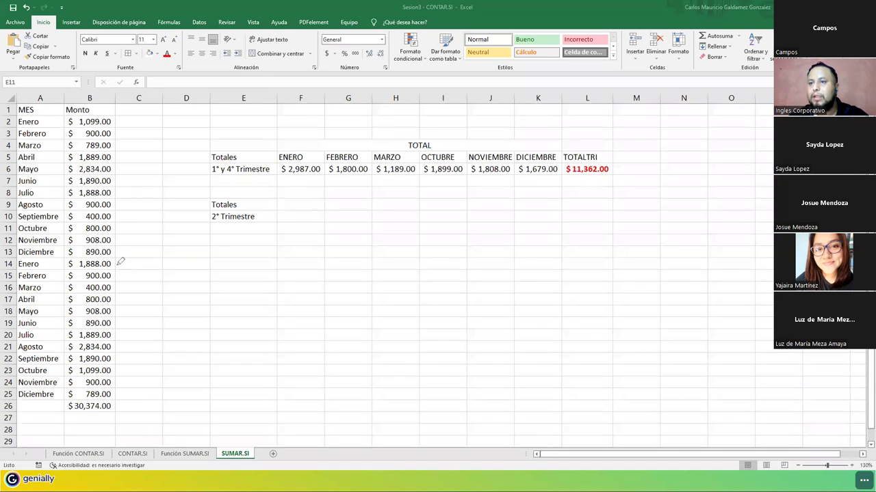
{"action": "left_click_drag", "start_coordinate": [121, 262], "coordinate": [120, 289]}
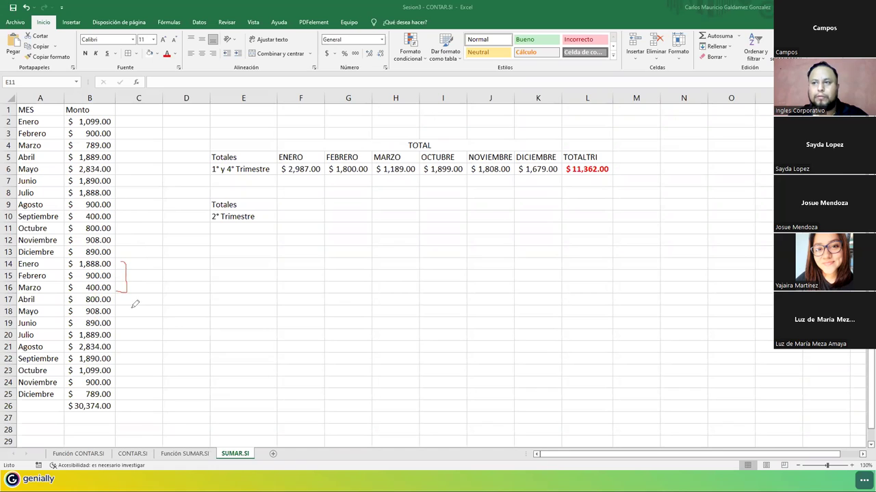
{"action": "left_click_drag", "start_coordinate": [116, 370], "coordinate": [118, 396]}
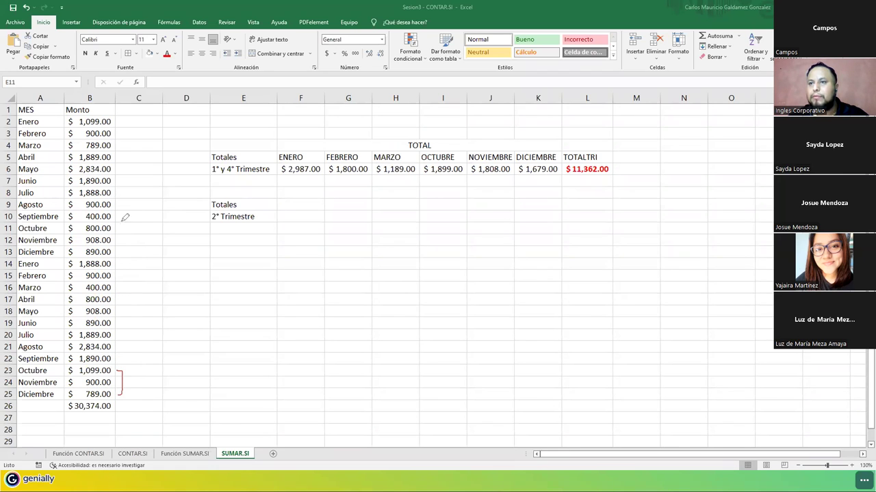
{"action": "mouse_move", "coordinate": [118, 227]}
{"action": "left_mouse_down"}
{"action": "mouse_move", "coordinate": [129, 229]}
{"action": "mouse_move", "coordinate": [127, 254]}
{"action": "mouse_move", "coordinate": [115, 255]}
{"action": "left_mouse_up"}
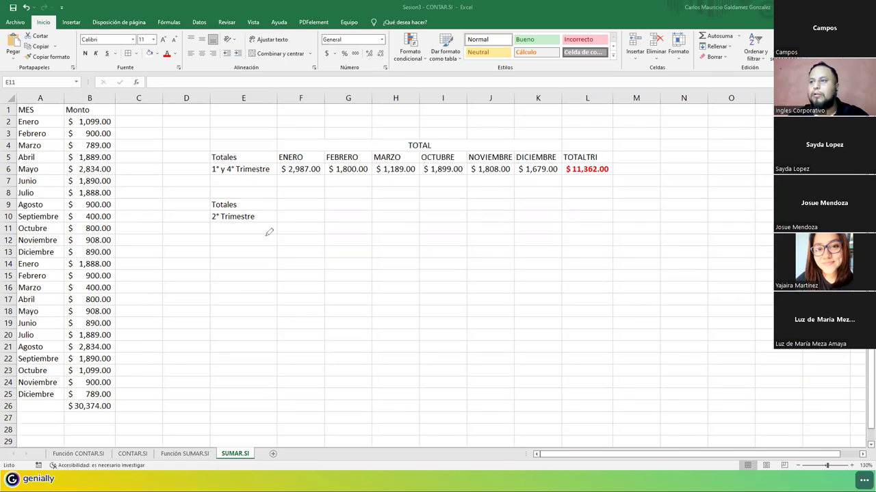
{"action": "mouse_move", "coordinate": [280, 142]}
{"action": "left_mouse_down"}
{"action": "mouse_move", "coordinate": [363, 120]}
{"action": "mouse_move", "coordinate": [387, 125]}
{"action": "mouse_move", "coordinate": [407, 148]}
{"action": "mouse_move", "coordinate": [492, 125]}
{"action": "mouse_move", "coordinate": [559, 124]}
{"action": "mouse_move", "coordinate": [575, 142]}
{"action": "left_mouse_up"}
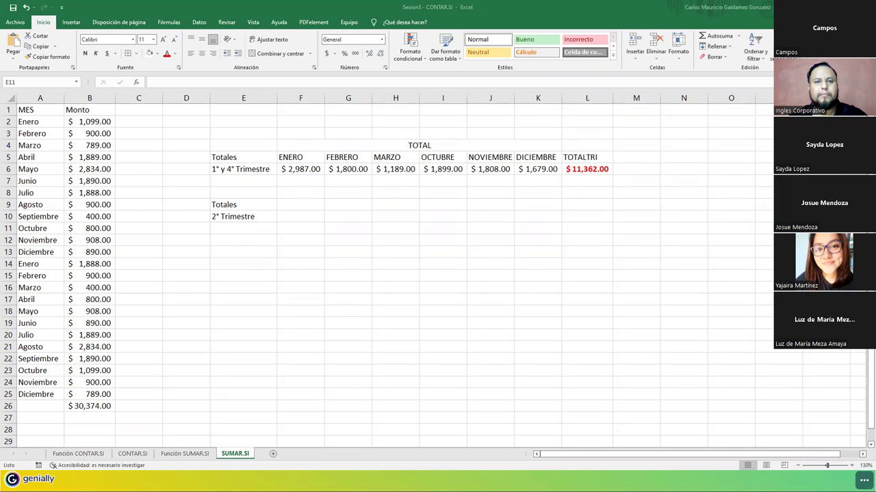
{"action": "mouse_move", "coordinate": [138, 141]}
{"action": "left_mouse_down"}
{"action": "mouse_move", "coordinate": [135, 170]}
{"action": "mouse_move", "coordinate": [162, 208]}
{"action": "left_mouse_up"}
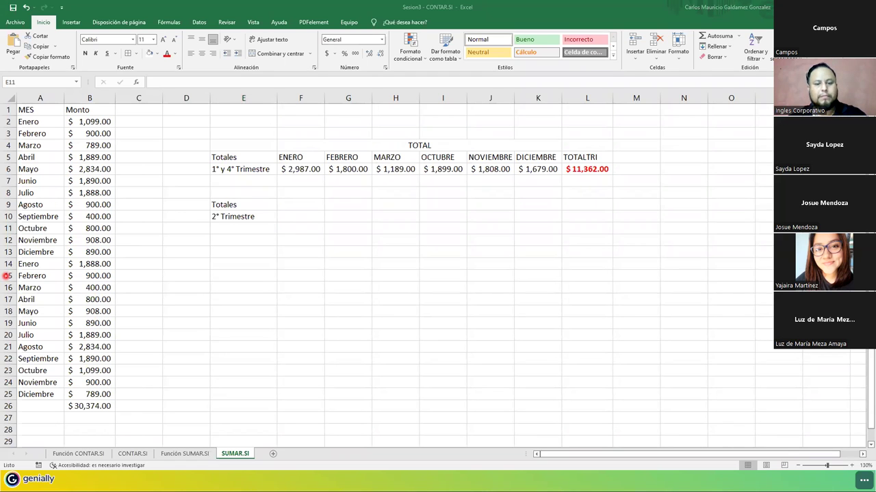
{"action": "key", "text": "BackSpace"}
Enter =SUMAR.SI($A$2:$B$25;F9;$B$2:$B$25) in F10 and the month label "Abril" in F9.
{"action": "left_click", "coordinate": [300, 217]}
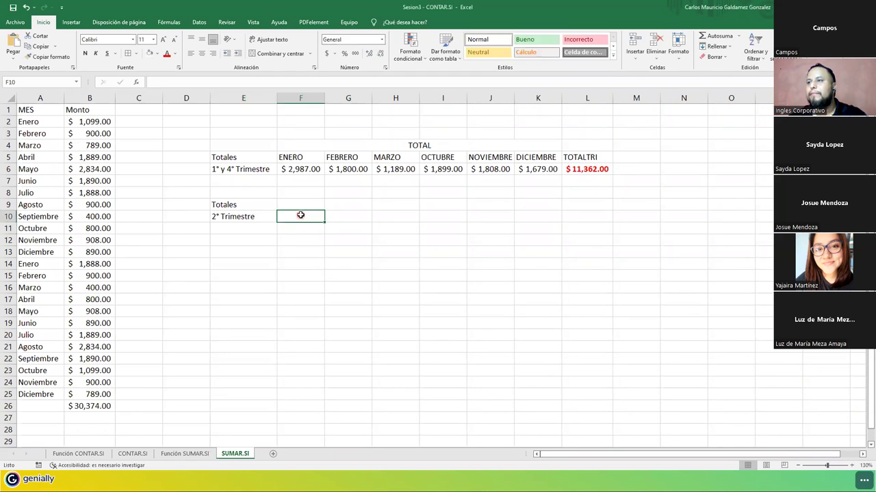
{"action": "type", "text": "=SUMAR.SI($A$2:$B$25;F9;$B$2:$B$25)"}
{"action": "double_click", "coordinate": [300, 216]}
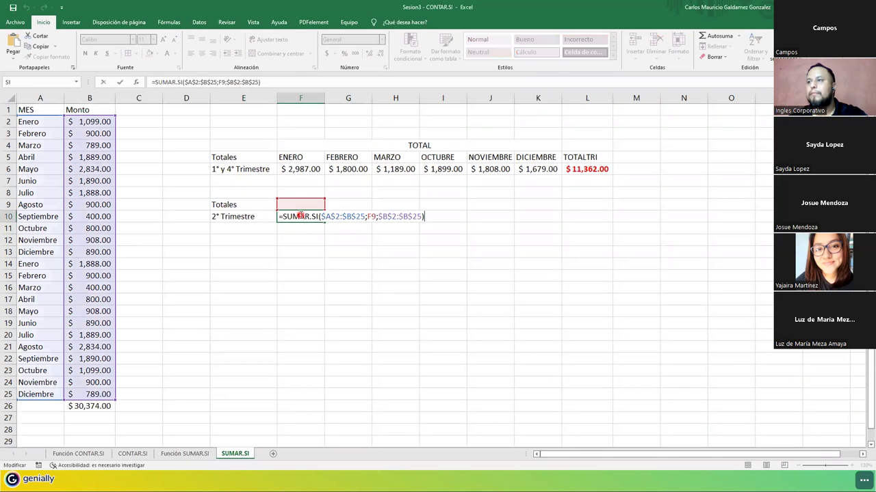
{"action": "key", "text": "Return"}
{"action": "left_click", "coordinate": [294, 205]}
{"action": "type", "text": "Abril"}
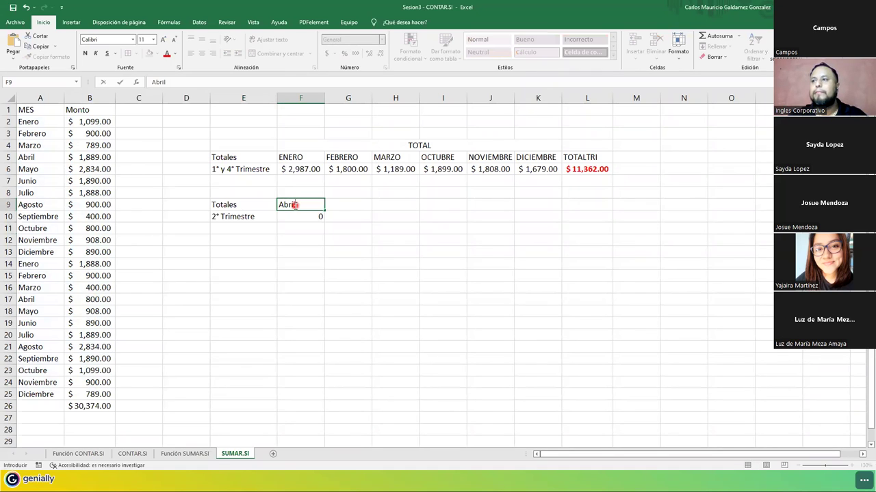
{"action": "key", "text": "Return"}
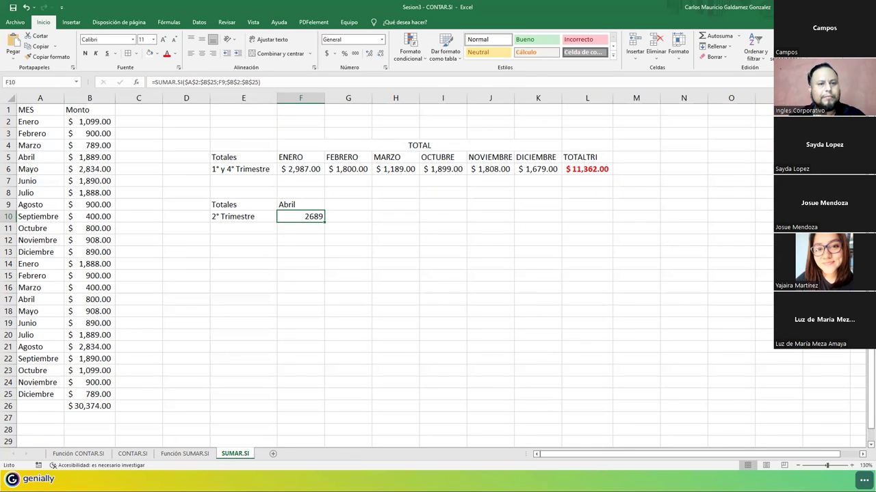
Fill the month labels from F9 through Junio in H9 and F10's formula across to H10, and check the copied formulas.
{"action": "left_click", "coordinate": [303, 205]}
{"action": "left_click_drag", "start_coordinate": [326, 211], "coordinate": [391, 213]}
{"action": "left_click", "coordinate": [297, 216]}
{"action": "left_click_drag", "start_coordinate": [322, 222], "coordinate": [384, 245]}
{"action": "left_click", "coordinate": [351, 215]}
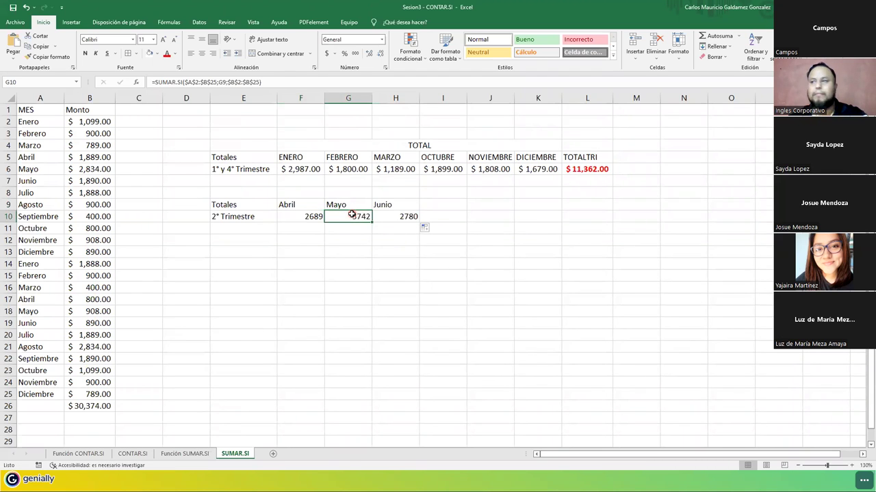
{"action": "double_click", "coordinate": [351, 215]}
{"action": "key", "text": "Escape"}
{"action": "left_click", "coordinate": [400, 217]}
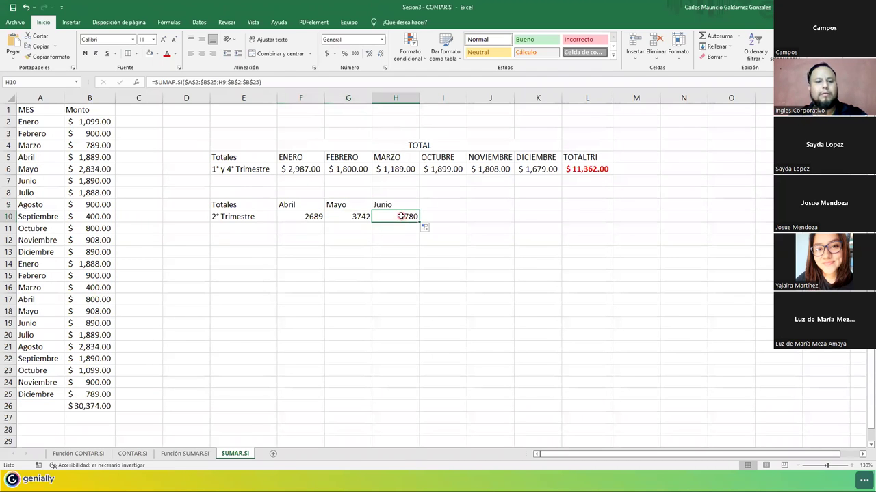
{"action": "double_click", "coordinate": [401, 216]}
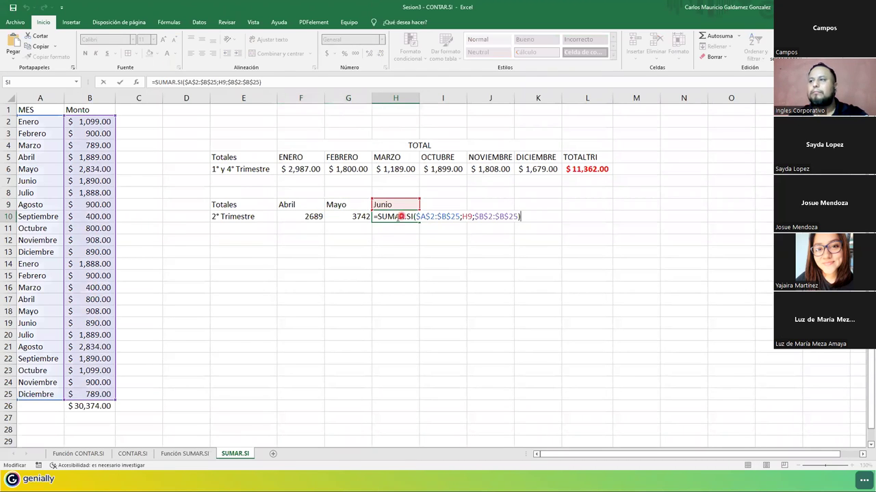
{"action": "left_click", "coordinate": [280, 246]}
Sum F10:H10 in I10 with Autosuma and copy the "TOTALTRI" header from L5 to I9.
{"action": "left_click", "coordinate": [431, 214]}
{"action": "left_click", "coordinate": [717, 38]}
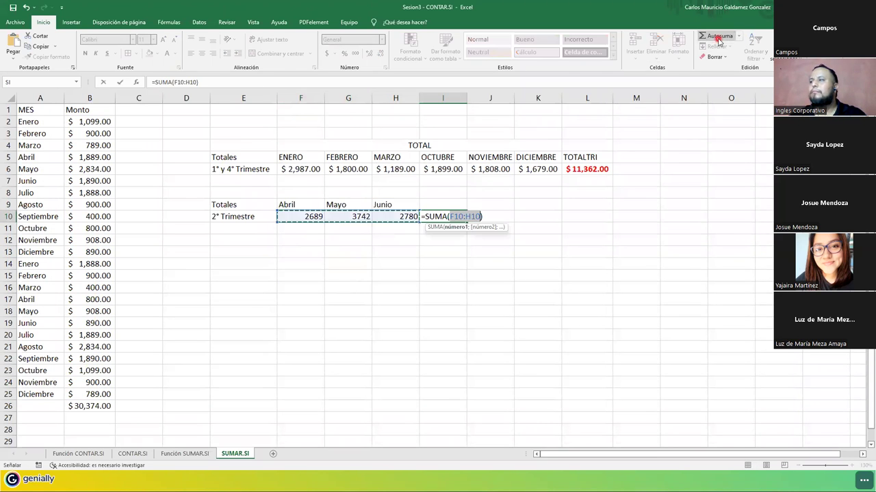
{"action": "key", "text": "Return"}
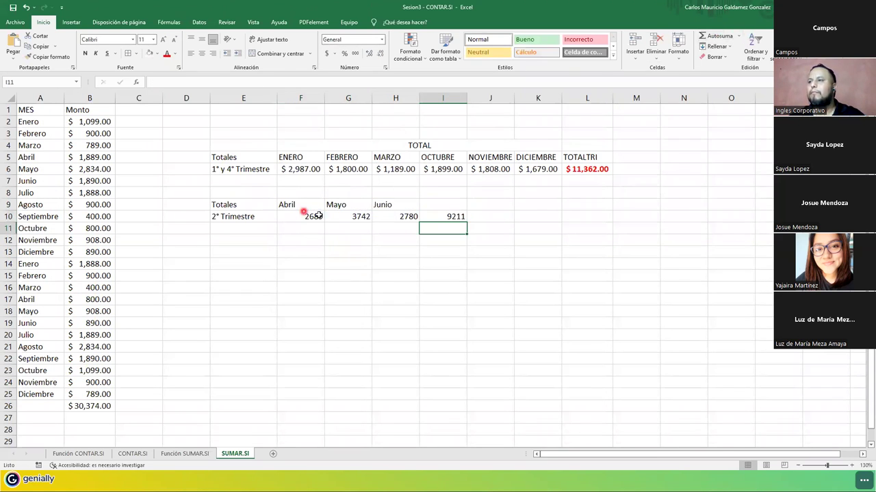
{"action": "left_click", "coordinate": [584, 154]}
{"action": "key", "text": "ctrl+c"}
{"action": "left_click", "coordinate": [446, 204]}
{"action": "key", "text": "ctrl+v"}
Apply the Contabilidad number format to the second-trimester totals in F10:I10.
{"action": "left_click_drag", "start_coordinate": [314, 217], "coordinate": [435, 215]}
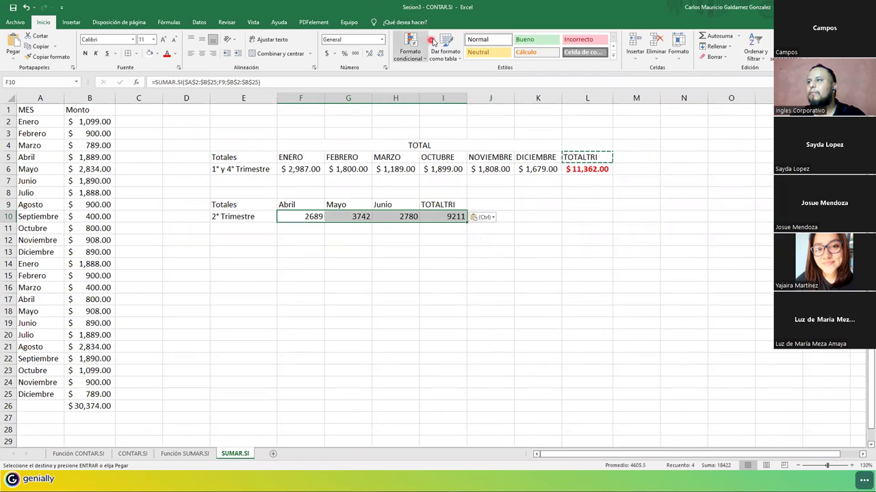
{"action": "left_click", "coordinate": [381, 39]}
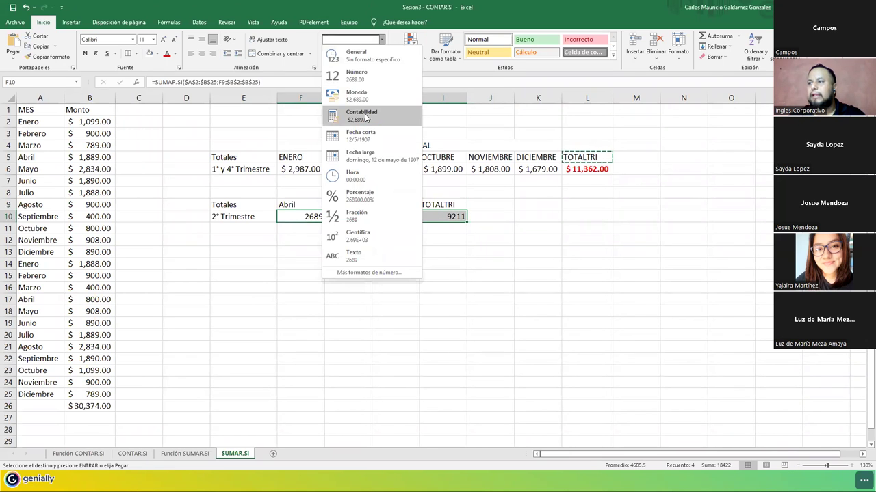
{"action": "left_click", "coordinate": [364, 117]}
{"action": "left_click", "coordinate": [297, 207]}
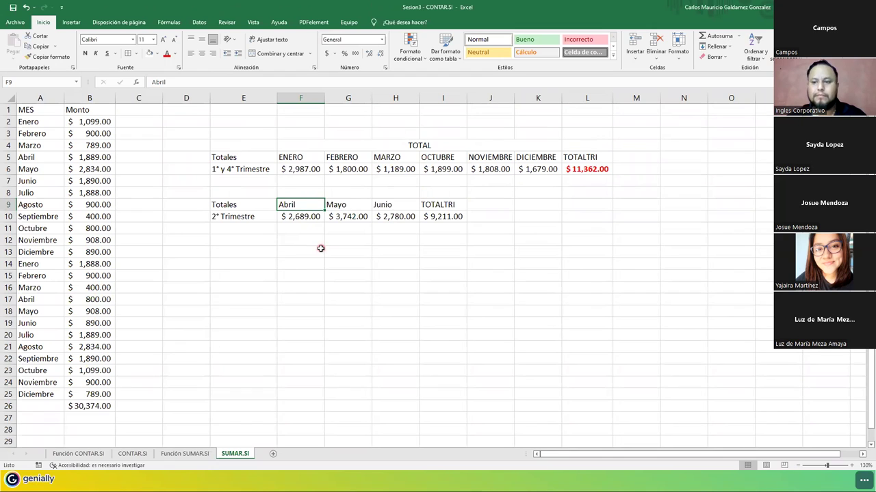
{"action": "left_click", "coordinate": [303, 219]}
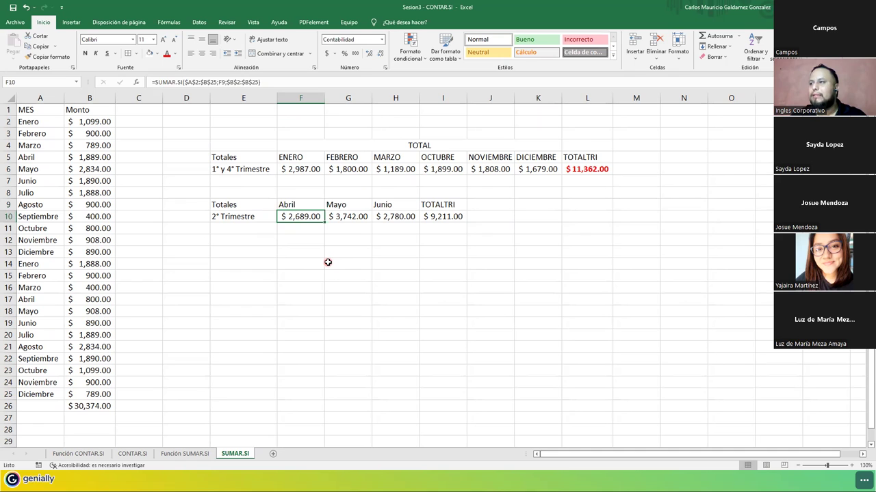
Format the second-trimester total in I10 with red, bold text.
{"action": "left_click", "coordinate": [441, 216]}
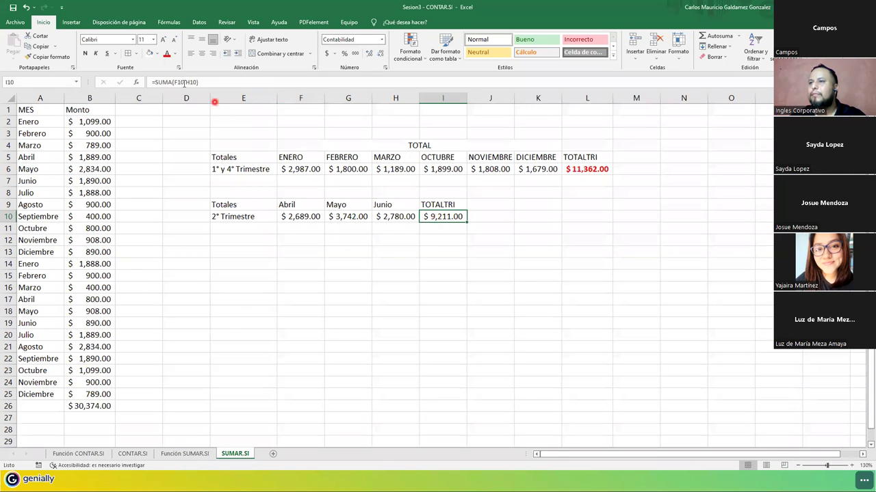
{"action": "left_click", "coordinate": [166, 55]}
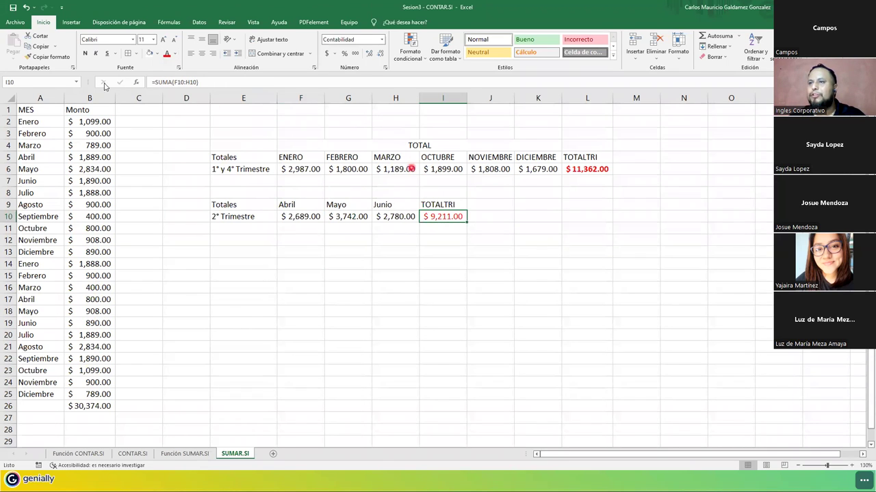
{"action": "left_click", "coordinate": [83, 54]}
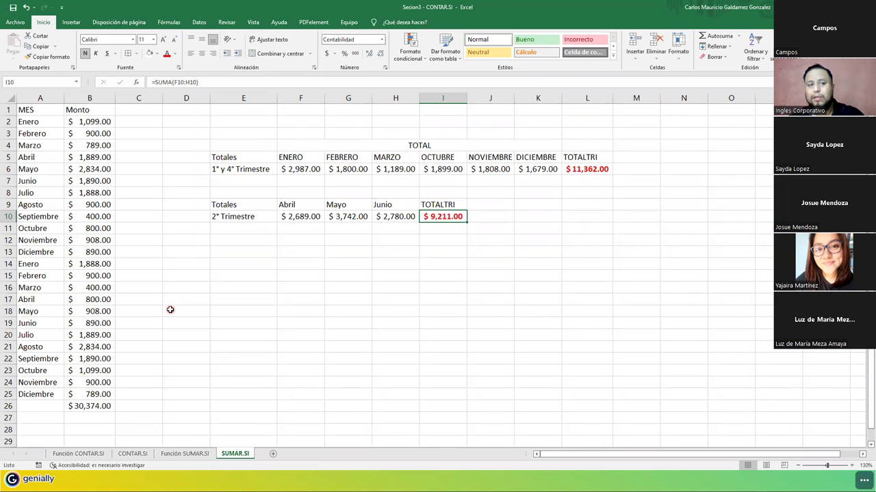
Clear the existing answers in Y4:Y10 on the "Función CONTAR.SI" sheet.
{"action": "left_click", "coordinate": [81, 454]}
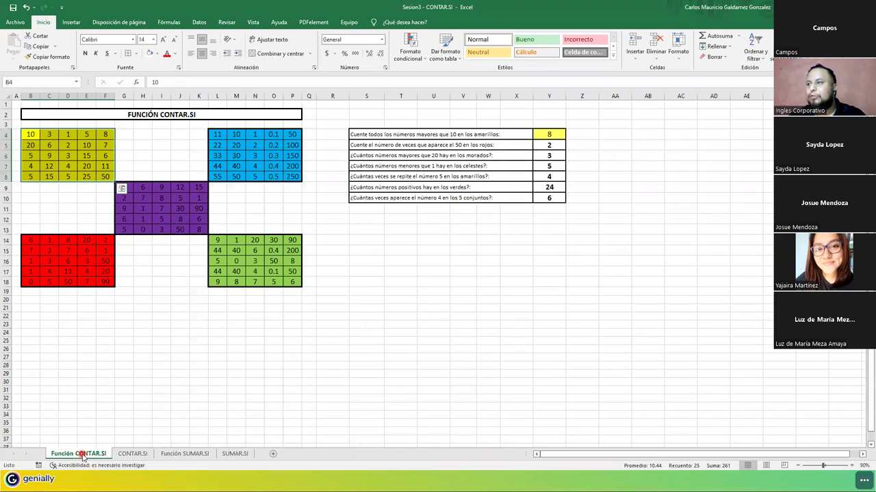
{"action": "left_click_drag", "start_coordinate": [538, 135], "coordinate": [547, 198]}
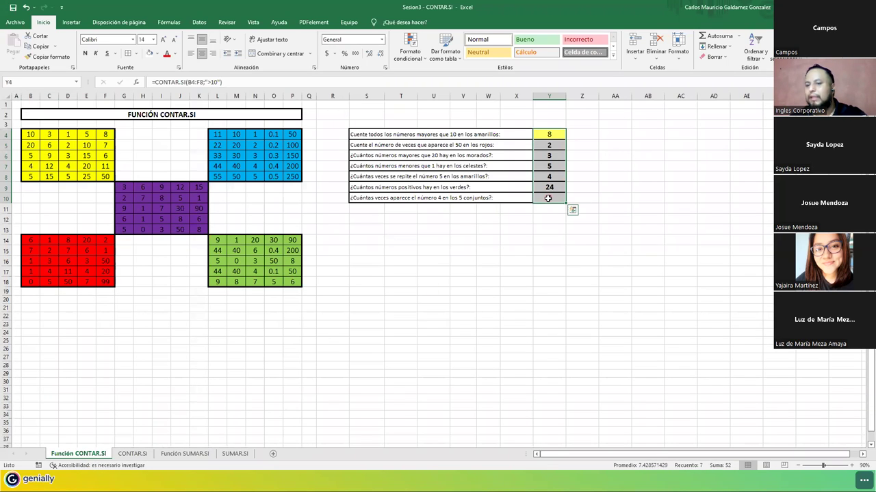
{"action": "key", "text": "Delete"}
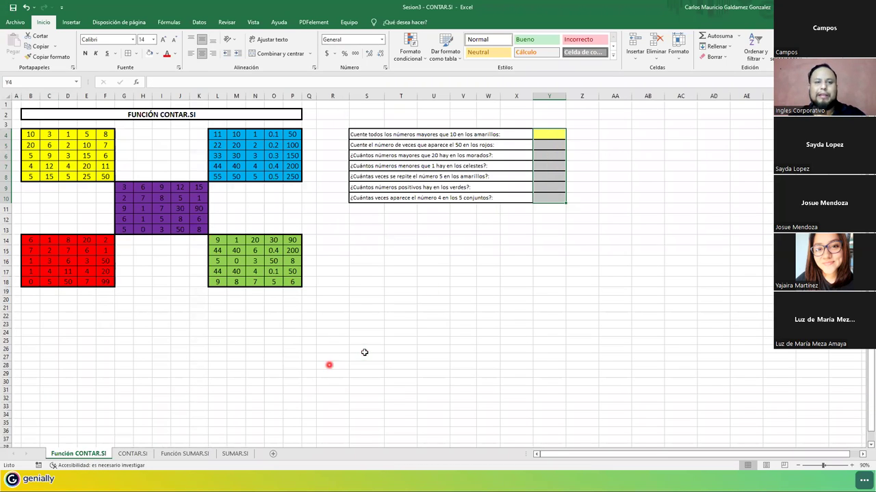
Narrow the empty column R between the number blocks and the question table.
{"action": "scroll", "coordinate": [364, 352], "scroll_direction": "up", "scroll_amount": 4}
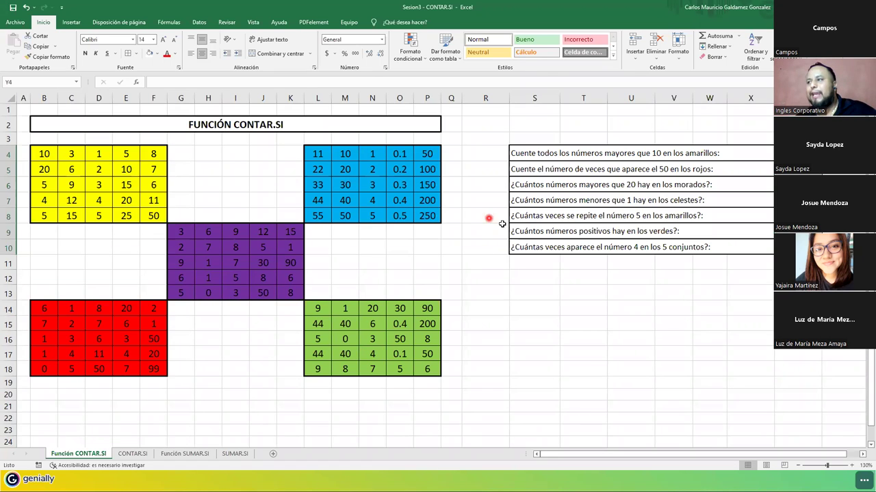
{"action": "left_click", "coordinate": [522, 216]}
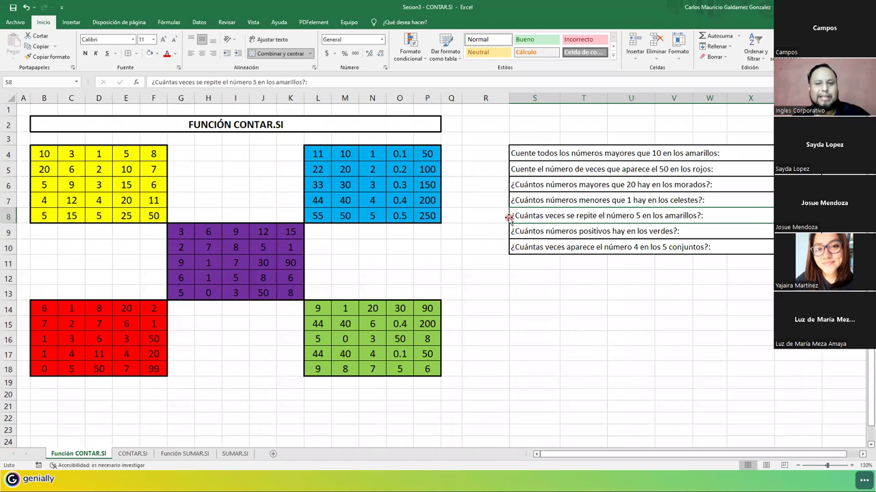
{"action": "key", "text": "ctrl+z"}
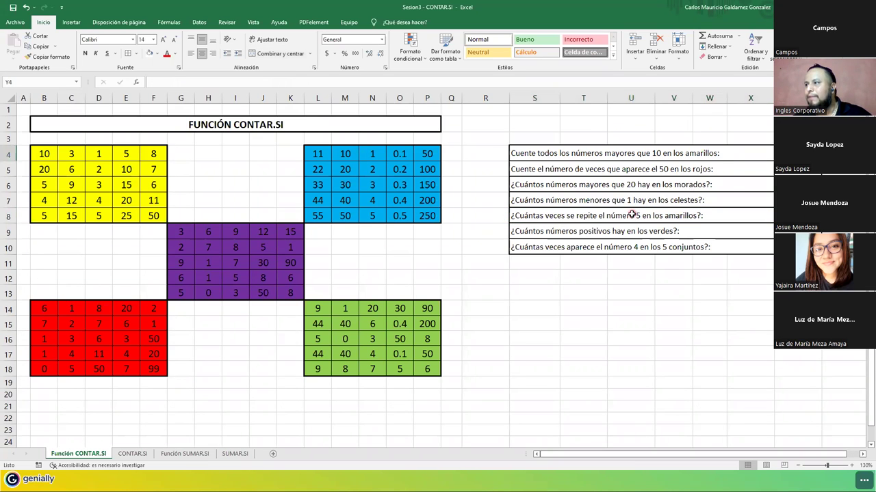
{"action": "scroll", "coordinate": [631, 215], "scroll_direction": "up", "scroll_amount": 1}
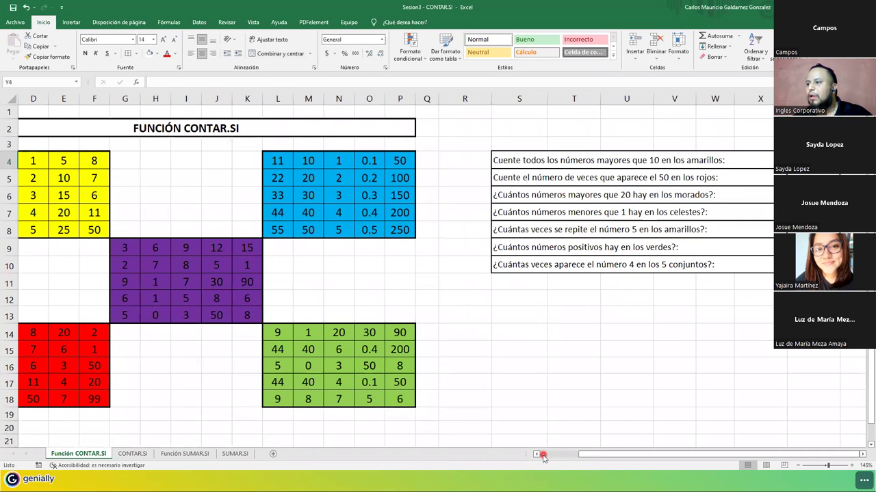
{"action": "left_click", "coordinate": [543, 457]}
{"action": "left_click_drag", "start_coordinate": [567, 103], "coordinate": [532, 104]}
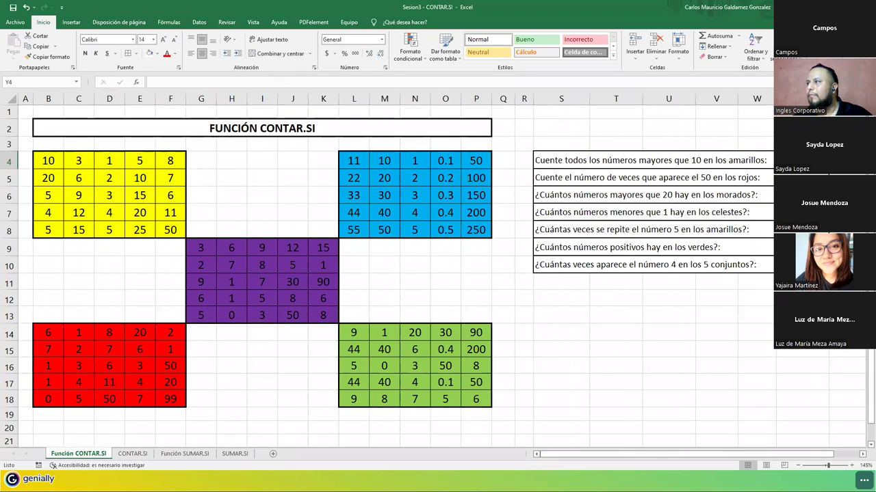
Delete column X within the question table and select the first question's answer cell, X4.
{"action": "left_click", "coordinate": [596, 160]}
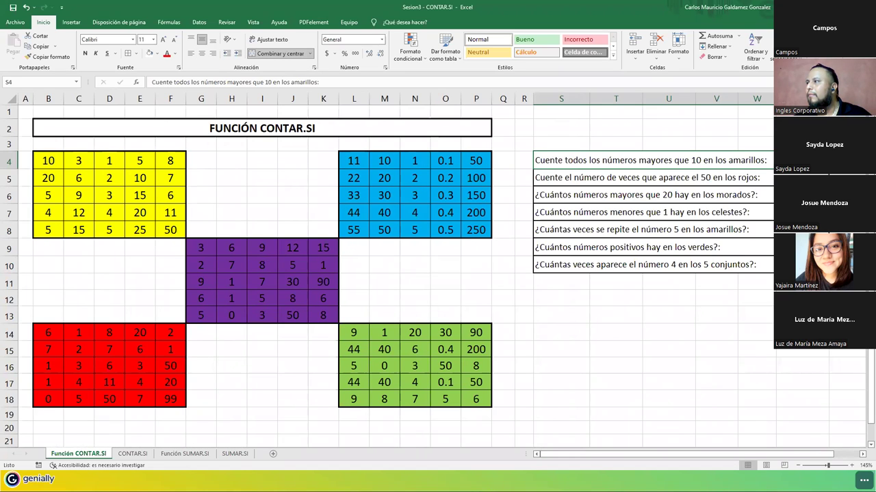
{"action": "right_click", "coordinate": [789, 98]}
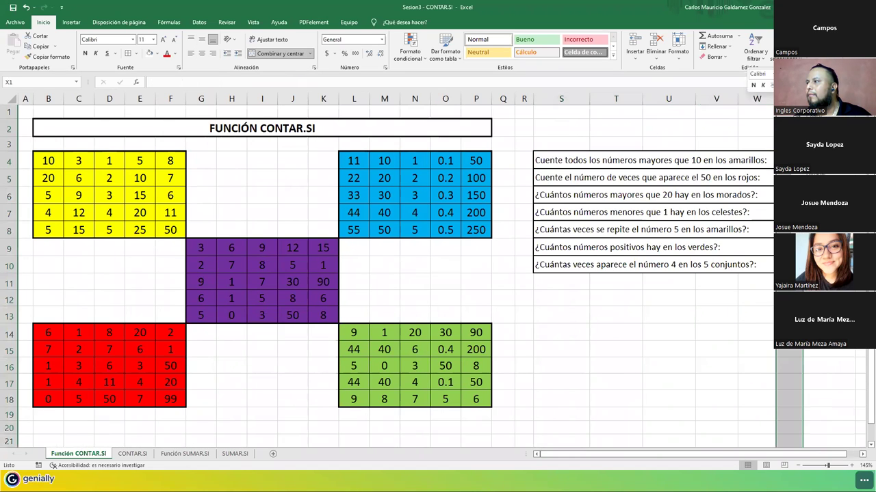
{"action": "left_click", "coordinate": [793, 195]}
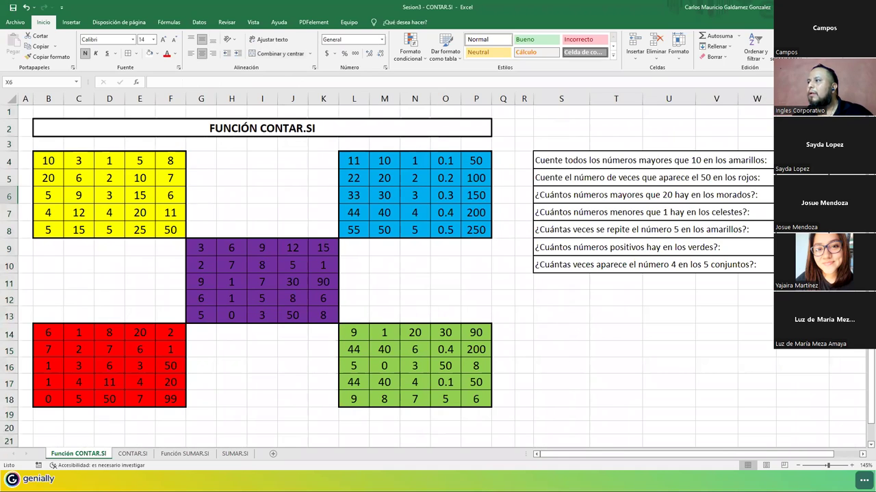
{"action": "key", "text": "Up"}
{"action": "key", "text": "Up"}
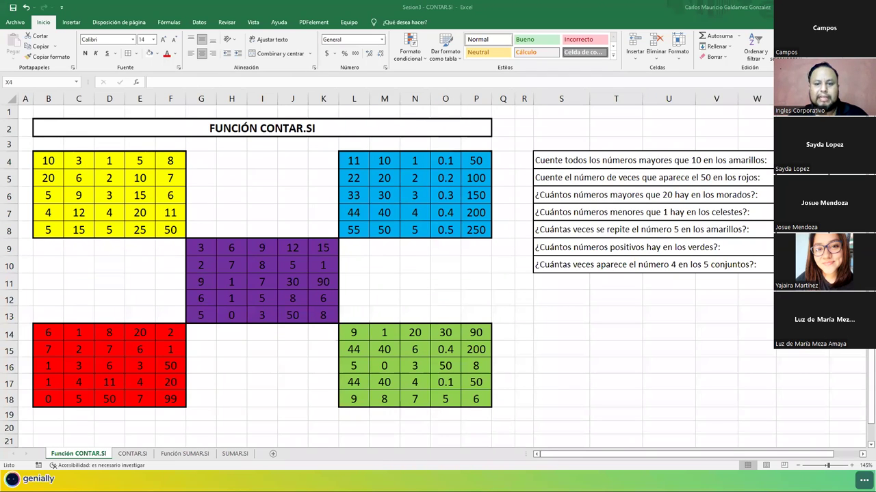
Switch to the browser's lesson page and examine the CONTAR.SI definition, its basic syntax and the "Londres" example, then return to Excel.
{"action": "key", "text": "alt+Tab"}
{"action": "scroll", "coordinate": [318, 254], "scroll_direction": "down", "scroll_amount": 2}
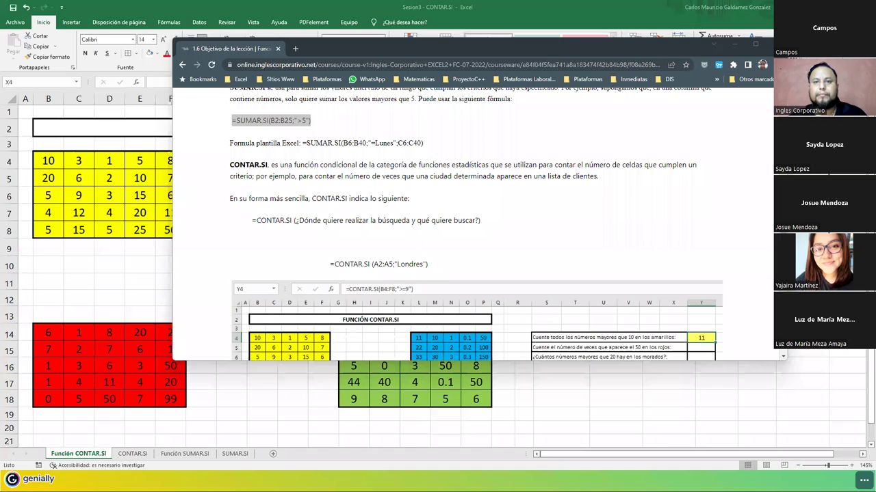
{"action": "left_click_drag", "start_coordinate": [271, 168], "coordinate": [699, 166]}
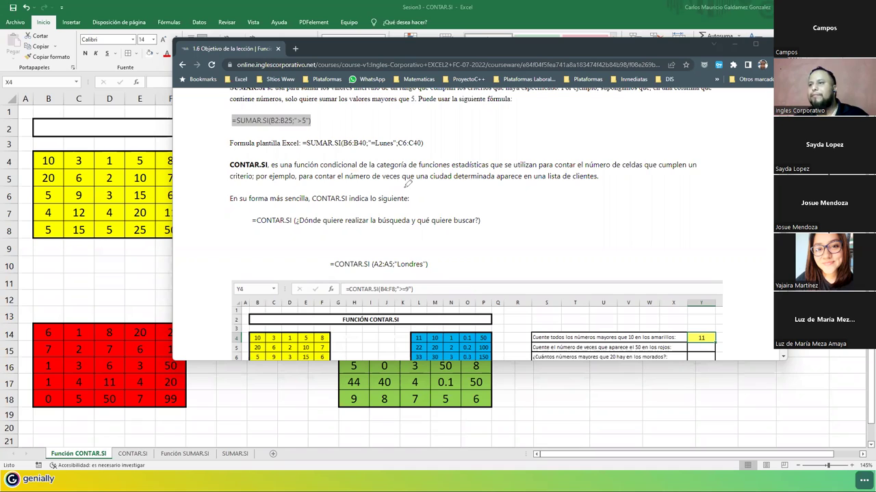
{"action": "left_click_drag", "start_coordinate": [297, 205], "coordinate": [451, 211]}
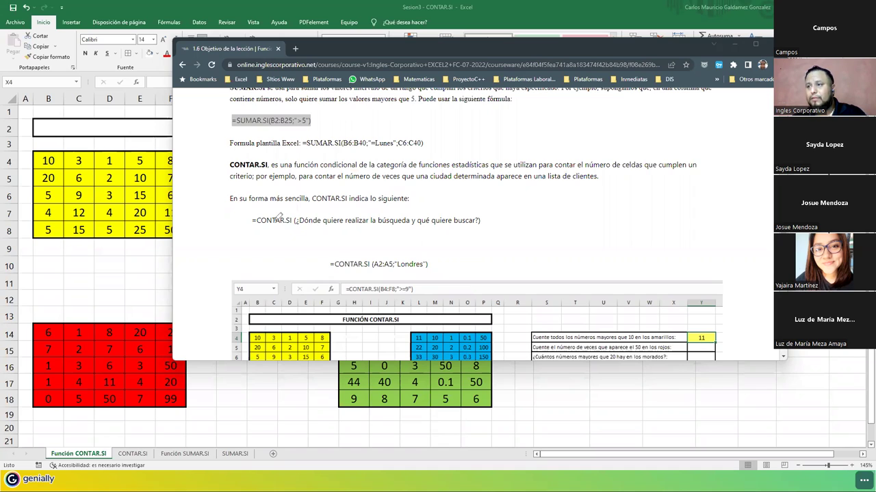
{"action": "mouse_move", "coordinate": [248, 218]}
{"action": "left_mouse_down"}
{"action": "mouse_move", "coordinate": [252, 229]}
{"action": "mouse_move", "coordinate": [452, 232]}
{"action": "mouse_move", "coordinate": [504, 205]}
{"action": "left_mouse_up"}
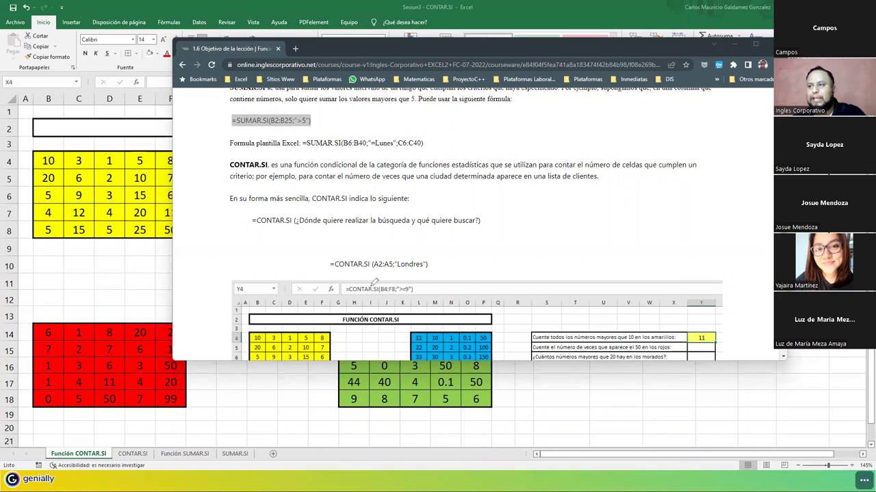
{"action": "left_click_drag", "start_coordinate": [375, 258], "coordinate": [392, 255]}
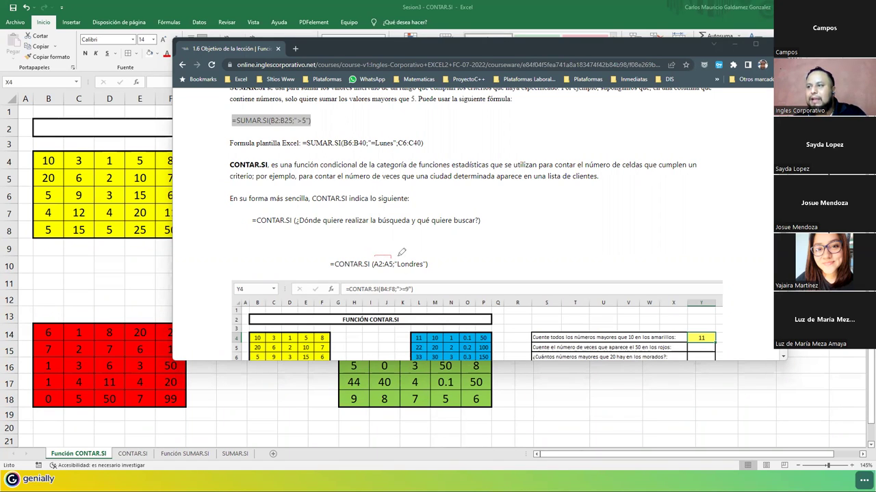
{"action": "left_click_drag", "start_coordinate": [397, 255], "coordinate": [421, 259]}
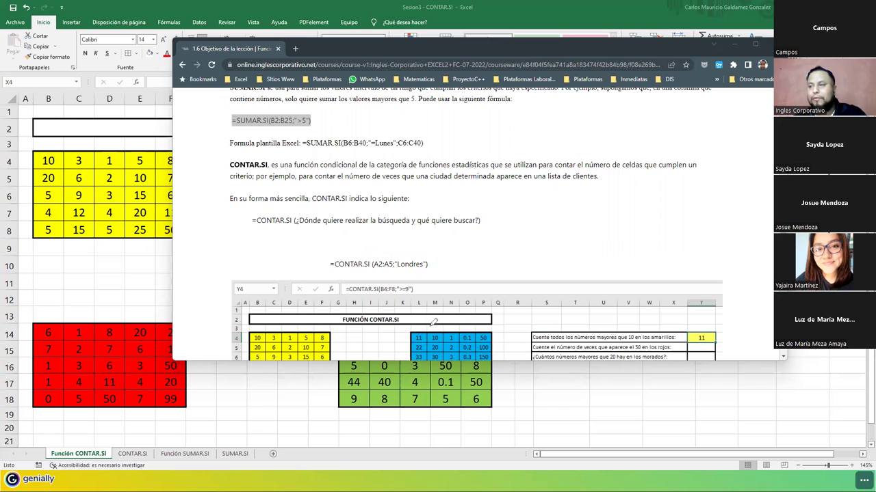
{"action": "left_click_drag", "start_coordinate": [426, 254], "coordinate": [450, 259]}
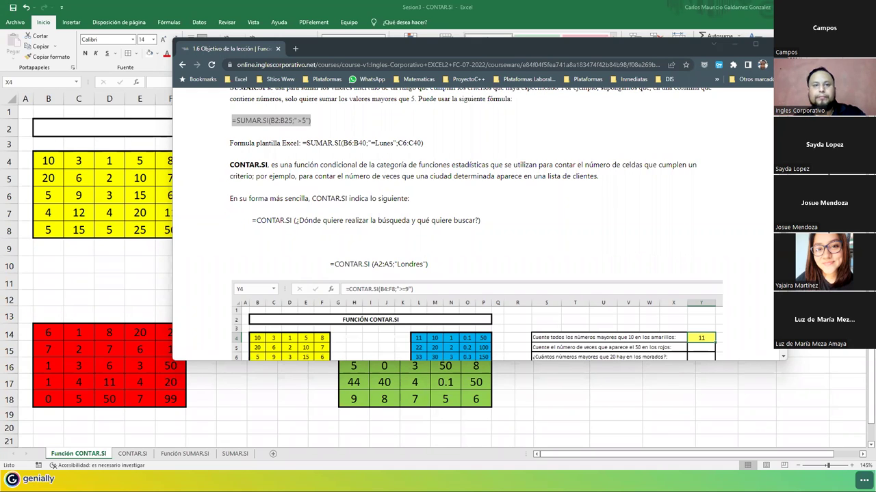
{"action": "left_click", "coordinate": [736, 44]}
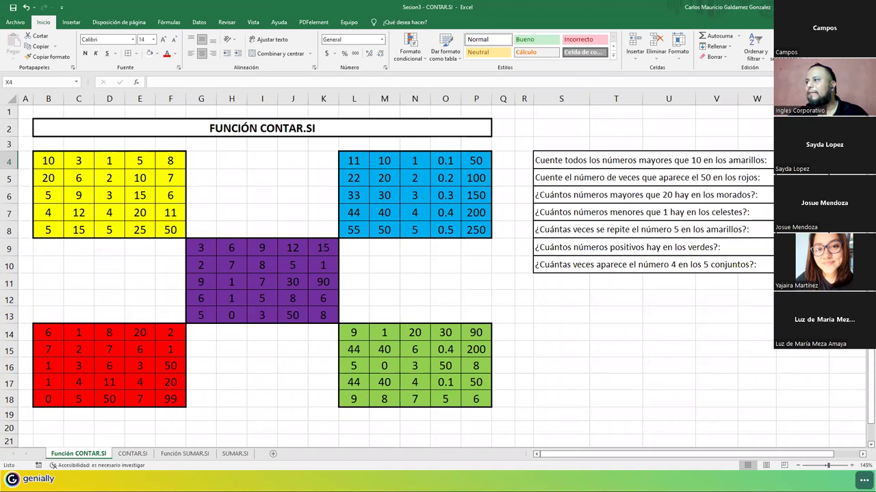
Count the yellow block's numbers greater than 10 by entering =CONTAR.SI(B4:F8;">10") in X4.
{"action": "left_click", "coordinate": [801, 177]}
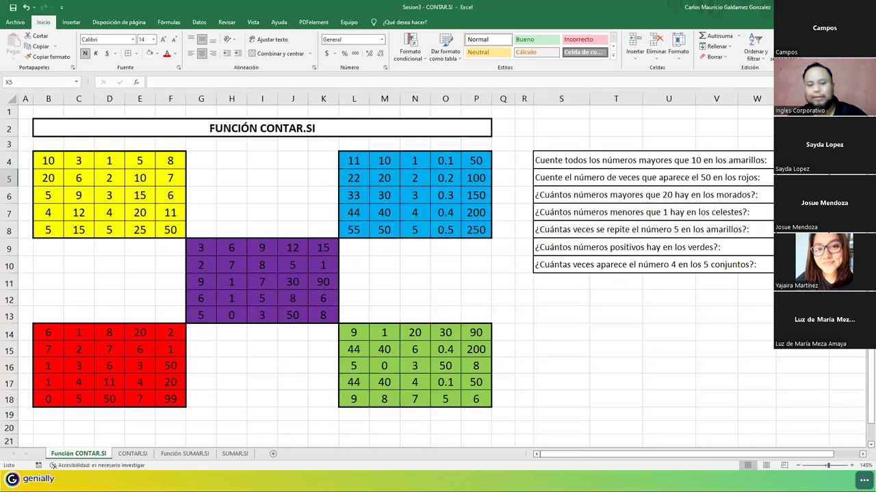
{"action": "left_click", "coordinate": [801, 160]}
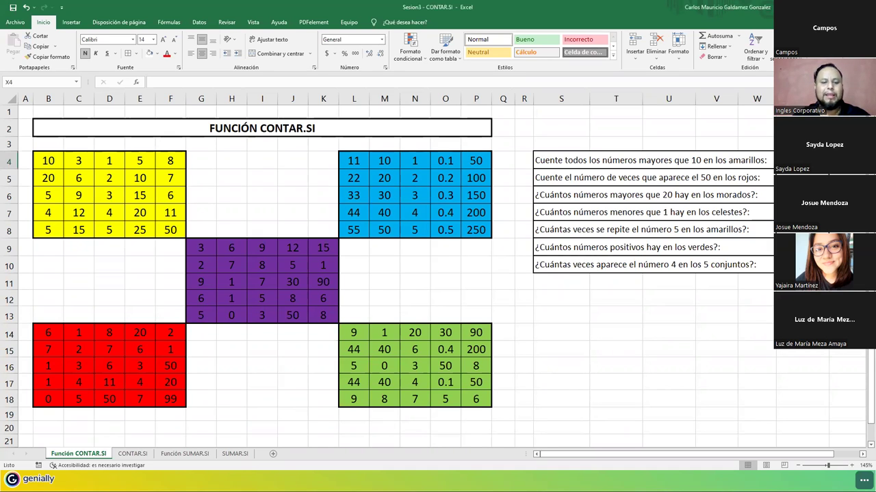
{"action": "type", "text": "="}
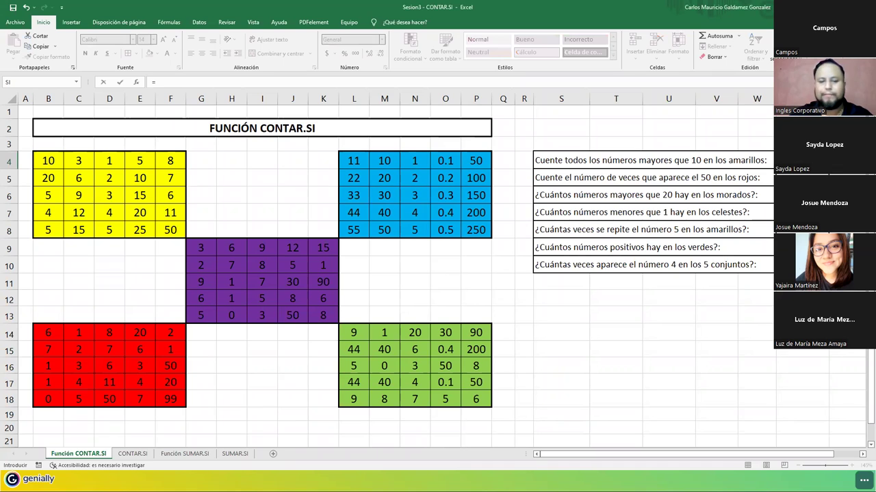
{"action": "type", "text": "contar.si"}
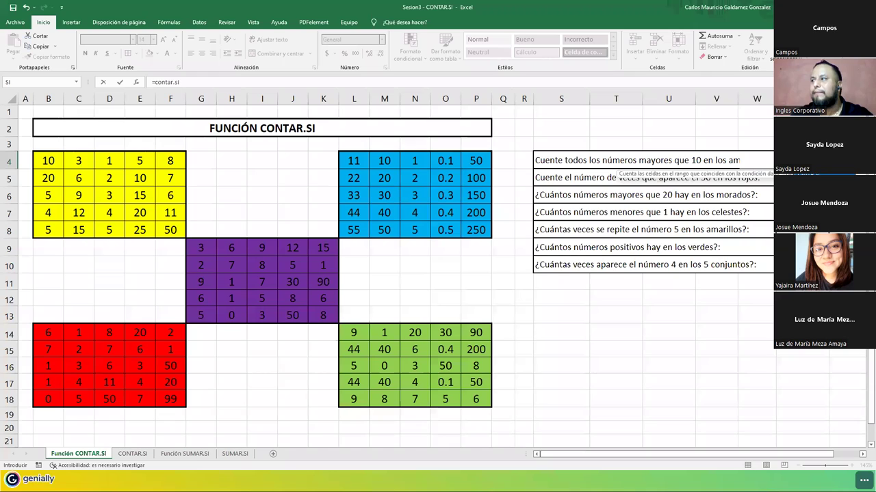
{"action": "key", "text": "Tab"}
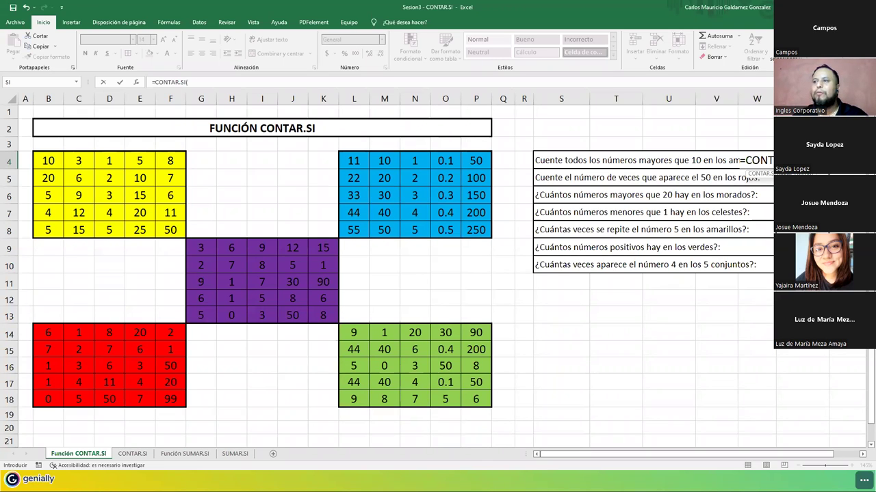
{"action": "left_click", "coordinate": [48, 161]}
{"action": "left_click_drag", "start_coordinate": [48, 160], "coordinate": [165, 233]}
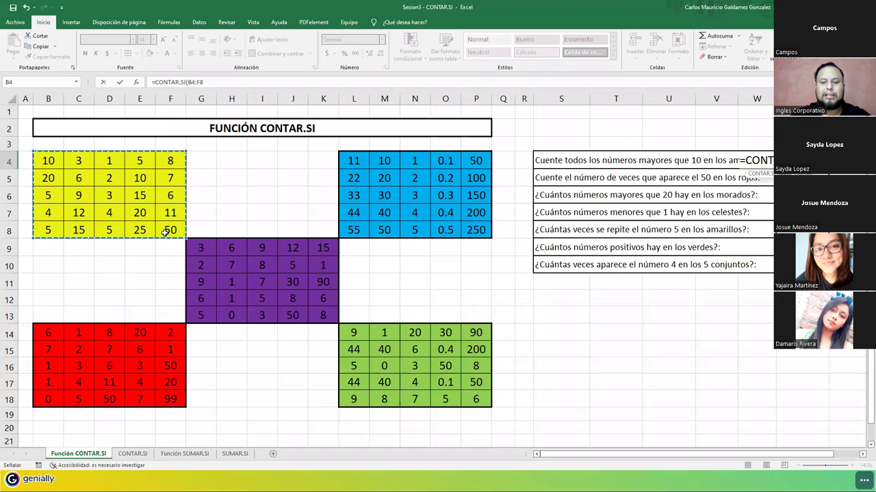
{"action": "type", "text": ";"}
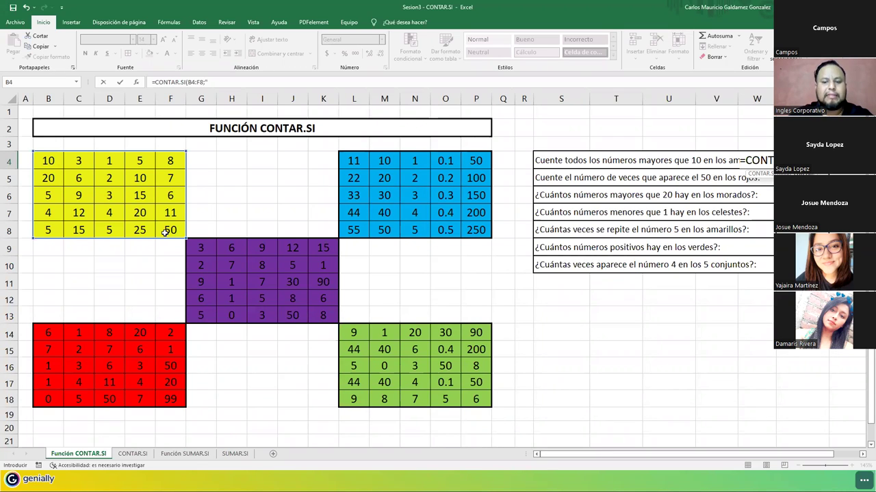
{"action": "type", "text": ">10"}
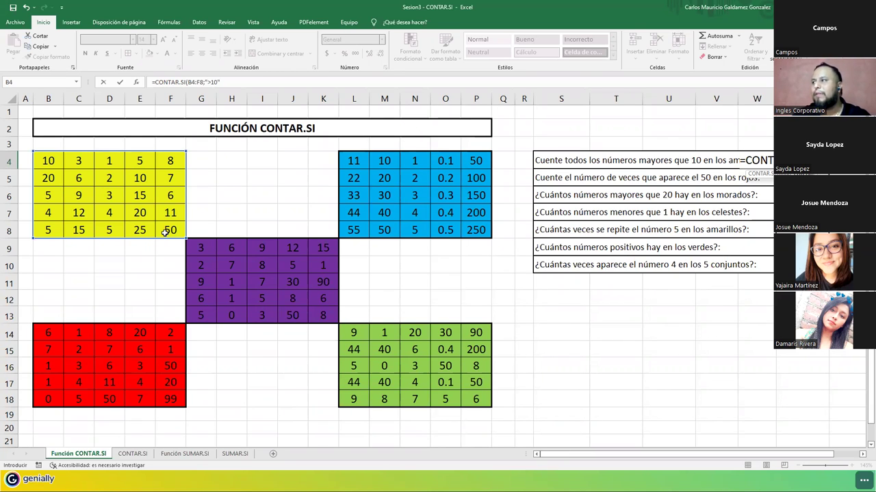
{"action": "key", "text": "Return"}
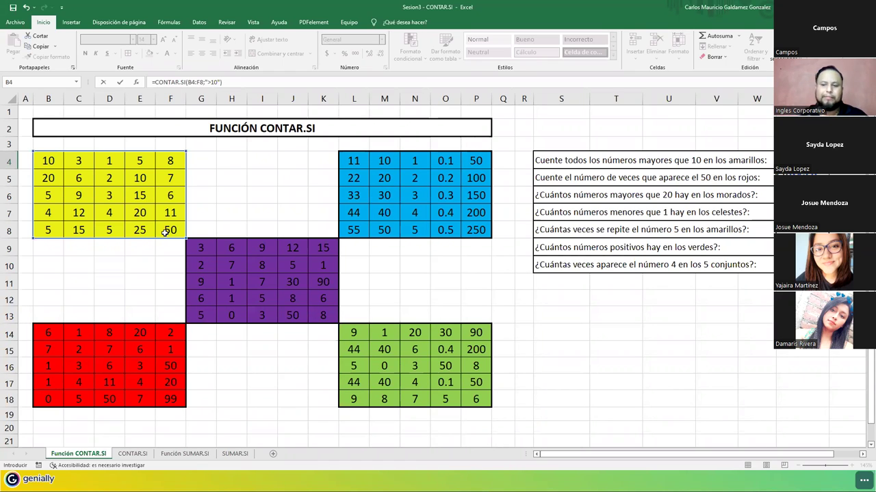
{"action": "key", "text": "Return"}
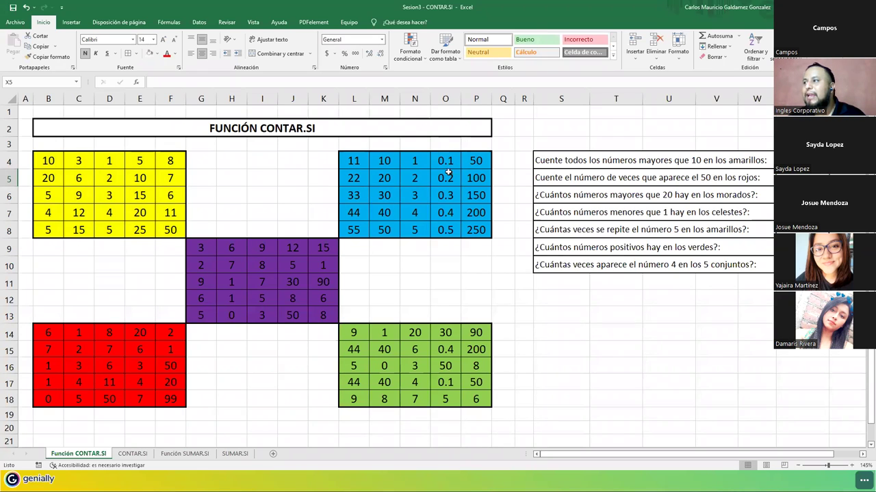
Check X4's formula and verify its count by selecting every number above 10 in the yellow block together.
{"action": "key", "text": "Up"}
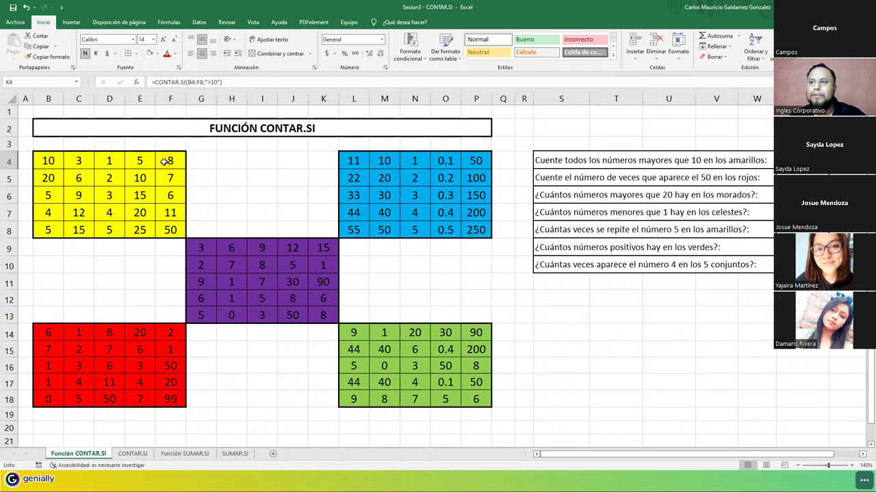
{"action": "left_click", "coordinate": [48, 179]}
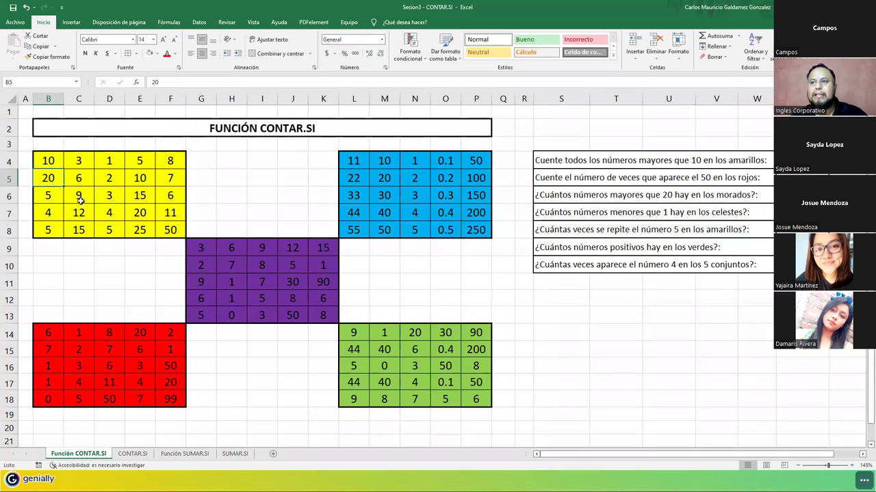
{"action": "left_click", "coordinate": [136, 196], "text": "ctrl"}
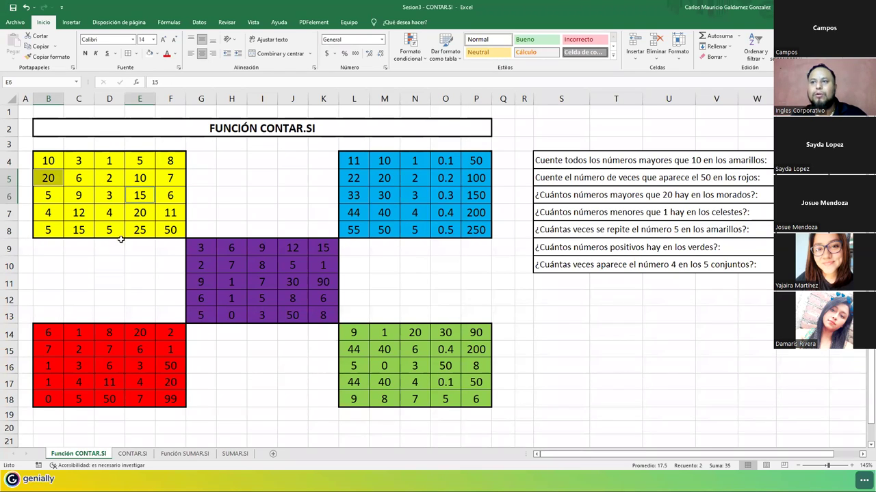
{"action": "left_click", "coordinate": [80, 213], "text": "ctrl"}
{"action": "left_click", "coordinate": [137, 212], "text": "ctrl"}
{"action": "left_click", "coordinate": [168, 212], "text": "ctrl"}
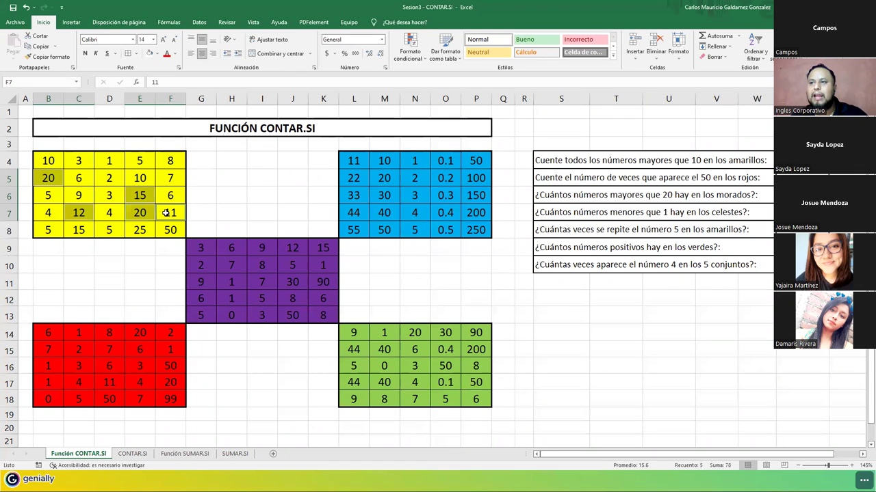
{"action": "left_click", "coordinate": [79, 234], "text": "ctrl"}
{"action": "left_click", "coordinate": [137, 231], "text": "ctrl"}
{"action": "left_click", "coordinate": [164, 230], "text": "ctrl"}
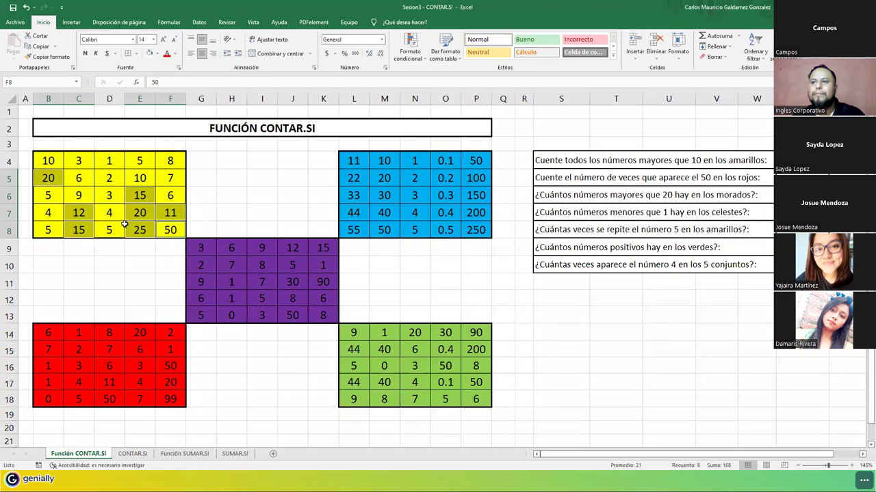
Clear the multiple selection in the yellow block and select the second question's answer cell, X5.
{"action": "left_click", "coordinate": [169, 230]}
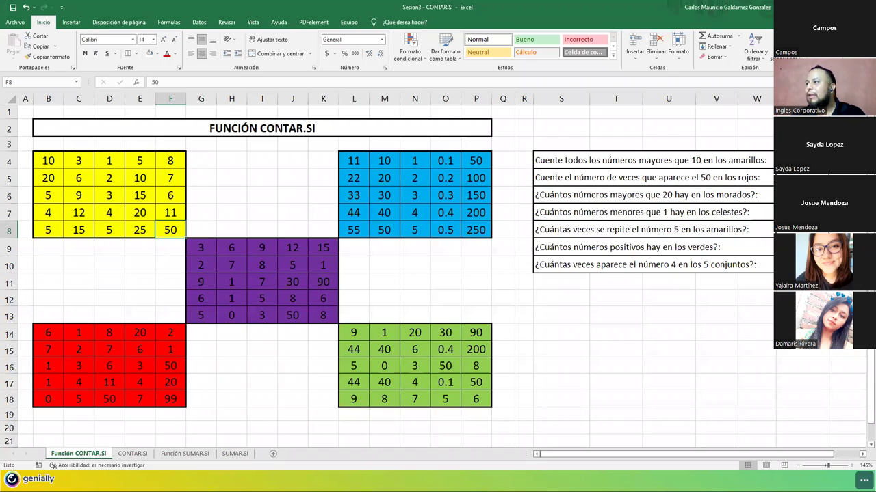
{"action": "left_click", "coordinate": [793, 178]}
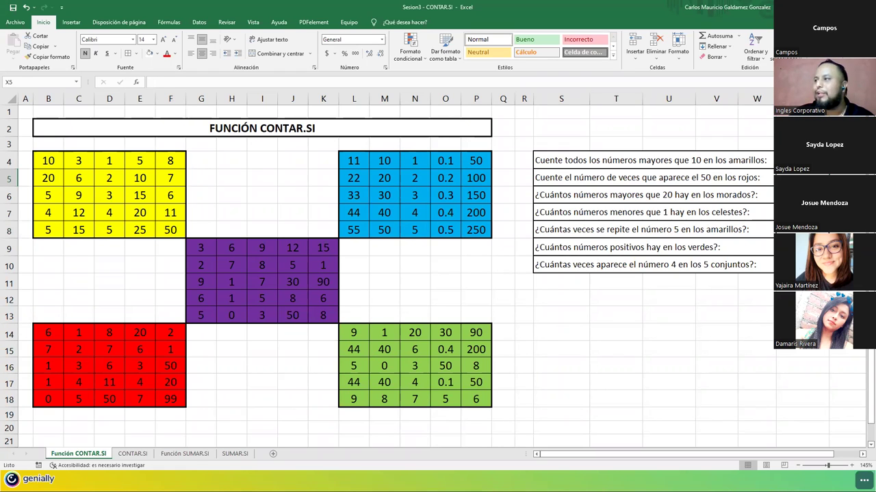
{"action": "type", "text": "=contar.si"}
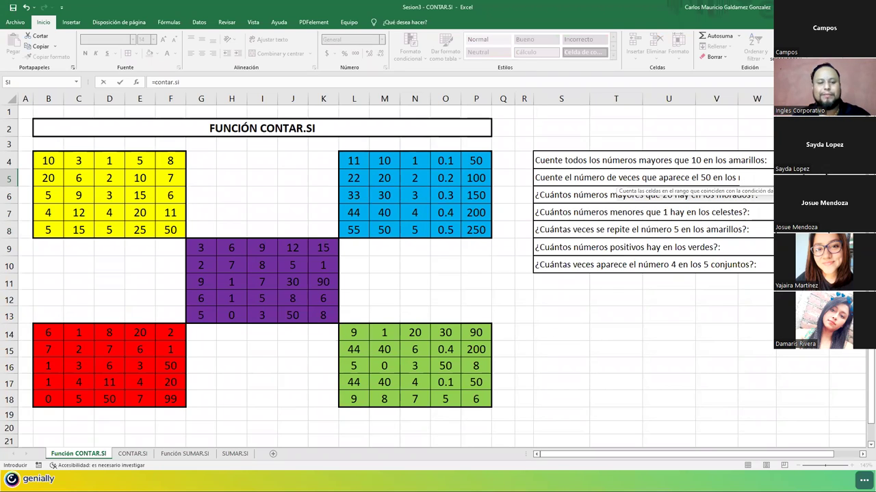
{"action": "key", "text": "Tab"}
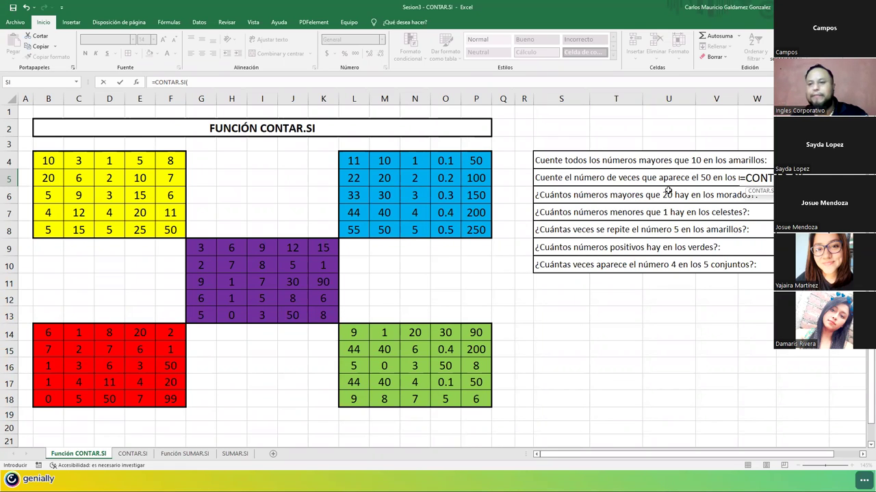
{"action": "key", "text": "Escape"}
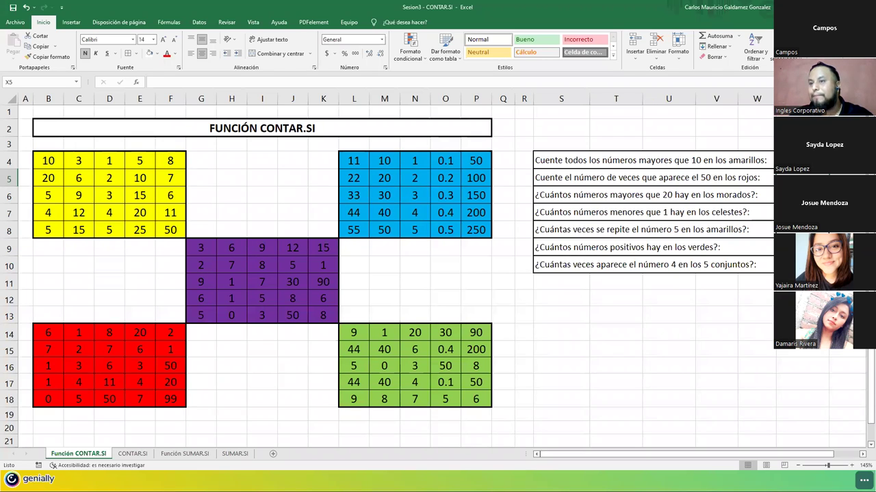
Count the occurrences of 50 in the red block by entering =CONTAR.SI(B14:F18;50) in X5.
{"action": "type", "text": "="}
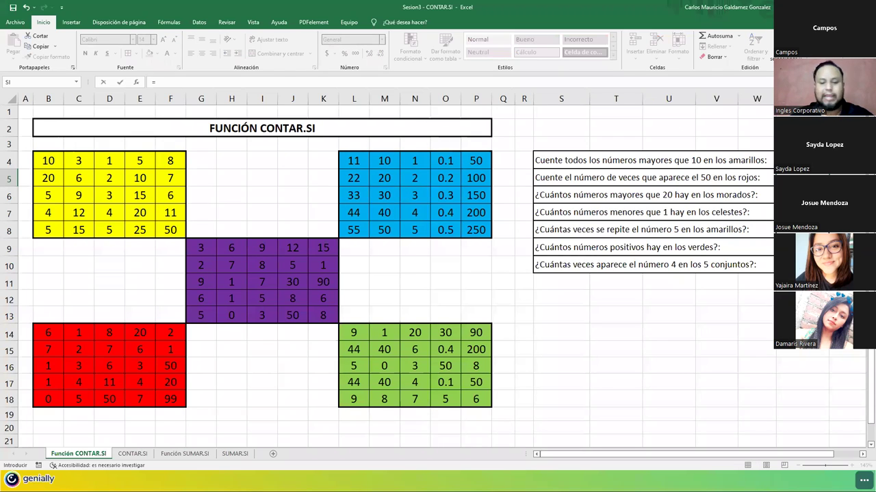
{"action": "type", "text": "contar.si"}
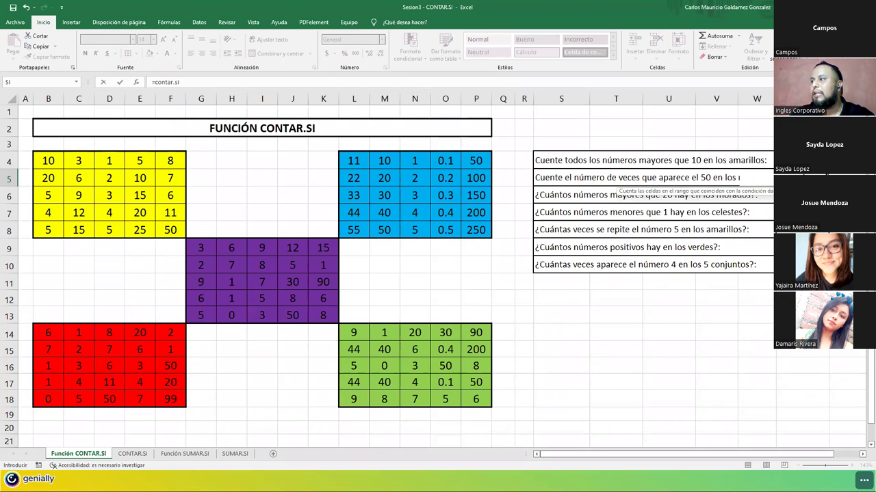
{"action": "key", "text": "Tab"}
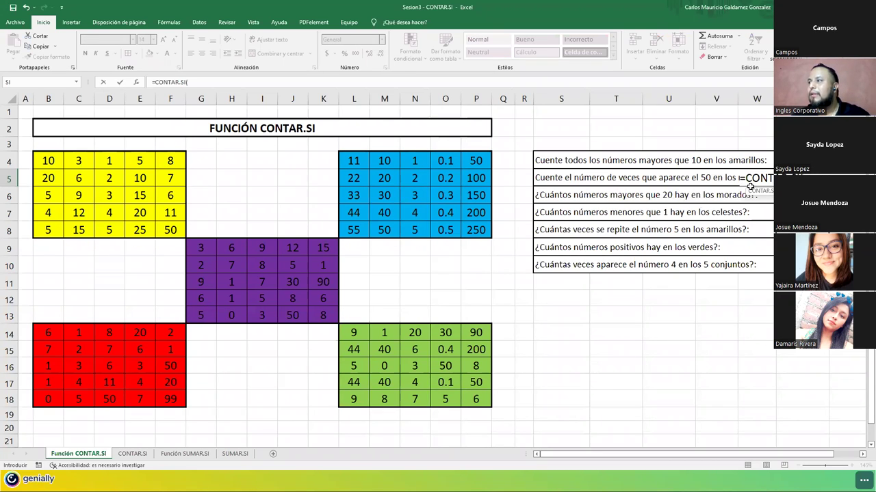
{"action": "left_click_drag", "start_coordinate": [48, 333], "coordinate": [162, 401]}
{"action": "type", "text": ";"}
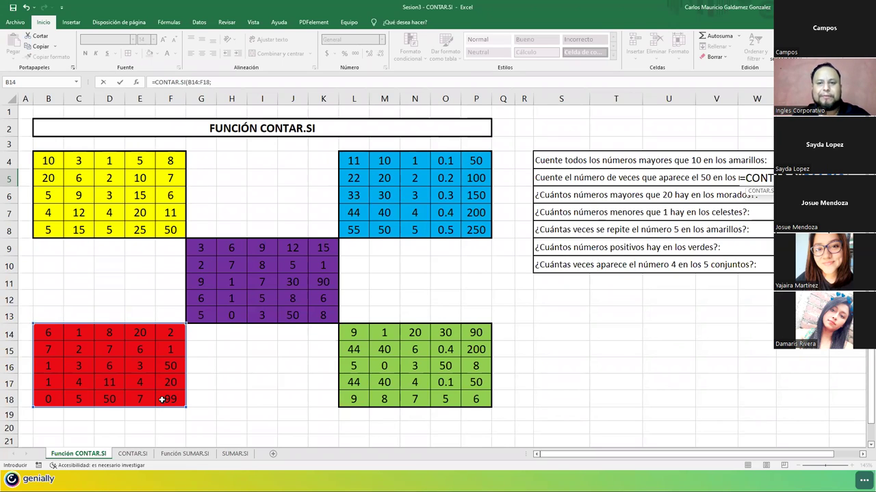
{"action": "type", "text": "5"}
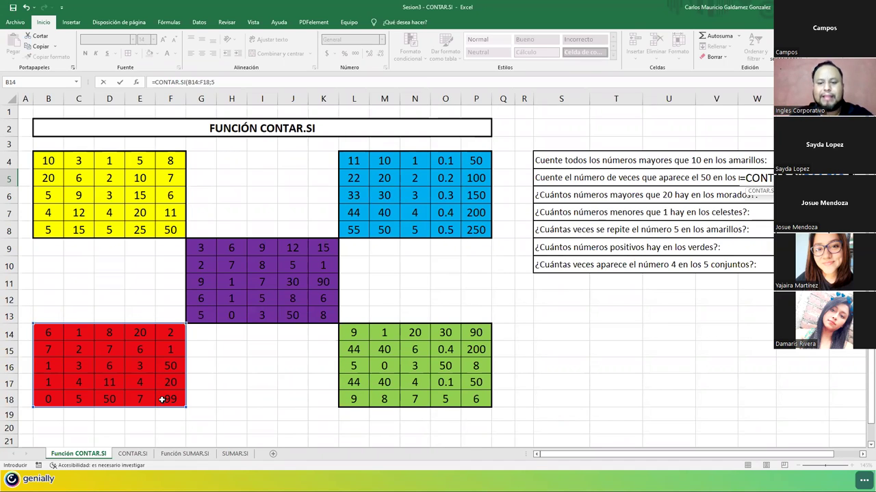
{"action": "type", "text": "0)"}
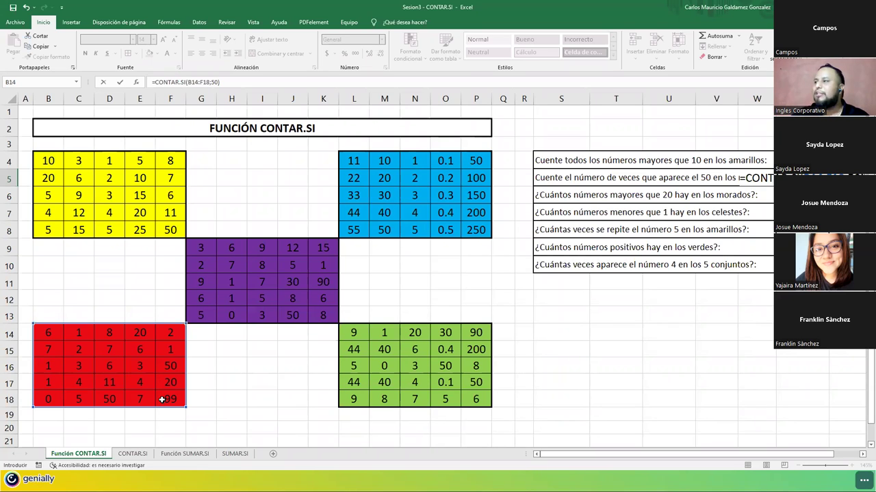
{"action": "key", "text": "Return"}
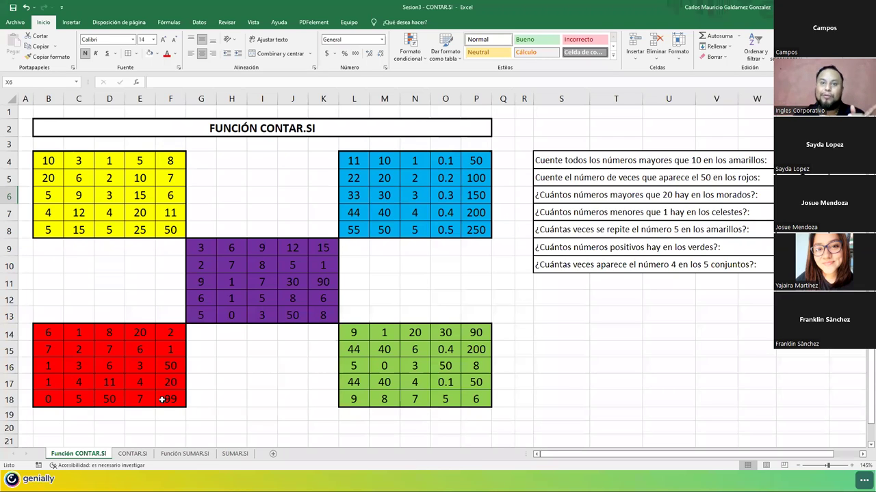
Review how the criterion is written in X4's CONTAR.SI formula, leaving the formula as it is.
{"action": "key", "text": "Up"}
{"action": "key", "text": "Up"}
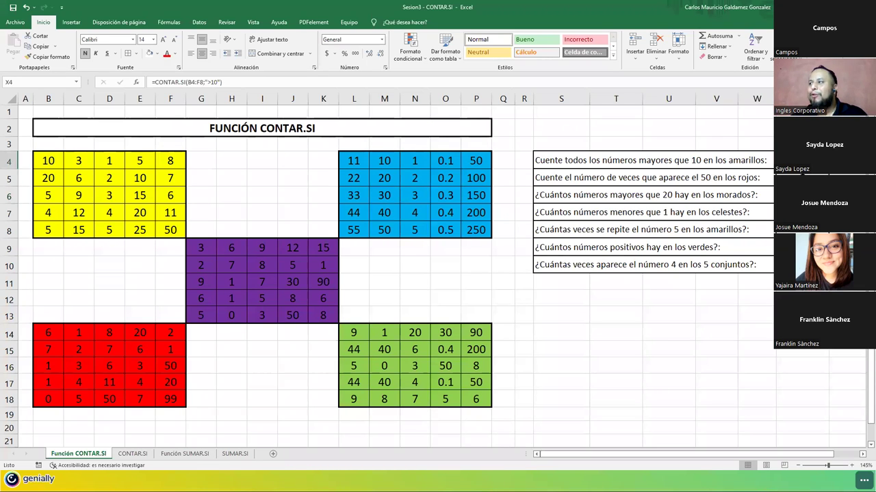
{"action": "key", "text": "F2"}
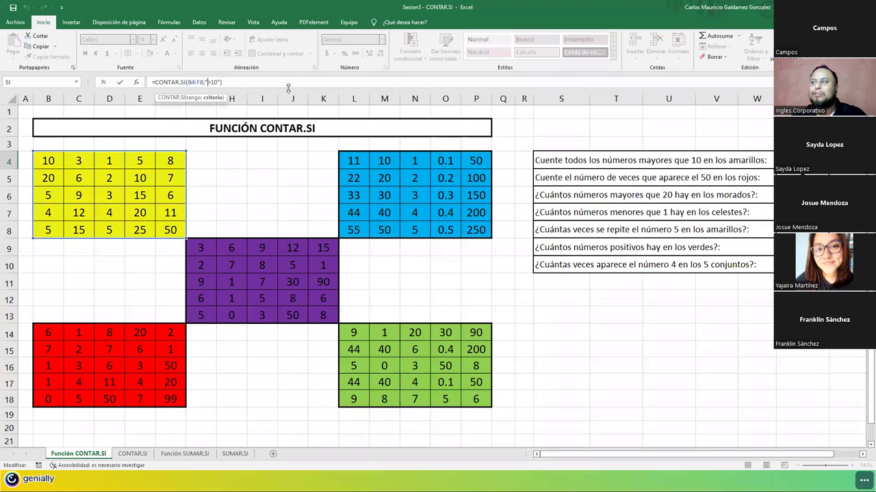
{"action": "key", "text": "Left"}
{"action": "key", "text": "Left"}
{"action": "key", "text": "Left"}
{"action": "key", "text": "Left"}
{"action": "key", "text": "Left"}
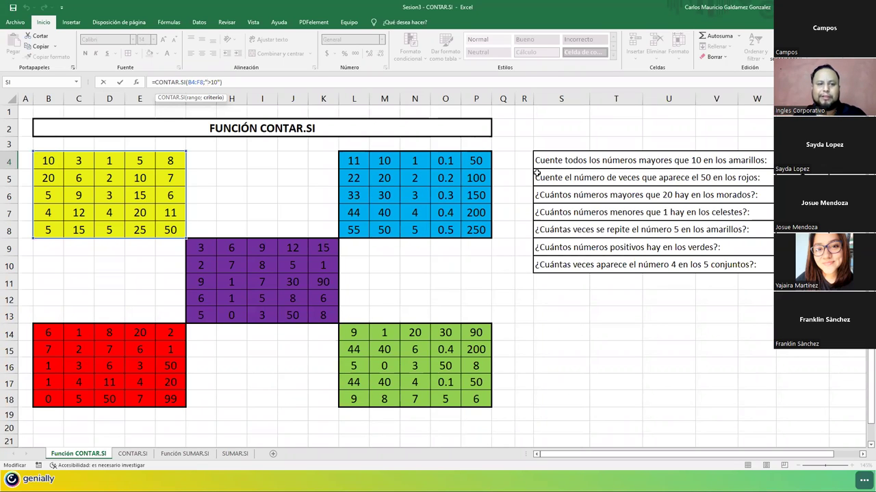
{"action": "key", "text": "Return"}
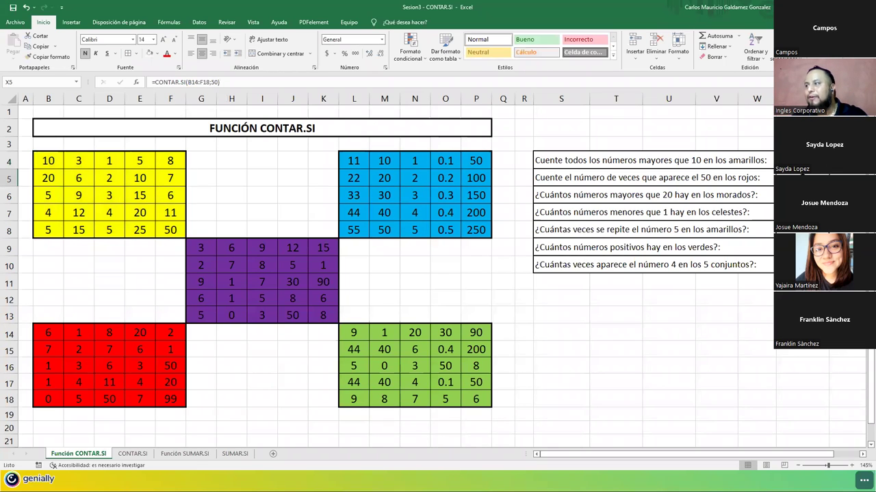
Rewrite X5's criterion as a quoted comparison so the formula is =CONTAR.SI(B14:F18;"=50").
{"action": "key", "text": "F2"}
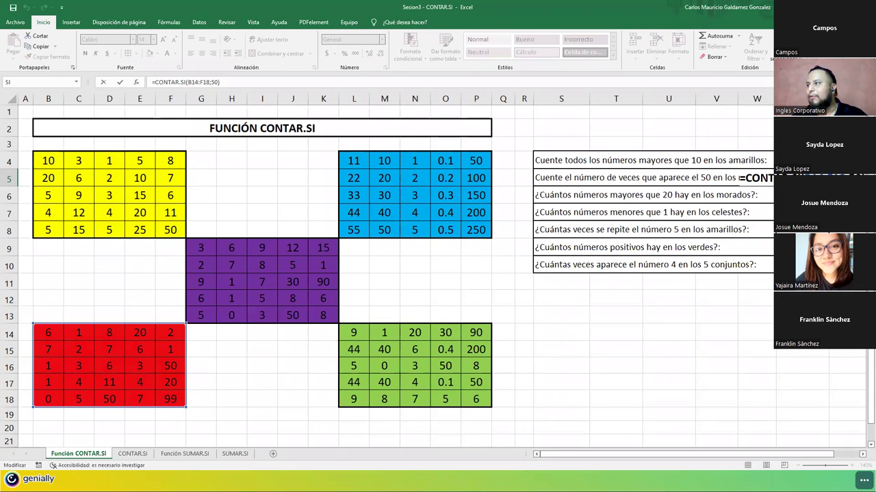
{"action": "key", "text": "Left"}
{"action": "type", "text": "\""}
{"action": "key", "text": "Right"}
{"action": "key", "text": "Right"}
{"action": "type", "text": "\""}
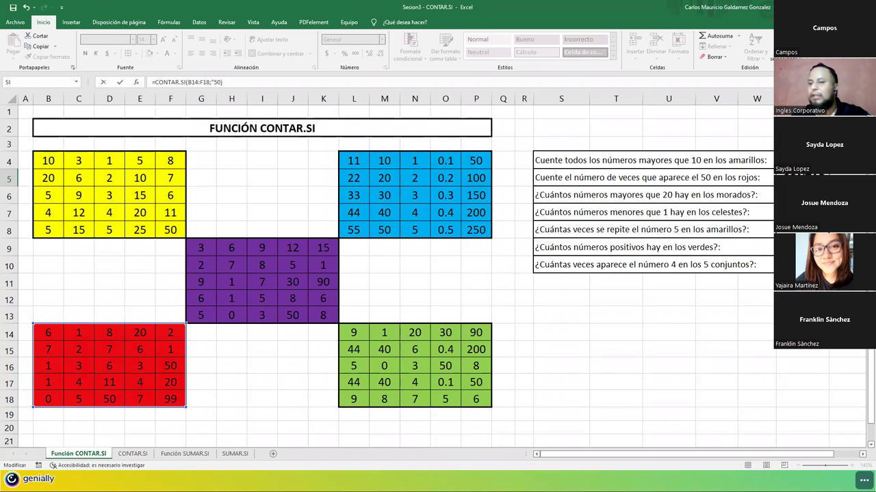
{"action": "type", "text": "=50\""}
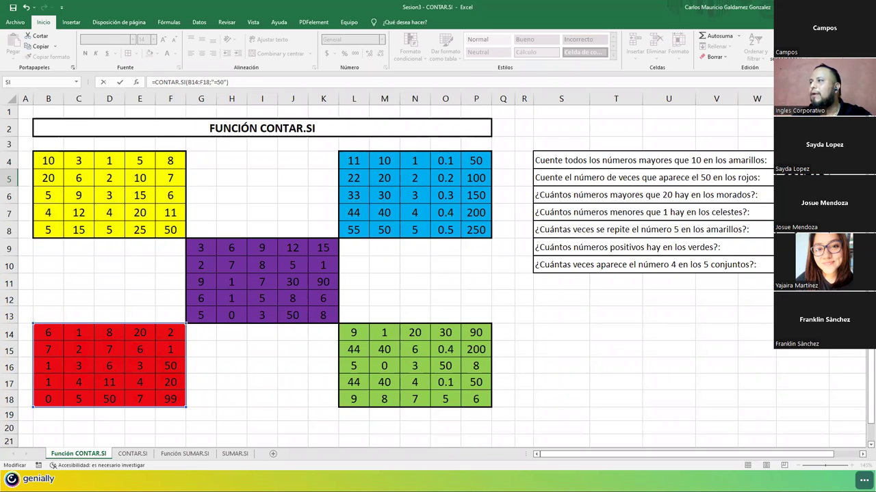
{"action": "key", "text": "Return"}
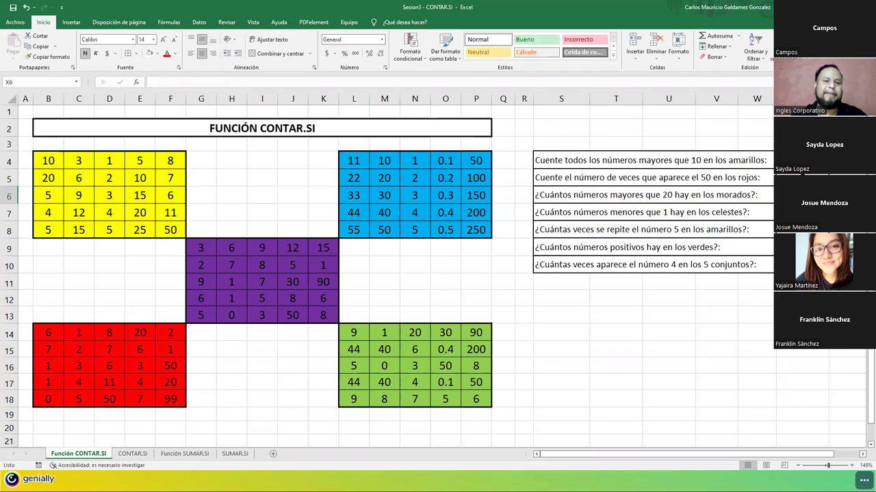
Verify X5's count by selecting every 50 in the red block together, then return to X5.
{"action": "key", "text": "Up"}
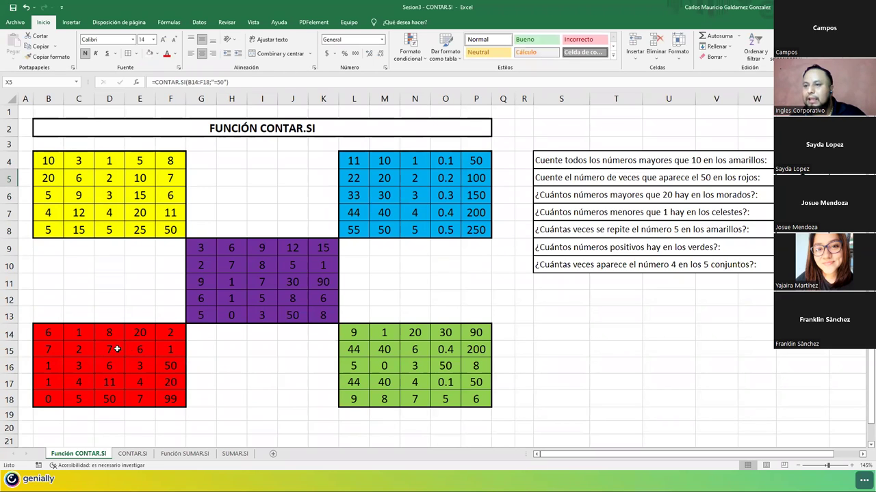
{"action": "left_click", "coordinate": [117, 400]}
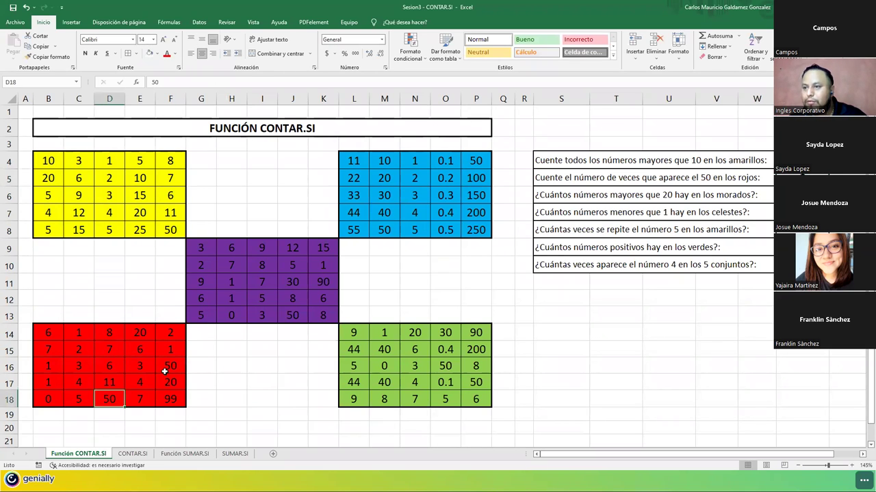
{"action": "left_click", "coordinate": [168, 367], "text": "ctrl"}
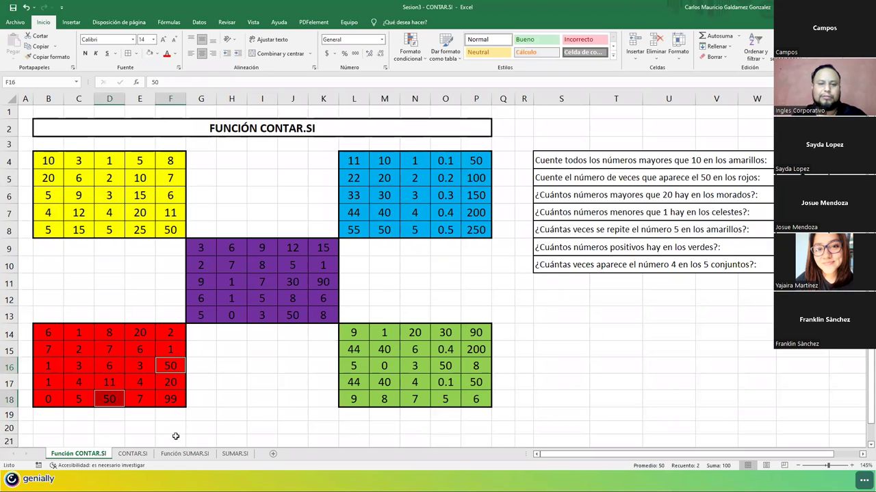
{"action": "left_click", "coordinate": [794, 177]}
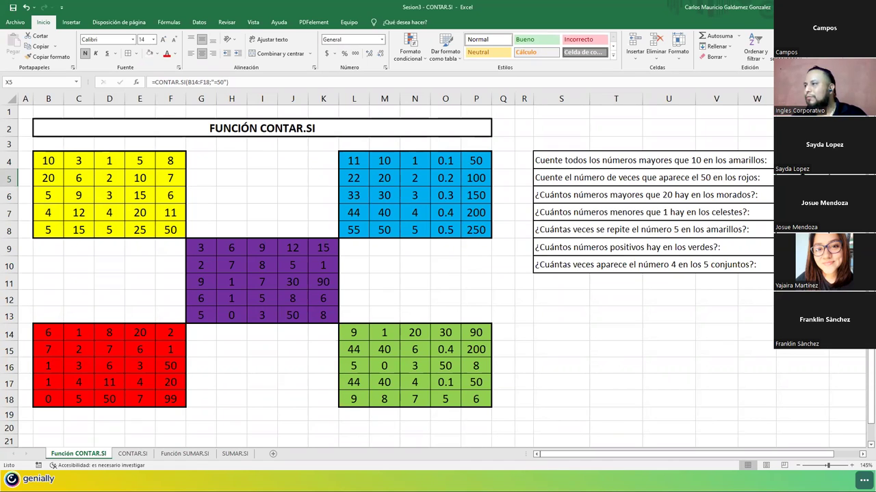
Count the purple block's numbers greater than 20 by entering =CONTAR.SI(G9:K13;">20") in X6.
{"action": "left_click", "coordinate": [795, 195]}
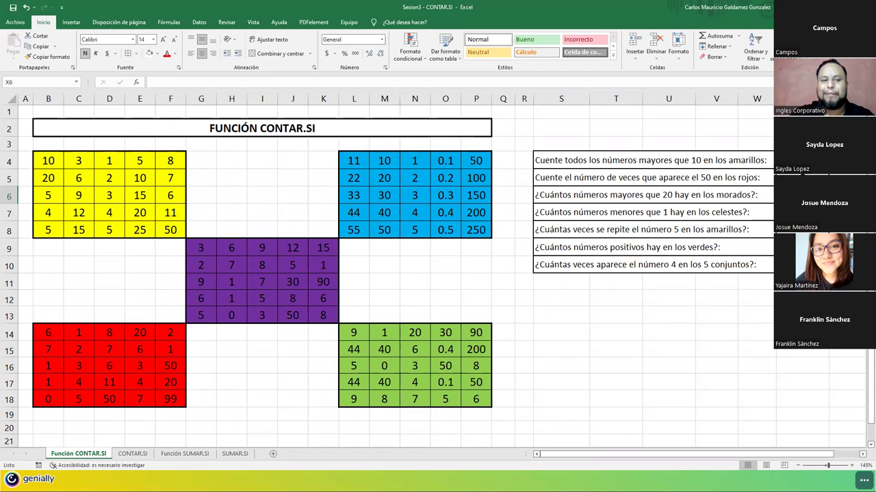
{"action": "type", "text": "="}
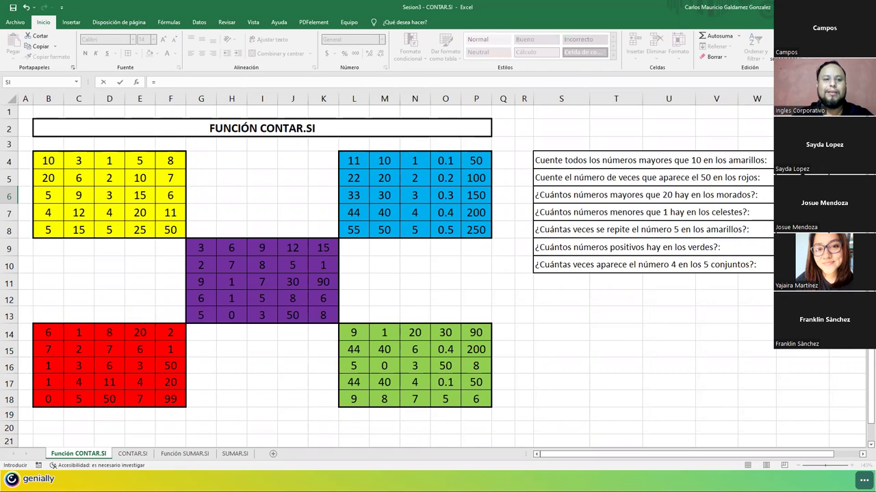
{"action": "type", "text": "contar.si"}
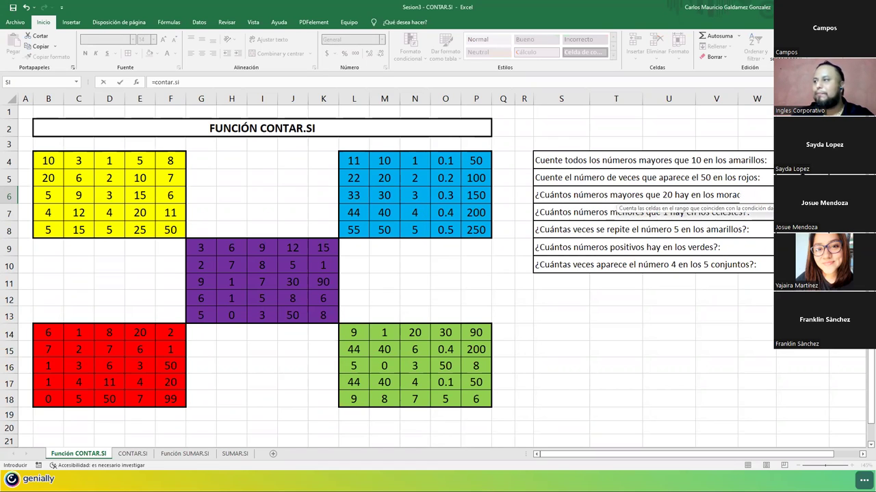
{"action": "key", "text": "Tab"}
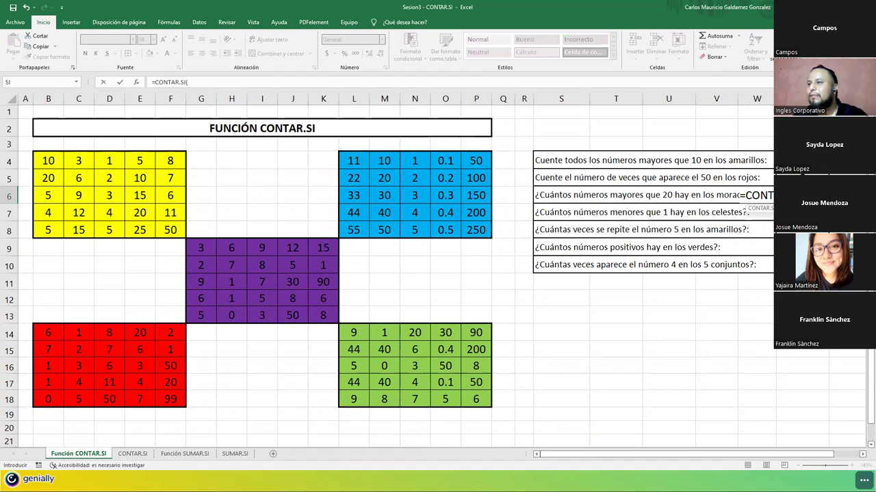
{"action": "left_click_drag", "start_coordinate": [201, 249], "coordinate": [320, 317]}
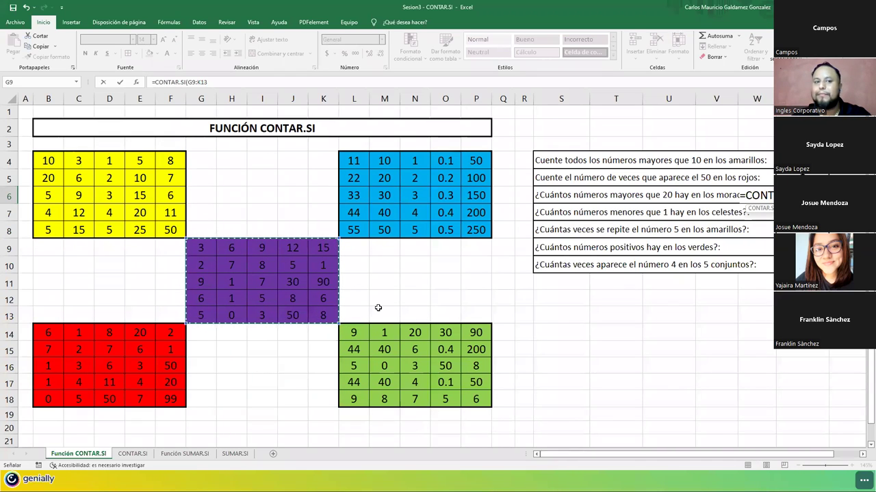
{"action": "type", "text": ";"}
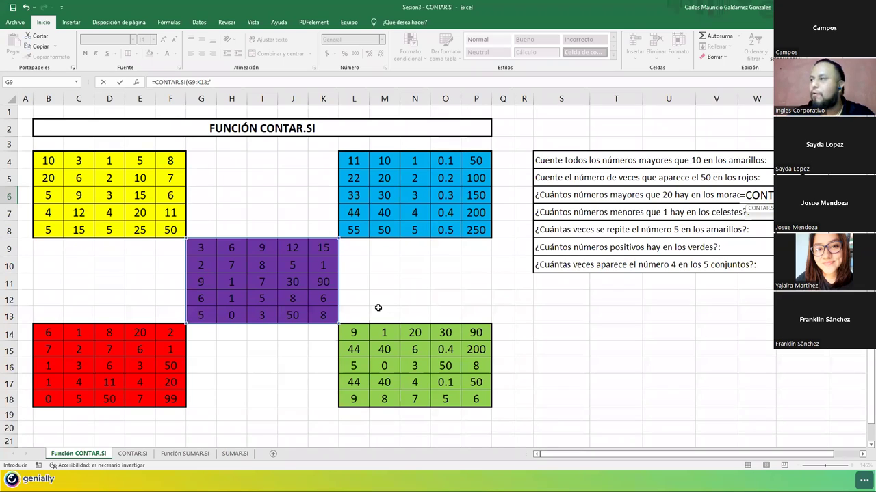
{"action": "type", "text": "20"}
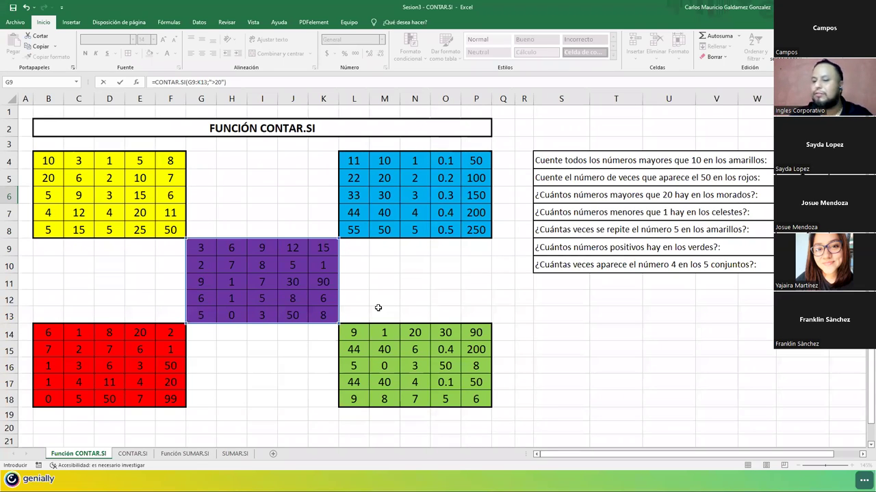
{"action": "key", "text": "Return"}
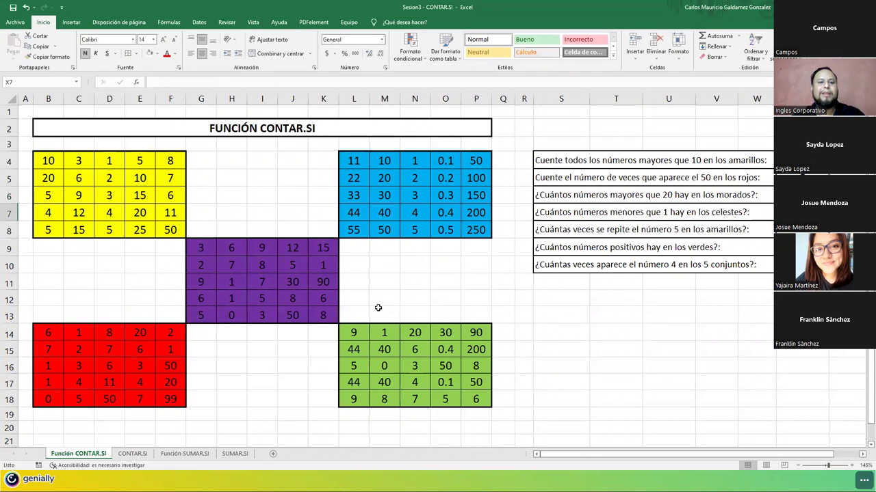
Check X6's formula and verify its count by selecting every number above 20 in the purple block together.
{"action": "key", "text": "Up"}
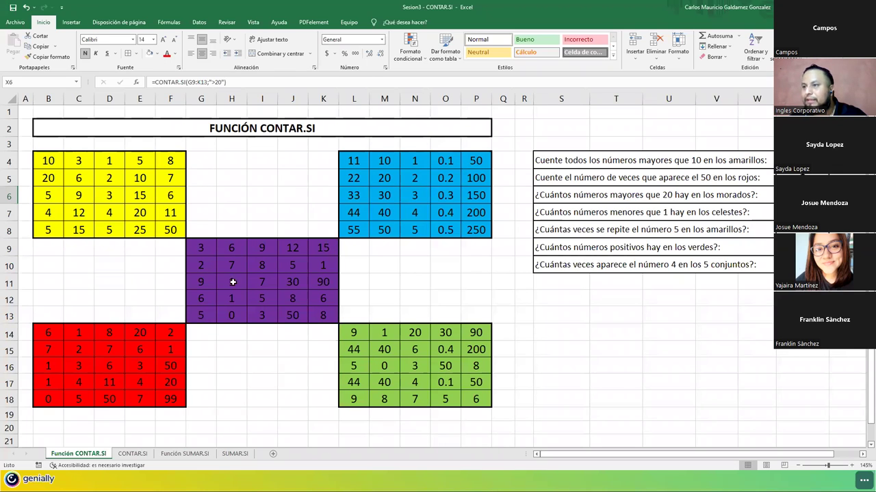
{"action": "left_click", "coordinate": [291, 284]}
{"action": "left_click", "coordinate": [324, 282], "text": "ctrl"}
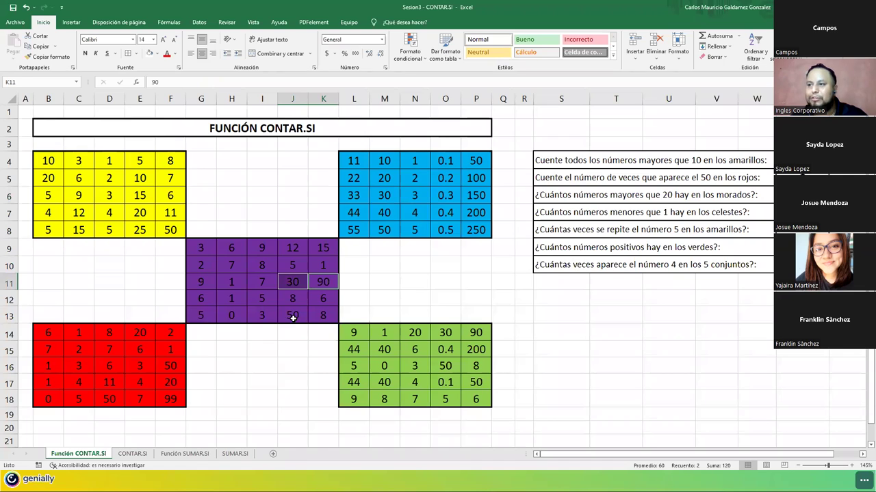
{"action": "left_click", "coordinate": [293, 317], "text": "ctrl"}
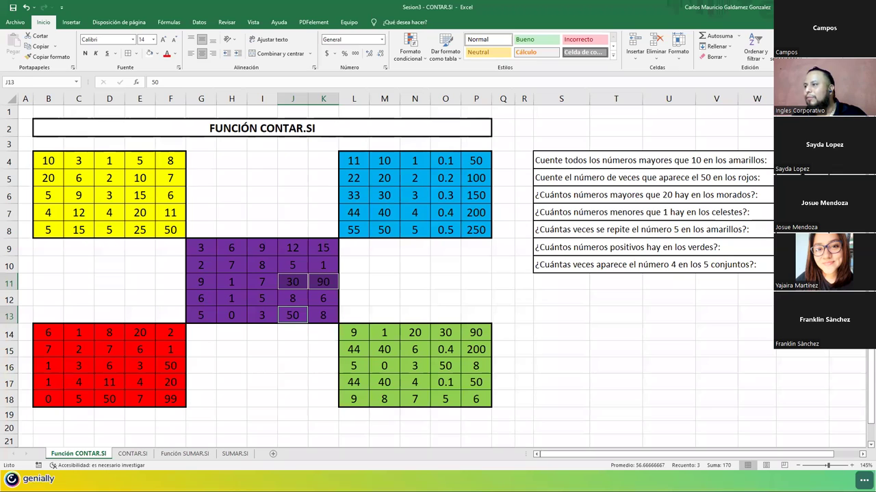
Count the light-blue block's numbers less than 1 by entering =CONTAR.SI(L4:P8;"<1") in X7.
{"action": "left_click", "coordinate": [787, 212]}
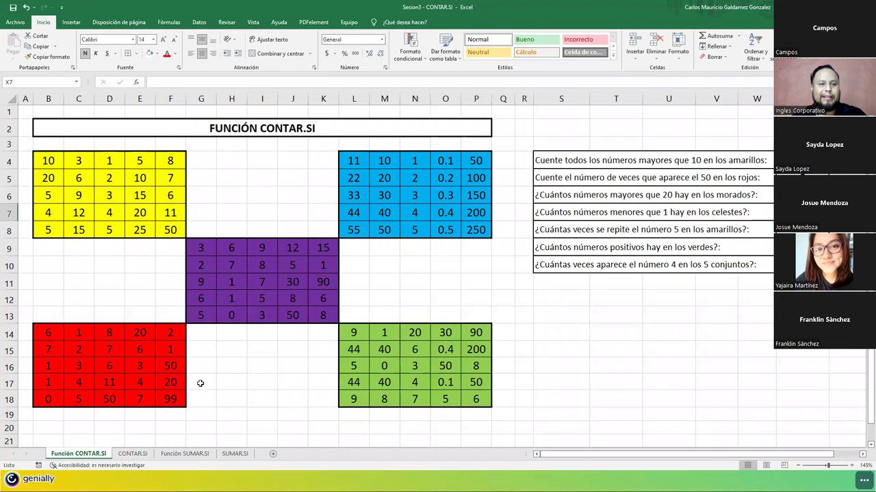
{"action": "key", "text": "F11"}
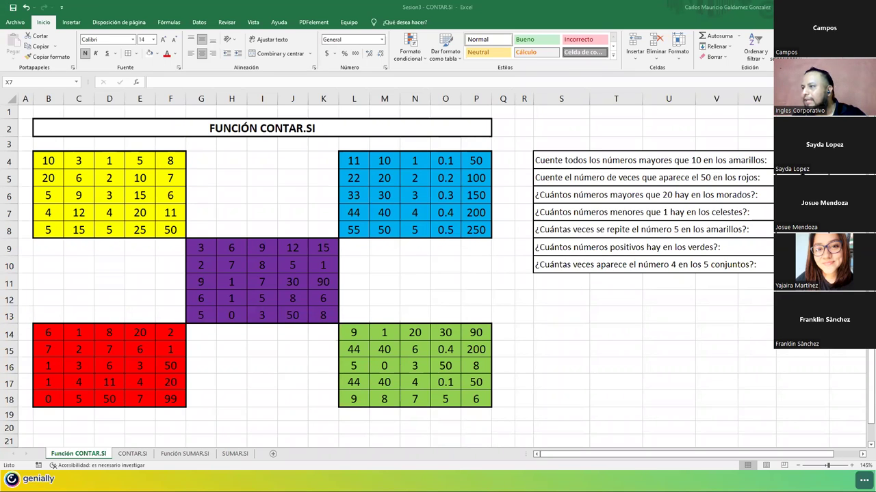
{"action": "type", "text": "="}
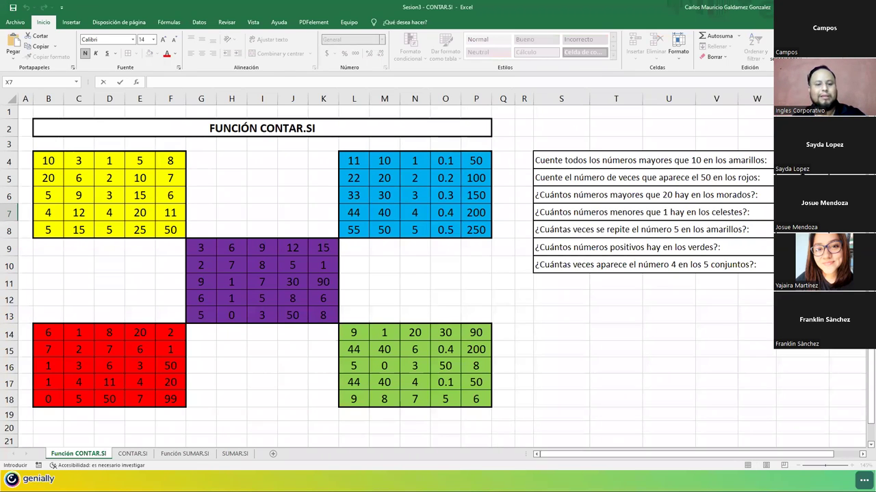
{"action": "type", "text": "=CONTAR.SI(L4:P8;\"<1\")"}
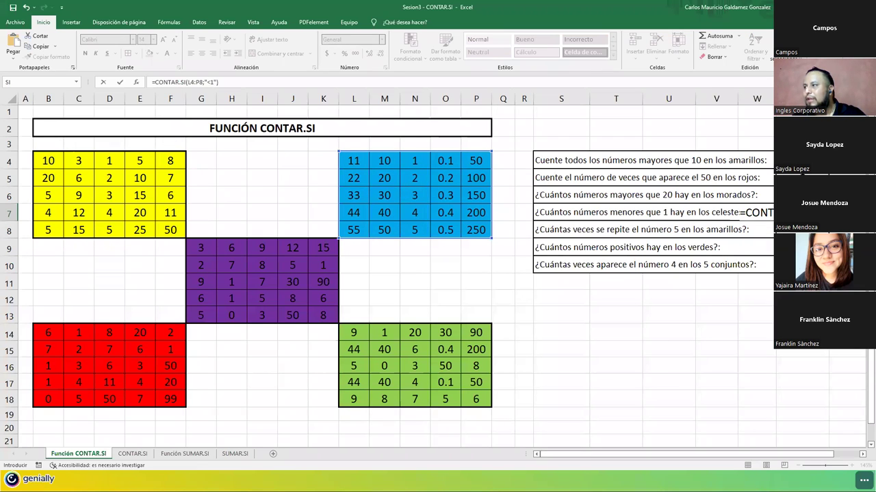
{"action": "key", "text": "F2"}
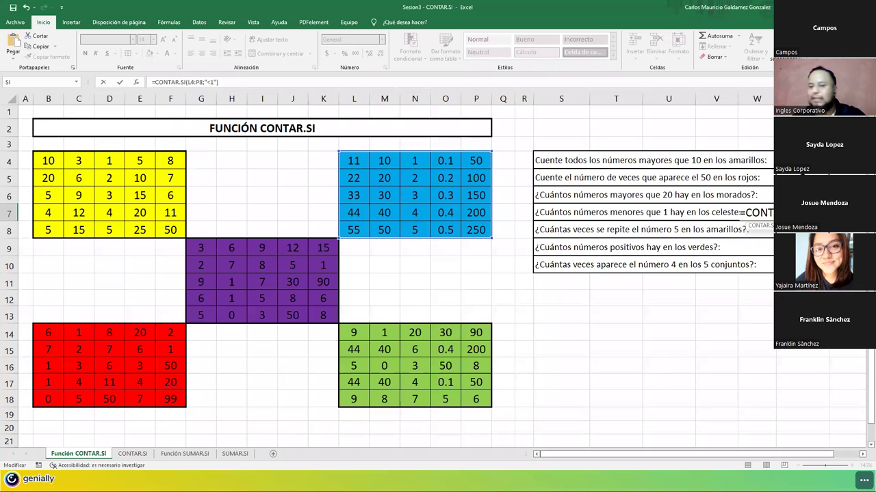
{"action": "key", "text": "ctrl+Return"}
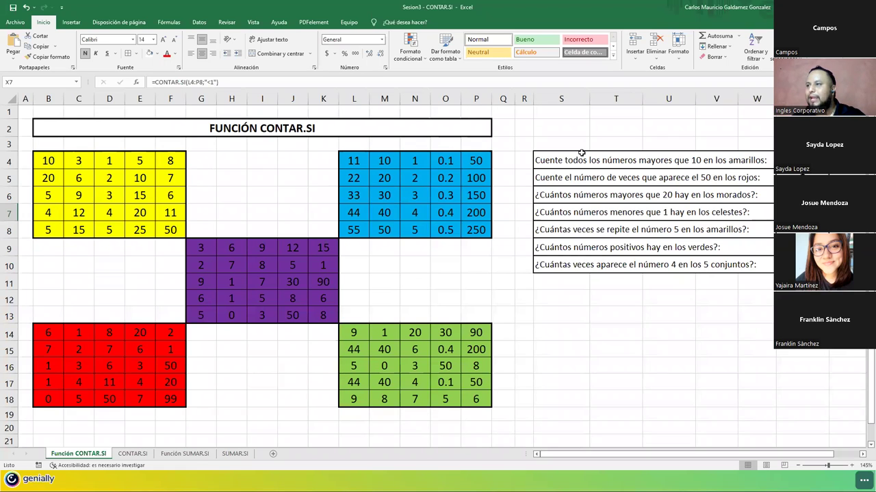
Verify X7's count by selecting the decimal values O4:O8 in the light-blue block together.
{"action": "left_click", "coordinate": [448, 160]}
{"action": "left_click_drag", "start_coordinate": [448, 160], "coordinate": [450, 229]}
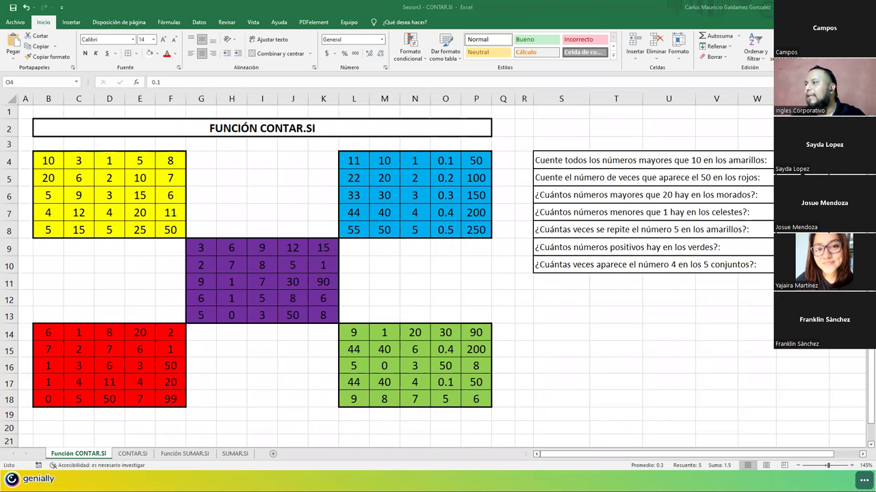
{"action": "key", "text": "F2"}
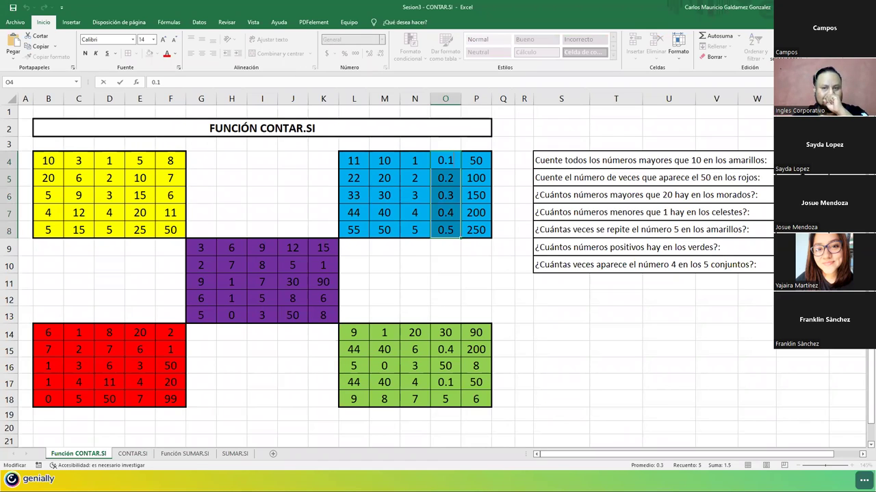
Count how often 5 appears in the yellow block by entering =CONTAR.SI(B4:F8;"5") in X8, using a semicolon as separator.
{"action": "left_click", "coordinate": [795, 230]}
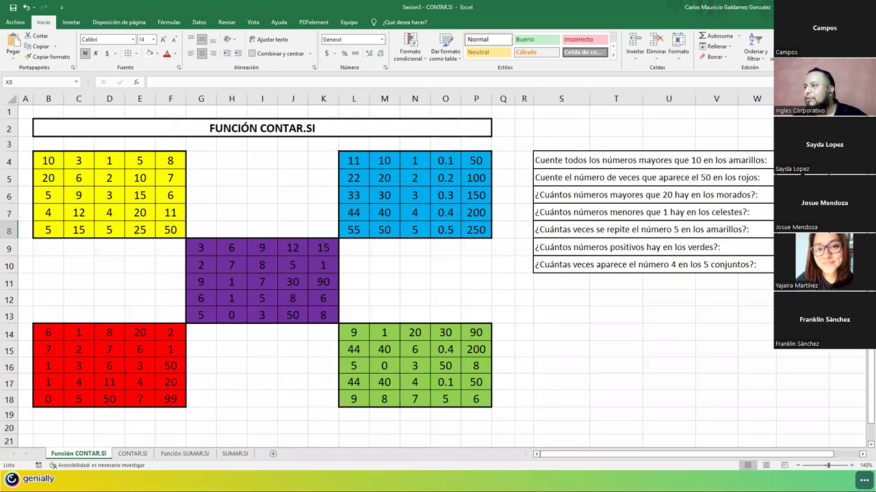
{"action": "type", "text": "=CONTAR.SI(B4:F8,\"5\")"}
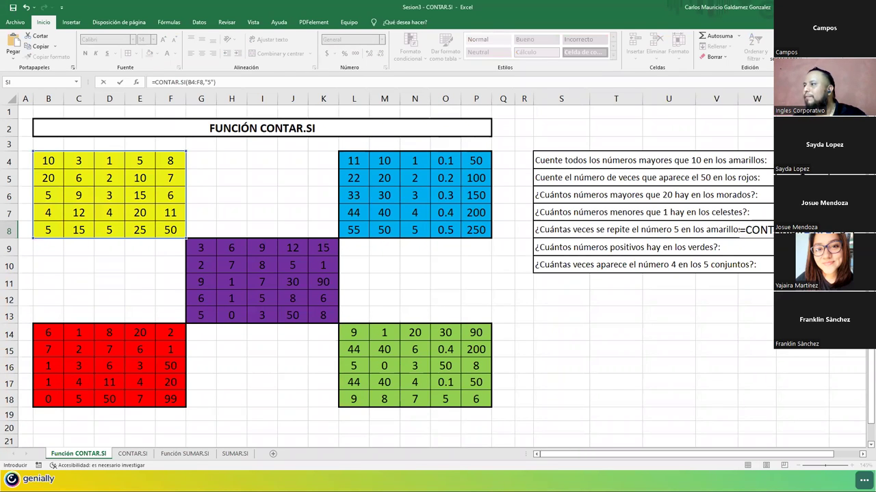
{"action": "key", "text": "Return"}
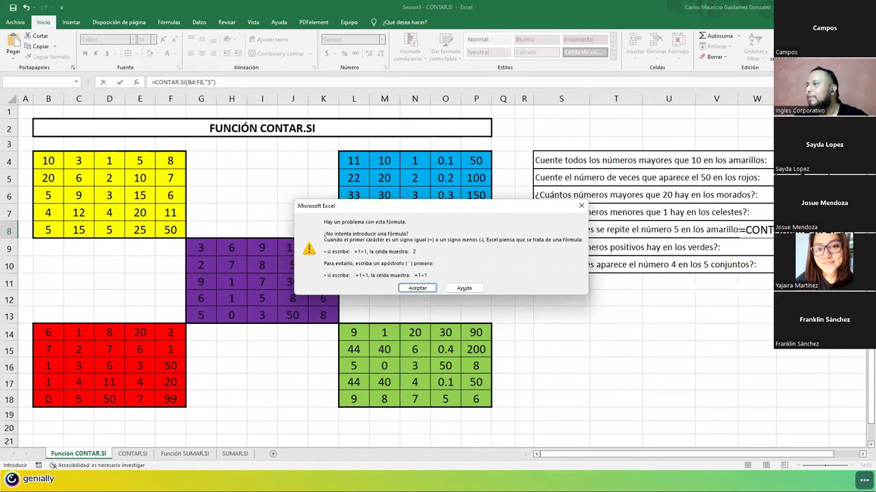
{"action": "left_click", "coordinate": [419, 288]}
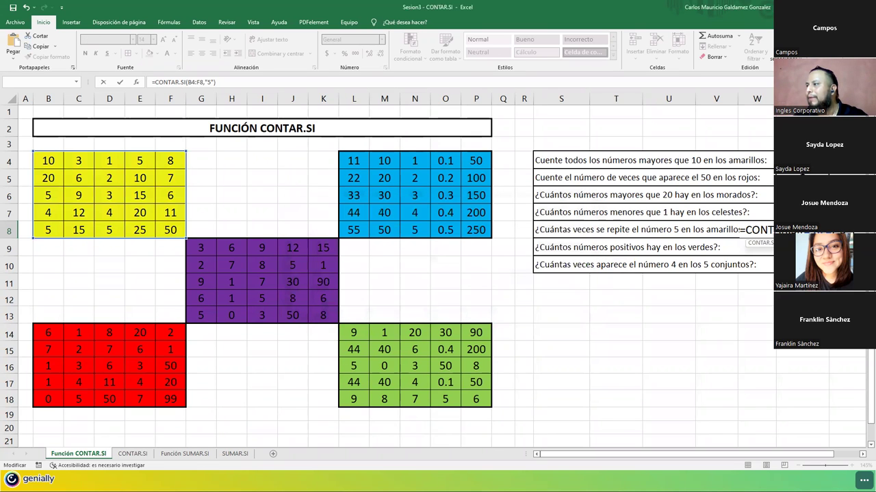
{"action": "key", "text": "BackSpace"}
{"action": "type", "text": ";"}
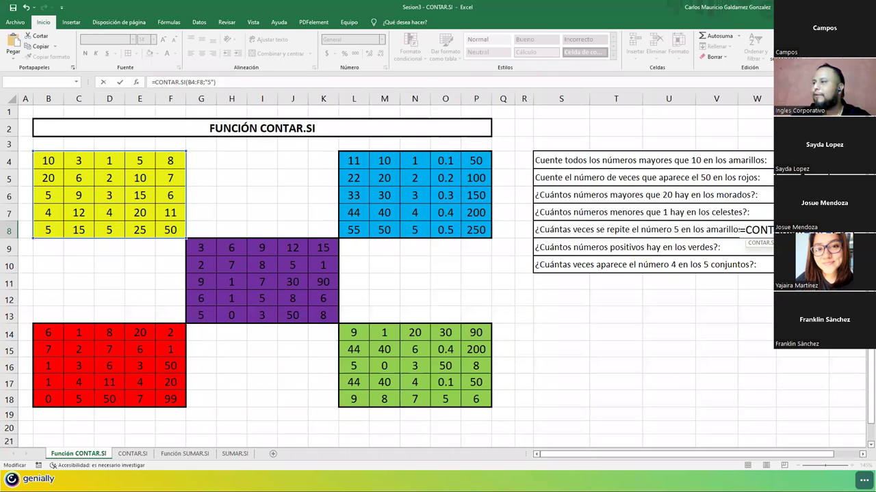
{"action": "key", "text": "Return"}
{"action": "key", "text": "Up"}
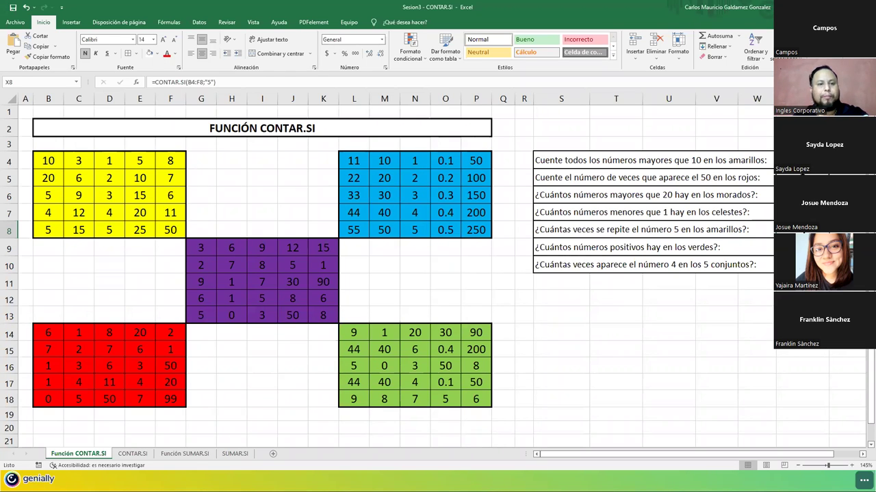
Rewrite X8's criterion as a quoted comparison so the formula is =CONTAR.SI(B4:F8;"=5"), and check its range.
{"action": "key", "text": "F2"}
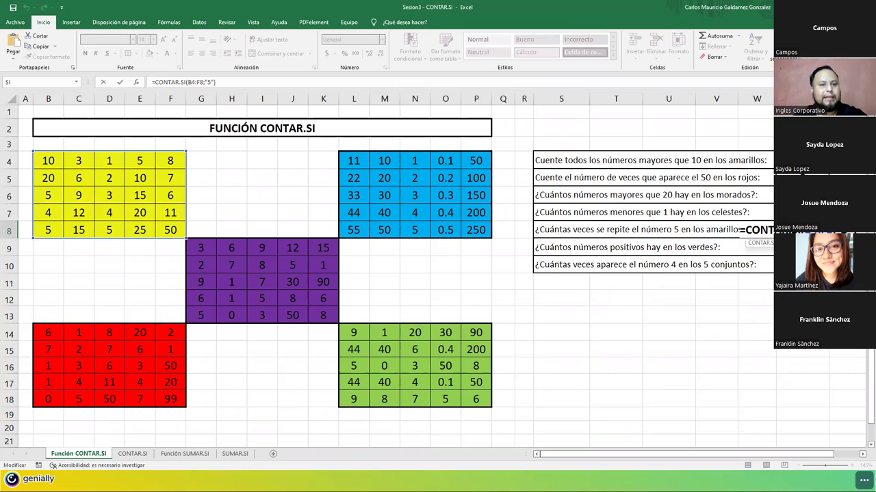
{"action": "type", "text": "="}
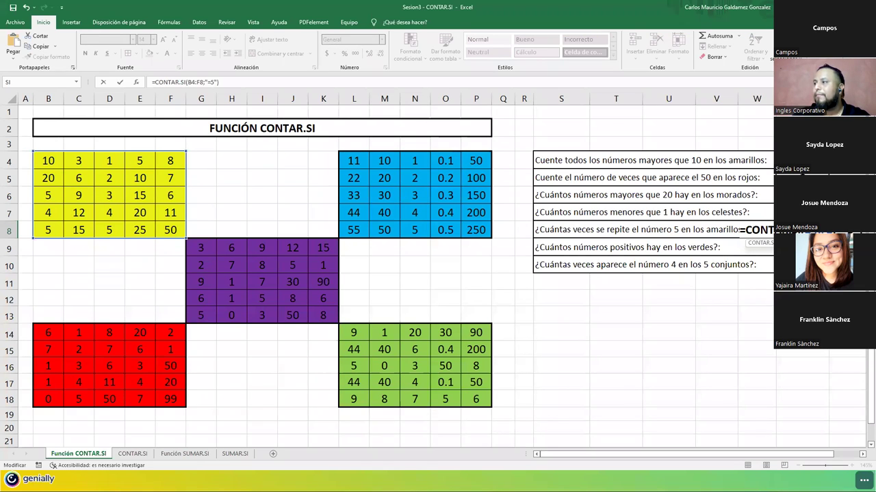
{"action": "key", "text": "ctrl+Return"}
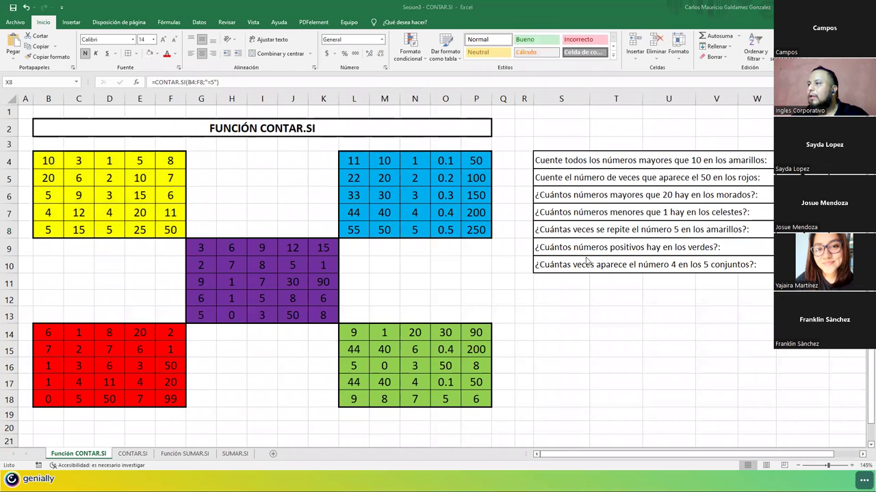
{"action": "key", "text": "F2"}
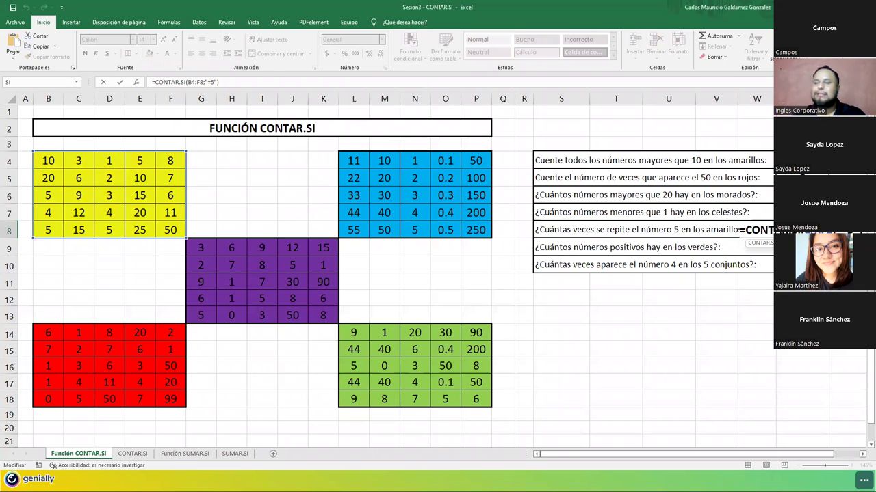
{"action": "key", "text": "Escape"}
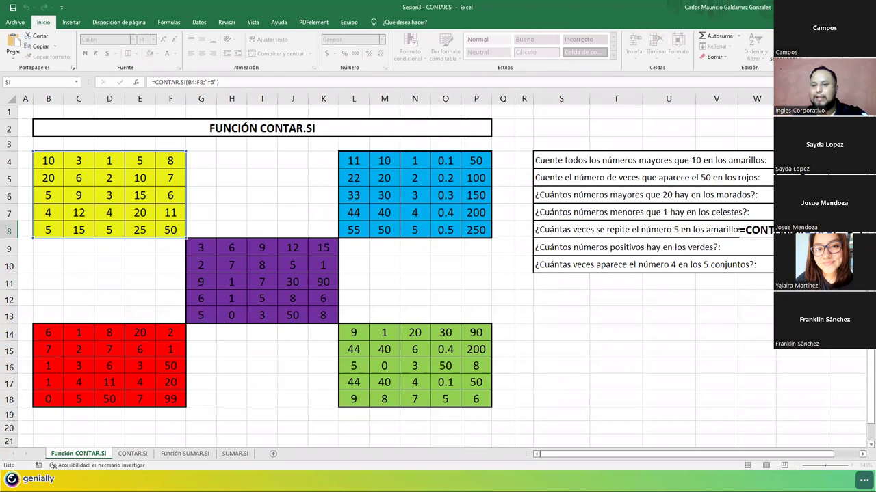
Count the green block's positive numbers by entering =CONTAR.SI(L14:P18;">0") in X9, with a semicolon instead of a comma.
{"action": "left_click", "coordinate": [794, 248]}
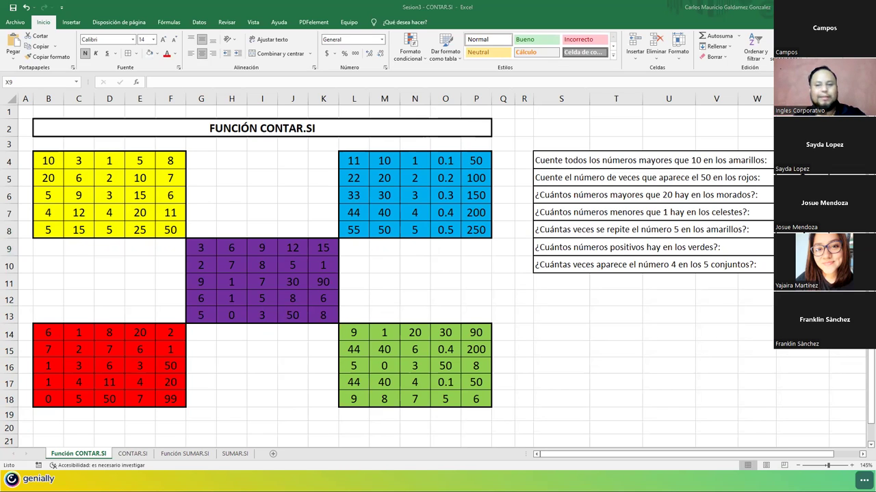
{"action": "key", "text": "F2"}
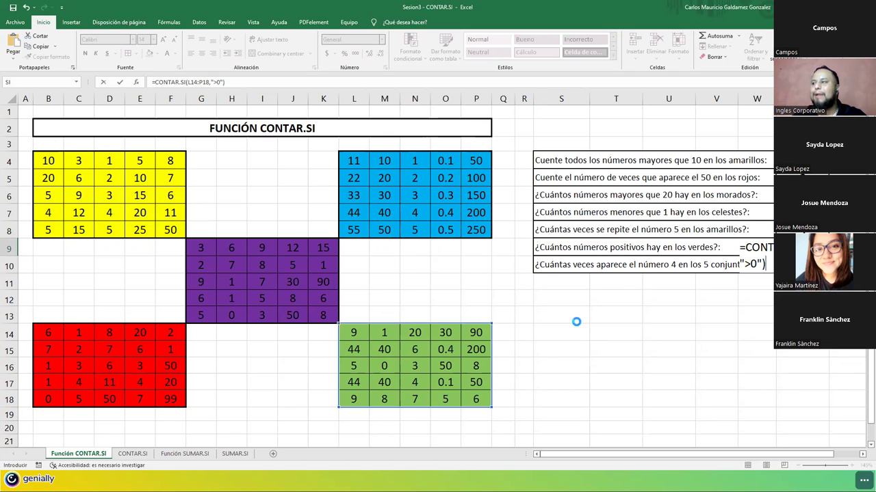
{"action": "key", "text": "Return"}
{"action": "key", "text": "Return"}
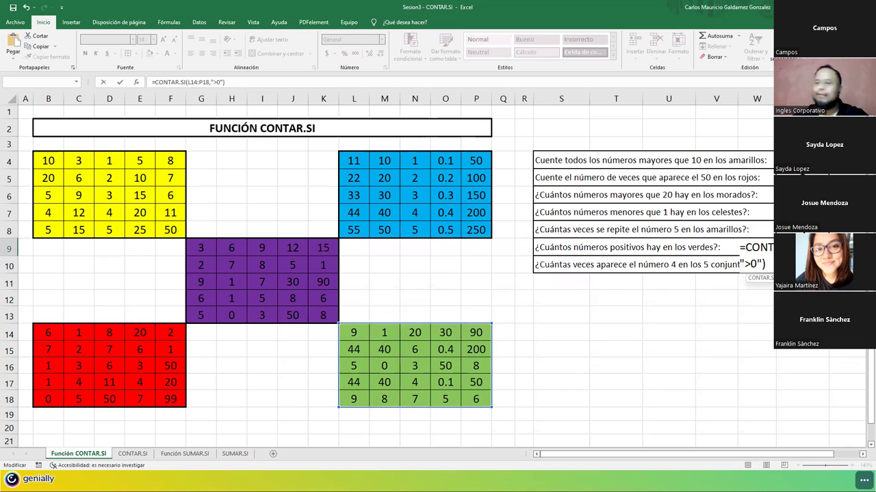
{"action": "key", "text": "BackSpace"}
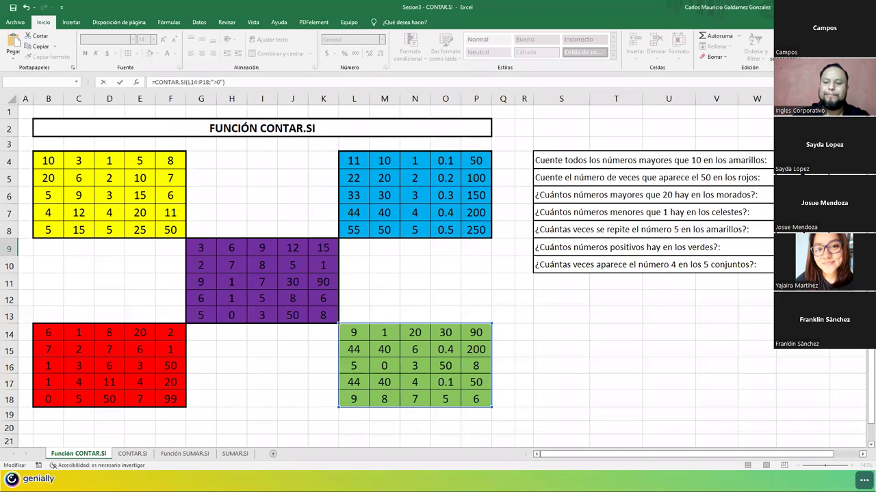
{"action": "key", "text": "Escape"}
{"action": "left_click", "coordinate": [797, 247]}
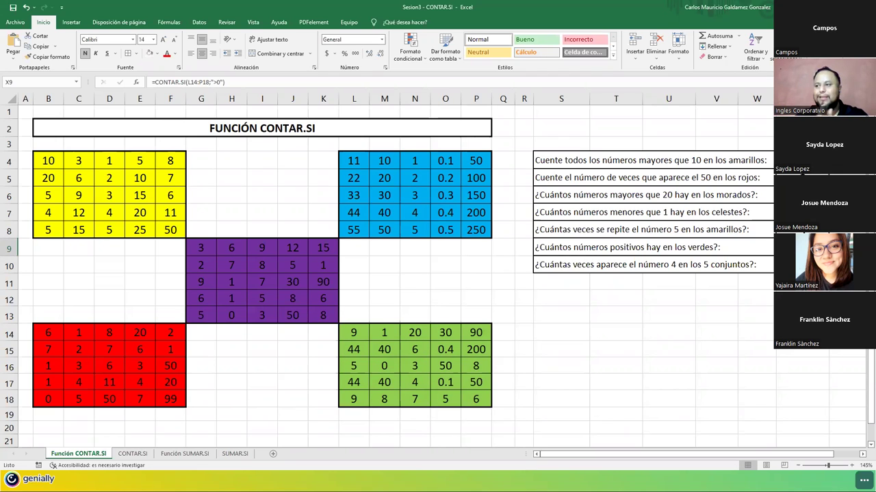
Verify X9's count by selecting the green block L14:P18 and its zero in M16, and review the answers in X4:X9.
{"action": "left_click_drag", "start_coordinate": [353, 332], "coordinate": [477, 399]}
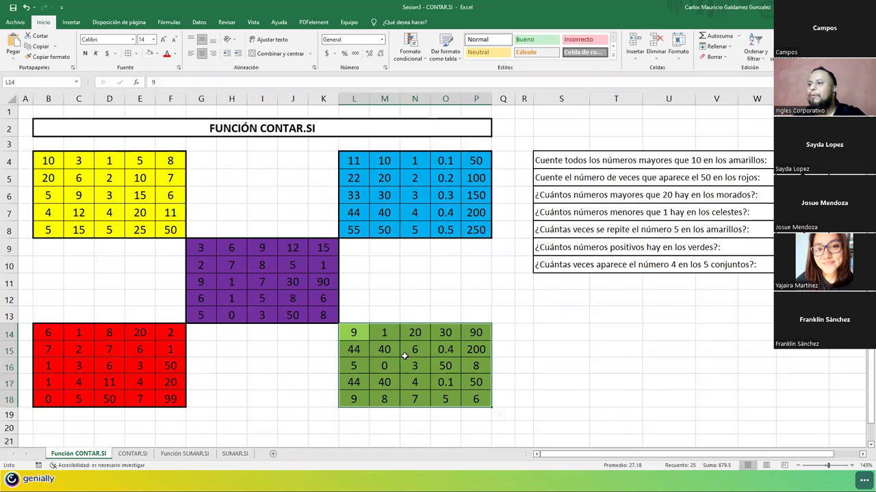
{"action": "left_click", "coordinate": [381, 367]}
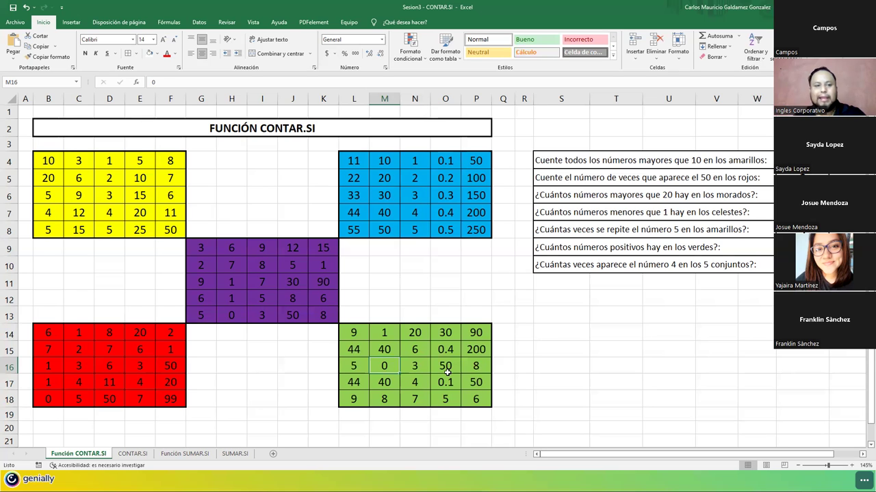
{"action": "left_click_drag", "start_coordinate": [798, 160], "coordinate": [797, 248]}
Draft the count of 4s across all five blocks in X10 as =CONTAR.SI(B4:P18,"=4").
{"action": "left_click", "coordinate": [797, 265]}
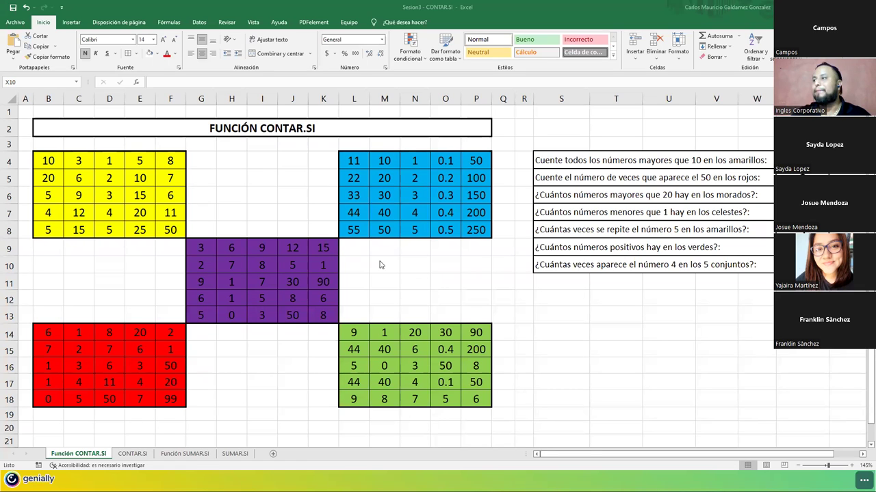
{"action": "type", "text": "="}
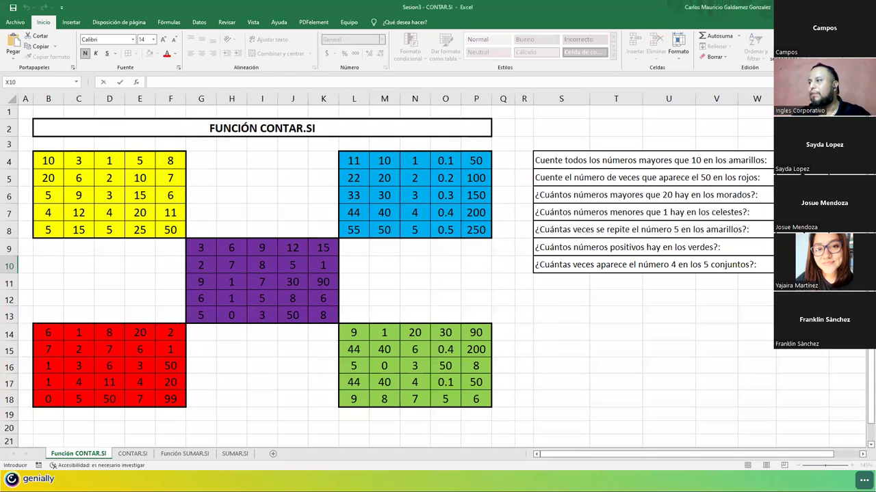
{"action": "type", "text": "=CONTAR.SI(B4:P18,\"=4\")"}
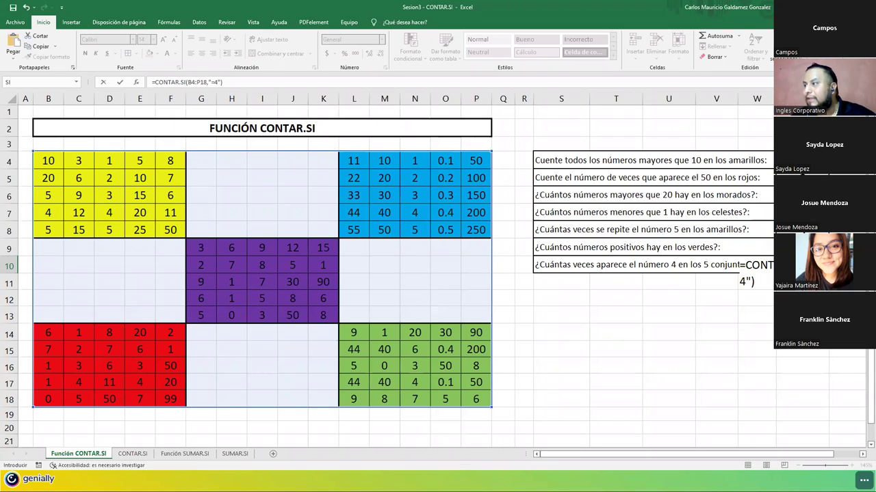
{"action": "key", "text": "F2"}
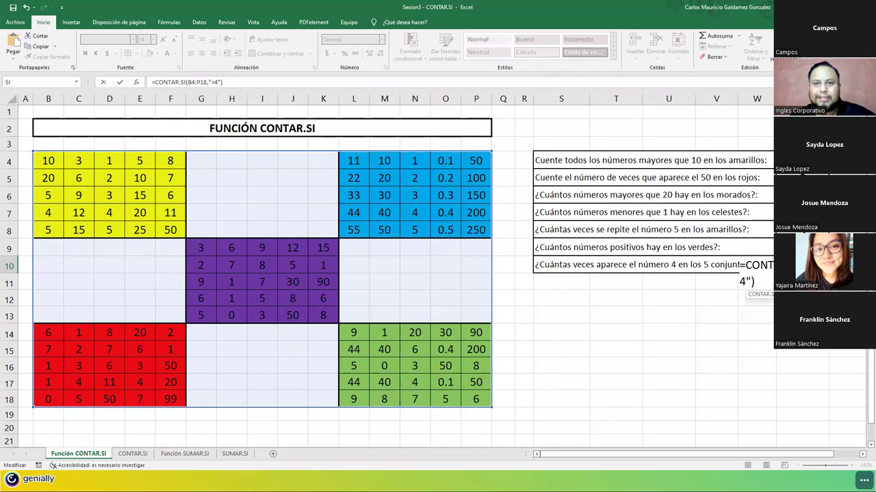
{"action": "key", "text": "End"}
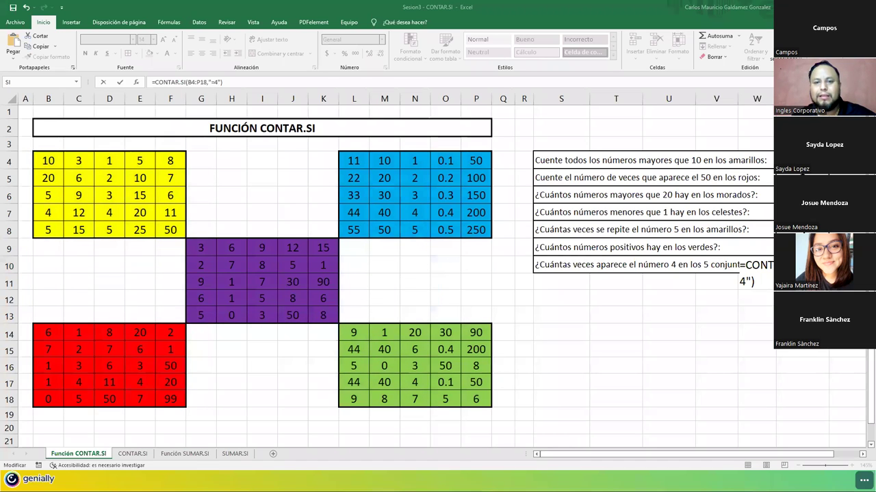
Circle the empty areas between the coloured blocks and mark across the blocks with the annotation pen.
{"action": "mouse_move", "coordinate": [199, 158]}
{"action": "left_mouse_down"}
{"action": "mouse_move", "coordinate": [272, 157]}
{"action": "mouse_move", "coordinate": [272, 225]}
{"action": "mouse_move", "coordinate": [186, 220]}
{"action": "mouse_move", "coordinate": [198, 155]}
{"action": "left_mouse_up"}
{"action": "mouse_move", "coordinate": [162, 249]}
{"action": "left_mouse_down"}
{"action": "mouse_move", "coordinate": [62, 305]}
{"action": "mouse_move", "coordinate": [151, 277]}
{"action": "mouse_move", "coordinate": [166, 252]}
{"action": "left_mouse_up"}
{"action": "mouse_move", "coordinate": [357, 245]}
{"action": "left_mouse_down"}
{"action": "mouse_move", "coordinate": [358, 269]}
{"action": "mouse_move", "coordinate": [465, 299]}
{"action": "mouse_move", "coordinate": [438, 239]}
{"action": "mouse_move", "coordinate": [362, 244]}
{"action": "left_mouse_up"}
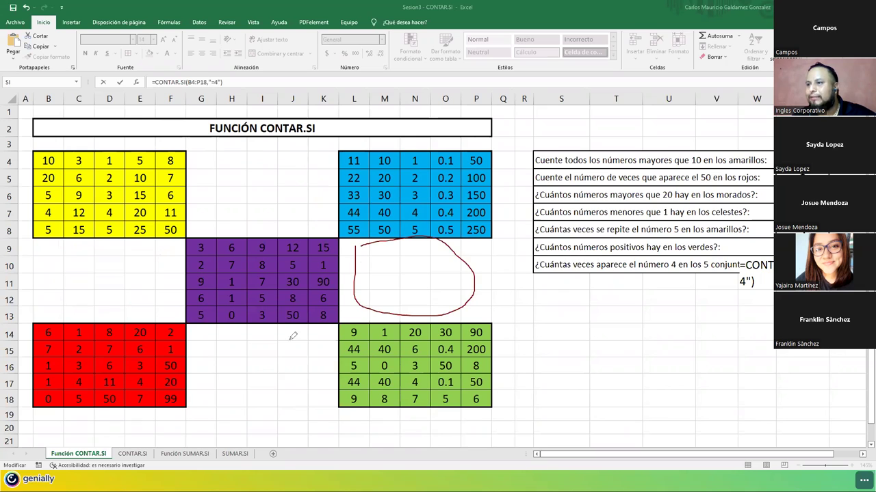
{"action": "mouse_move", "coordinate": [317, 333]}
{"action": "left_mouse_down"}
{"action": "mouse_move", "coordinate": [242, 333]}
{"action": "mouse_move", "coordinate": [212, 363]}
{"action": "mouse_move", "coordinate": [303, 397]}
{"action": "mouse_move", "coordinate": [319, 335]}
{"action": "left_mouse_up"}
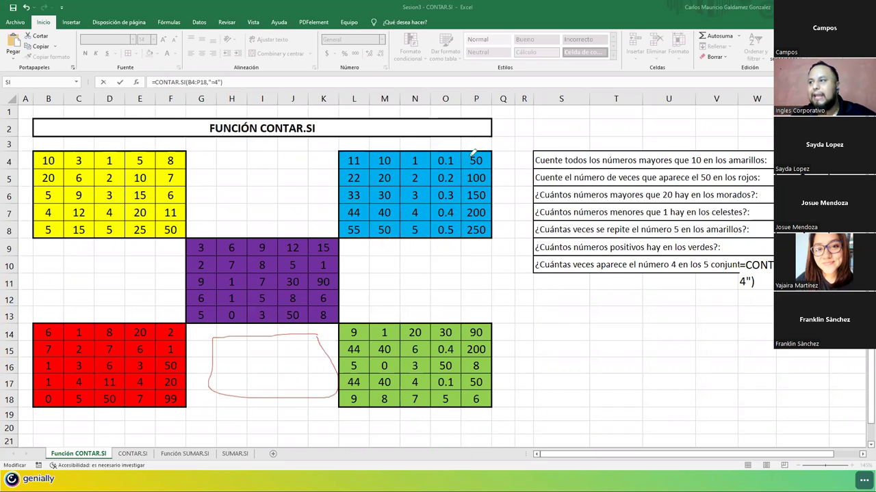
{"action": "mouse_move", "coordinate": [475, 159]}
{"action": "left_mouse_down"}
{"action": "mouse_move", "coordinate": [236, 168]}
{"action": "mouse_move", "coordinate": [61, 162]}
{"action": "mouse_move", "coordinate": [52, 197]}
{"action": "left_mouse_up"}
{"action": "mouse_move", "coordinate": [48, 302]}
{"action": "left_mouse_down"}
{"action": "mouse_move", "coordinate": [109, 396]}
{"action": "mouse_move", "coordinate": [379, 405]}
{"action": "mouse_move", "coordinate": [483, 395]}
{"action": "mouse_move", "coordinate": [463, 152]}
{"action": "mouse_move", "coordinate": [471, 161]}
{"action": "left_mouse_up"}
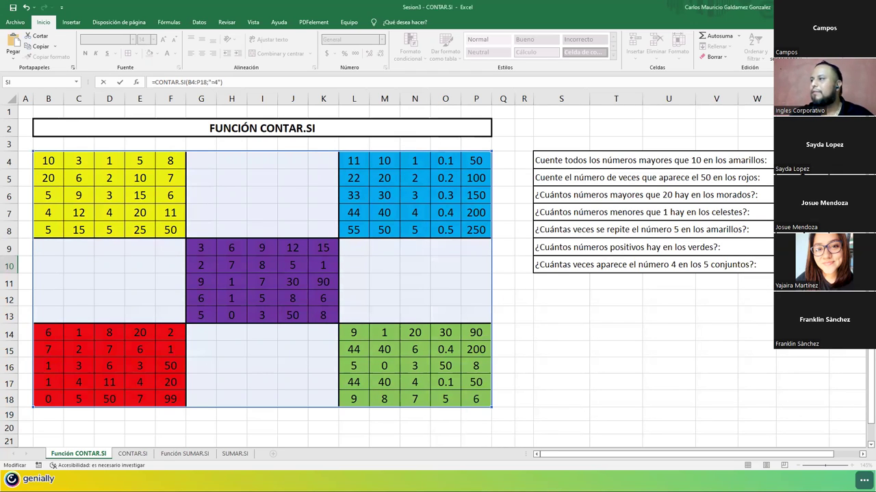
Complete X10's formula with a semicolon separator as =CONTAR.SI(B4:P18;"=4").
{"action": "key", "text": "ctrl+Return"}
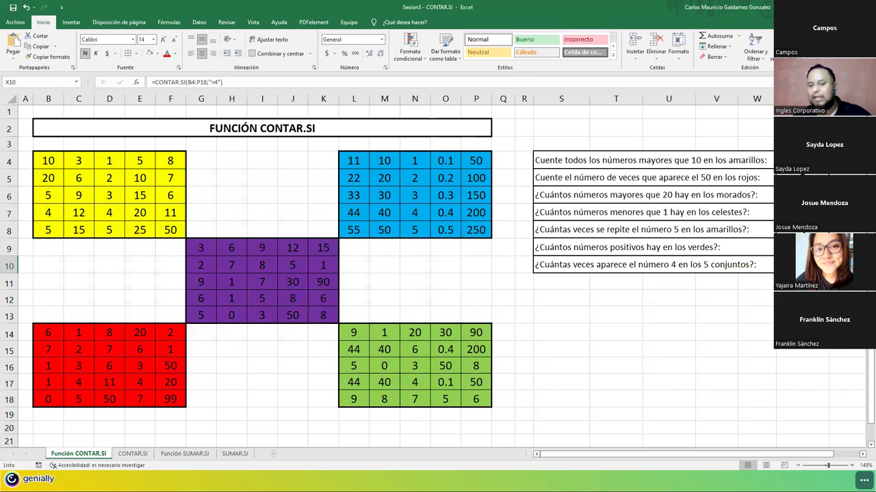
Verify X10's count by selecting the 4s in B7, D7, C17, E17, N7 and N17, and review the answers in X4:X10.
{"action": "key", "text": "F2"}
{"action": "key", "text": "Escape"}
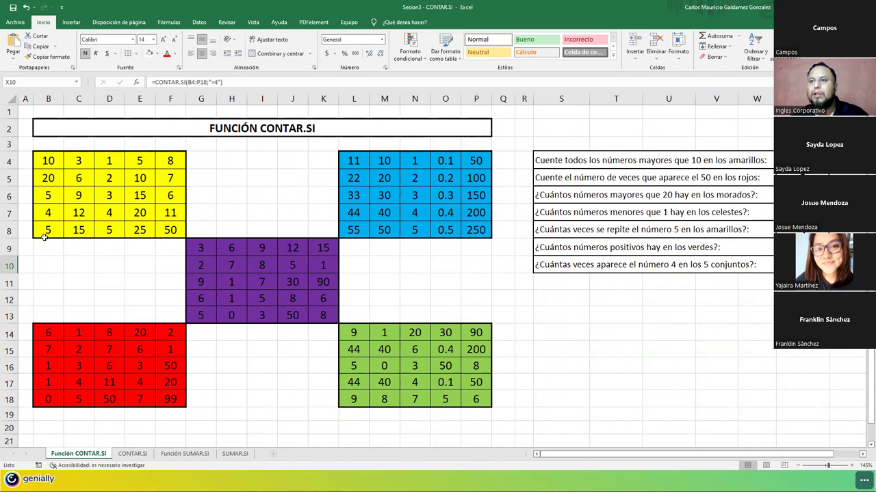
{"action": "left_click", "coordinate": [45, 211]}
{"action": "left_click", "coordinate": [107, 209], "text": "ctrl"}
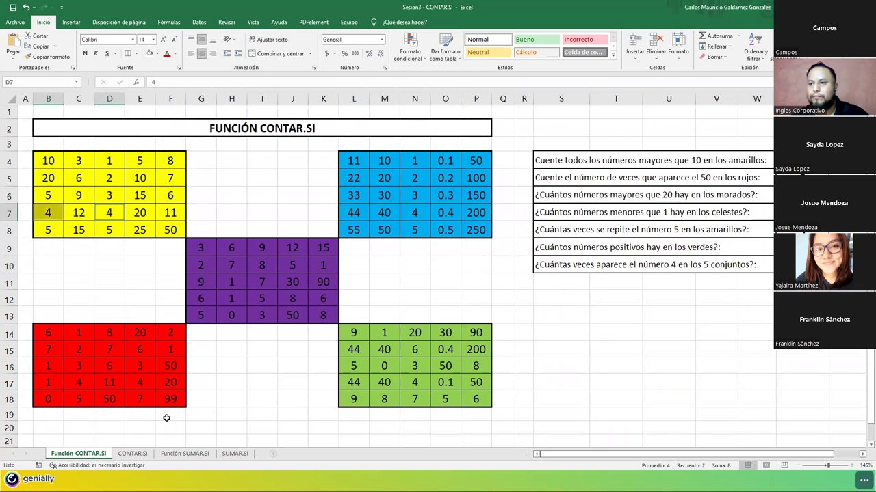
{"action": "left_click", "coordinate": [79, 384], "text": "ctrl"}
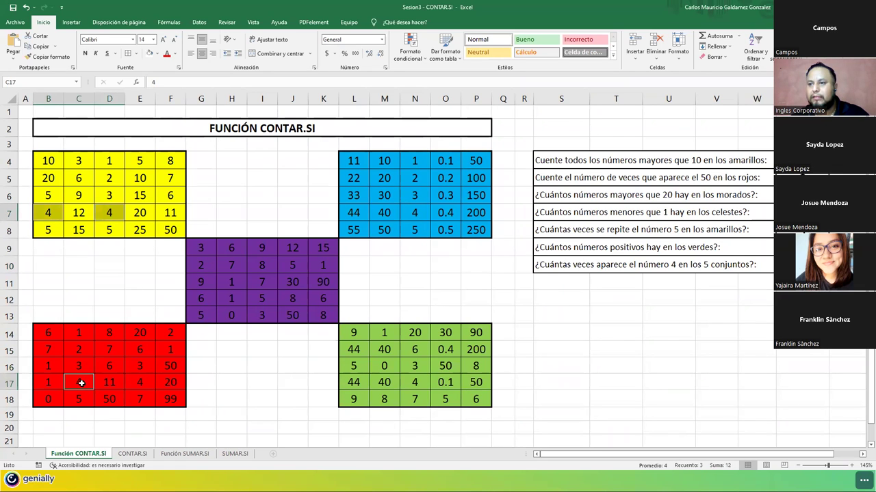
{"action": "left_click", "coordinate": [137, 383], "text": "ctrl"}
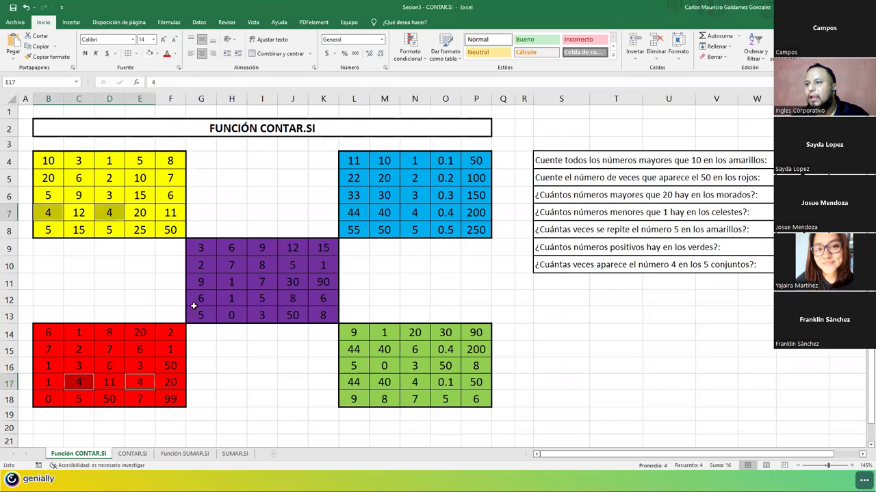
{"action": "left_click", "coordinate": [411, 213], "text": "ctrl"}
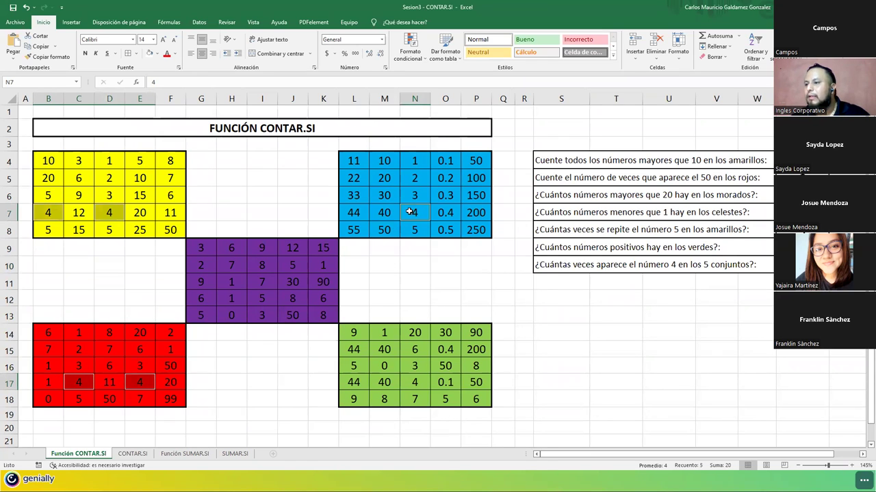
{"action": "left_click", "coordinate": [413, 382], "text": "ctrl"}
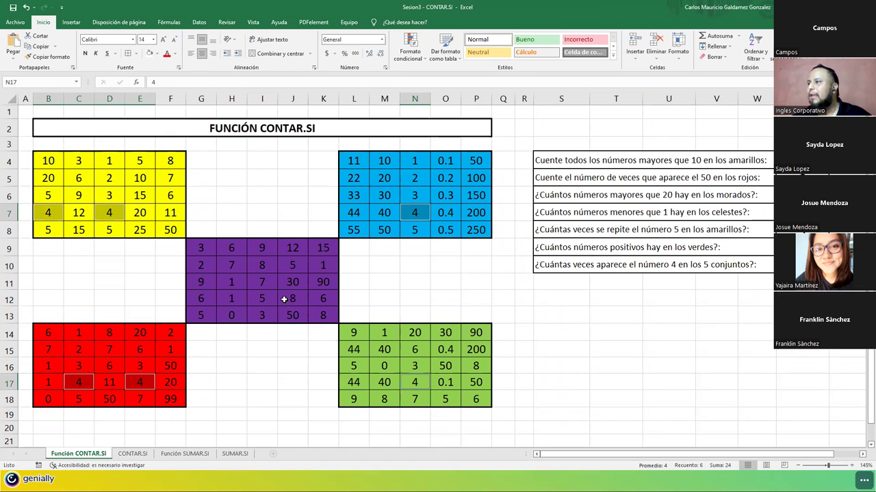
{"action": "left_click", "coordinate": [715, 211]}
{"action": "left_click_drag", "start_coordinate": [807, 160], "coordinate": [807, 264]}
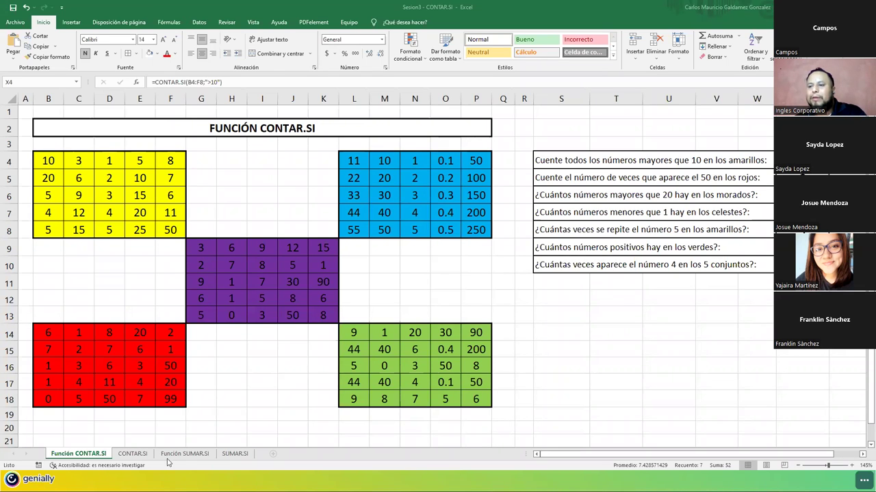
Open the CONTAR.SI sheet and review its reference rules and the summary labels and result cells in rows 17 to 26.
{"action": "left_click", "coordinate": [130, 455]}
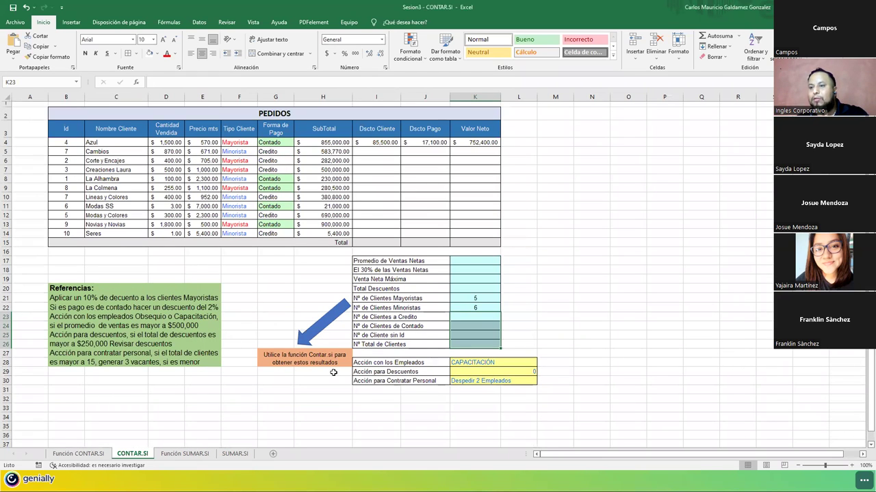
{"action": "left_click", "coordinate": [115, 300]}
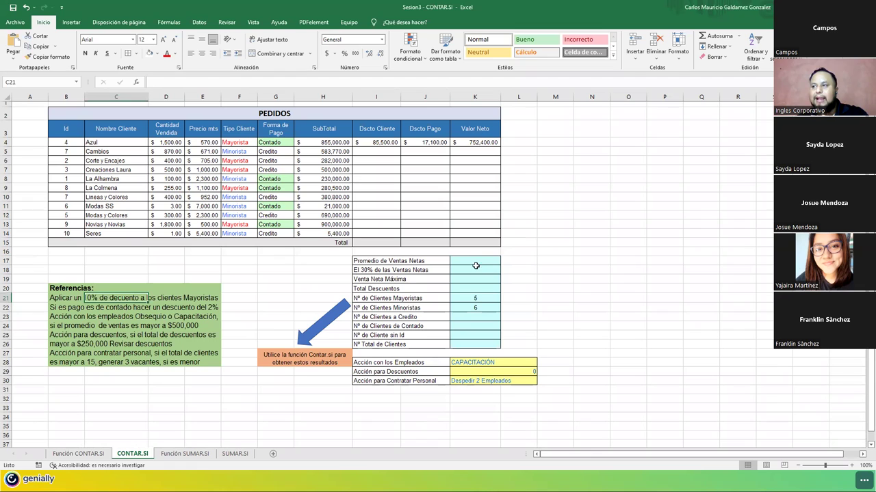
{"action": "left_click_drag", "start_coordinate": [467, 262], "coordinate": [475, 344]}
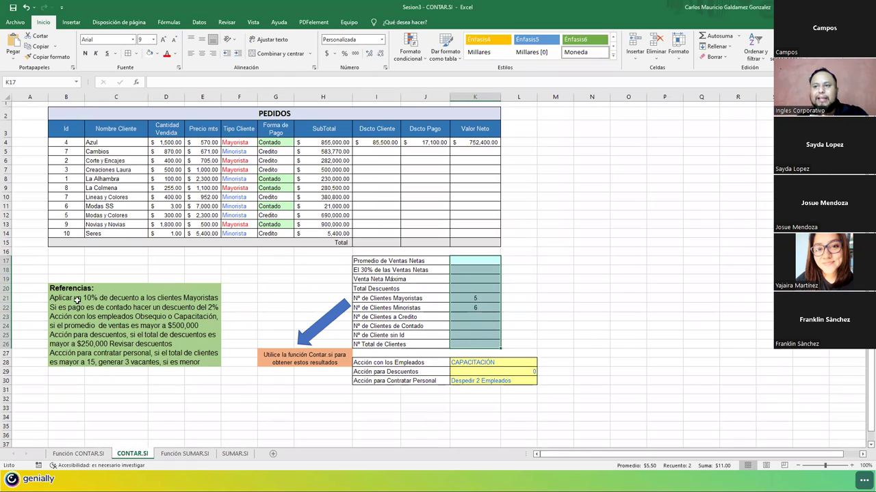
{"action": "left_click_drag", "start_coordinate": [65, 295], "coordinate": [138, 364]}
{"action": "left_click_drag", "start_coordinate": [399, 262], "coordinate": [381, 345]}
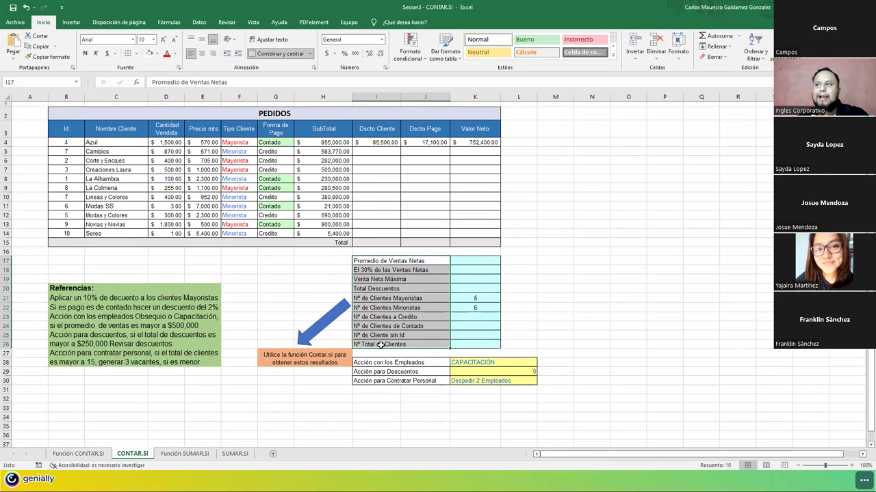
Inspect the customer discount formula in I4 and the payment discount and net value cells beside it in the PEDIDOS table.
{"action": "left_click", "coordinate": [377, 145]}
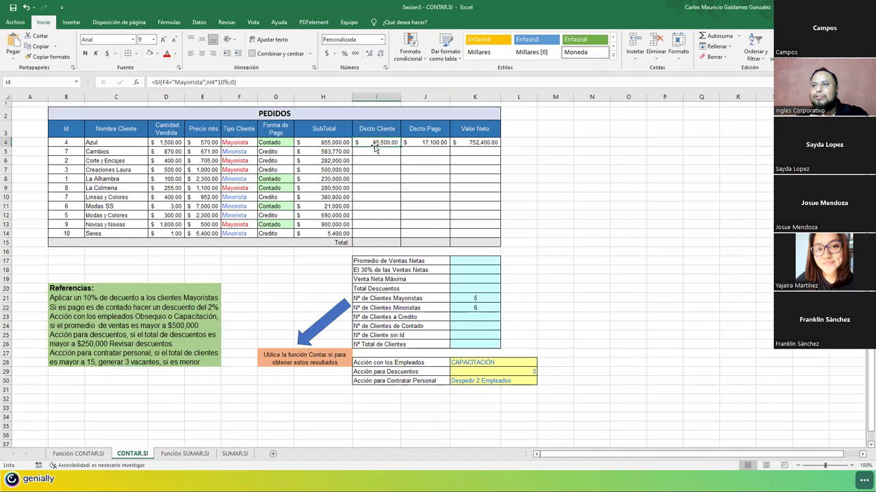
{"action": "left_click_drag", "start_coordinate": [422, 143], "coordinate": [460, 149]}
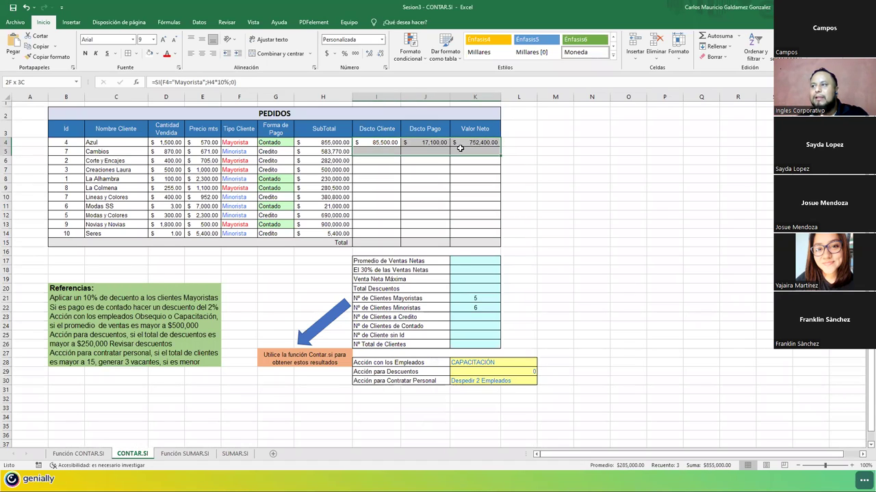
{"action": "left_click", "coordinate": [378, 188]}
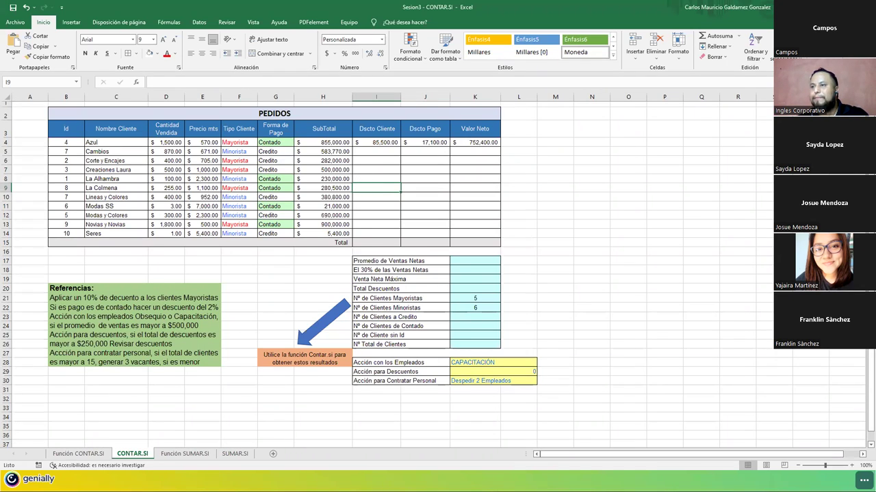
Switch to the Genially presentation and advance past the SUMAR.SI example to the closing slide "Fin de la practica.".
{"action": "key", "text": "alt+Tab"}
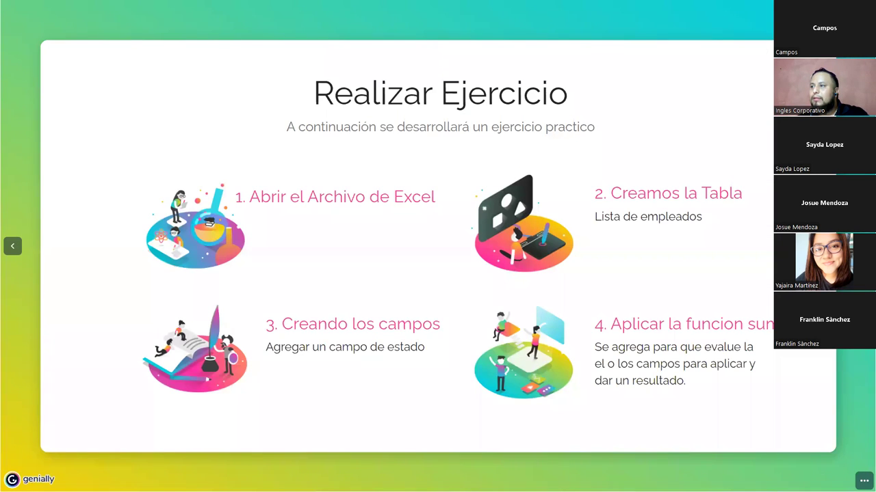
{"action": "key", "text": "Right"}
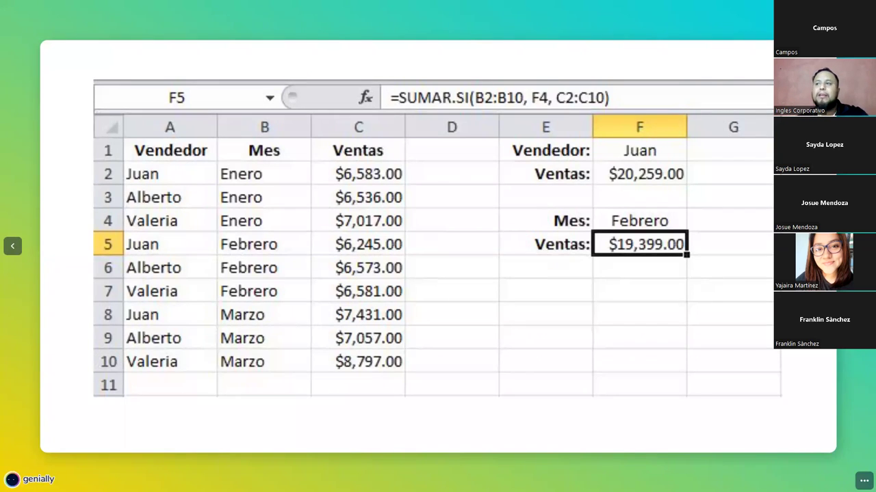
{"action": "key", "text": "Right"}
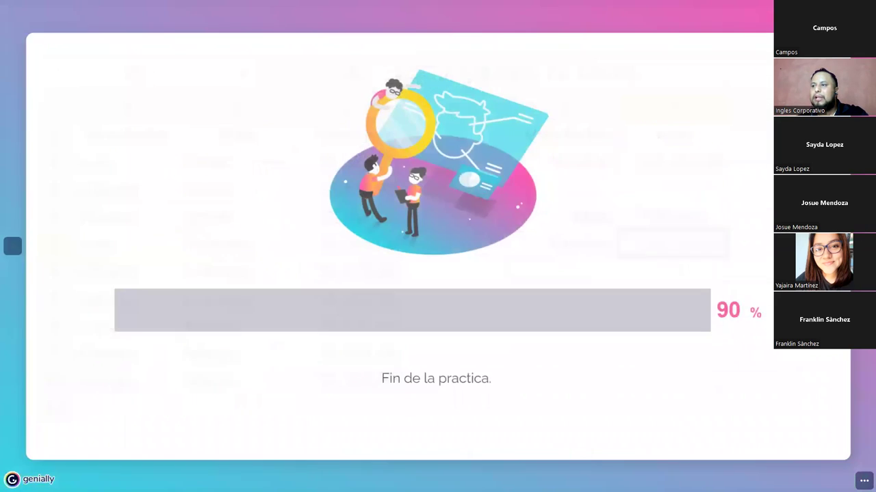